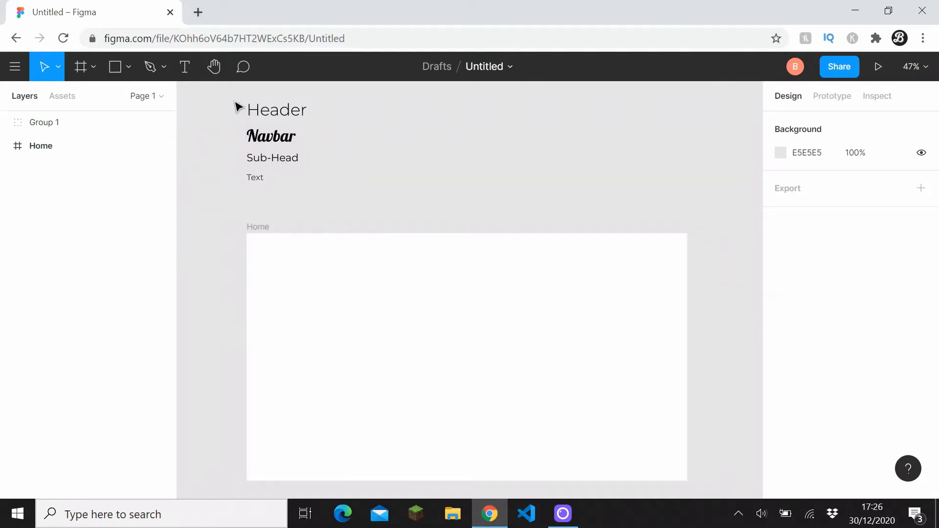
# - Select and deselect the text style samples, then open File Explorer with Win+E
pyautogui.moveTo(233, 100); pyautogui.dragTo(320, 188)
pyautogui.click(347, 155)
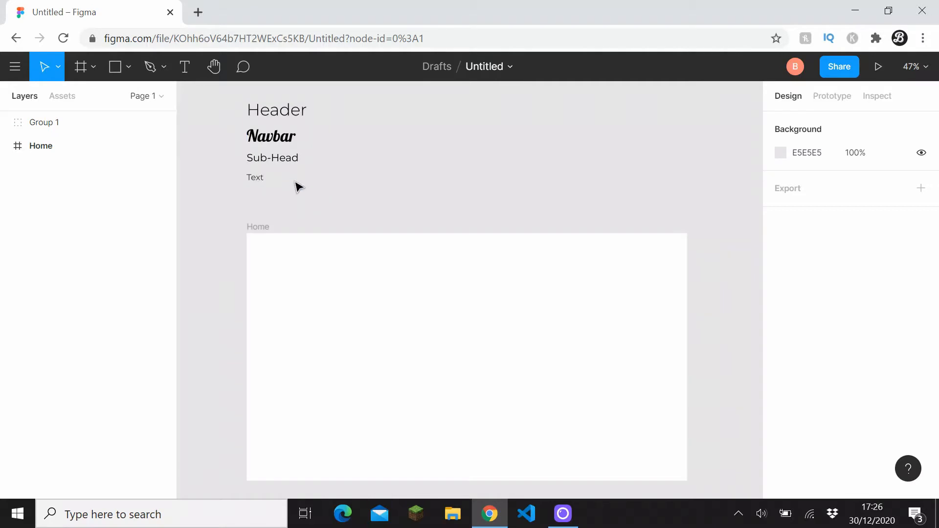
pyautogui.press('super+e')
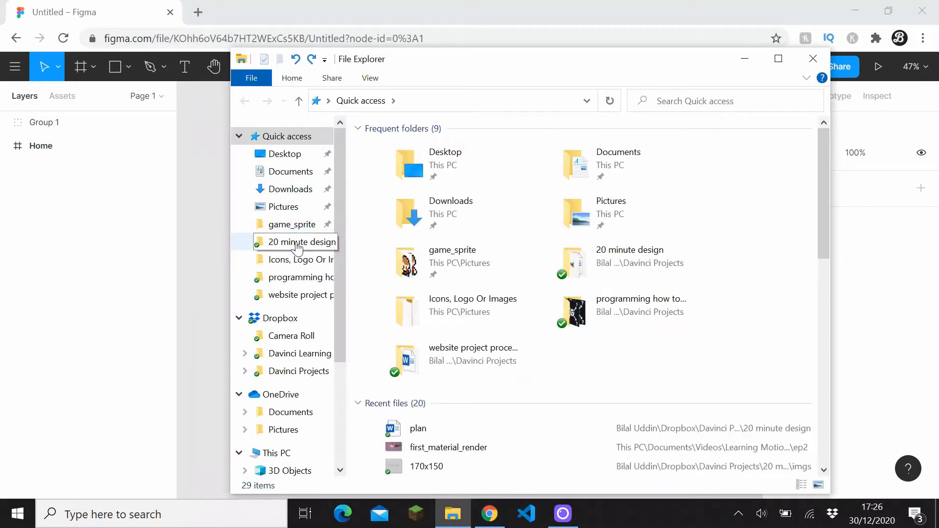
# - Browse the ten product images in 20 minute design's imgs folder, then return to Figma's Home frame
pyautogui.click(293, 242)
pyautogui.doubleClick(432, 153)
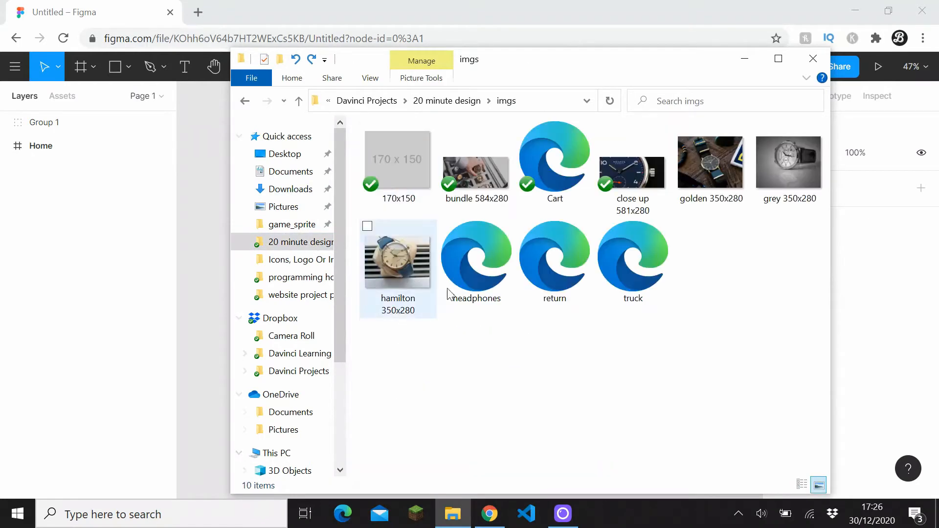
pyautogui.moveTo(770, 333); pyautogui.dragTo(361, 121)
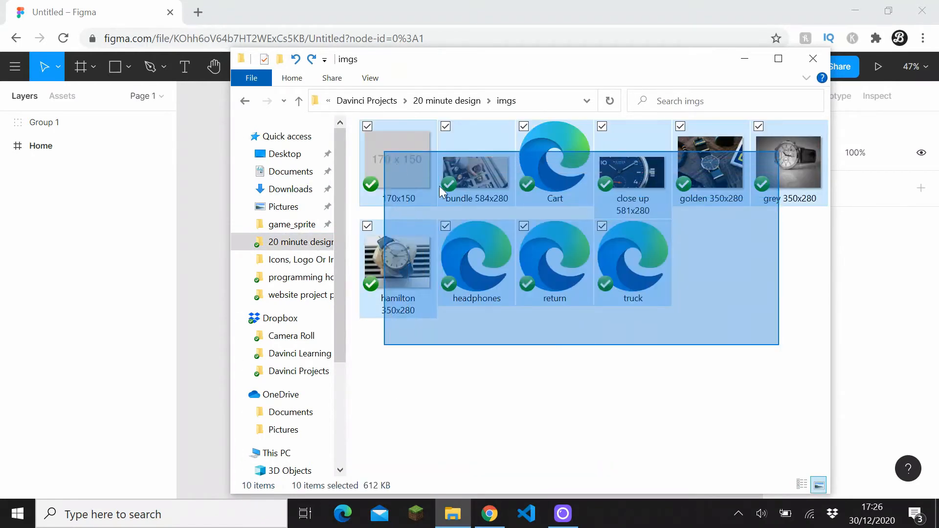
pyautogui.click(719, 342)
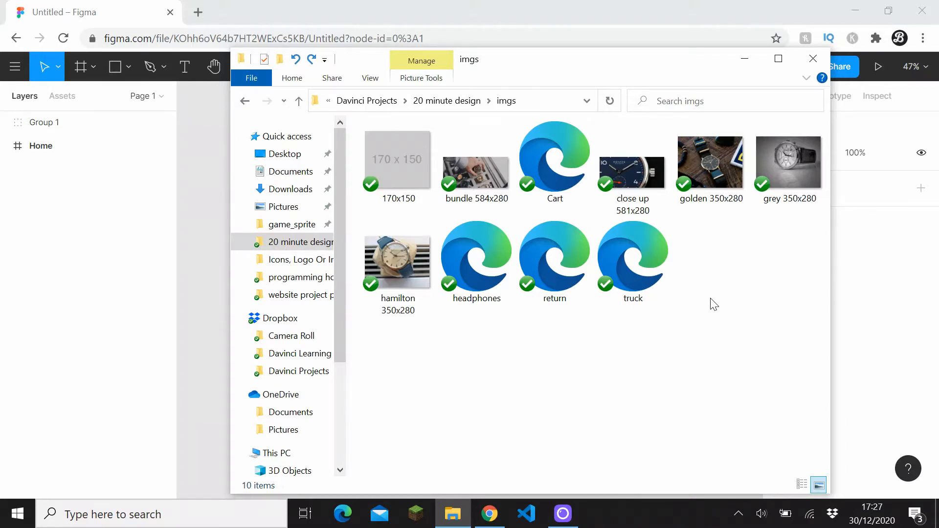
pyautogui.click(216, 345)
pyautogui.click(297, 359)
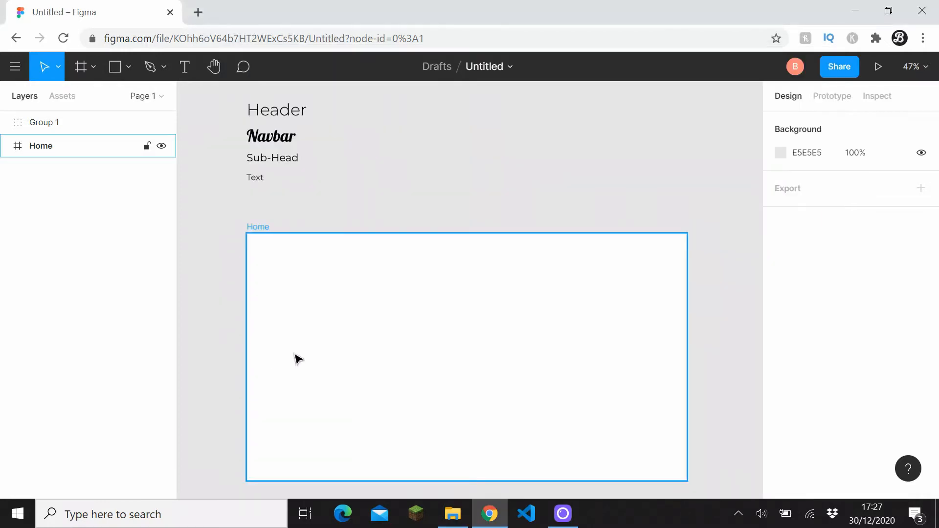
# - Paste a copy of the Navbar text into the Home frame, flush at its top-left (X 0)
pyautogui.scroll(-1, 335, 350)
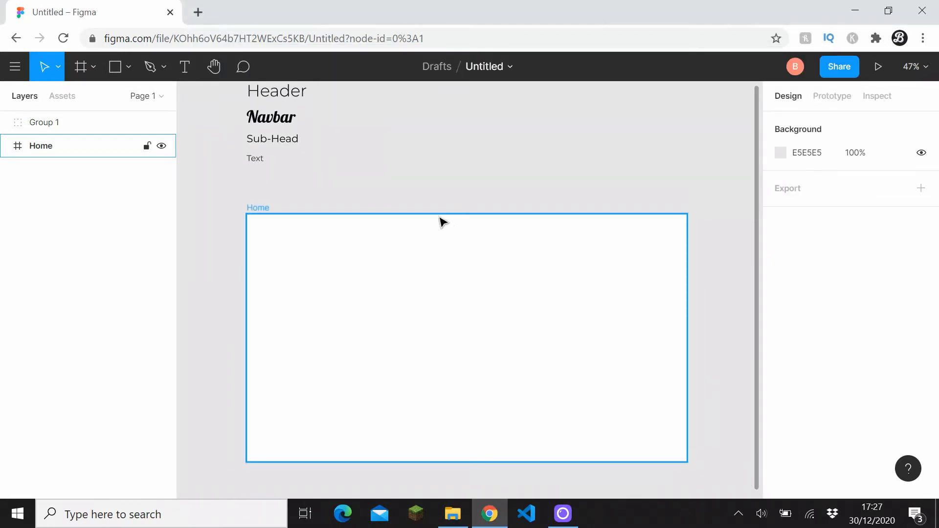
pyautogui.scroll(-1, 415, 182)
pyautogui.keyDown('ctrl'); pyautogui.scroll(5, 363, 183); pyautogui.keyUp('ctrl')
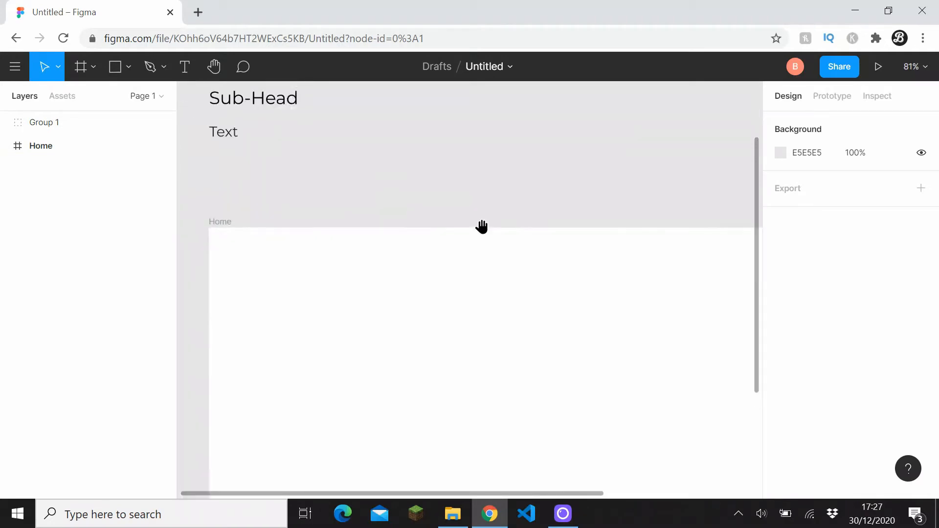
pyautogui.hscroll(-2, 482, 227)
pyautogui.scroll(1, 482, 226)
pyautogui.keyDown('ctrl'); pyautogui.click(364, 100); pyautogui.keyUp('ctrl')
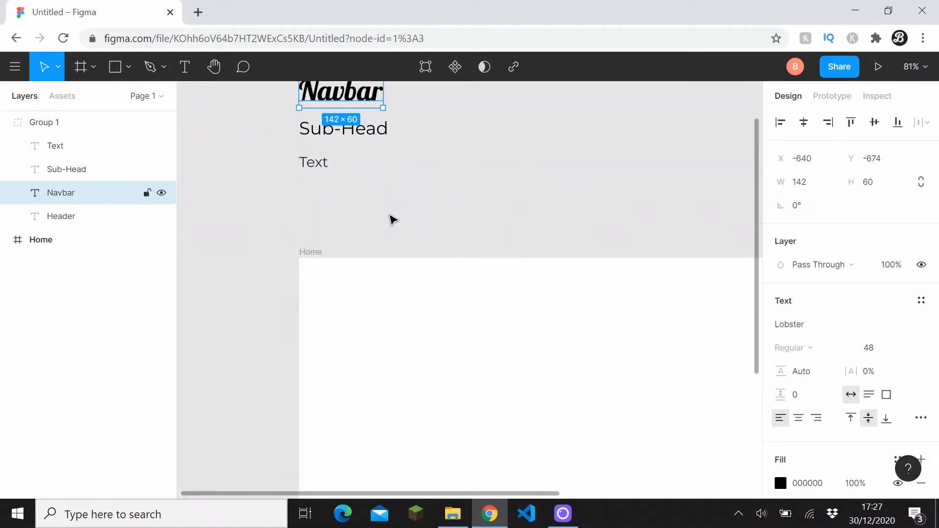
pyautogui.hotkey('ctrl', 'c')
pyautogui.click(373, 301)
pyautogui.hotkey('ctrl', 'v')
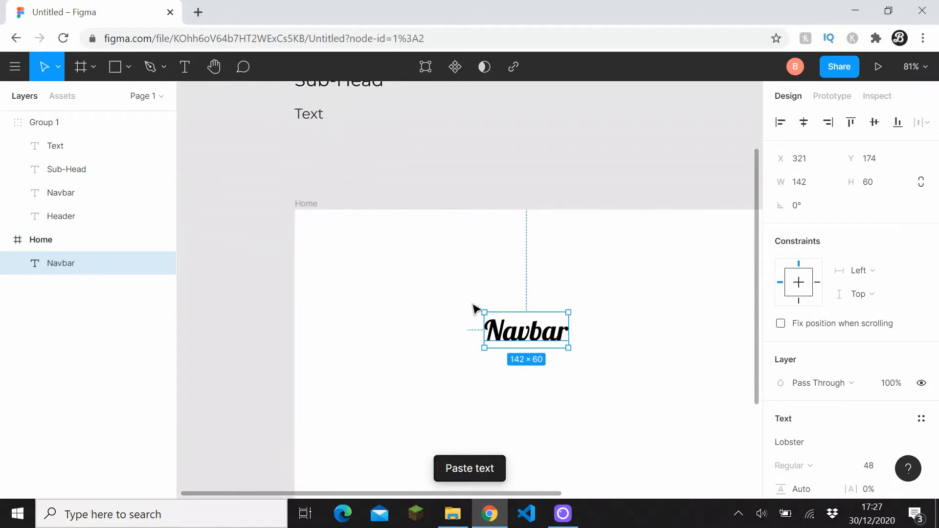
pyautogui.moveTo(517, 339); pyautogui.dragTo(331, 234)
pyautogui.scroll(-2, 424, 175)
pyautogui.moveTo(428, 178); pyautogui.dragTo(327, 167)
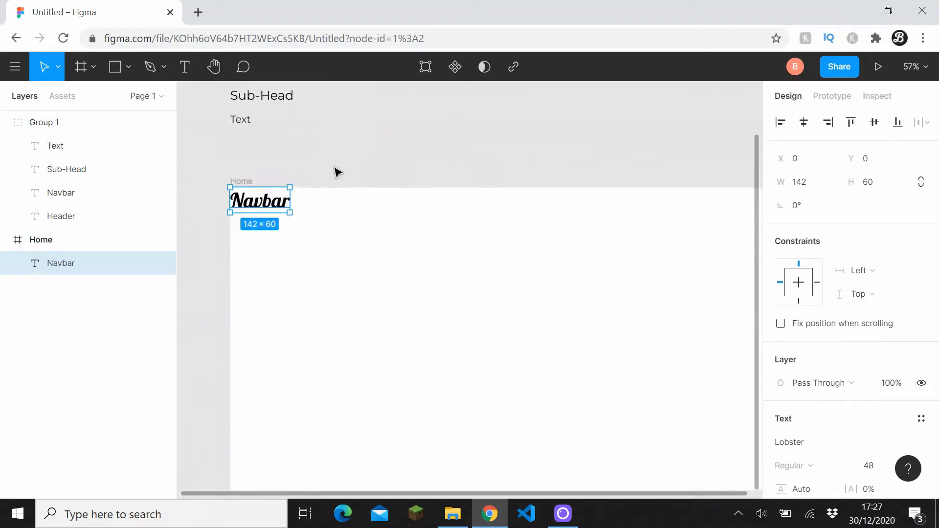
pyautogui.scroll(-2, 336, 171)
pyautogui.click(348, 174)
# - Paste a copy of the Text style sample into Home beside Navbar
pyautogui.click(276, 137)
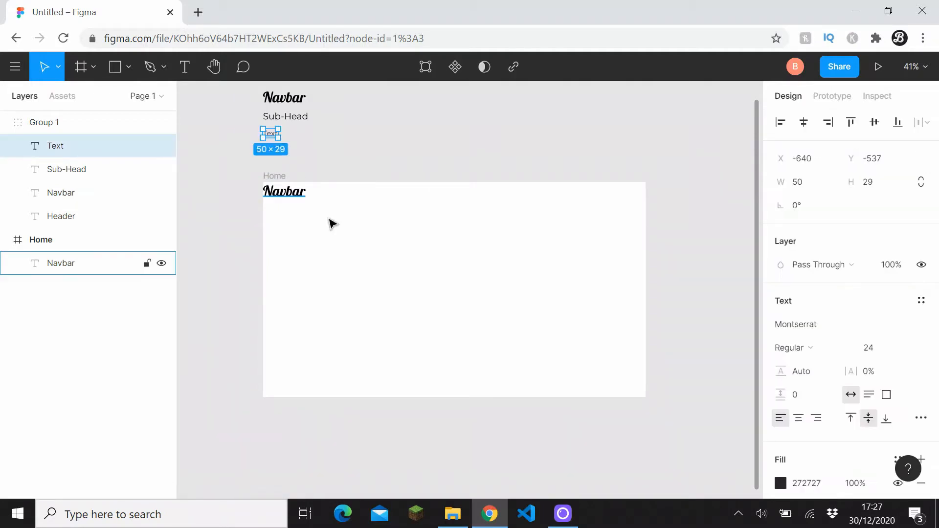
pyautogui.click(352, 247)
pyautogui.hotkey('ctrl', 'v')
pyautogui.scroll(1, 368, 231)
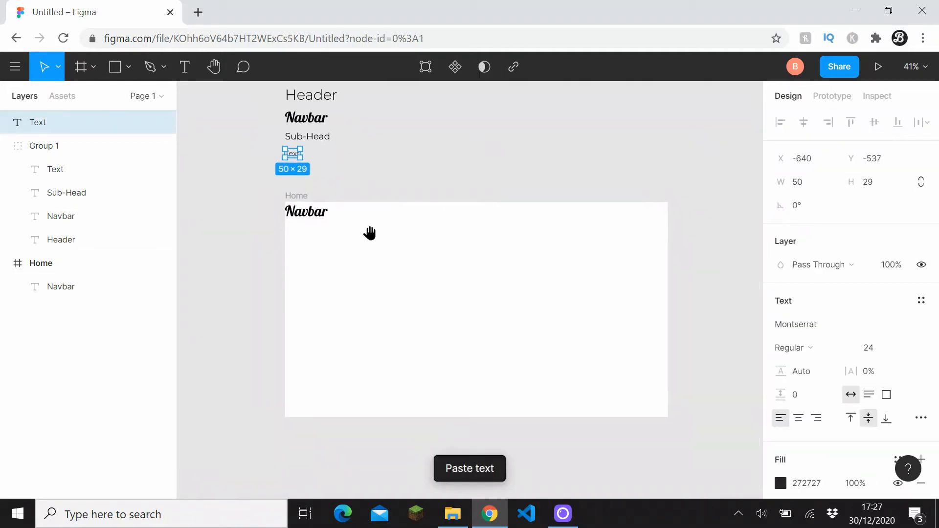
pyautogui.moveTo(291, 159); pyautogui.dragTo(357, 215)
pyautogui.scroll(5, 357, 226)
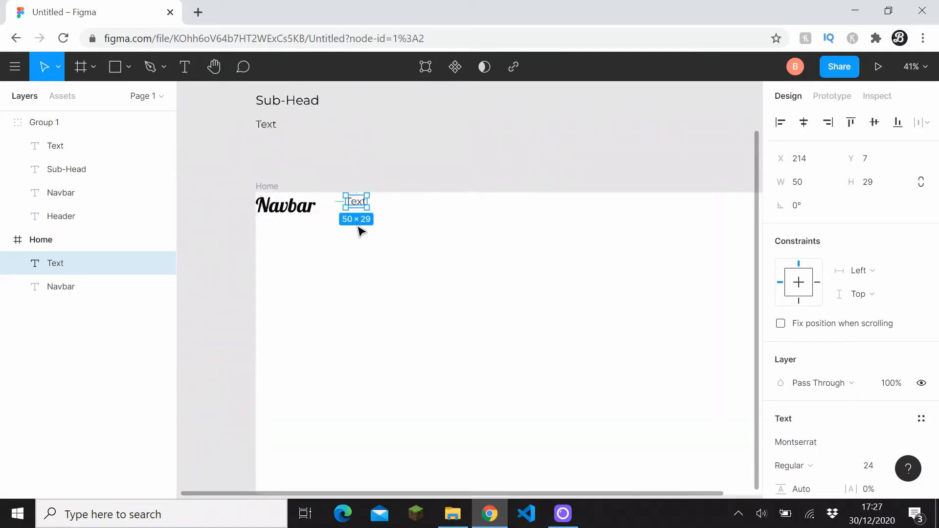
# - Relabel the pasted text 'Home' and duplicate it rightward as 'Shop'
pyautogui.press('Return')
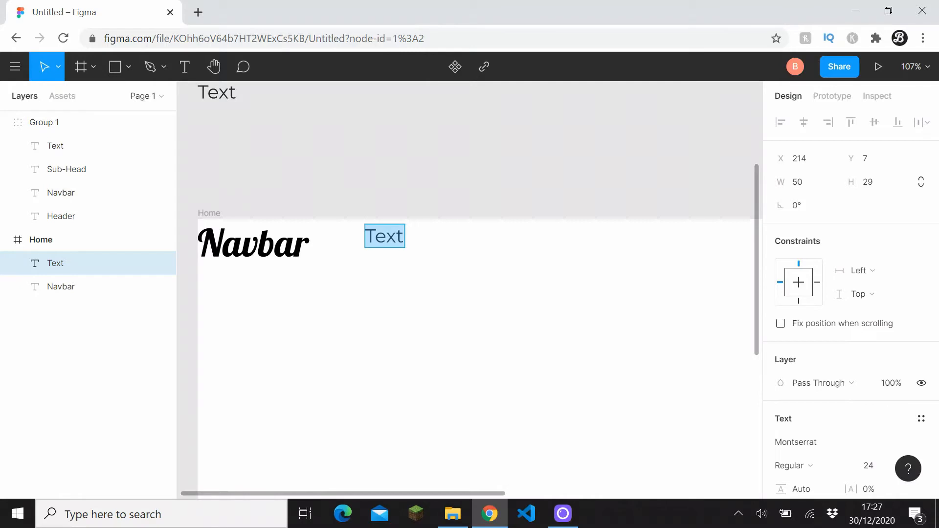
pyautogui.write('Home')
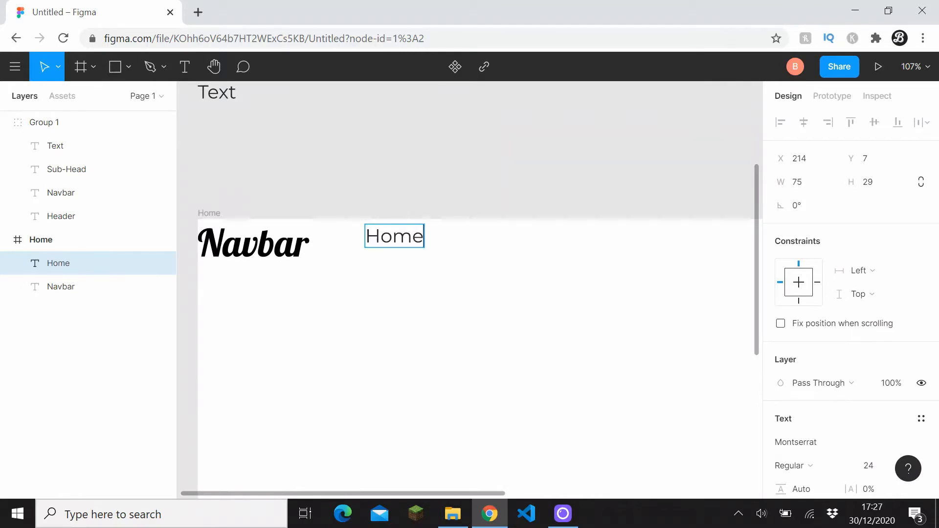
pyautogui.press('Escape')
pyautogui.moveTo(391, 239); pyautogui.dragTo(474, 243)
pyautogui.press('Return')
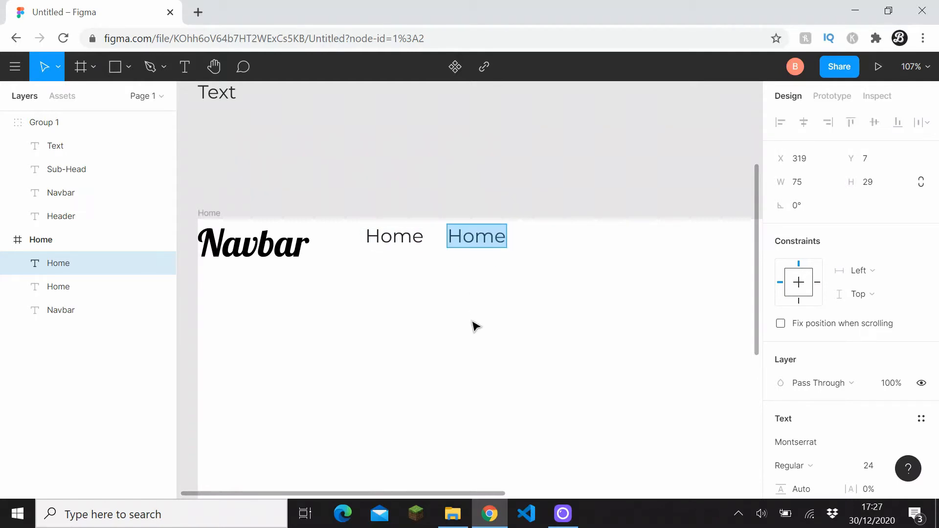
pyautogui.write('Shop')
pyautogui.press('Escape')
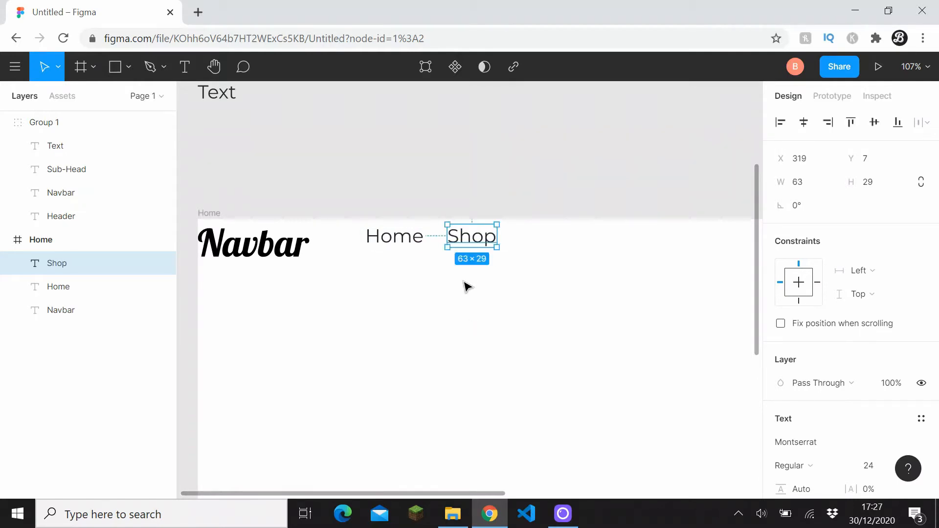
# - Add 'Products' and 'Blog' labels as duplicates continuing the row to the right
pyautogui.moveTo(471, 242); pyautogui.dragTo(550, 248)
pyautogui.press('Return')
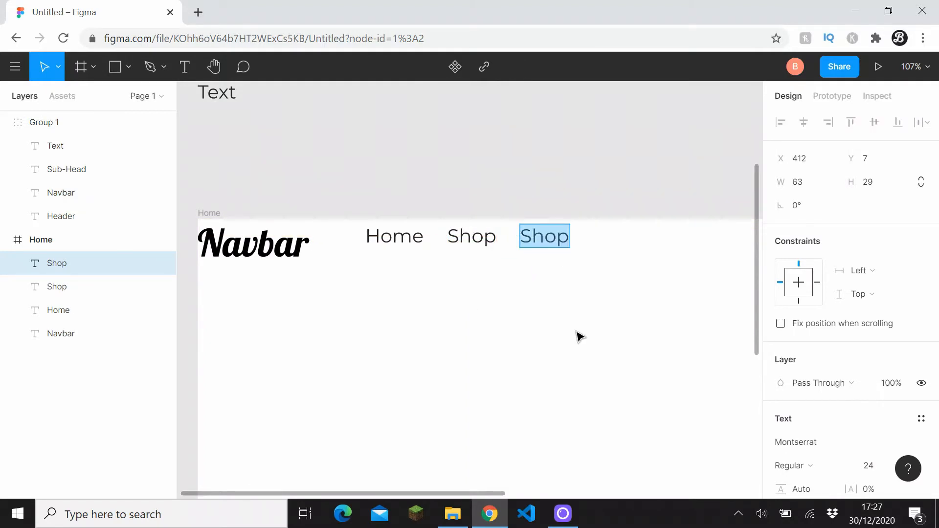
pyautogui.write('Products')
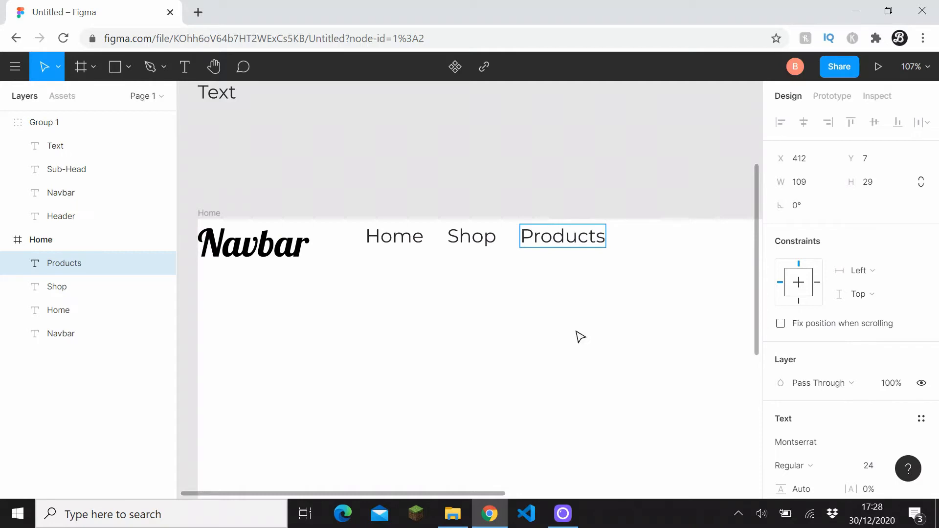
pyautogui.press('Escape')
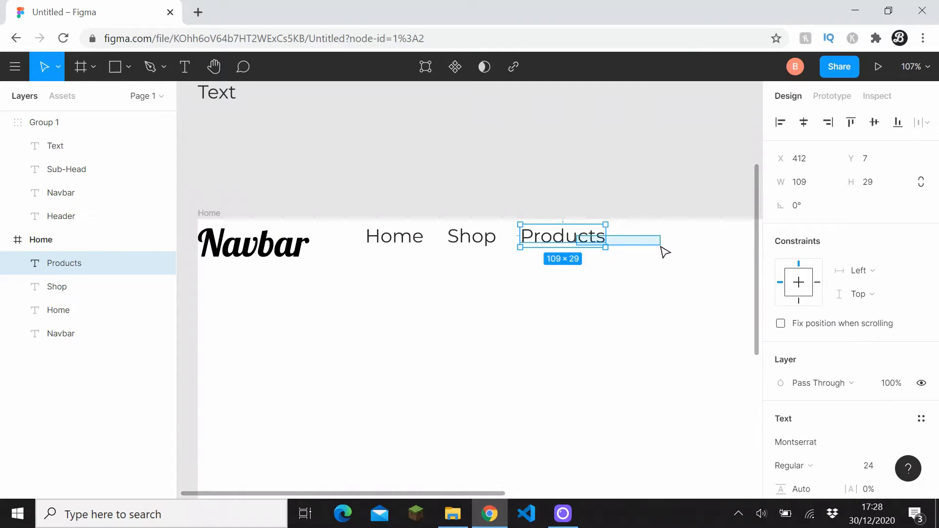
pyautogui.click(609, 277)
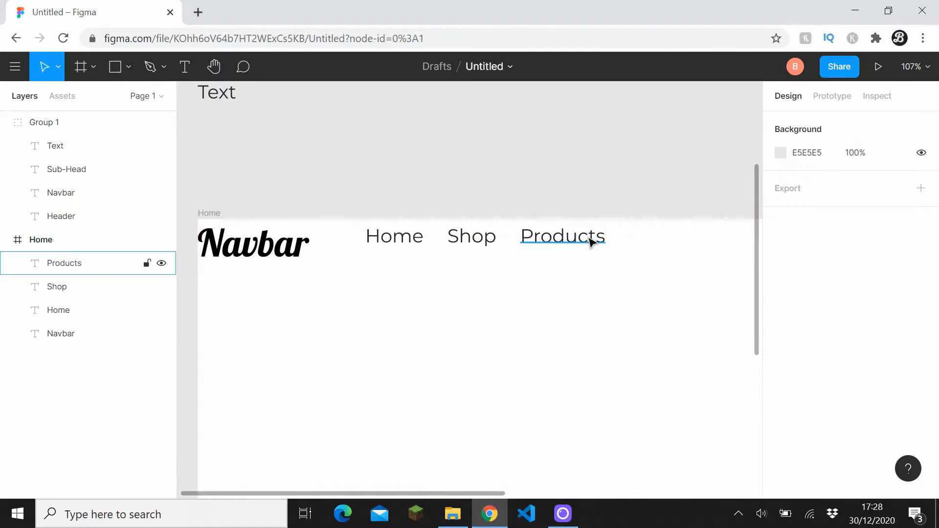
pyautogui.click(585, 240)
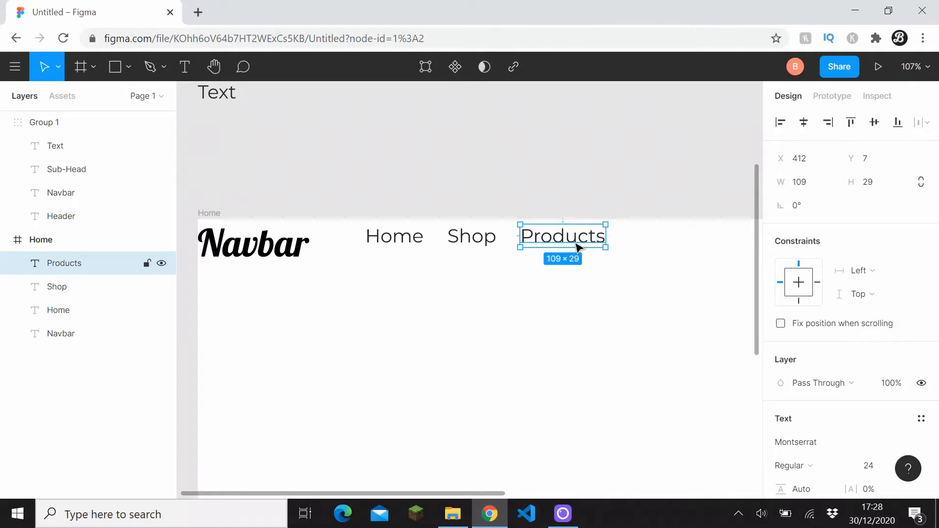
pyautogui.moveTo(603, 246); pyautogui.dragTo(681, 241)
pyautogui.doubleClick(681, 241)
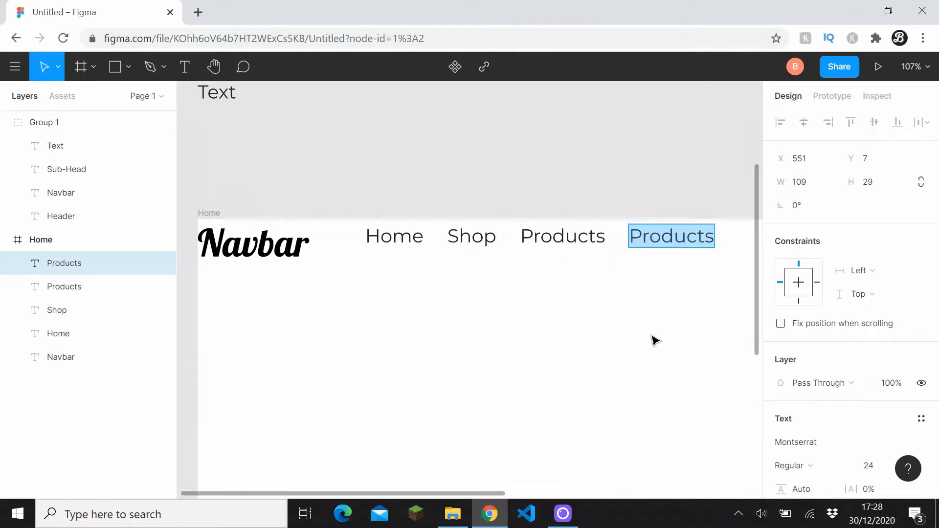
pyautogui.write('Blog')
pyautogui.press('Escape')
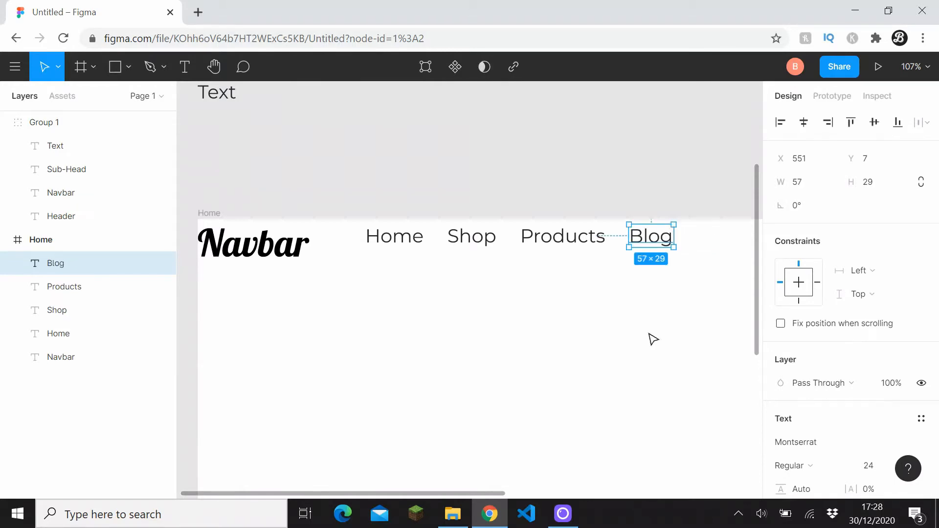
# - Add a 'Contact' label after Blog with tighter spacing, replacing a misplaced copy
pyautogui.hscroll(5, 652, 337)
pyautogui.moveTo(509, 272); pyautogui.dragTo(587, 274)
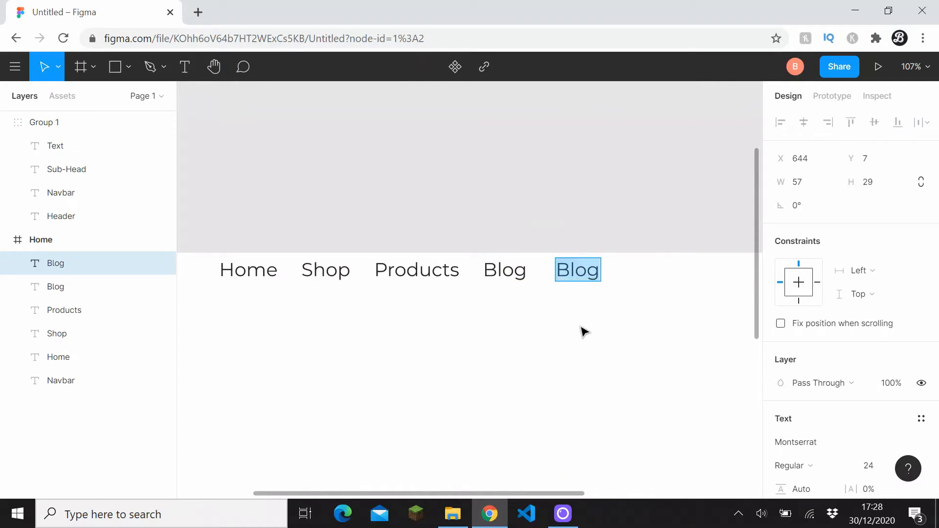
pyautogui.press('Delete')
pyautogui.click(515, 271)
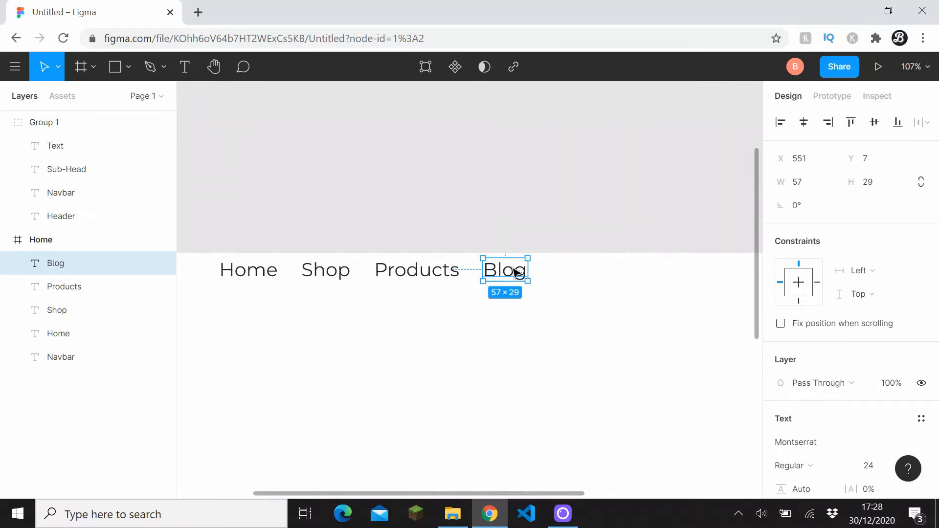
pyautogui.moveTo(525, 280); pyautogui.dragTo(580, 276)
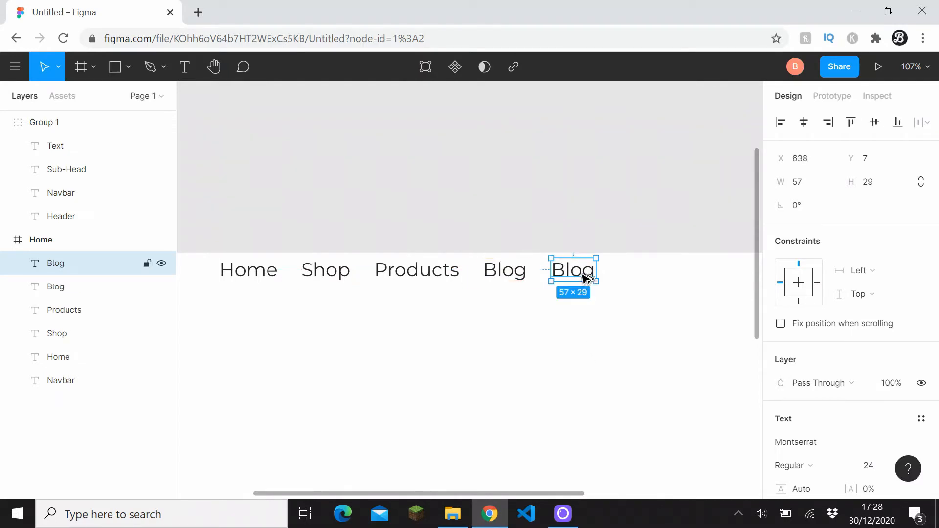
pyautogui.doubleClick(573, 270)
pyautogui.write('Contact')
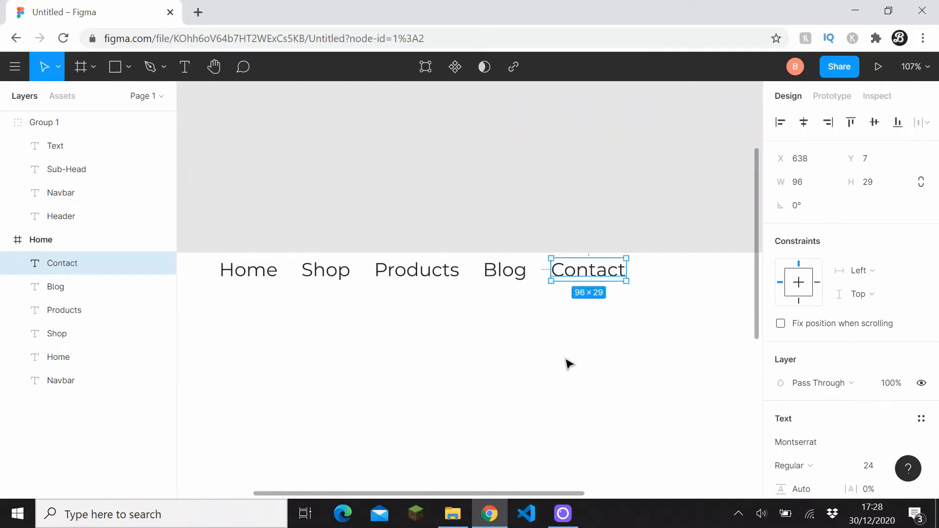
pyautogui.scroll(-3, 566, 360)
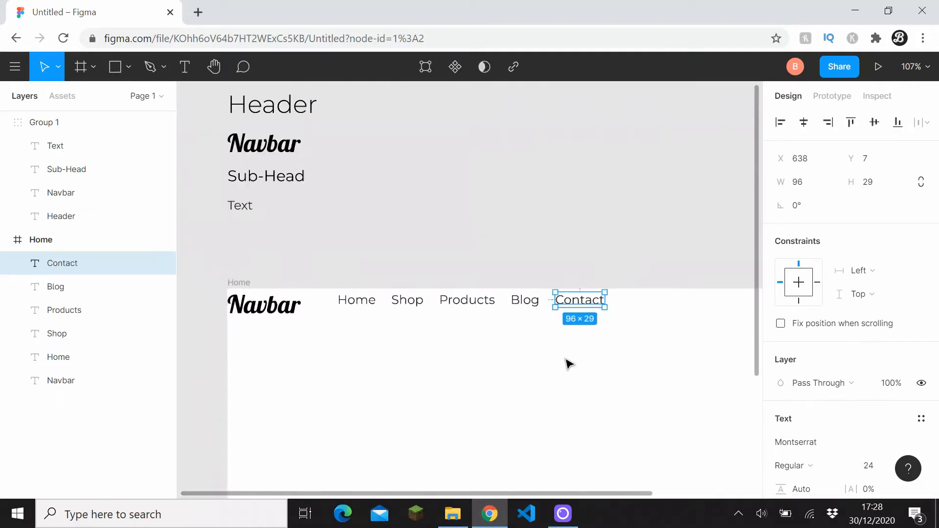
pyautogui.moveTo(566, 359); pyautogui.dragTo(523, 224)
pyautogui.scroll(-2, 554, 245)
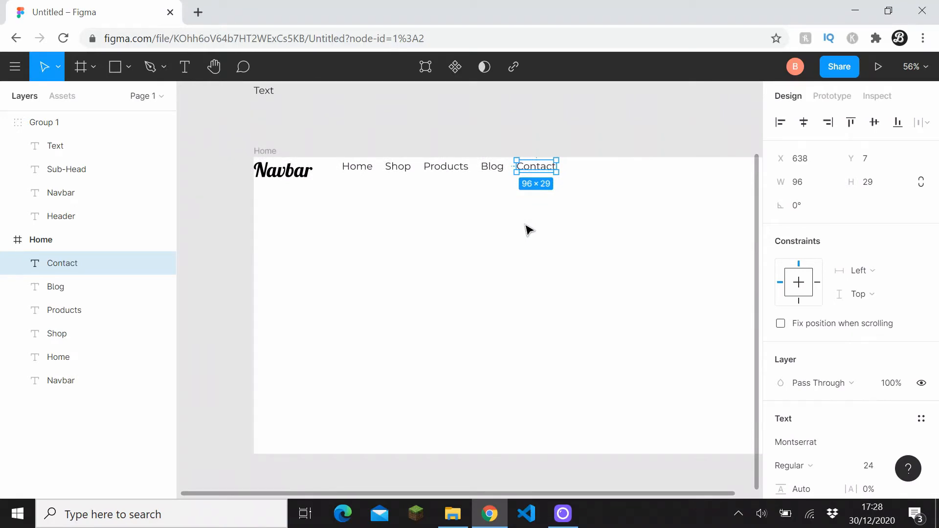
# - Group the five nav links Home, Shop, Products, Blog and Contact
pyautogui.keyDown('shift'); pyautogui.click(487, 171); pyautogui.keyUp('shift')
pyautogui.keyDown('shift'); pyautogui.click(458, 169); pyautogui.keyUp('shift')
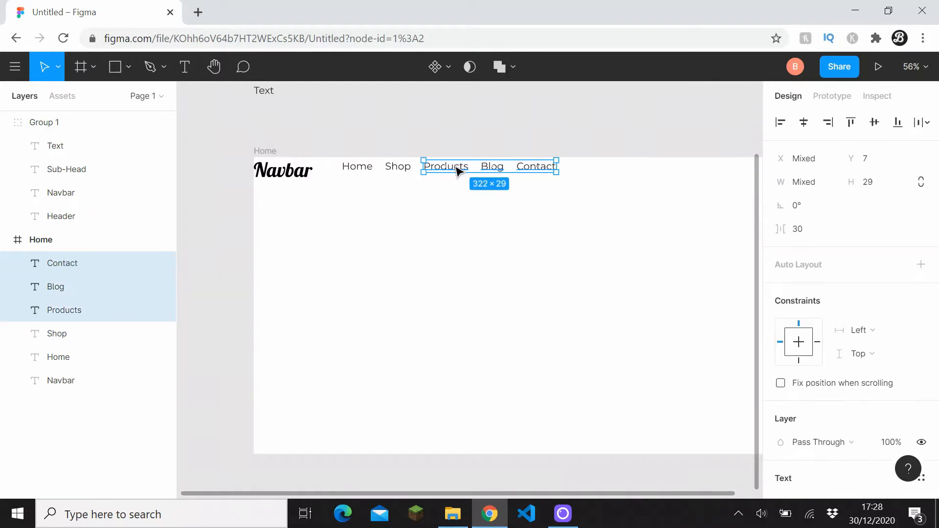
pyautogui.keyDown('shift'); pyautogui.click(394, 169); pyautogui.keyUp('shift')
pyautogui.keyDown('shift'); pyautogui.click(371, 170); pyautogui.keyUp('shift')
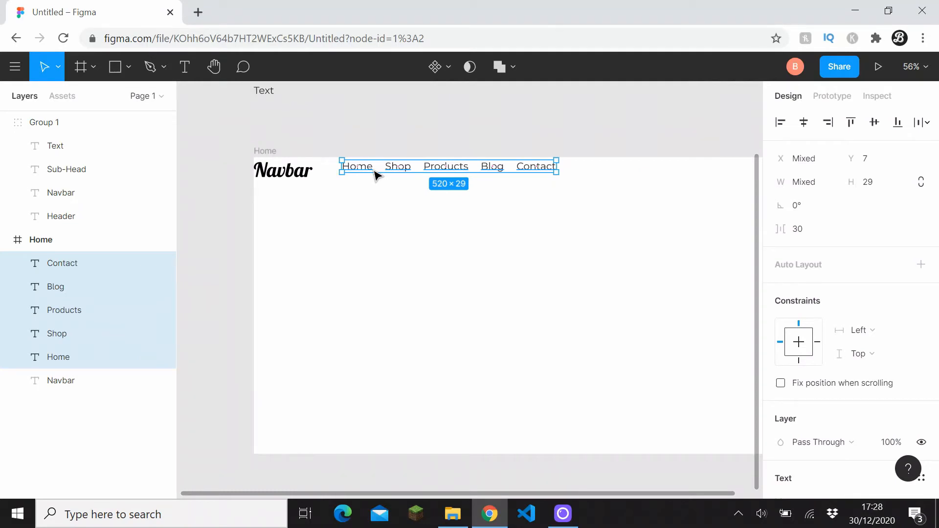
pyautogui.hotkey('ctrl', 'g')
pyautogui.click(384, 233)
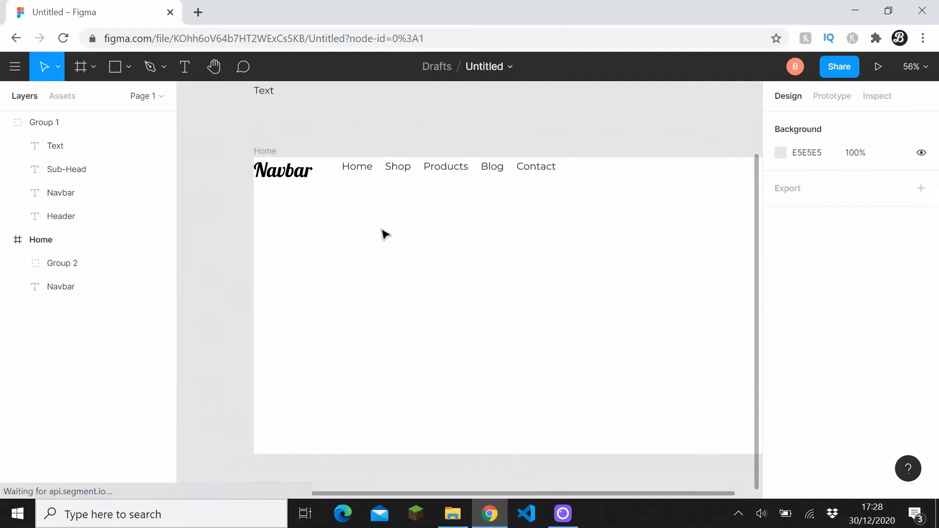
# - Group the nav links with the Navbar title and rename the group 'S1'
pyautogui.click(69, 268)
pyautogui.keyDown('shift'); pyautogui.click(73, 293); pyautogui.keyUp('shift')
pyautogui.hotkey('ctrl', 'g')
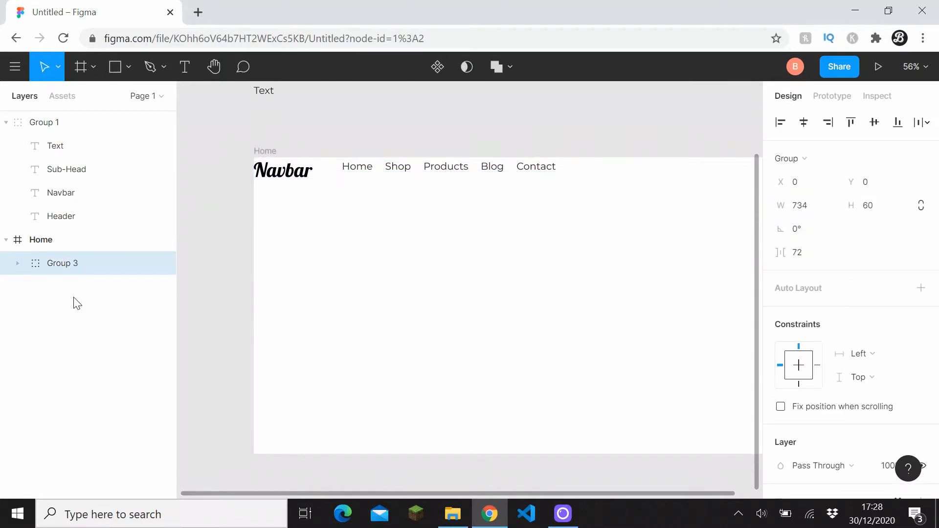
pyautogui.doubleClick(64, 264)
pyautogui.write('S1')
pyautogui.click(236, 272)
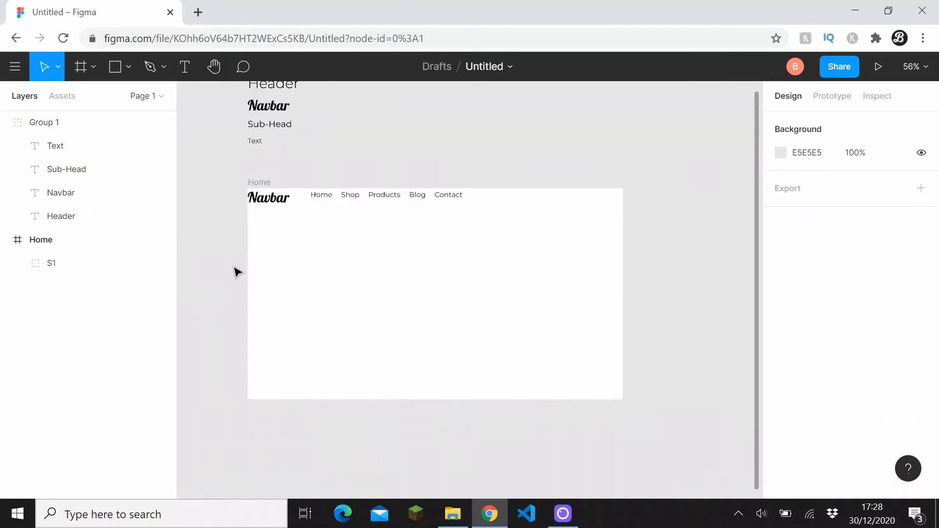
pyautogui.scroll(-2, 190, 286)
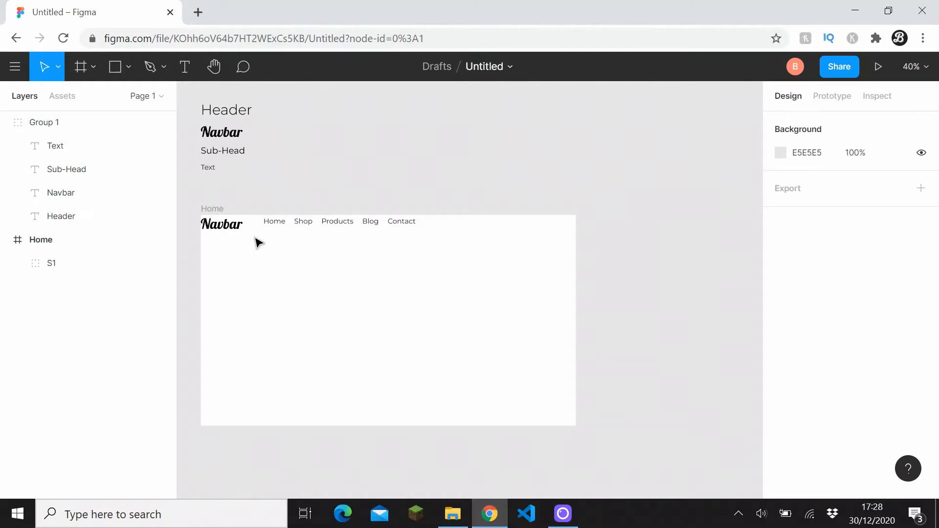
# - Drop the Cart image from the imgs folder into Home at the navbar's right end
pyautogui.click(449, 513)
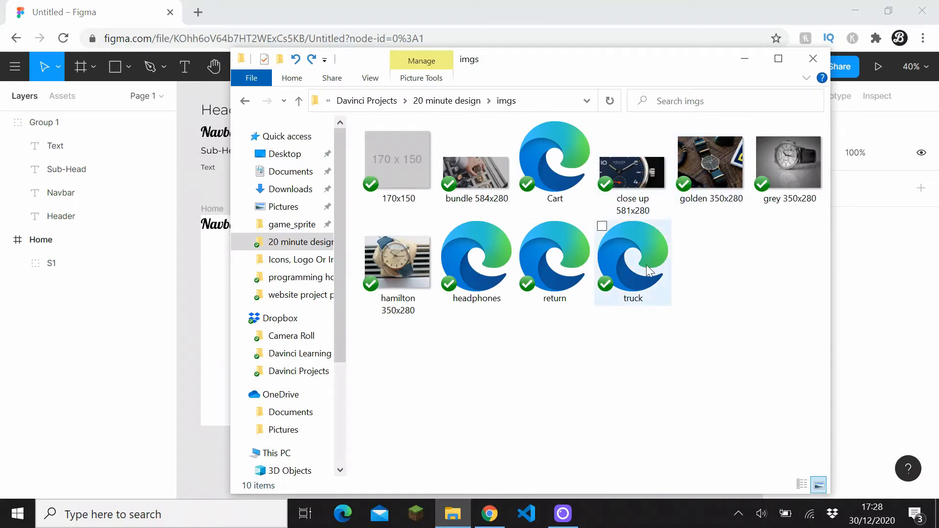
pyautogui.moveTo(601, 73); pyautogui.dragTo(763, 86)
pyautogui.moveTo(724, 160); pyautogui.dragTo(333, 369)
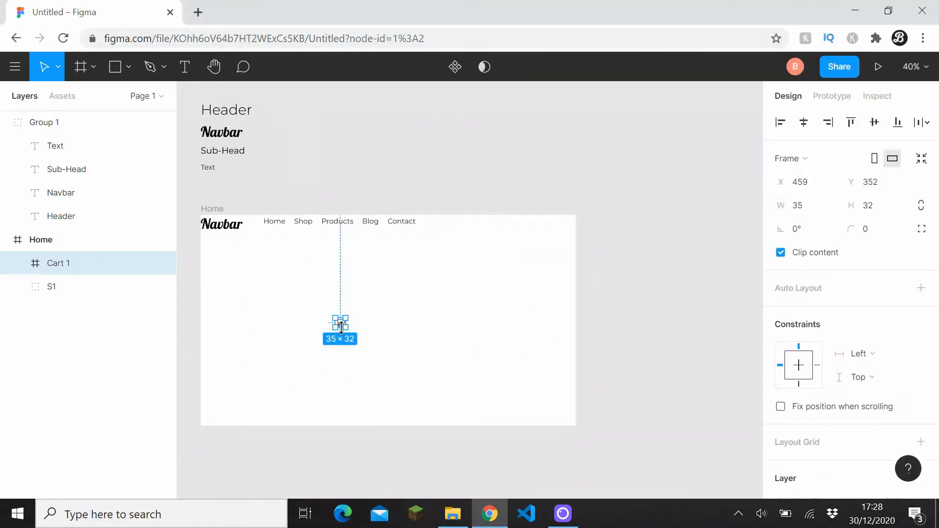
pyautogui.moveTo(341, 325); pyautogui.dragTo(553, 228)
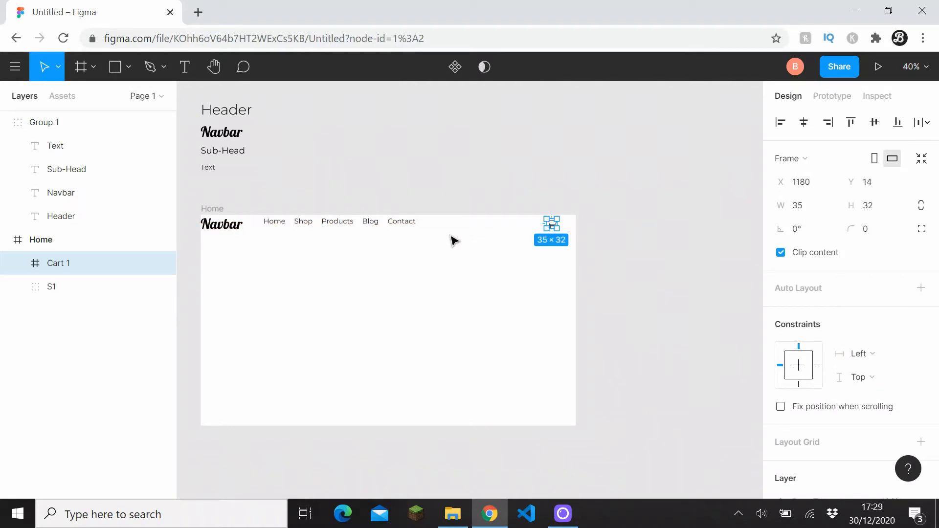
pyautogui.scroll(5, 452, 239)
pyautogui.click(390, 220)
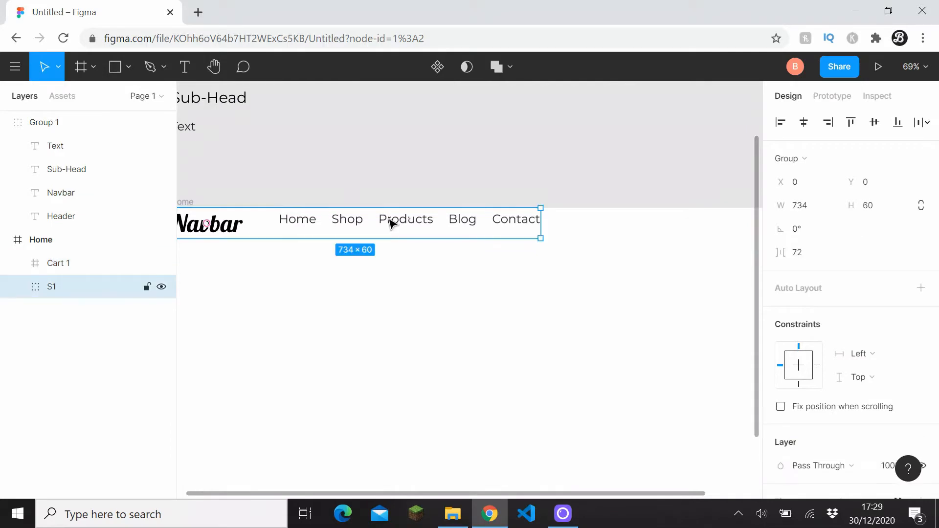
# - Shift the nav links group right and level it with the Navbar title
pyautogui.click(389, 220)
pyautogui.moveTo(390, 220); pyautogui.dragTo(437, 226)
pyautogui.moveTo(269, 265); pyautogui.dragTo(415, 271)
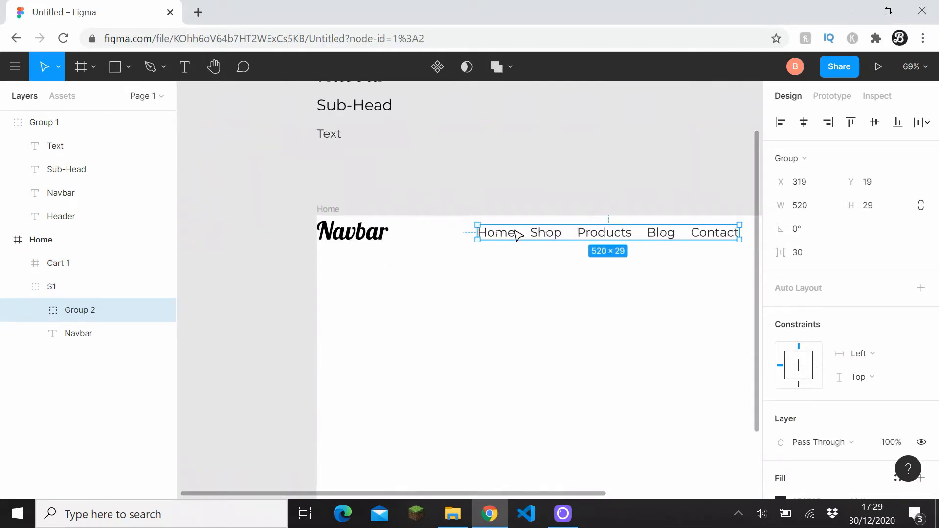
pyautogui.moveTo(514, 229); pyautogui.dragTo(517, 232)
pyautogui.hscroll(5, 474, 249)
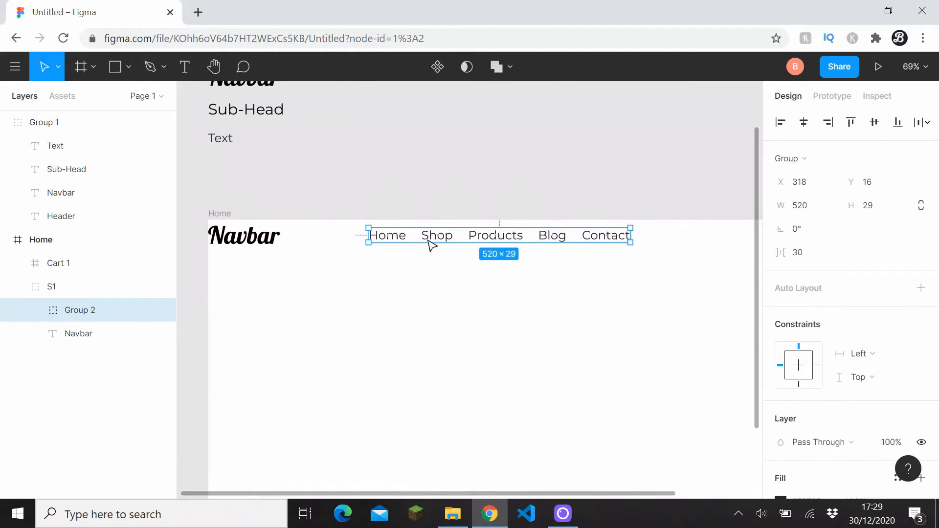
pyautogui.moveTo(432, 244); pyautogui.dragTo(440, 238)
pyautogui.click(567, 256)
# - Realign the Blog and Contact links back into line with the link row
pyautogui.doubleClick(566, 243)
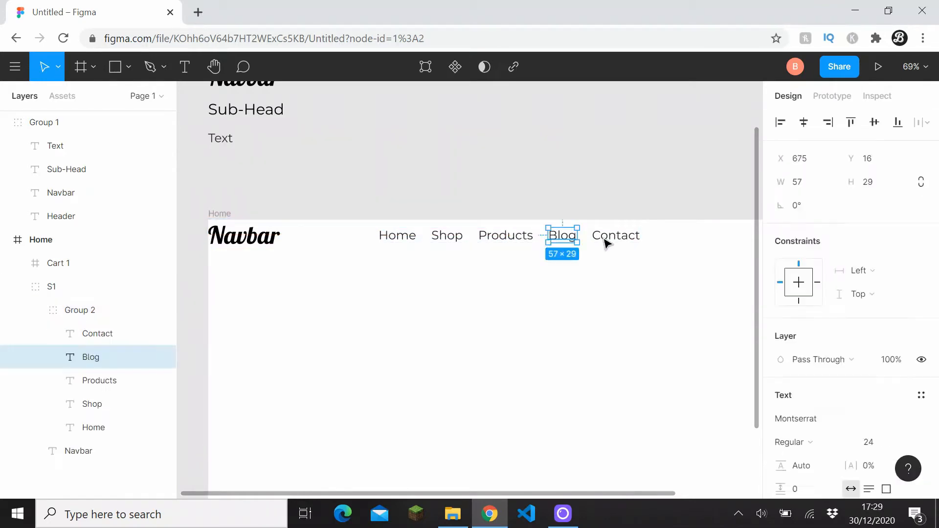
pyautogui.keyDown('shift'); pyautogui.click(610, 242); pyautogui.keyUp('shift')
pyautogui.moveTo(611, 242); pyautogui.dragTo(604, 219)
pyautogui.scroll(5, 614, 245)
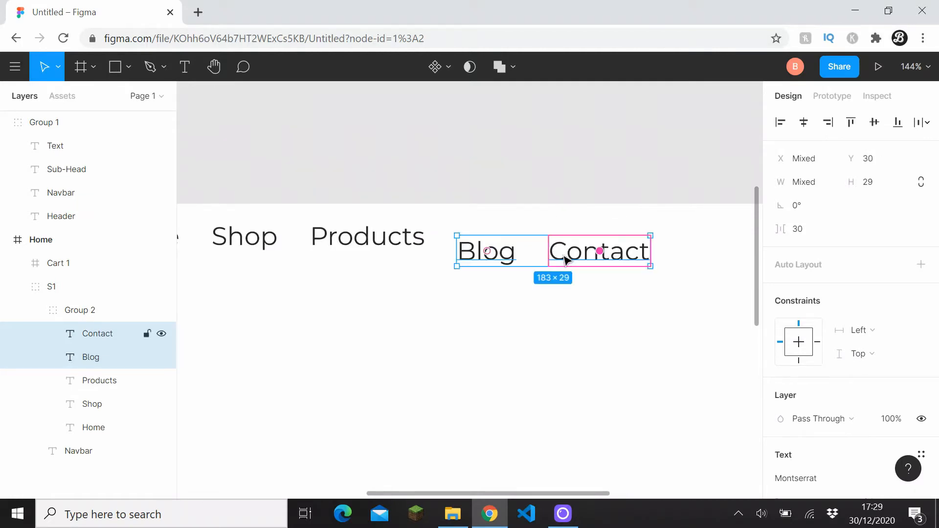
pyautogui.moveTo(567, 252)
pyautogui.mouseDown()
pyautogui.moveTo(572, 230)
pyautogui.moveTo(571, 238)
pyautogui.mouseUp()
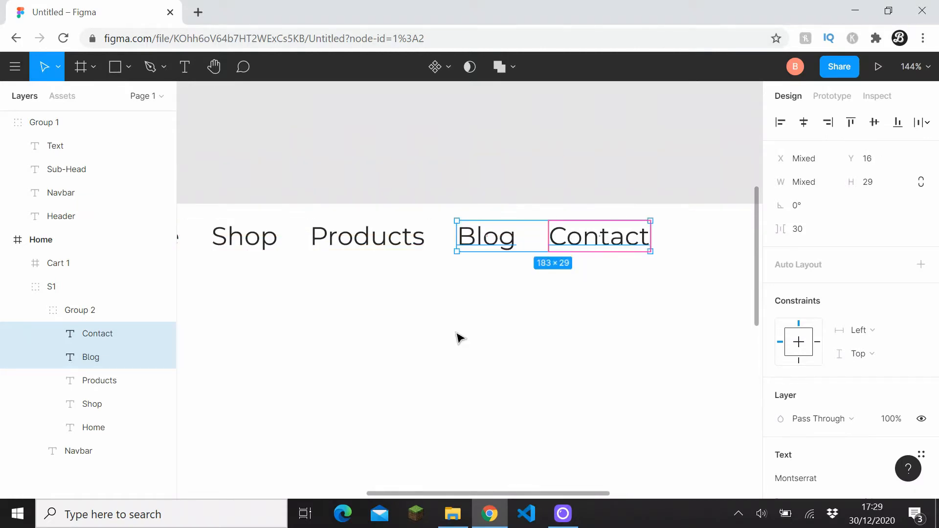
pyautogui.scroll(-5, 514, 292)
# - Fine-tune the nav links group's vertical position within the navbar
pyautogui.click(482, 236)
pyautogui.click(468, 239)
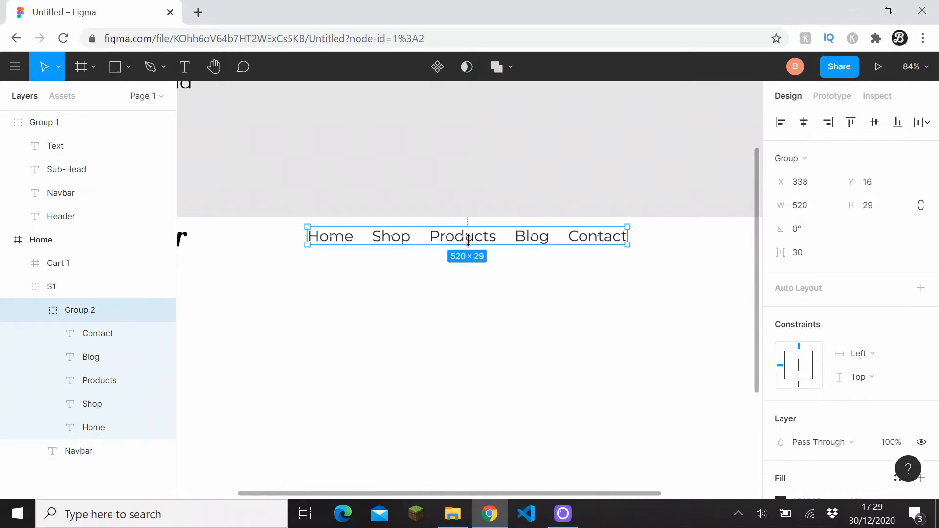
pyautogui.hscroll(-5, 449, 267)
pyautogui.scroll(-1, 449, 268)
pyautogui.moveTo(530, 207); pyautogui.dragTo(514, 221)
pyautogui.scroll(-3, 528, 211)
pyautogui.hscroll(2, 518, 217)
pyautogui.scroll(1, 518, 217)
pyautogui.click(526, 261)
pyautogui.scroll(-2, 526, 261)
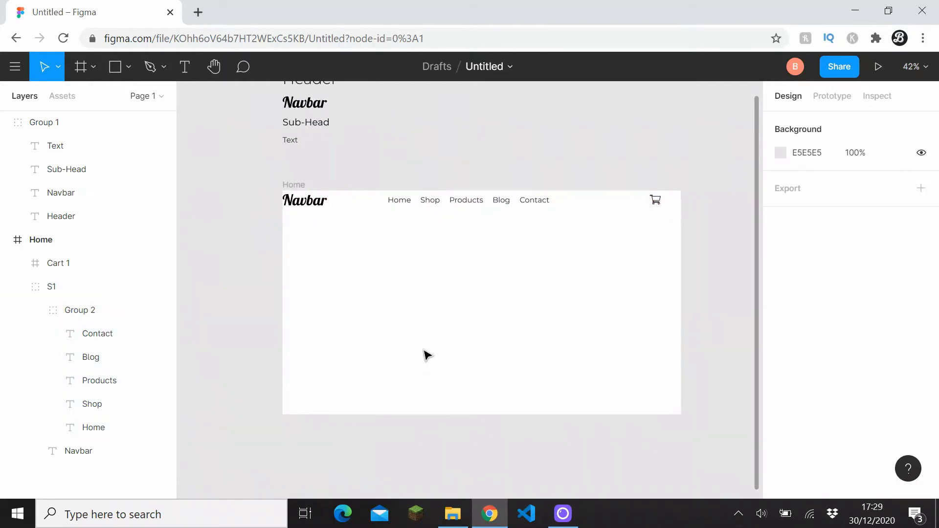
# - Move the Cart 1 image layer into the S1 group in the Layers panel
pyautogui.click(18, 287)
pyautogui.click(41, 244)
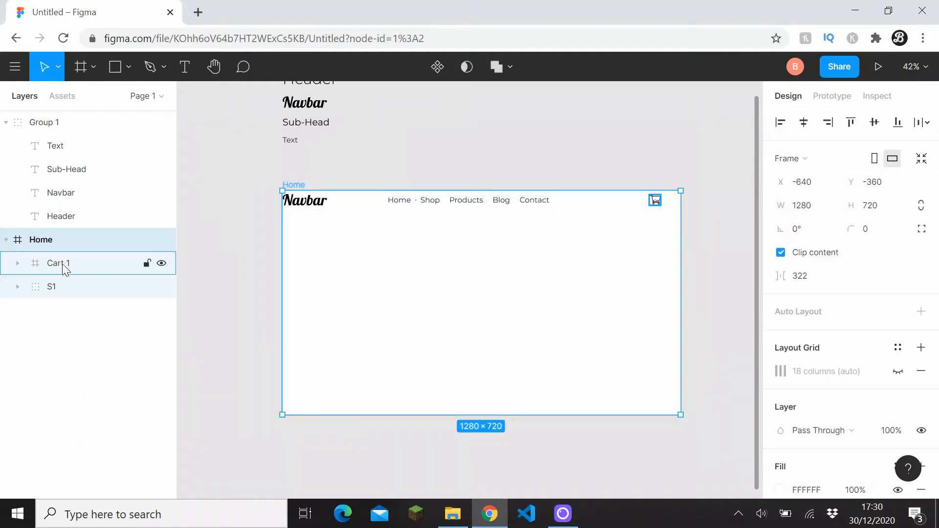
pyautogui.click(60, 263)
pyautogui.moveTo(60, 263); pyautogui.dragTo(59, 286)
pyautogui.click(17, 265)
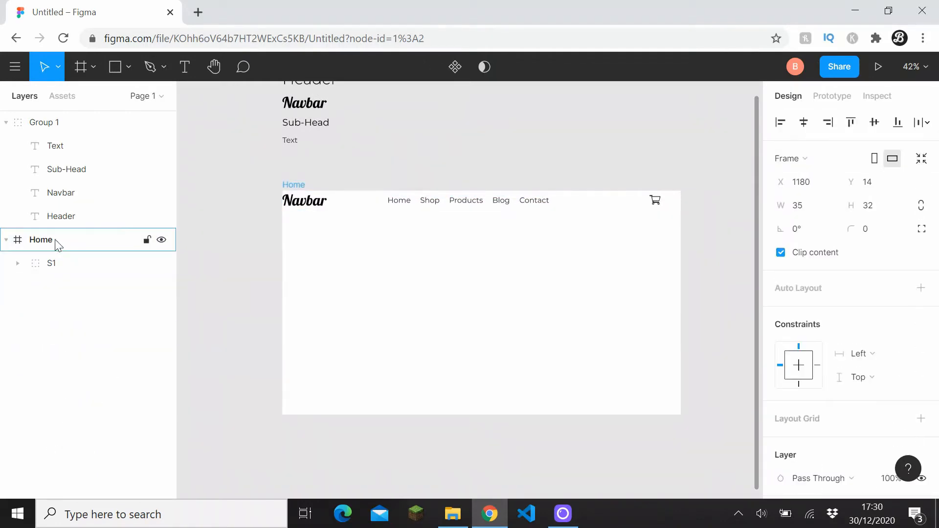
pyautogui.click(55, 240)
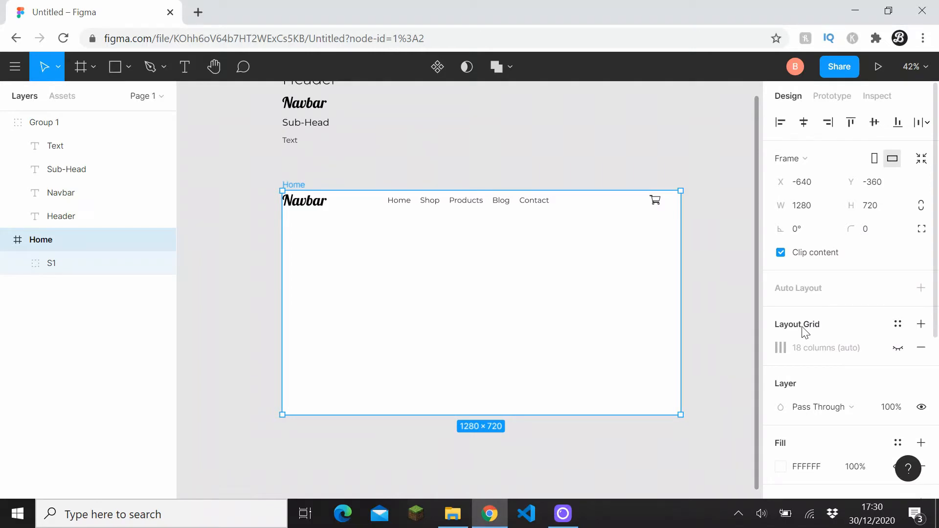
# - Keep the Home frame's layout grid as Columns and make the 18-column grid visible
pyautogui.click(781, 347)
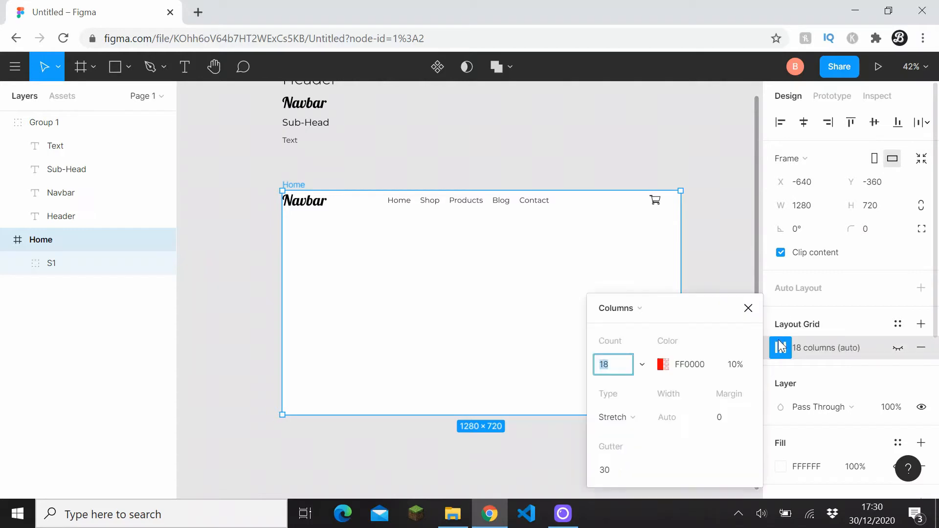
pyautogui.click(612, 310)
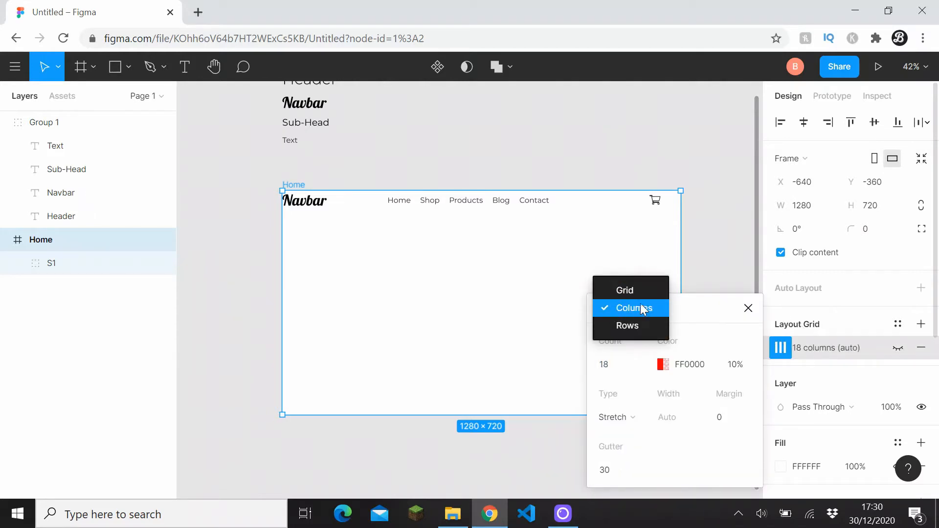
pyautogui.click(640, 305)
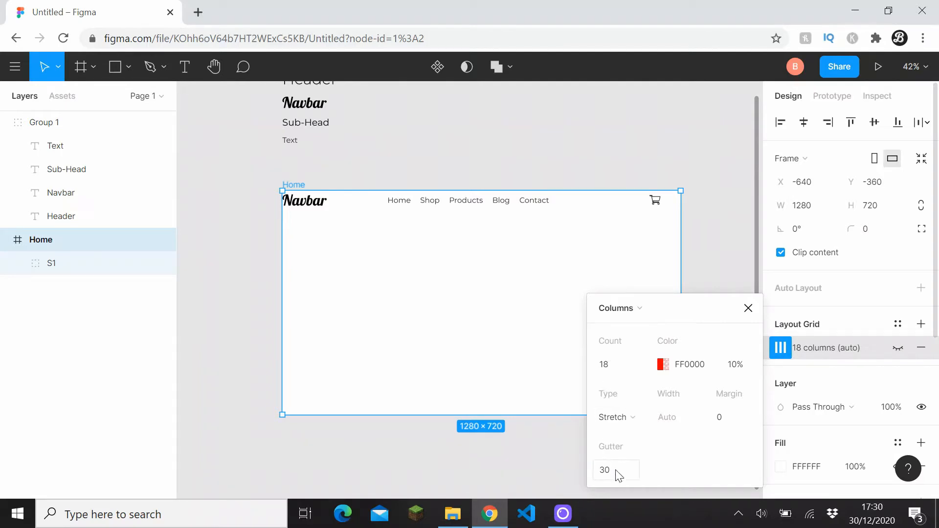
pyautogui.click(748, 308)
pyautogui.click(897, 347)
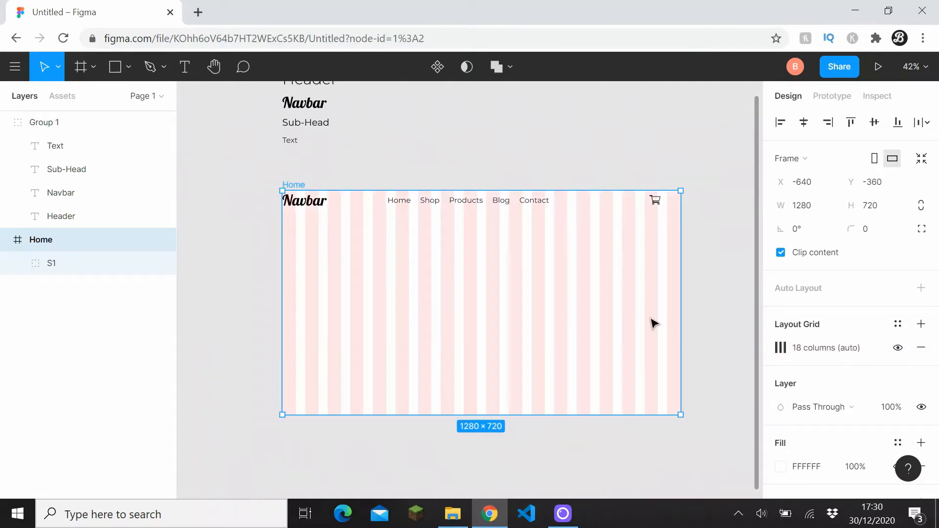
# - Nudge the Navbar title and the cart icon slightly right onto the grid
pyautogui.scroll(2, 371, 234)
pyautogui.moveTo(334, 225); pyautogui.dragTo(279, 213)
pyautogui.doubleClick(232, 181)
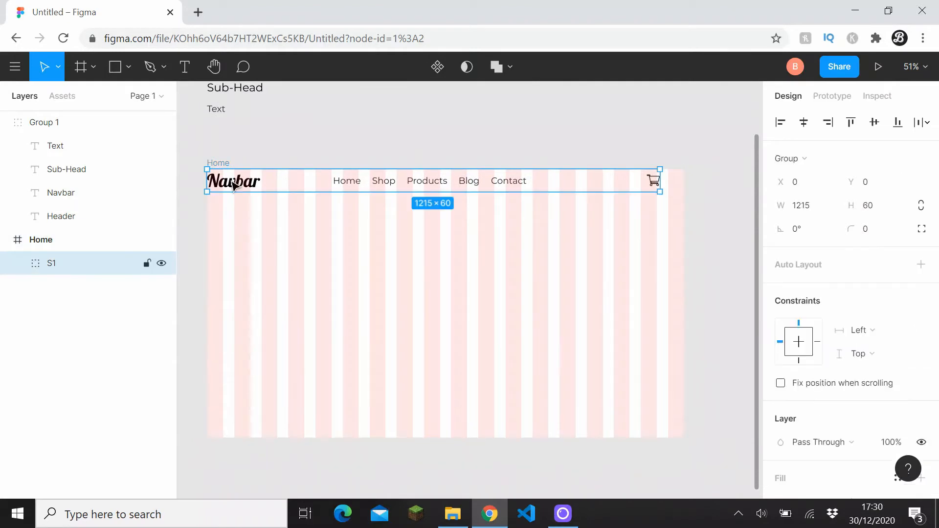
pyautogui.moveTo(230, 186); pyautogui.dragTo(245, 186)
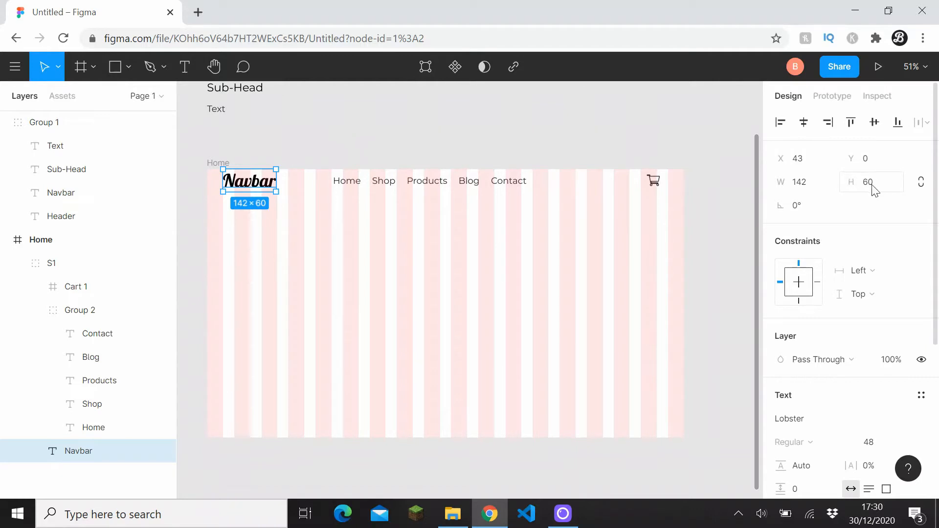
pyautogui.click(381, 140)
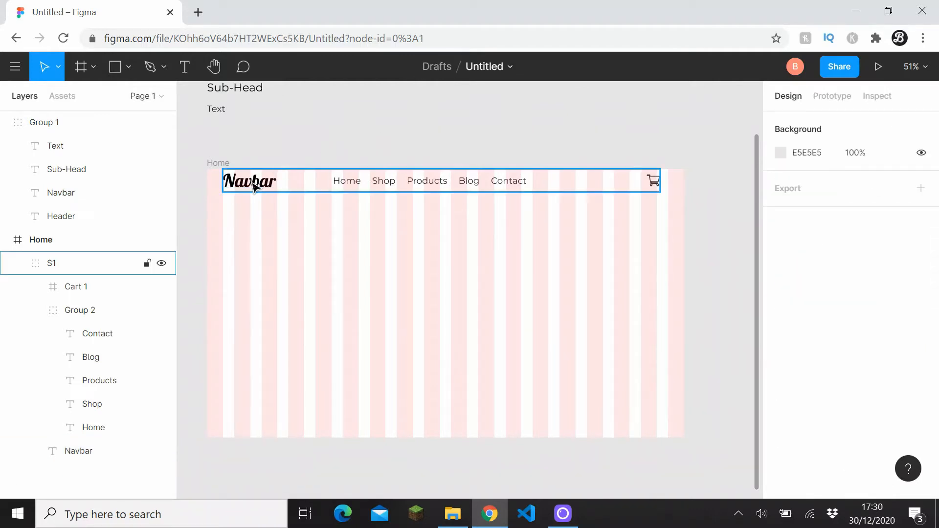
pyautogui.click(653, 181)
pyautogui.click(654, 183)
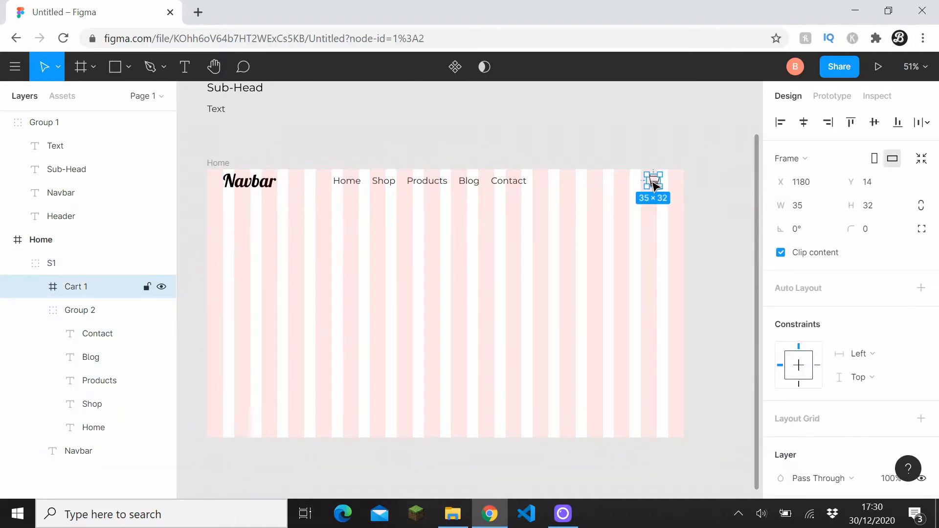
pyautogui.moveTo(654, 184); pyautogui.dragTo(661, 186)
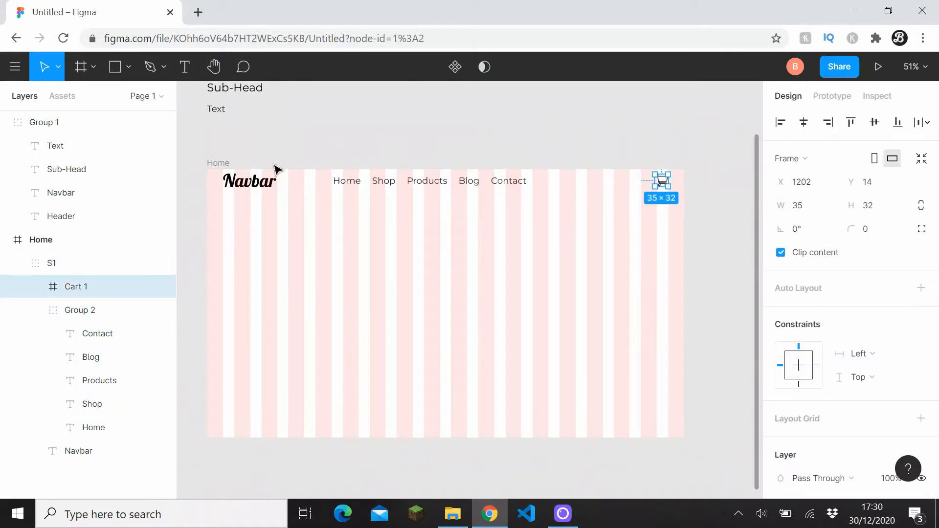
pyautogui.click(551, 183)
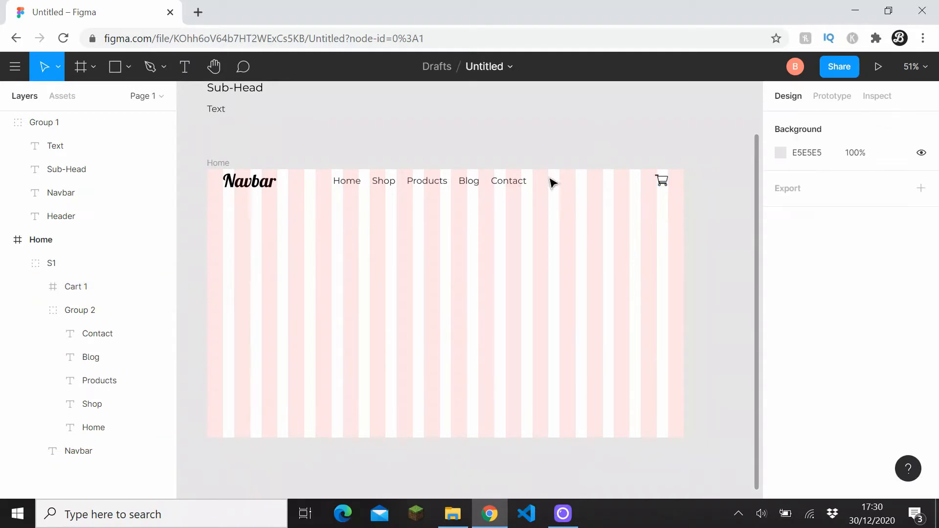
# - Centre the menu links group horizontally in the frame with Alt+H
pyautogui.doubleClick(466, 186)
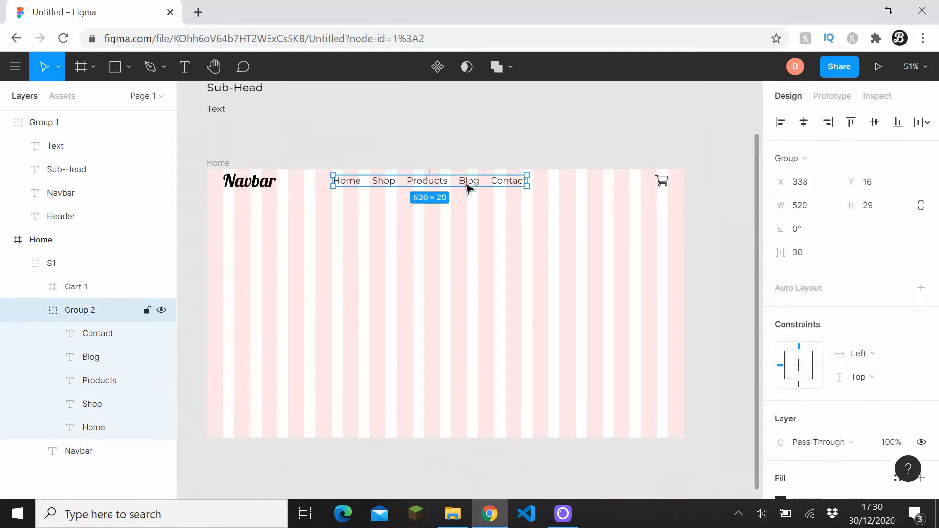
pyautogui.hotkey('alt', 'h')
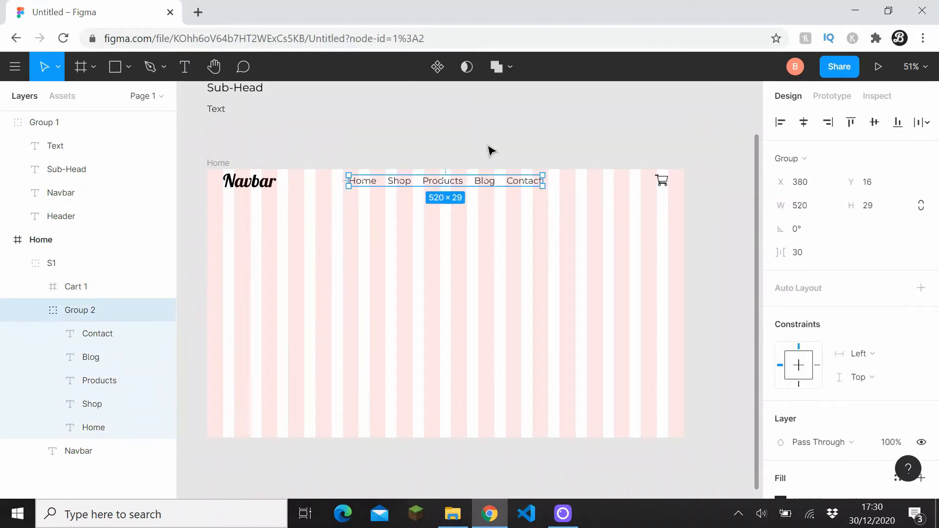
pyautogui.click(489, 147)
pyautogui.moveTo(460, 174); pyautogui.dragTo(512, 188)
pyautogui.scroll(-1, 516, 193)
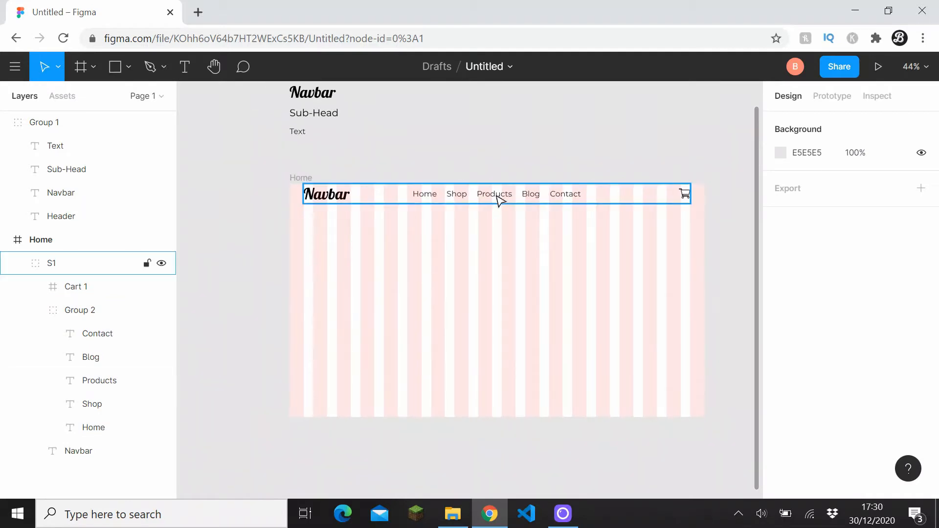
# - Position the S1 navbar group at Y 10, first adding 20 then subtracting 10
pyautogui.click(500, 198)
pyautogui.click(892, 188)
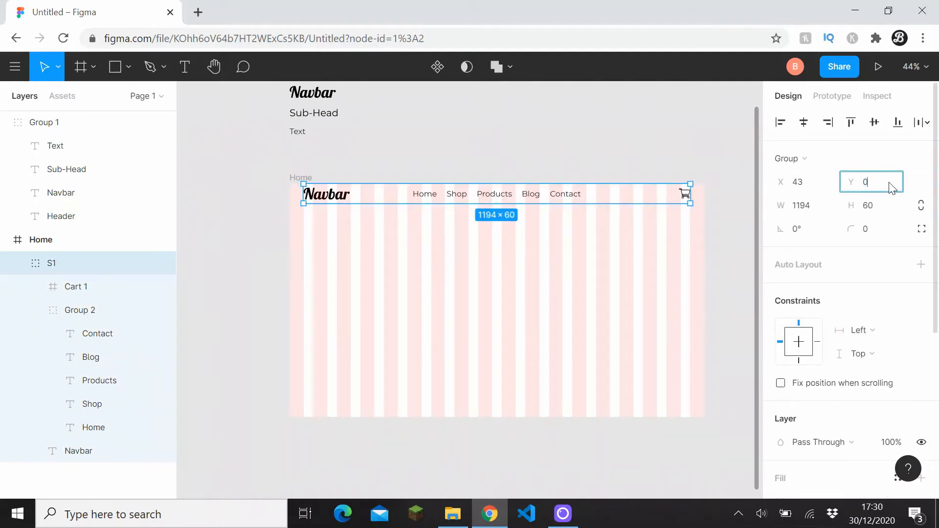
pyautogui.write('+20')
pyautogui.press('Return')
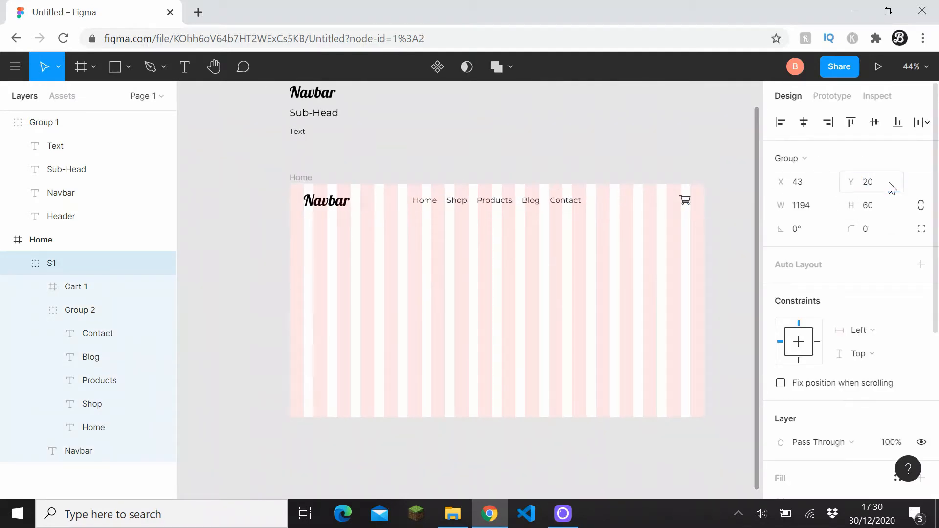
pyautogui.click(893, 187)
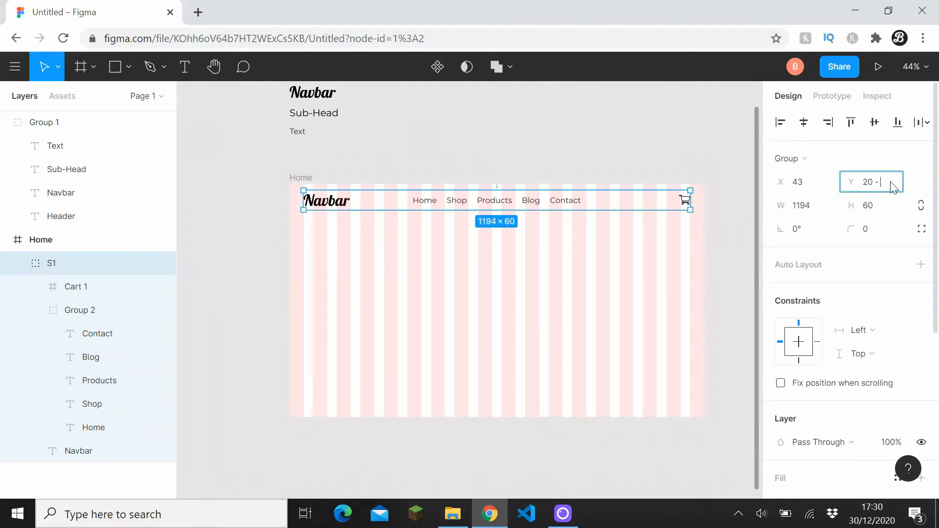
pyautogui.write('- 10')
pyautogui.press('Return')
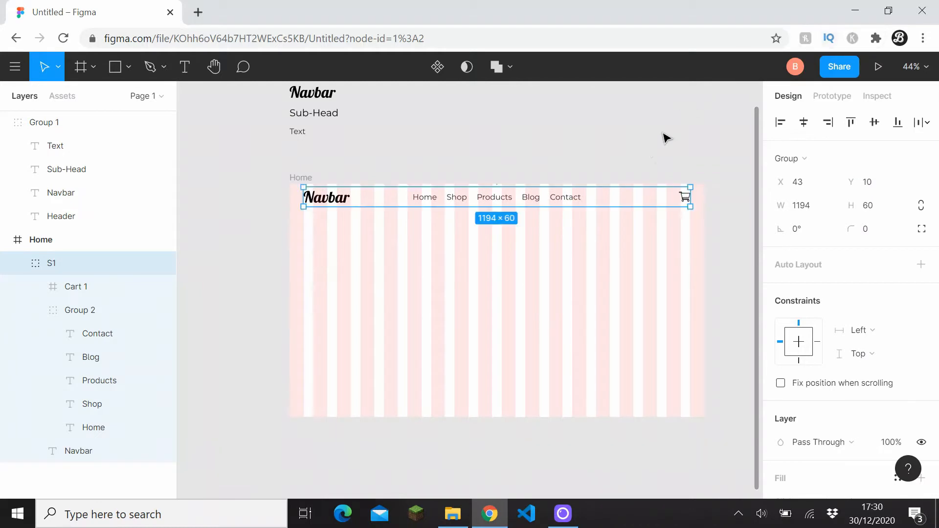
pyautogui.click(623, 176)
pyautogui.keyDown('ctrl'); pyautogui.scroll(-1, 526, 162); pyautogui.keyUp('ctrl')
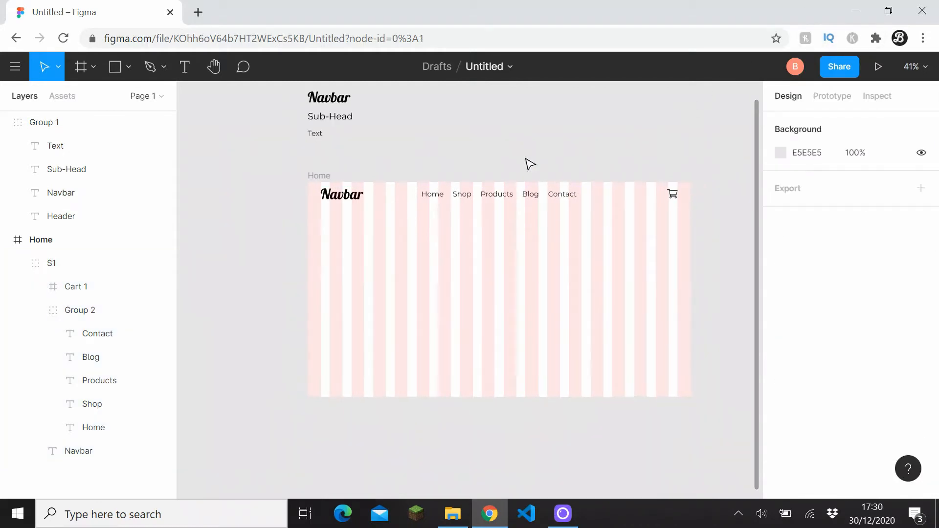
pyautogui.click(89, 243)
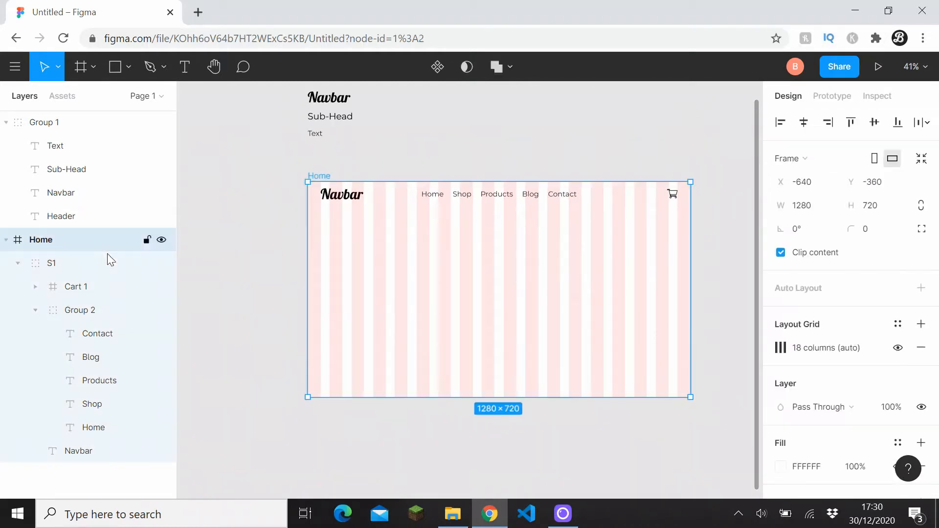
# - Hide the Home frame's column grid and collapse the Home layer's contents
pyautogui.click(896, 348)
pyautogui.click(737, 329)
pyautogui.keyDown('ctrl'); pyautogui.scroll(-2, 526, 281); pyautogui.keyUp('ctrl')
pyautogui.moveTo(506, 267); pyautogui.dragTo(439, 230)
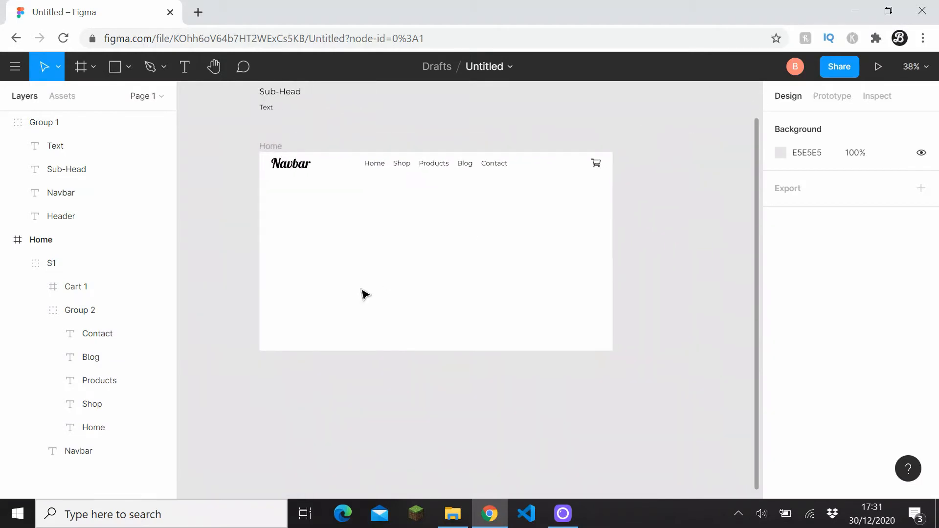
pyautogui.keyDown('ctrl'); pyautogui.scroll(1, 278, 246); pyautogui.keyUp('ctrl')
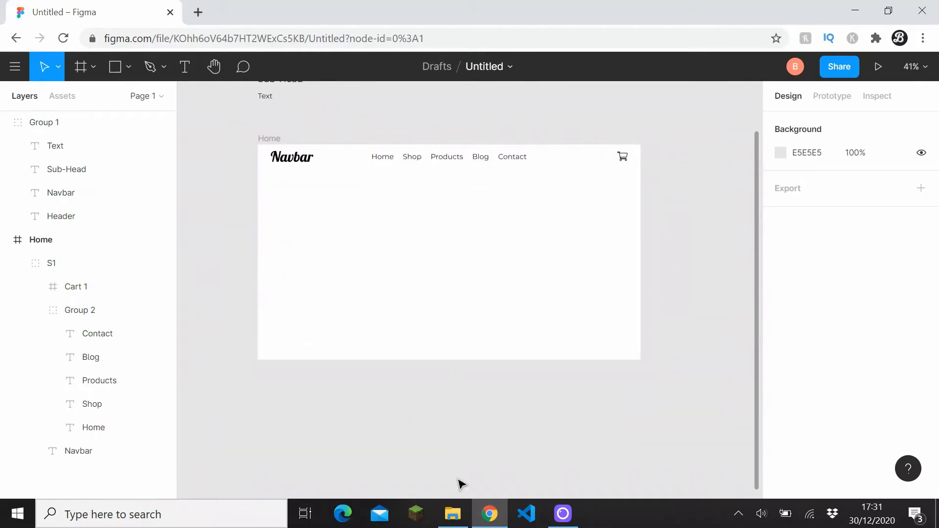
pyautogui.moveTo(440, 377); pyautogui.dragTo(471, 444)
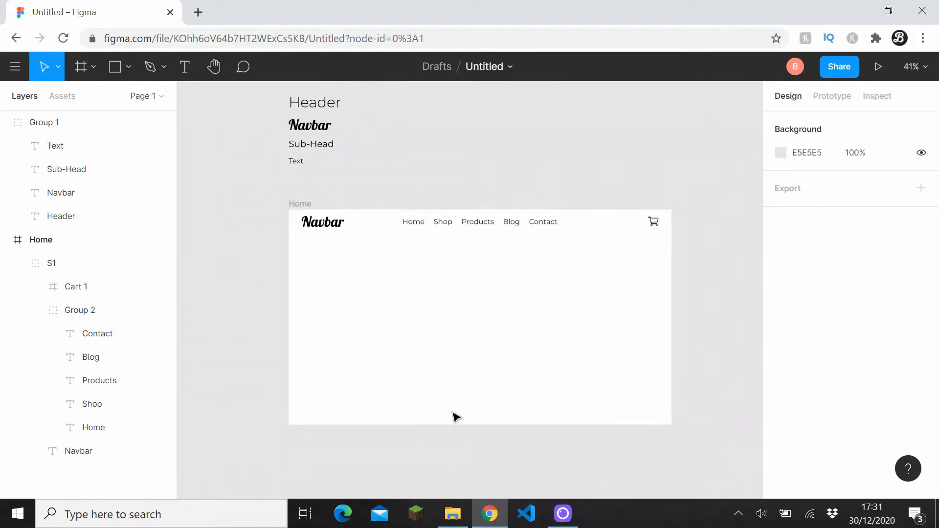
pyautogui.click(7, 239)
# - Drop the bundle and close-up watch photos side by side below the navbar, both at Y 104
pyautogui.click(452, 513)
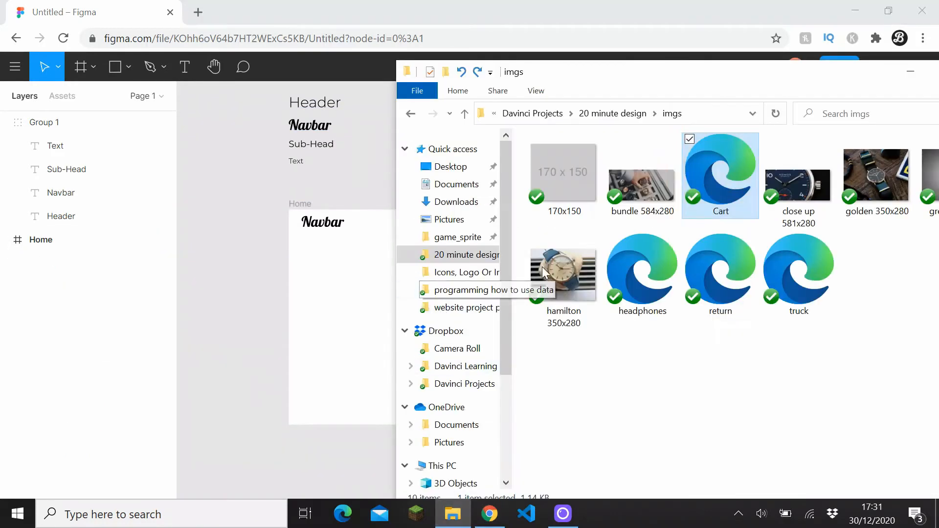
pyautogui.moveTo(642, 184); pyautogui.dragTo(409, 288)
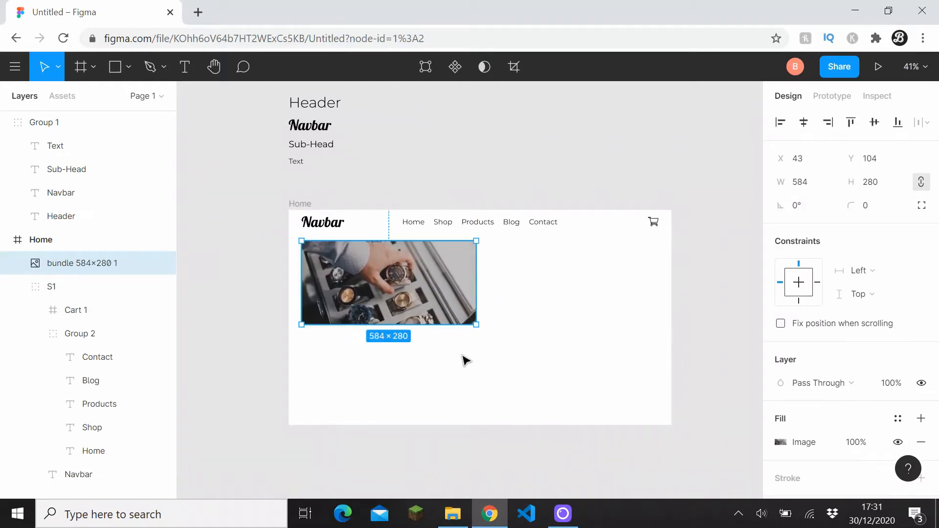
pyautogui.click(468, 513)
pyautogui.moveTo(701, 77); pyautogui.dragTo(479, 327)
pyautogui.moveTo(579, 430); pyautogui.dragTo(562, 280)
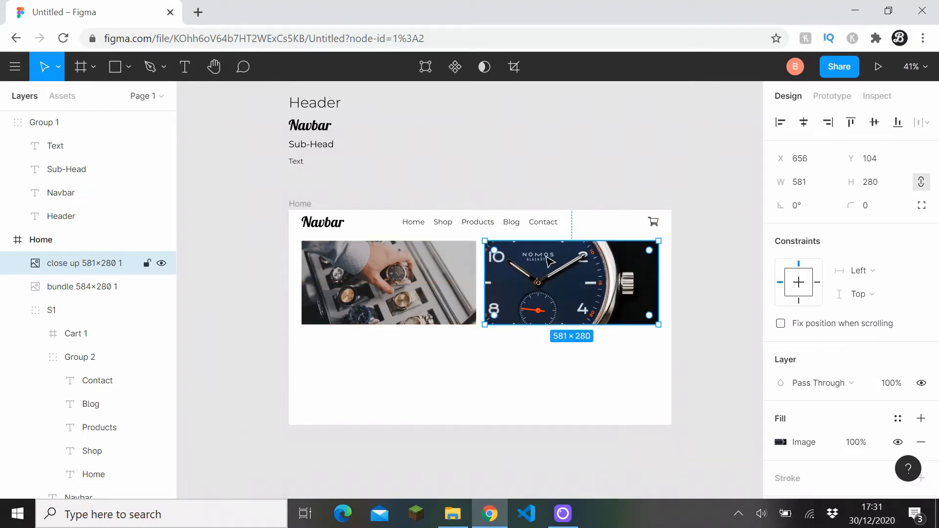
pyautogui.click(526, 189)
pyautogui.click(453, 514)
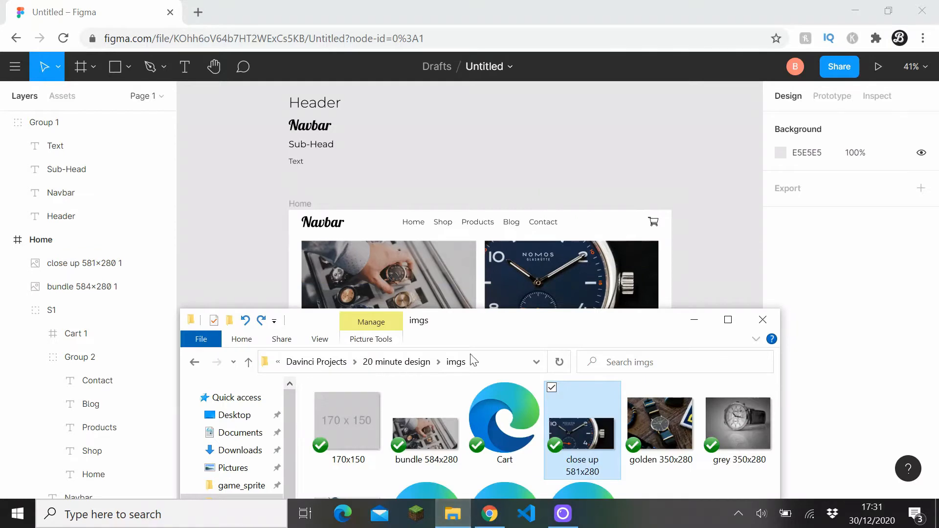
# - Import the hamilton, golden and grey watch photos from the imgs folder onto the canvas
pyautogui.moveTo(513, 325); pyautogui.dragTo(728, 138)
pyautogui.click(567, 346)
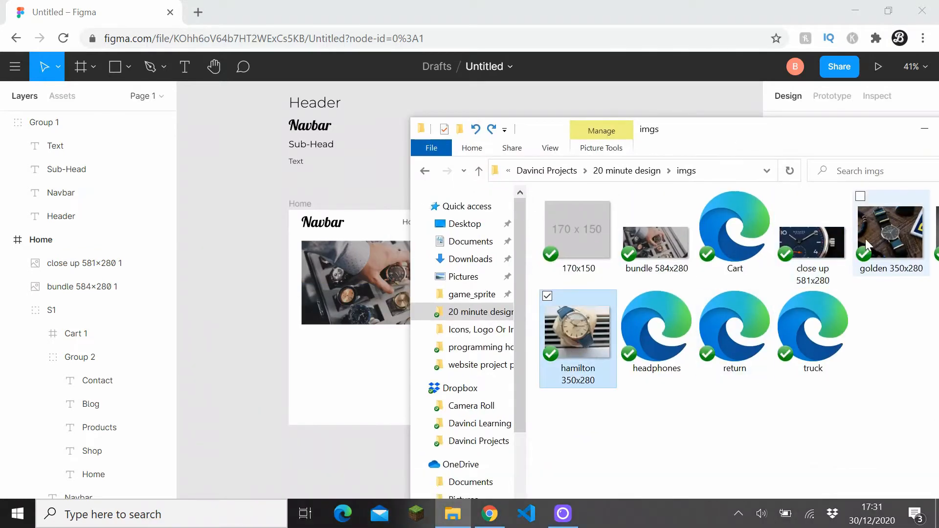
pyautogui.keyDown('ctrl'); pyautogui.click(870, 201); pyautogui.keyUp('ctrl')
pyautogui.keyDown('ctrl'); pyautogui.click(871, 229); pyautogui.keyUp('ctrl')
pyautogui.moveTo(777, 134); pyautogui.dragTo(892, 131)
pyautogui.moveTo(658, 329); pyautogui.dragTo(384, 376)
pyautogui.click(233, 325)
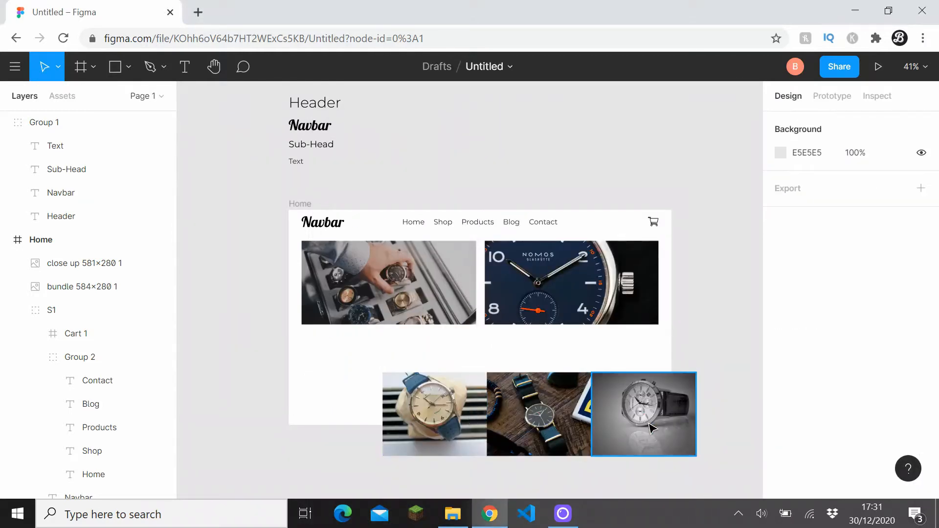
# - Drag the hamilton, golden and grey photos toward the Home frame beneath the wide images
pyautogui.click(416, 422)
pyautogui.moveTo(416, 422); pyautogui.dragTo(540, 333)
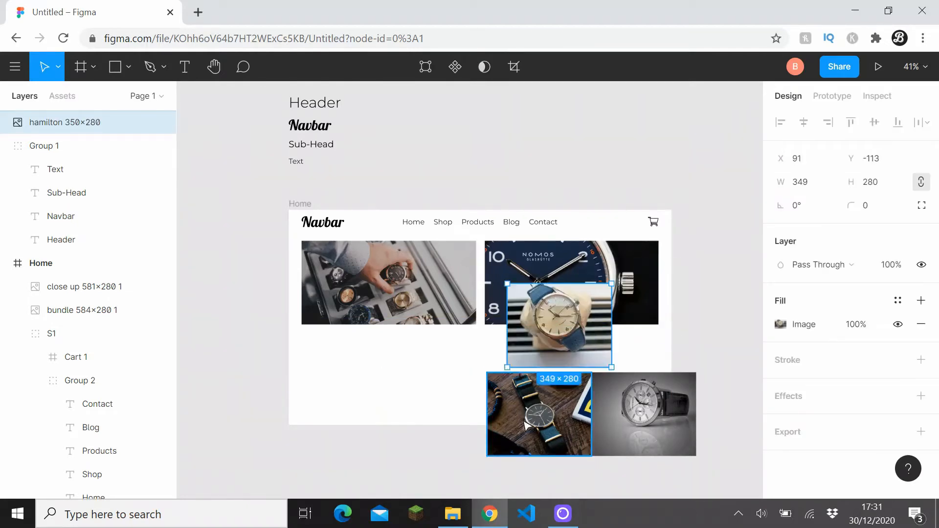
pyautogui.moveTo(525, 424); pyautogui.dragTo(349, 388)
pyautogui.moveTo(342, 388); pyautogui.dragTo(347, 390)
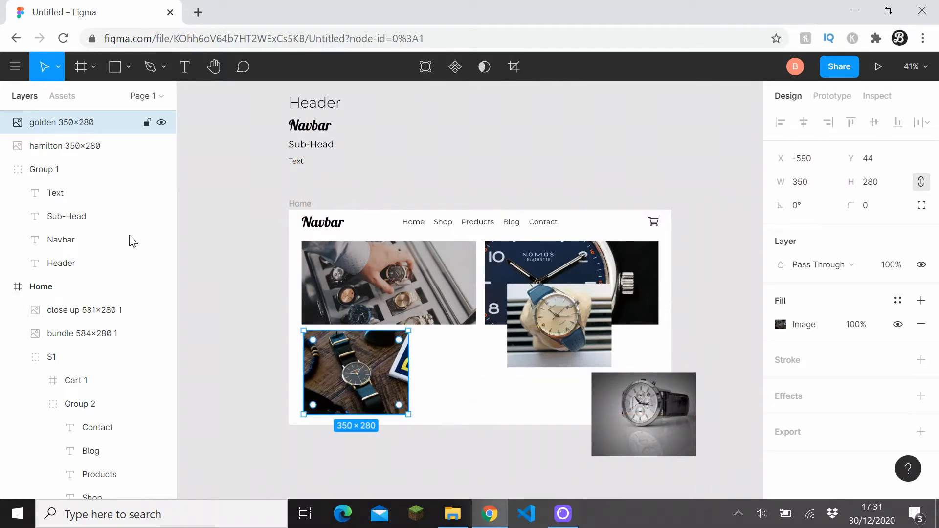
pyautogui.scroll(1, 57, 147)
pyautogui.keyDown('shift'); pyautogui.click(55, 163); pyautogui.keyUp('shift')
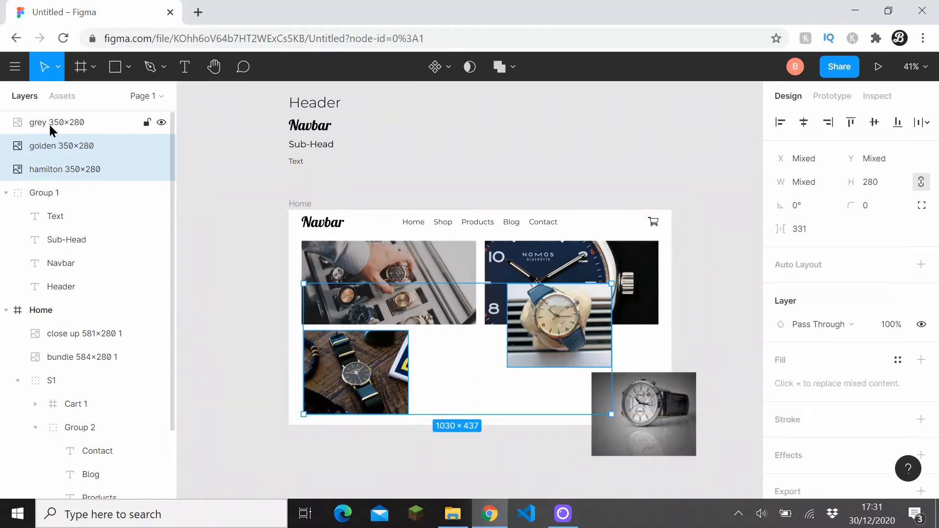
pyautogui.moveTo(51, 126); pyautogui.dragTo(58, 369)
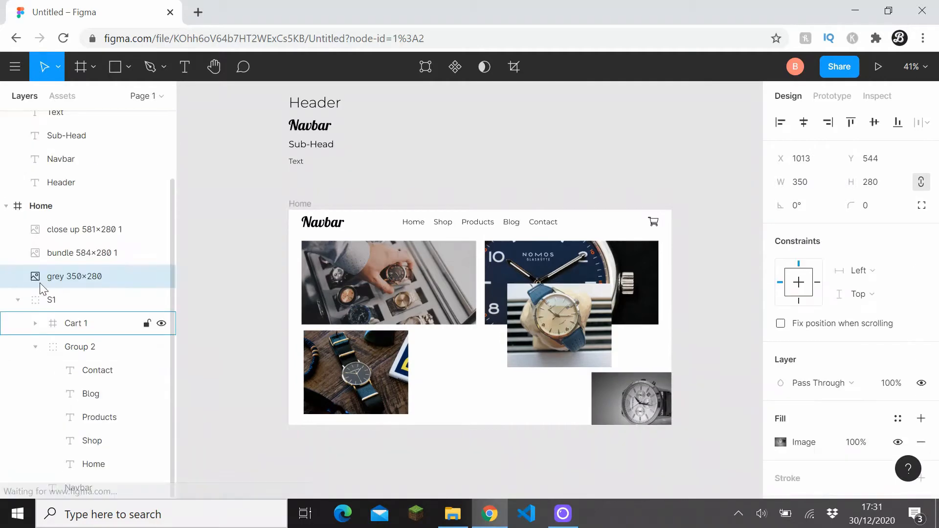
pyautogui.scroll(-3, 344, 377)
pyautogui.click(425, 382)
# - Nudge the golden photo and bring it and the hamilton photo inside the Home frame
pyautogui.scroll(3, 421, 356)
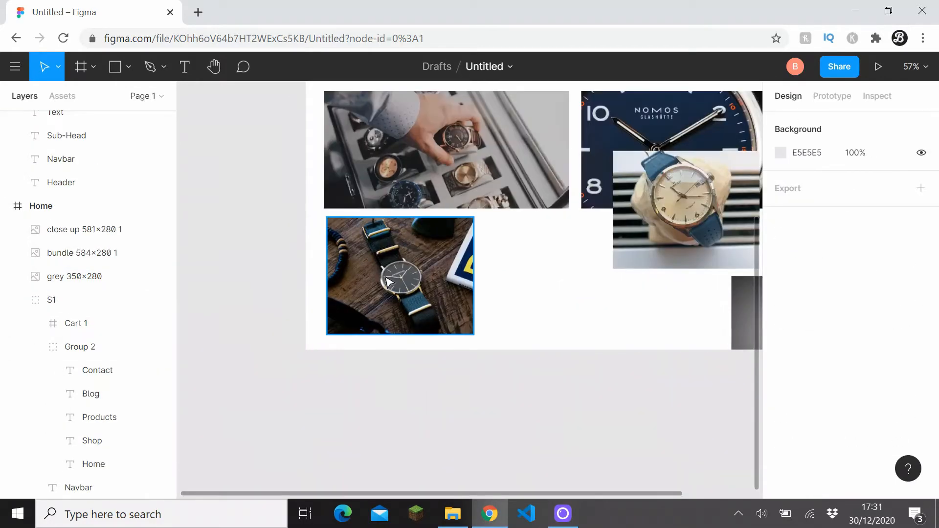
pyautogui.doubleClick(389, 278)
pyautogui.click(351, 362)
pyautogui.click(351, 362)
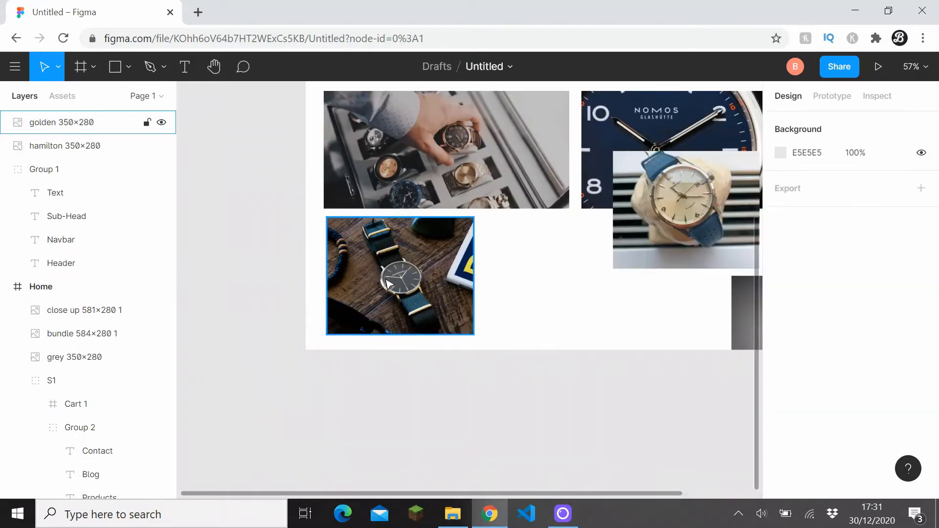
pyautogui.moveTo(397, 285); pyautogui.dragTo(398, 285)
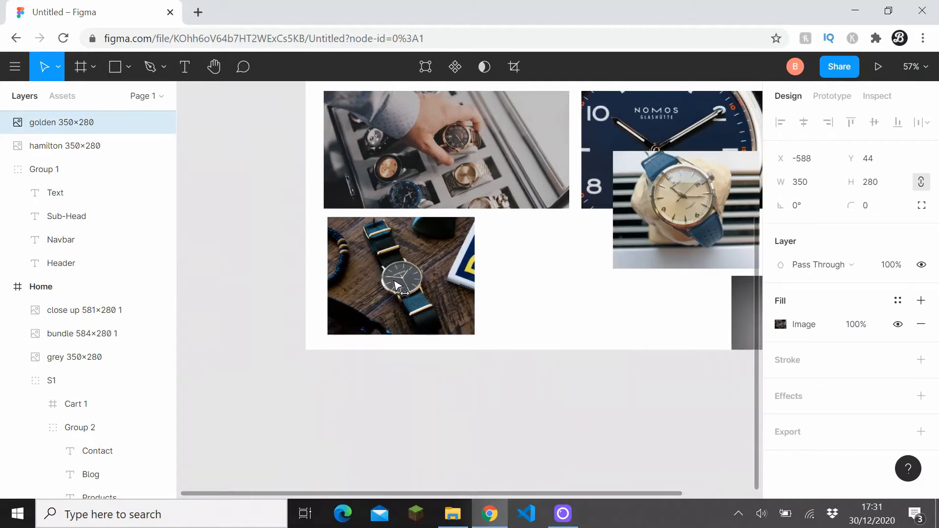
pyautogui.keyDown('shift'); pyautogui.click(91, 145); pyautogui.keyUp('shift')
pyautogui.moveTo(90, 140); pyautogui.dragTo(72, 307)
pyautogui.click(266, 367)
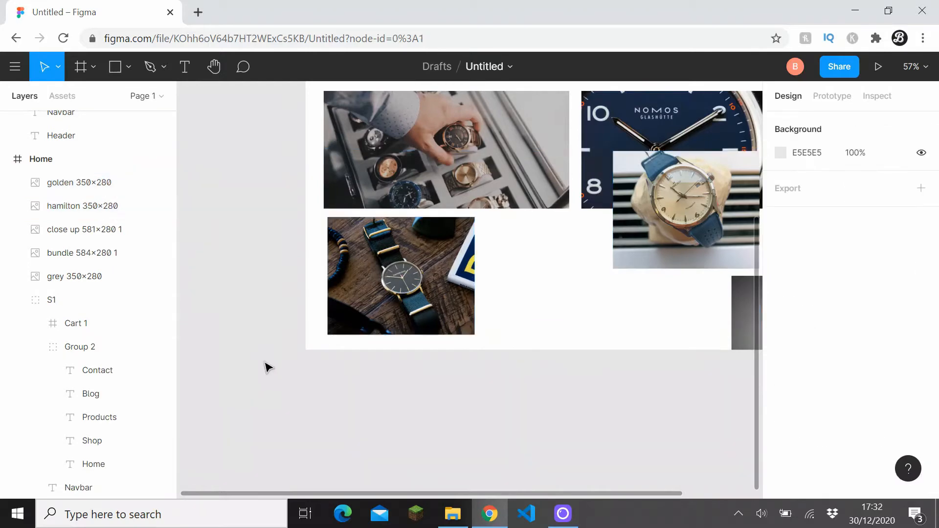
# - Align the golden photo's left edge with the bundle photo
pyautogui.click(410, 307)
pyautogui.doubleClick(417, 301)
pyautogui.press('Escape')
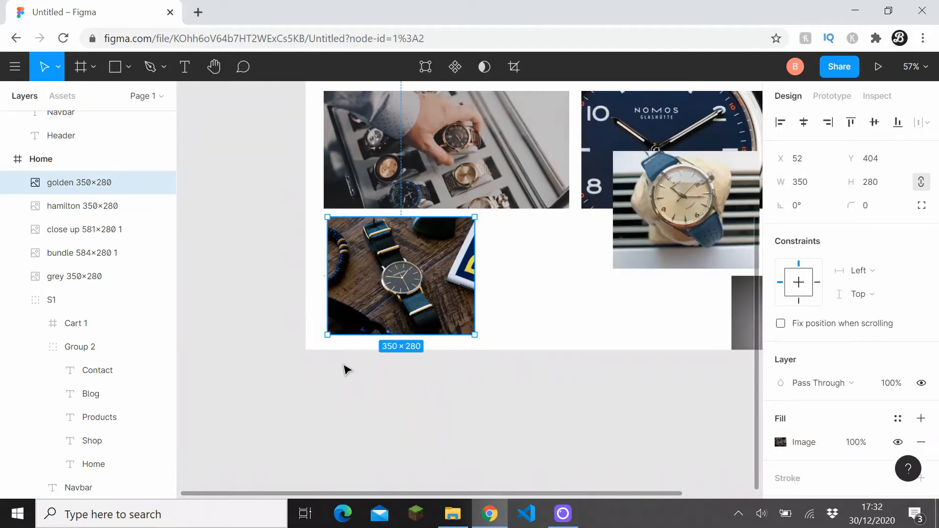
pyautogui.moveTo(362, 294)
pyautogui.mouseDown()
pyautogui.moveTo(379, 293)
pyautogui.moveTo(360, 293)
pyautogui.mouseUp()
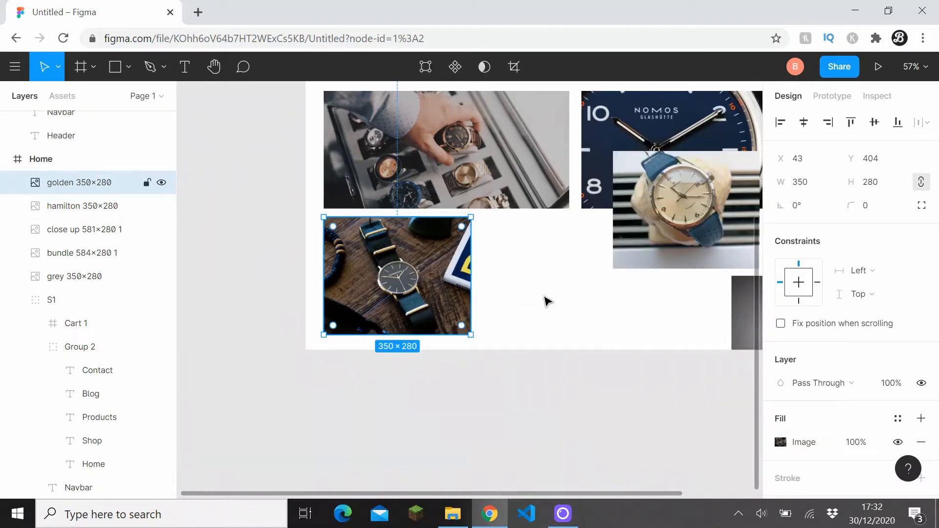
pyautogui.hscroll(5, 423, 321)
pyautogui.scroll(1, 423, 320)
# - Place the hamilton photo at the bottom-row right and the grey photo in the middle slot
pyautogui.moveTo(567, 250)
pyautogui.mouseDown()
pyautogui.moveTo(506, 307)
pyautogui.moveTo(552, 242)
pyautogui.mouseUp()
pyautogui.moveTo(629, 347); pyautogui.dragTo(461, 320)
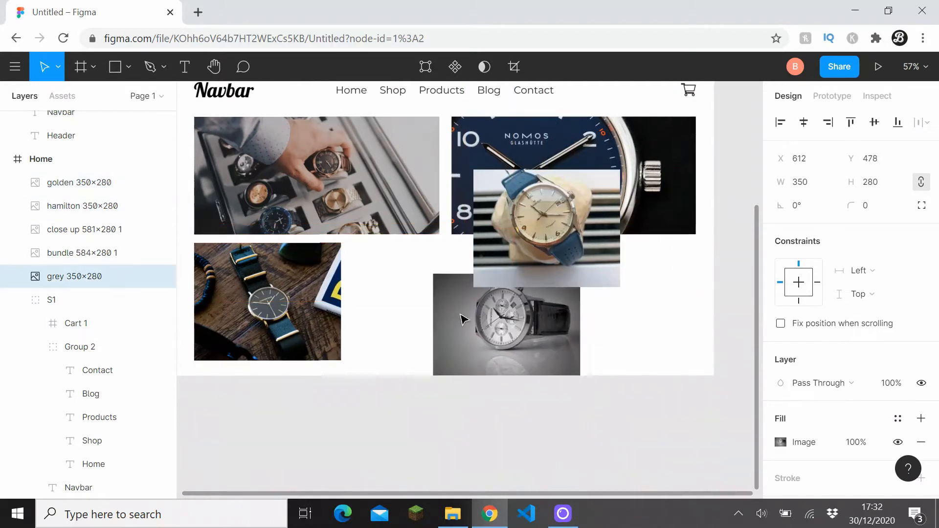
pyautogui.moveTo(529, 216); pyautogui.dragTo(604, 289)
pyautogui.moveTo(485, 319); pyautogui.dragTo(433, 299)
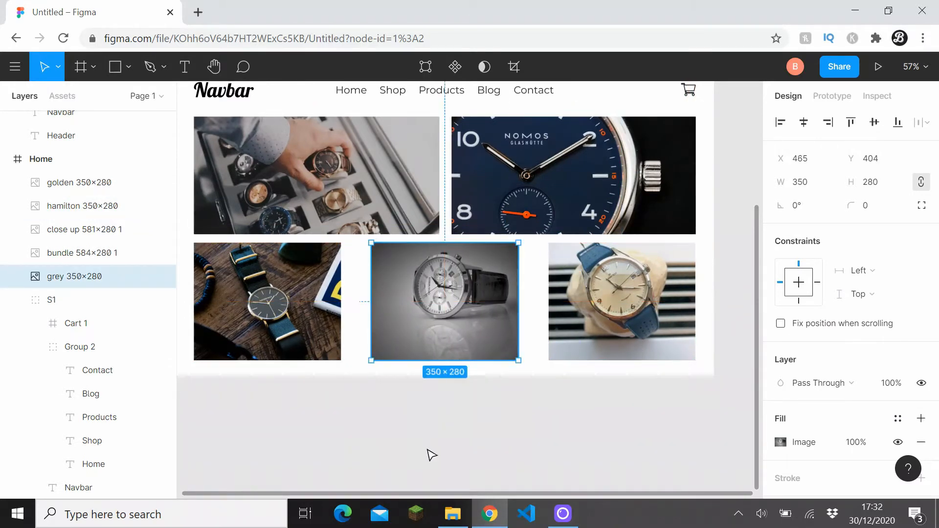
pyautogui.click(427, 449)
pyautogui.scroll(-3, 424, 417)
pyautogui.scroll(-2, 423, 417)
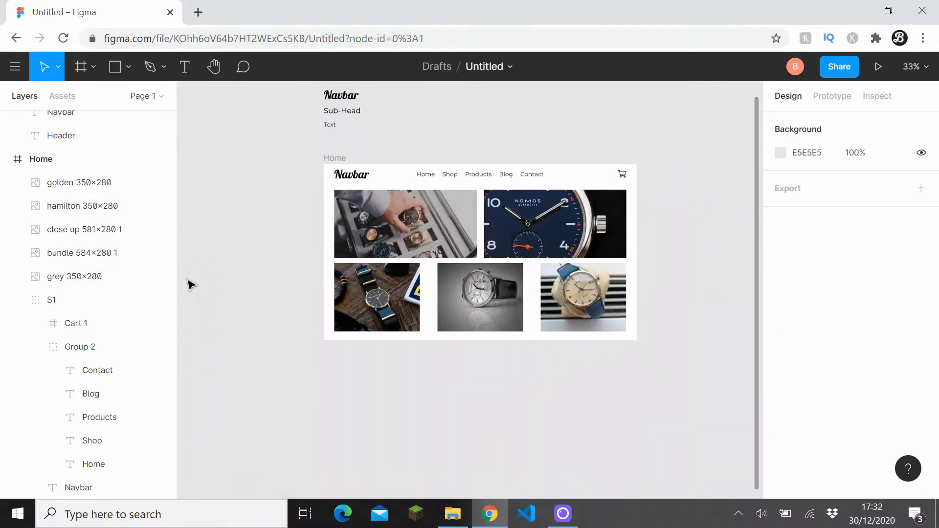
# - Move the five watch image layers into group S1 and collapse the group
pyautogui.click(59, 264)
pyautogui.keyDown('shift'); pyautogui.click(74, 182); pyautogui.keyUp('shift')
pyautogui.moveTo(76, 205); pyautogui.dragTo(63, 312)
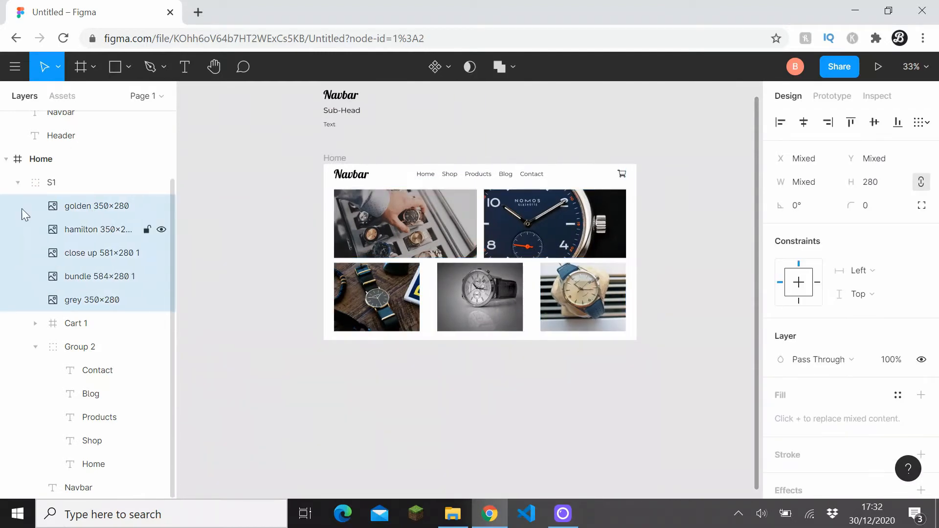
pyautogui.click(17, 183)
pyautogui.click(281, 272)
pyautogui.scroll(-2, 366, 332)
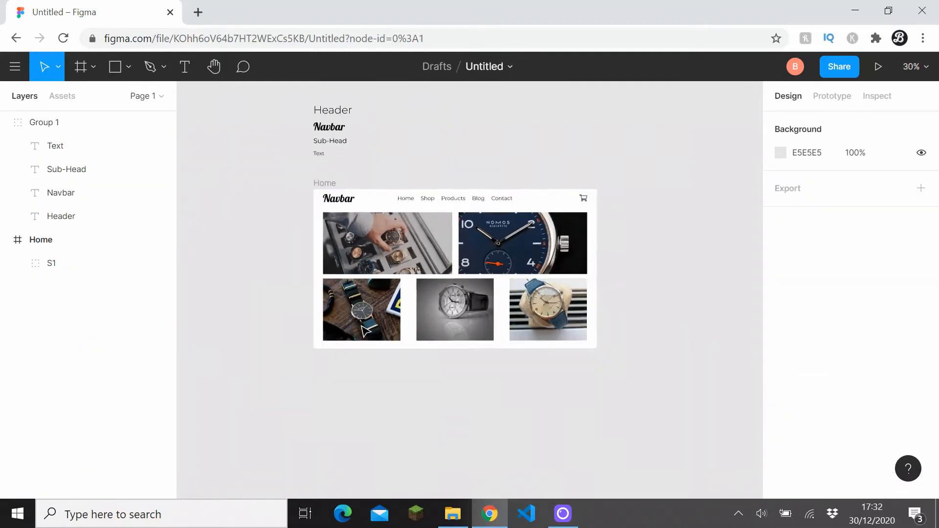
pyautogui.scroll(4, 365, 332)
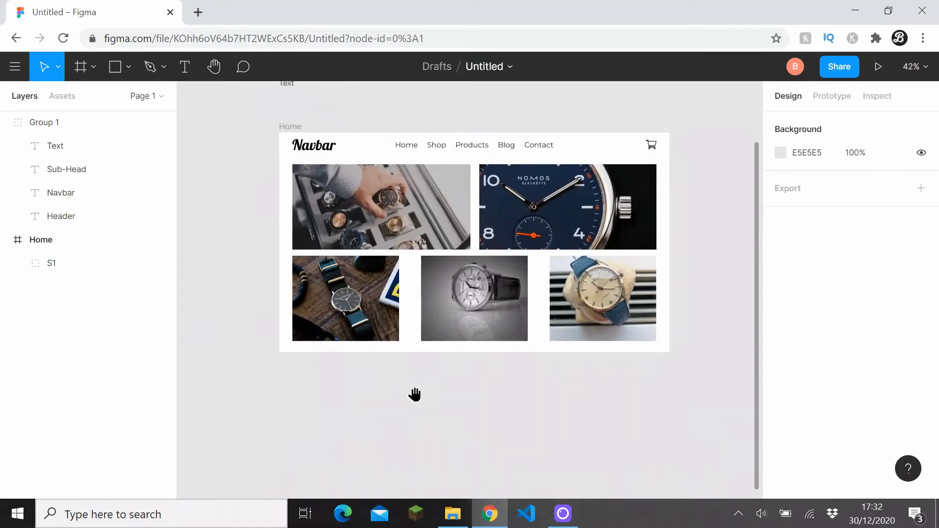
pyautogui.scroll(1, 414, 394)
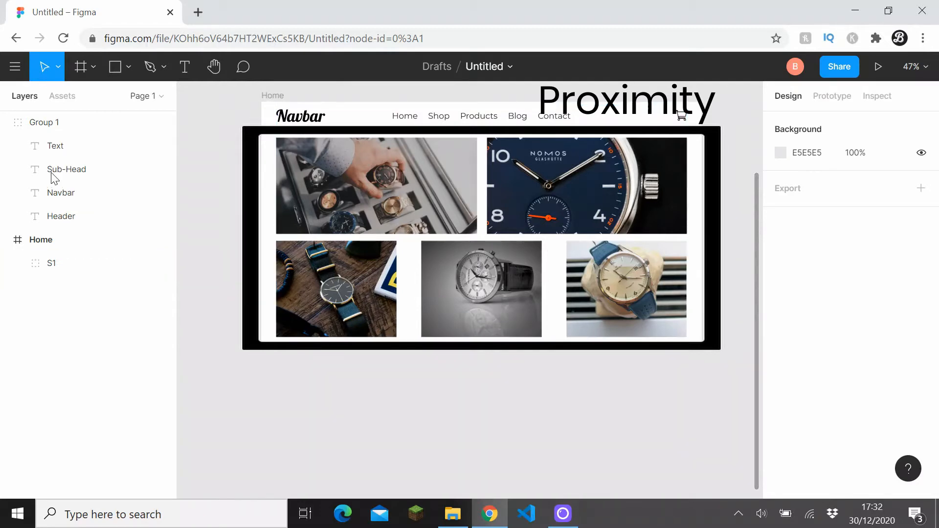
# - Add 720 to the Home frame's height, making it 1280×1440
pyautogui.click(283, 238)
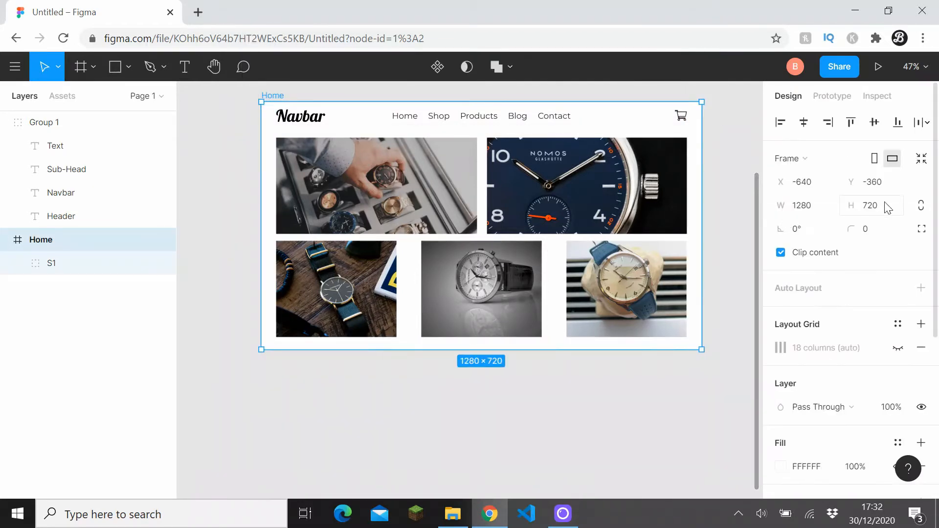
pyautogui.click(901, 205)
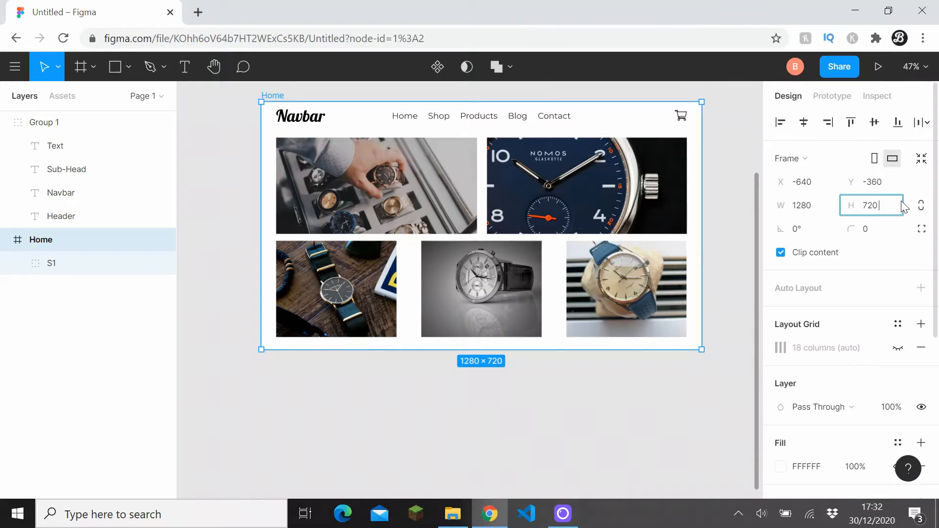
pyautogui.write('+ 720')
pyautogui.press('Return')
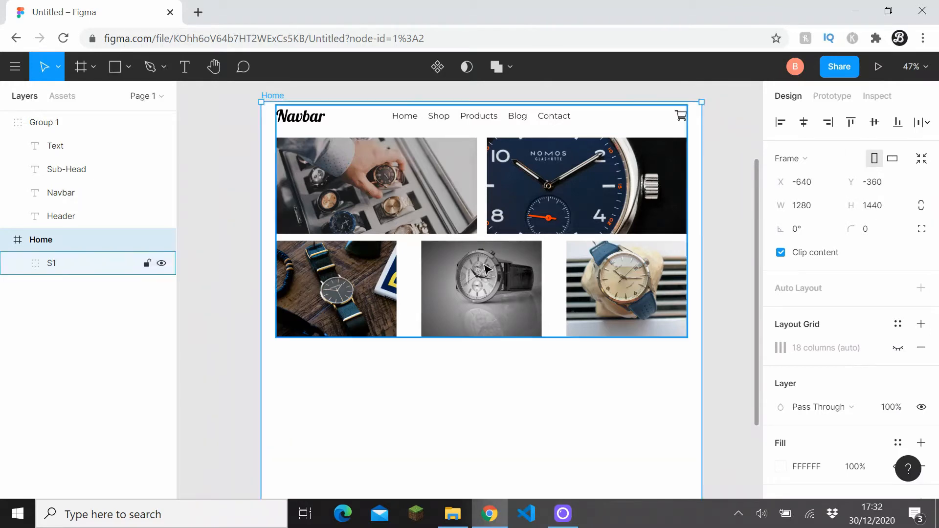
pyautogui.scroll(-3, 488, 280)
pyautogui.moveTo(488, 280); pyautogui.dragTo(475, 233)
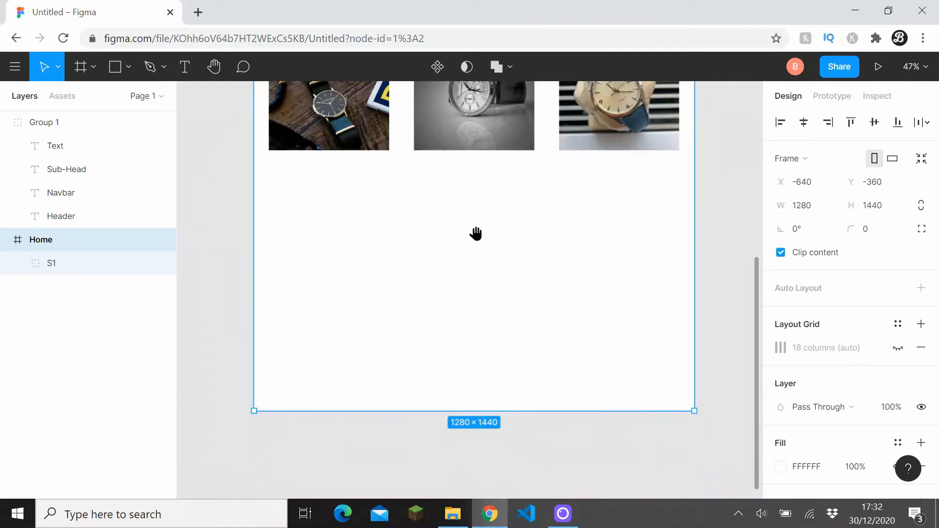
pyautogui.click(452, 514)
# - Import the truck, return and headphones icons and move the truck below the photo grid
pyautogui.moveTo(882, 325); pyautogui.dragTo(805, 351)
pyautogui.moveTo(895, 417); pyautogui.dragTo(735, 356)
pyautogui.moveTo(735, 356); pyautogui.dragTo(394, 274)
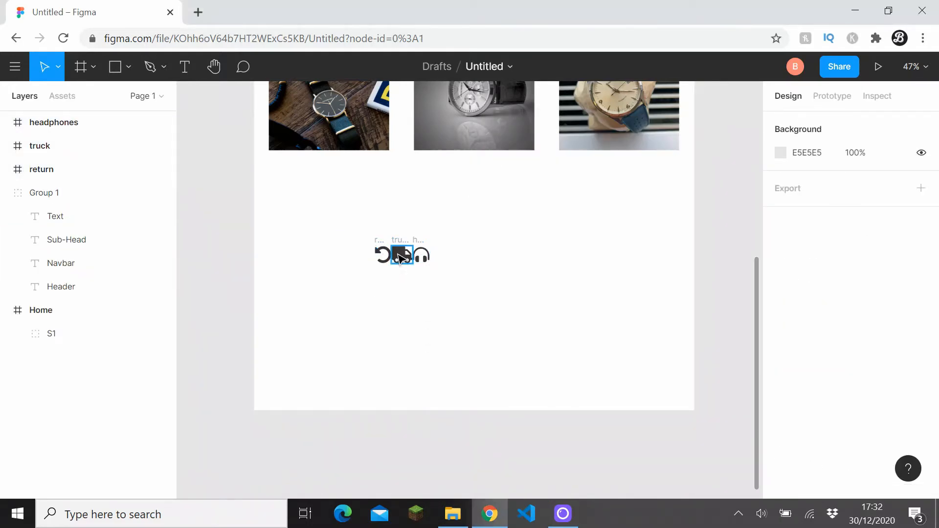
pyautogui.scroll(2, 400, 258)
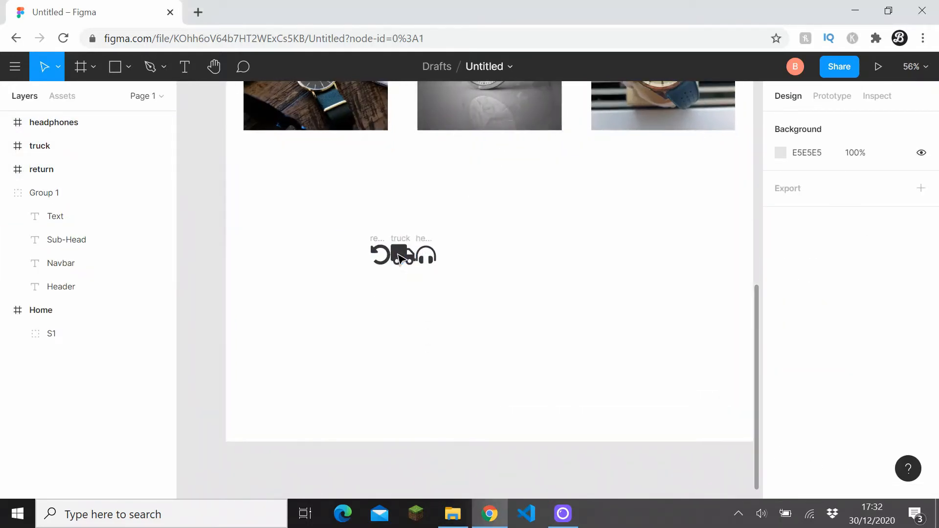
pyautogui.moveTo(402, 259); pyautogui.dragTo(261, 176)
pyautogui.scroll(-5, 299, 241)
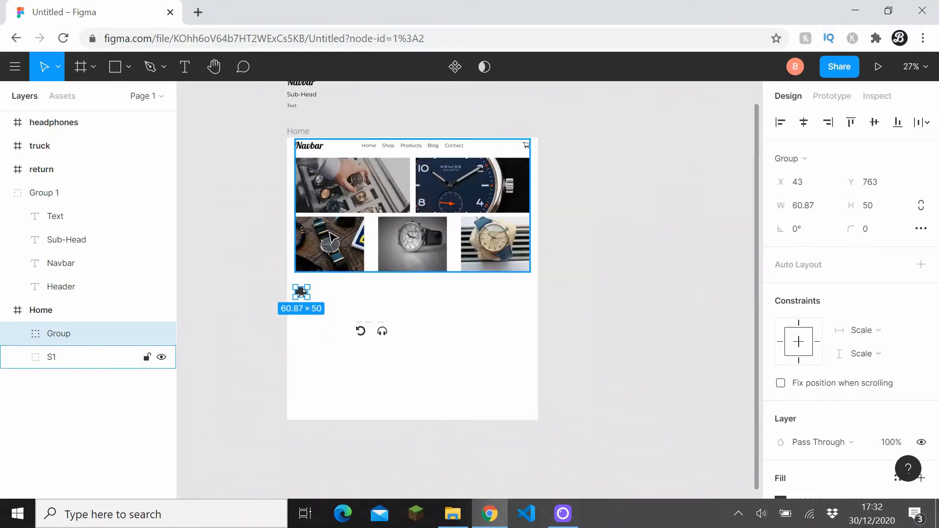
pyautogui.scroll(2, 325, 319)
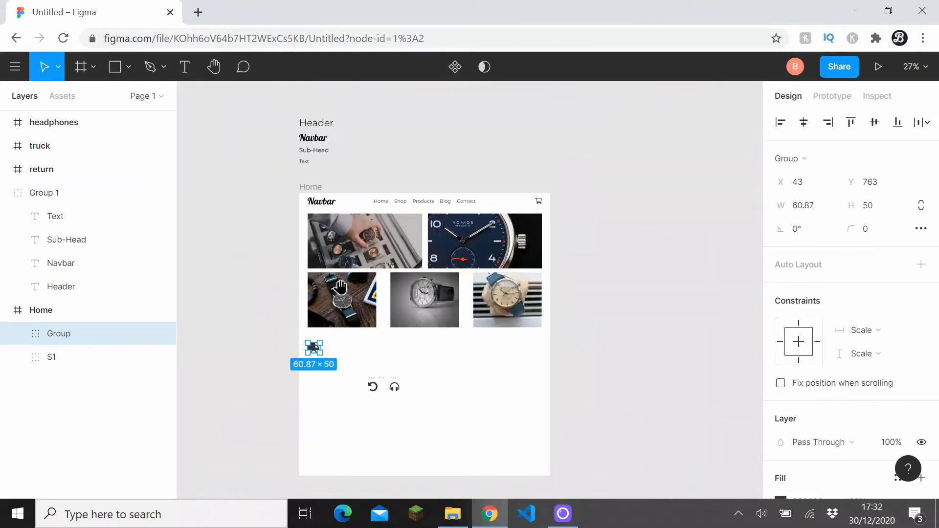
# - Paste copies of the Sub-Head and Text labels beside the truck icon, Text under Sub-Head
pyautogui.click(323, 154)
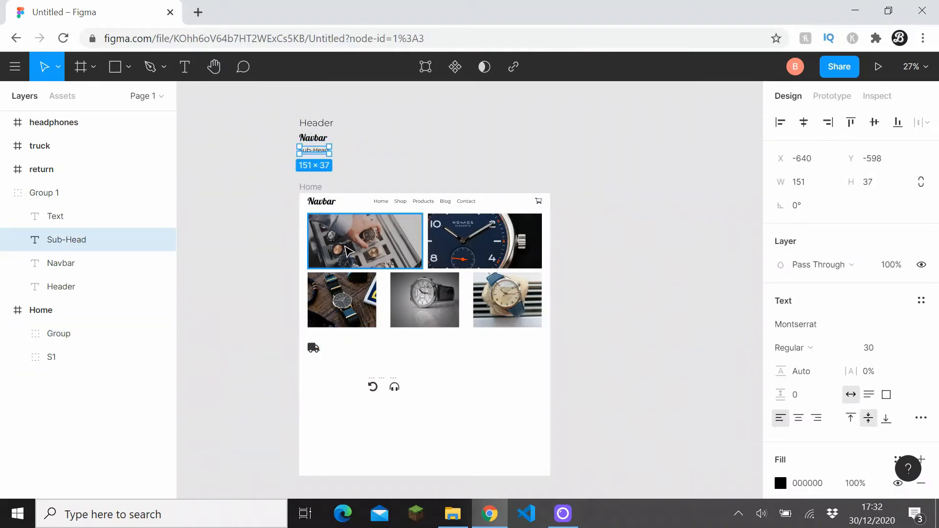
pyautogui.click(370, 366)
pyautogui.hotkey('ctrl', 'v')
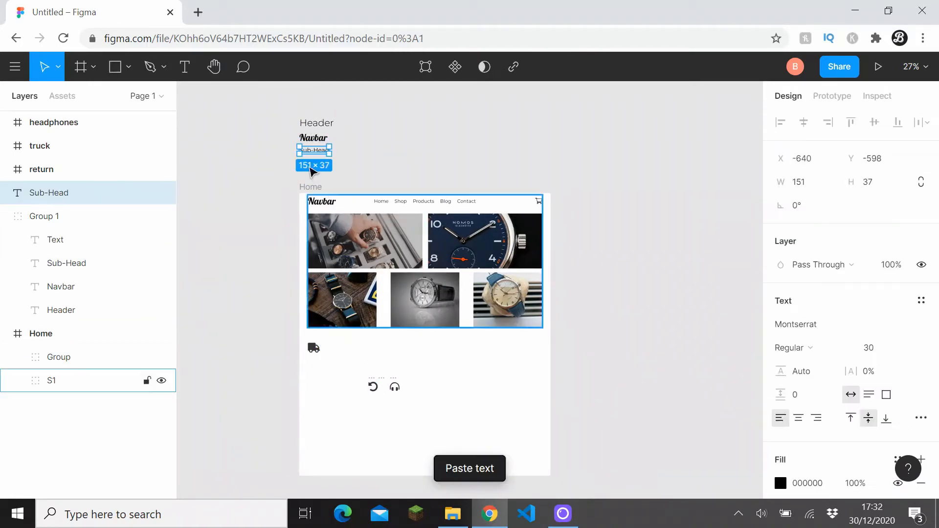
pyautogui.moveTo(312, 151); pyautogui.dragTo(351, 347)
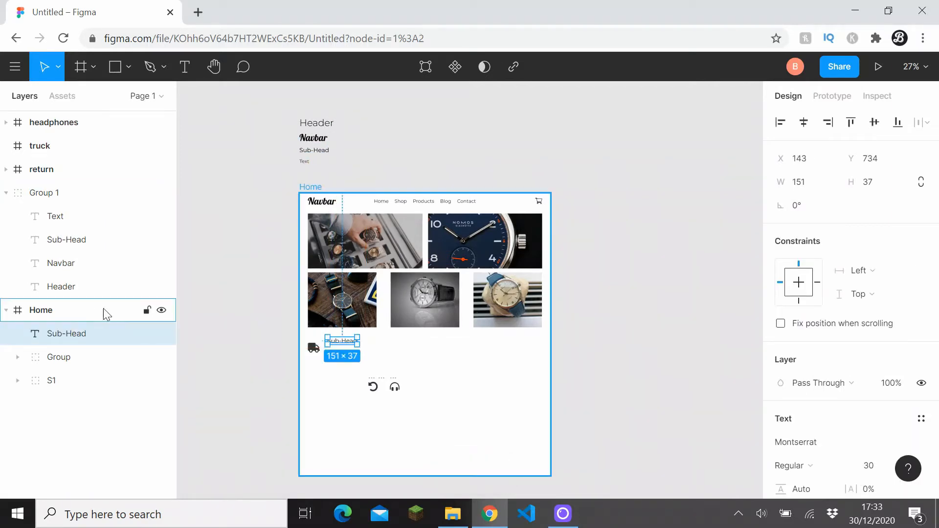
pyautogui.click(305, 165)
pyautogui.hotkey('ctrl', 'c')
pyautogui.click(370, 360)
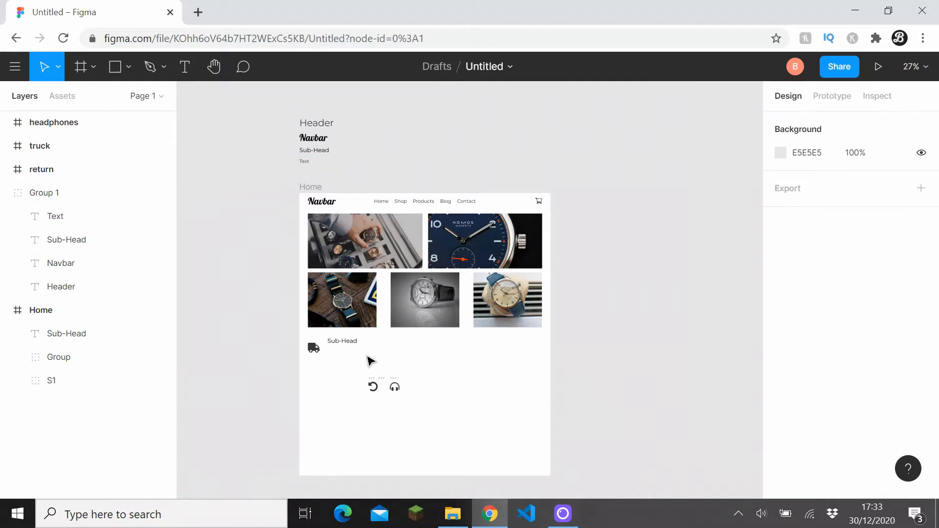
pyautogui.hotkey('ctrl', 'v')
pyautogui.moveTo(308, 166); pyautogui.dragTo(378, 273)
pyautogui.scroll(5, 340, 350)
# - Type 'Payment & Delivery' into the Sub-Head copy and 'Free Shipping For Orders Over £50' into the Text copy
pyautogui.doubleClick(382, 270)
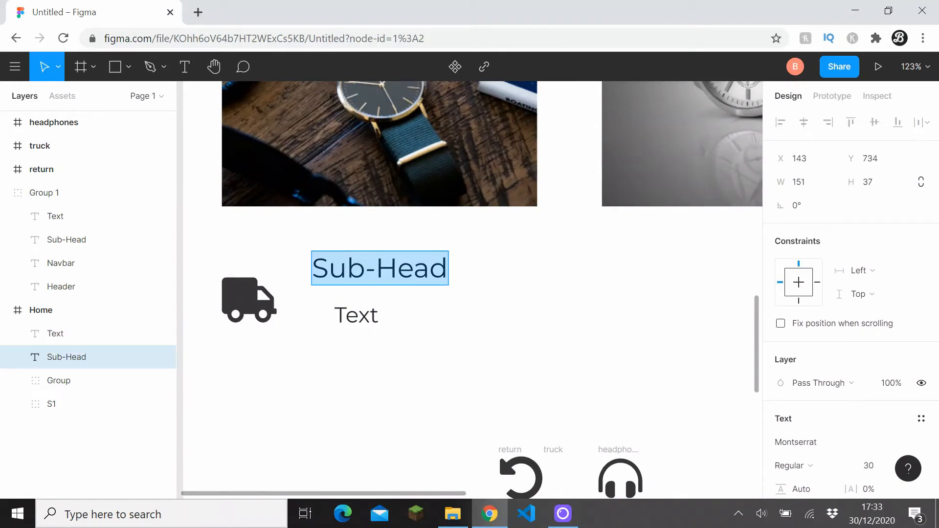
pyautogui.write('Payment')
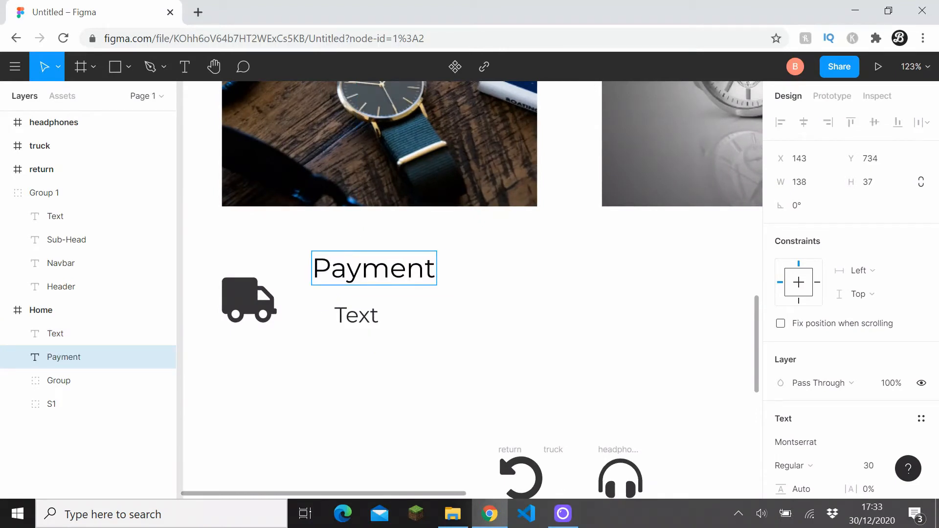
pyautogui.write(' & Delivery')
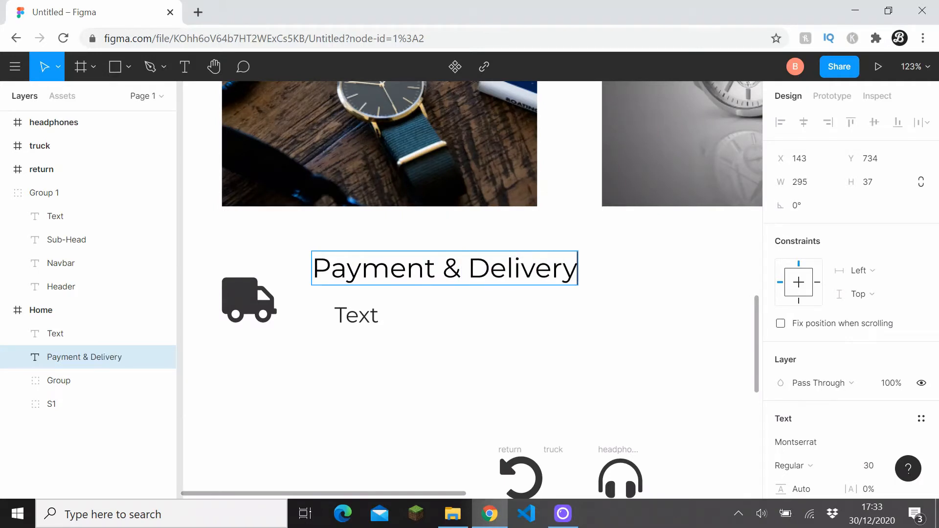
pyautogui.click(374, 310)
pyautogui.doubleClick(360, 317)
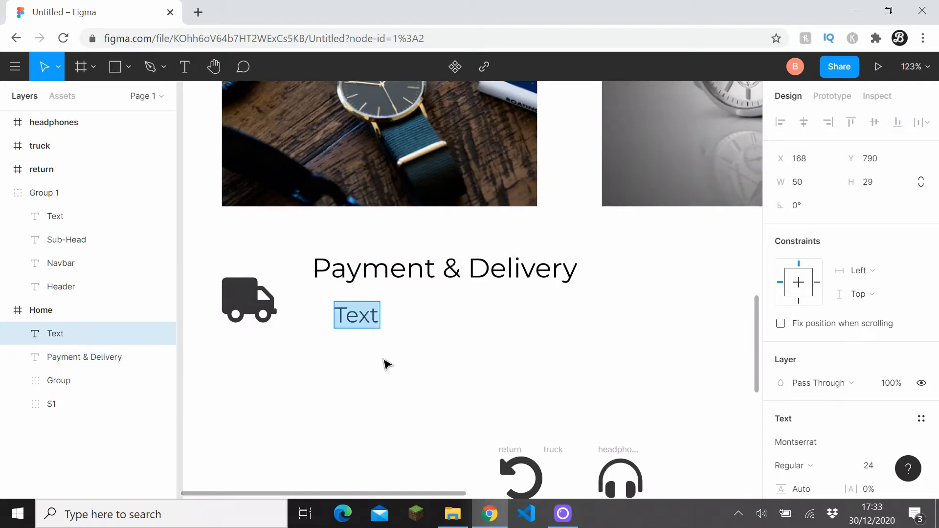
pyautogui.write('Free shipping')
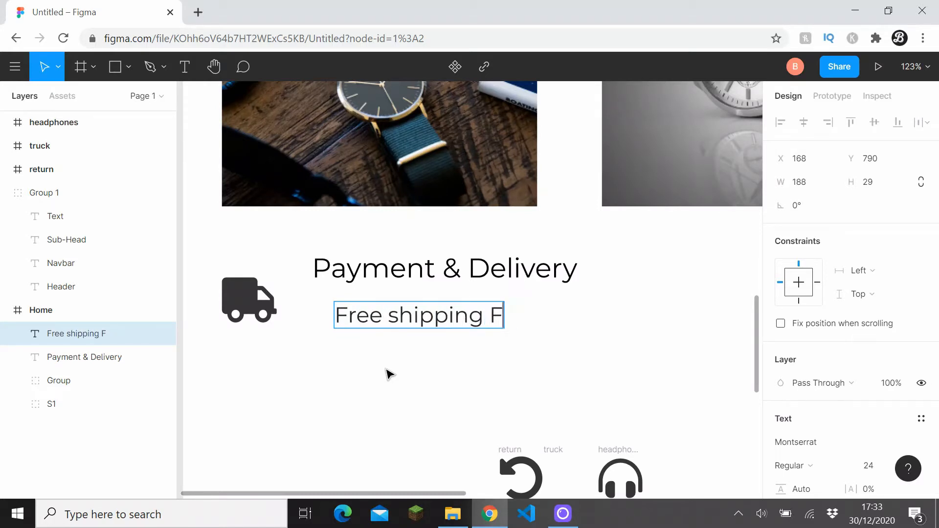
pyautogui.press('BackSpace')
pyautogui.write('S')
pyautogui.hotkey('shift', 'Right')
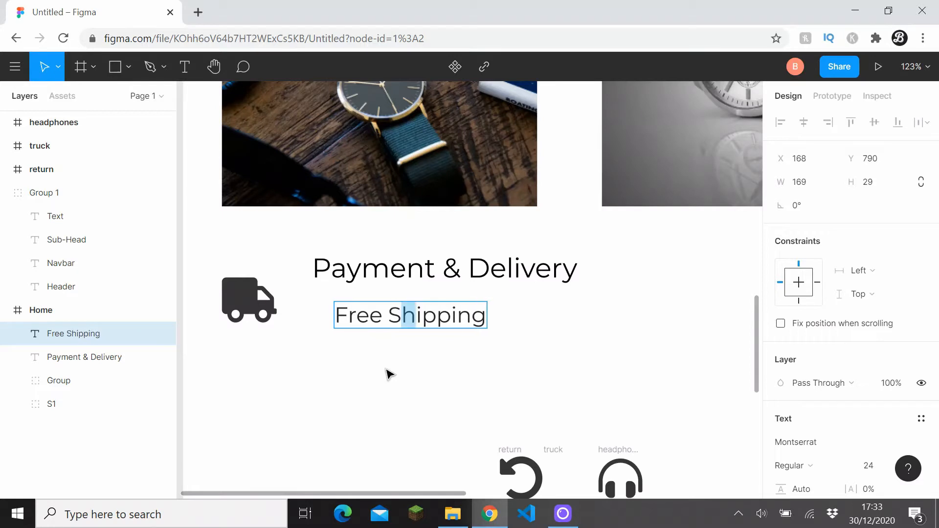
pyautogui.write('For Or')
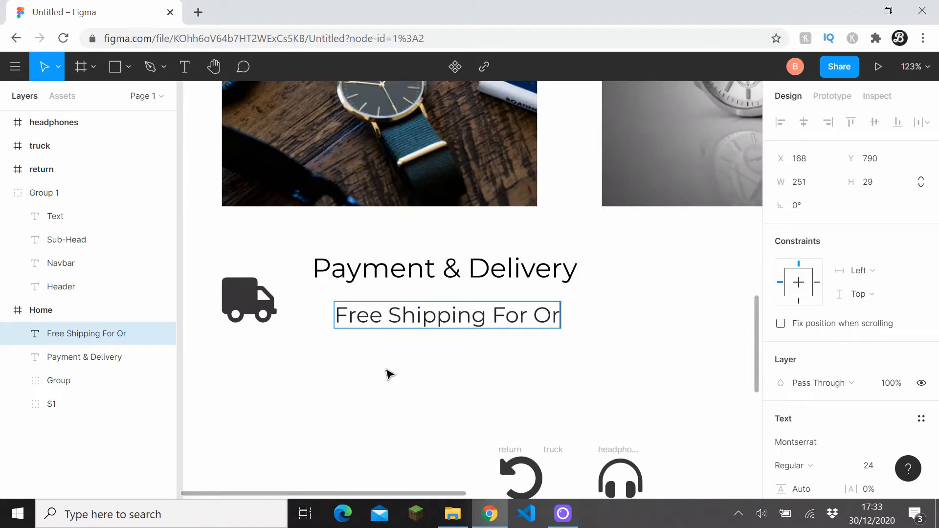
pyautogui.write('ders Over £50')
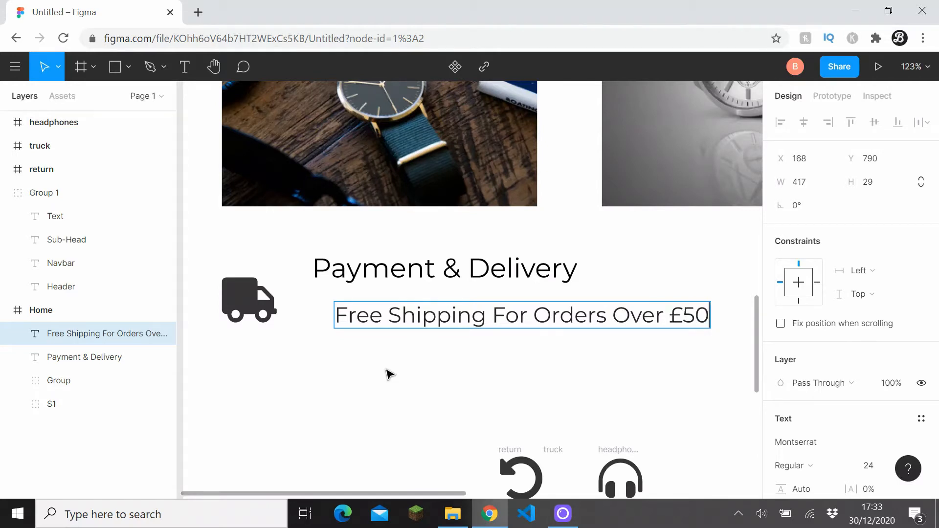
pyautogui.press('Escape')
pyautogui.scroll(-5, 413, 371)
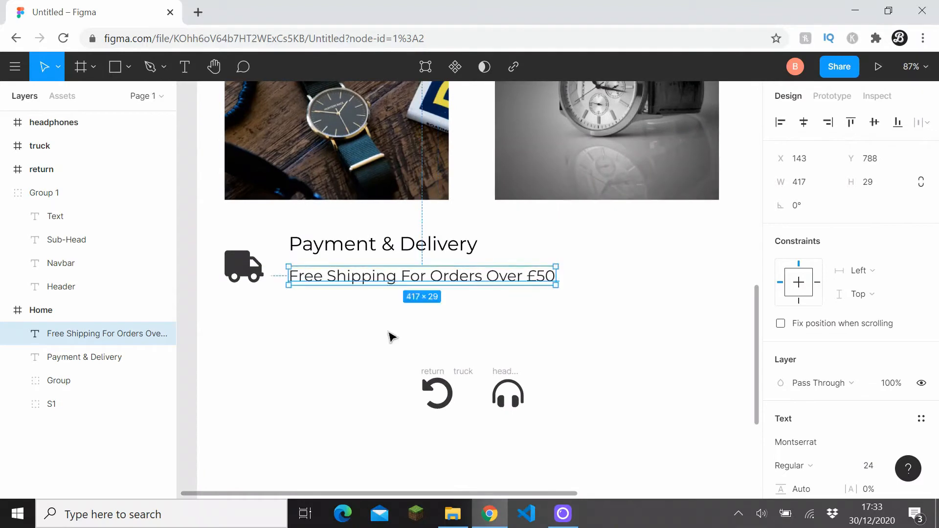
pyautogui.click(391, 338)
# - Move the empty truck frame beside the truck icon, nest the icon inside, then undo the nesting
pyautogui.moveTo(436, 377); pyautogui.dragTo(380, 349)
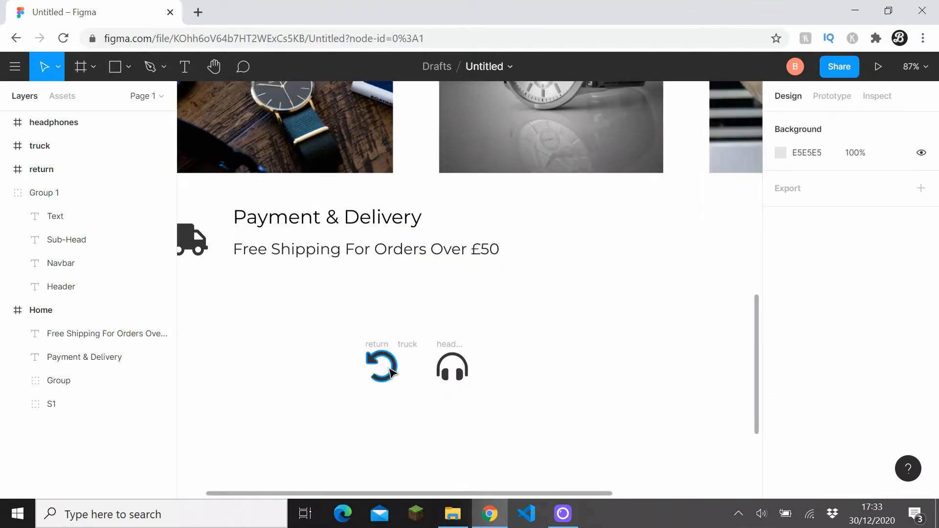
pyautogui.click(413, 375)
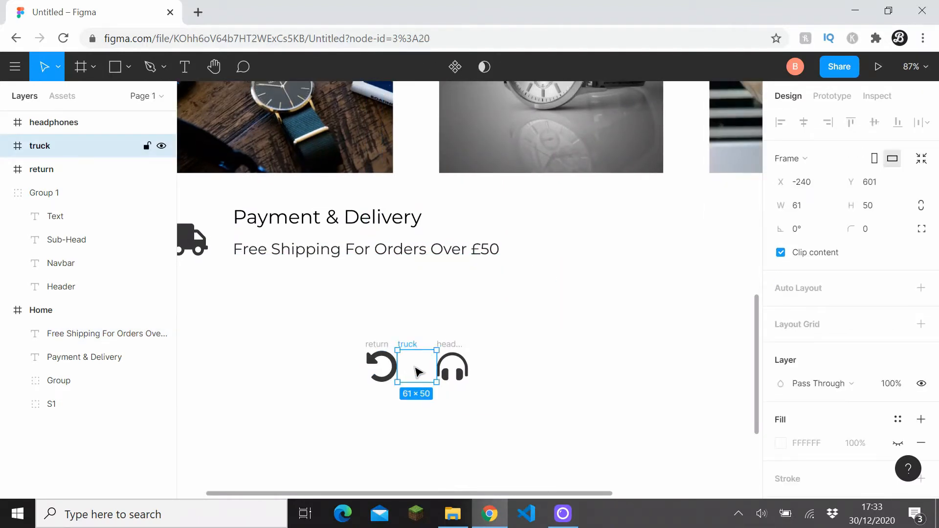
pyautogui.moveTo(416, 371); pyautogui.dragTo(267, 300)
pyautogui.moveTo(204, 256); pyautogui.dragTo(209, 265)
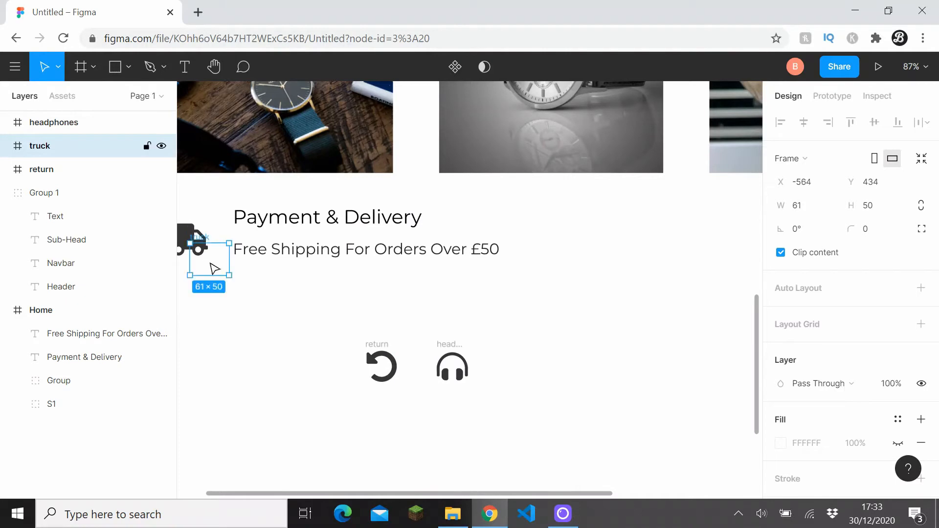
pyautogui.hscroll(-2, 209, 266)
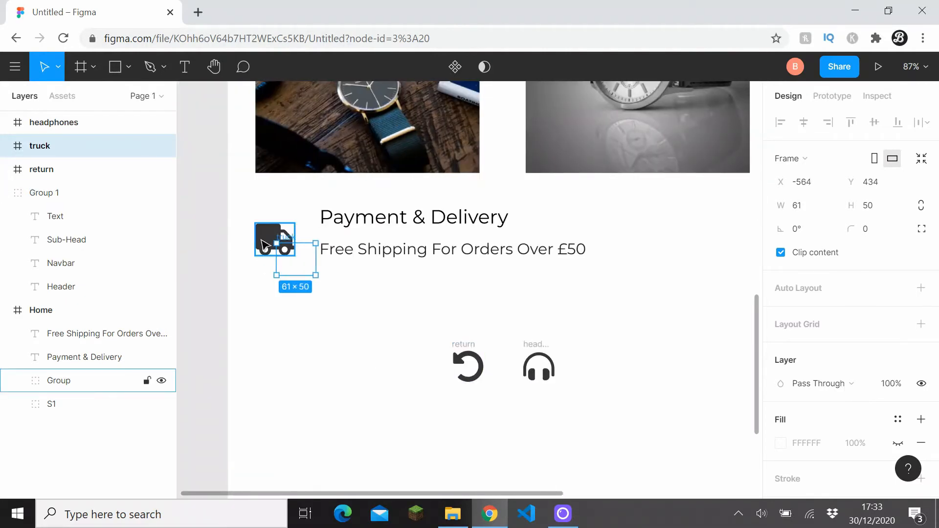
pyautogui.click(61, 380)
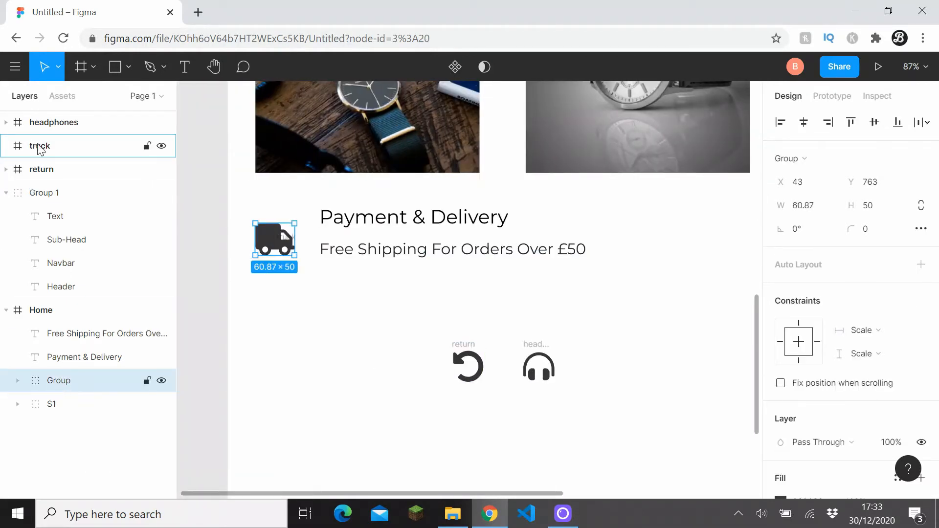
pyautogui.moveTo(40, 150); pyautogui.dragTo(33, 161)
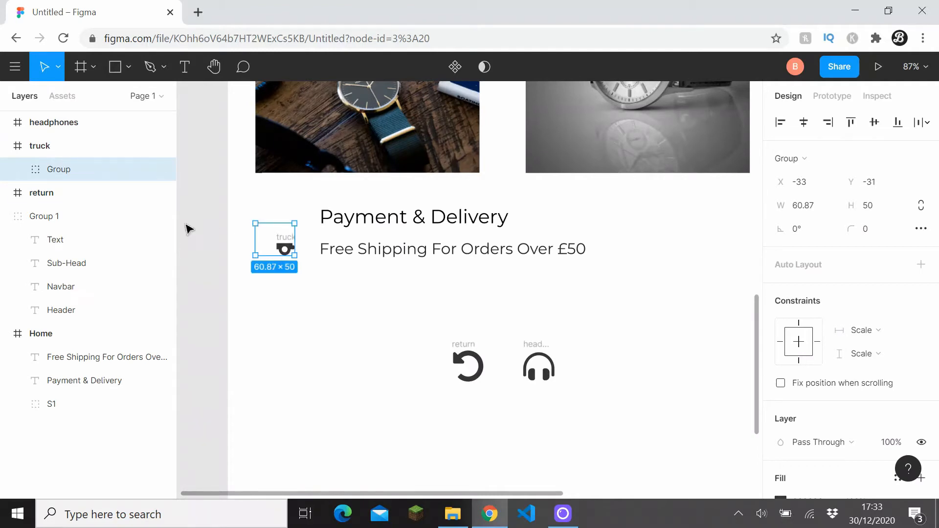
pyautogui.click(42, 149)
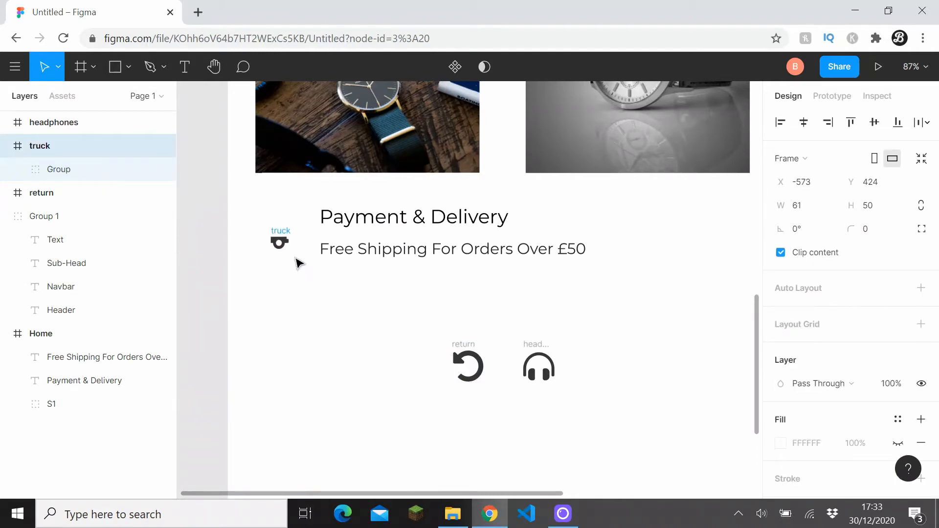
pyautogui.moveTo(295, 258); pyautogui.dragTo(296, 259)
pyautogui.press('Return')
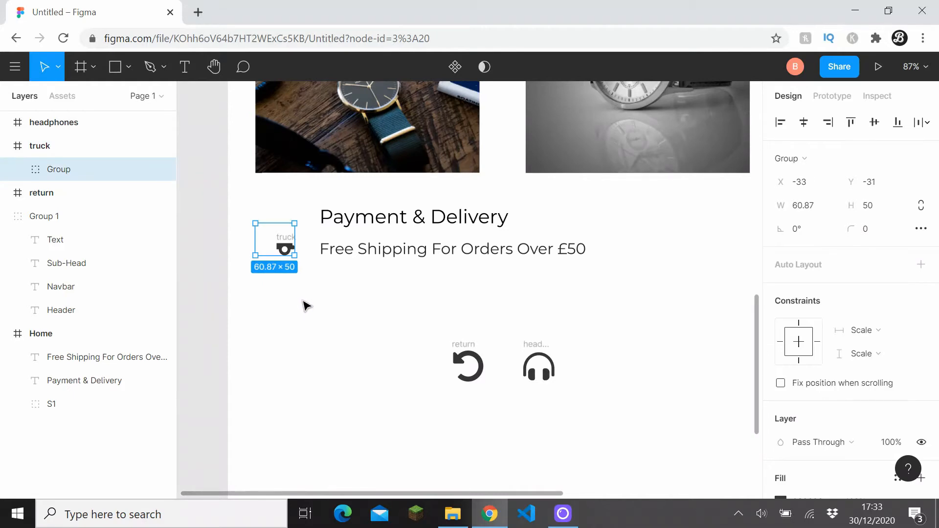
pyautogui.hotkey('ctrl', 'z')
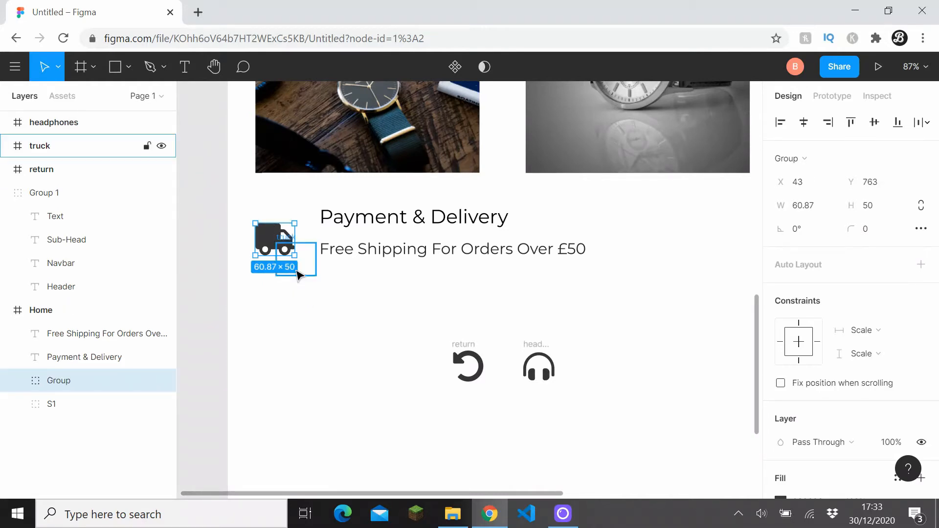
# - Move the truck frame onto the icon, nest and resize the icon, then undo those edits
pyautogui.click(295, 272)
pyautogui.moveTo(289, 253); pyautogui.dragTo(277, 245)
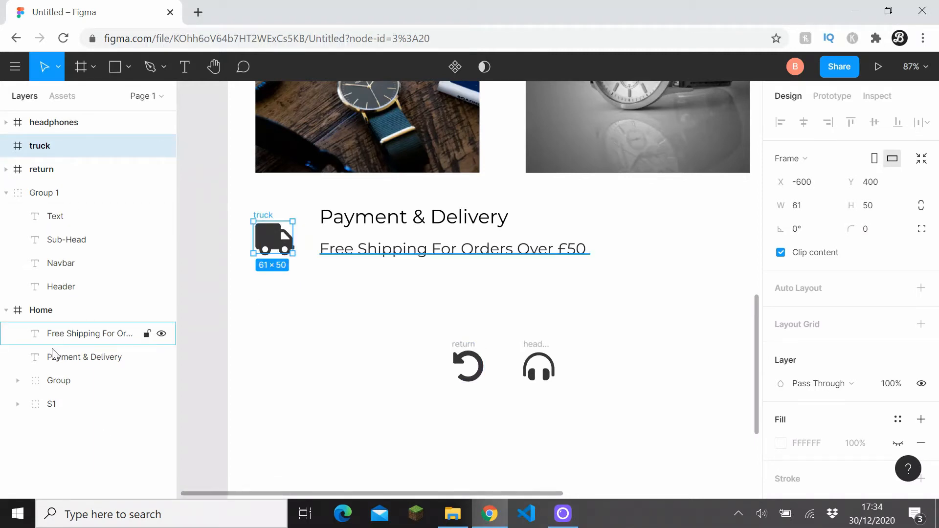
pyautogui.moveTo(58, 386); pyautogui.dragTo(53, 149)
pyautogui.scroll(5, 296, 242)
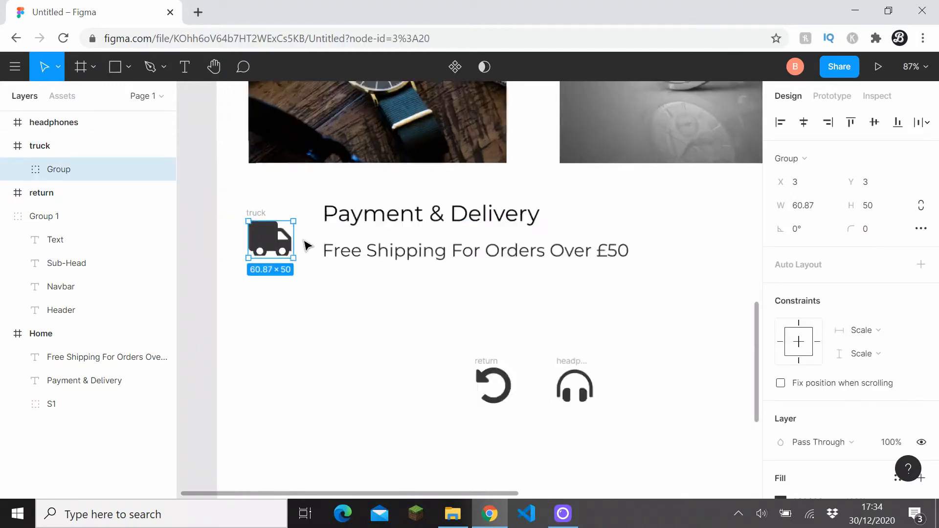
pyautogui.scroll(1, 288, 238)
pyautogui.moveTo(299, 263); pyautogui.dragTo(300, 259)
pyautogui.click(361, 328)
pyautogui.scroll(-3, 352, 293)
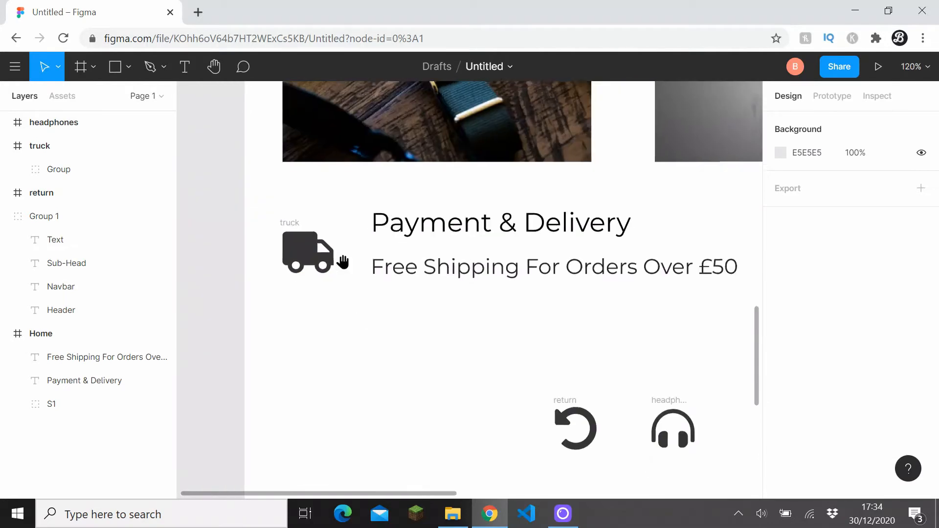
pyautogui.scroll(-1, 341, 260)
pyautogui.click(296, 237)
pyautogui.press('Escape')
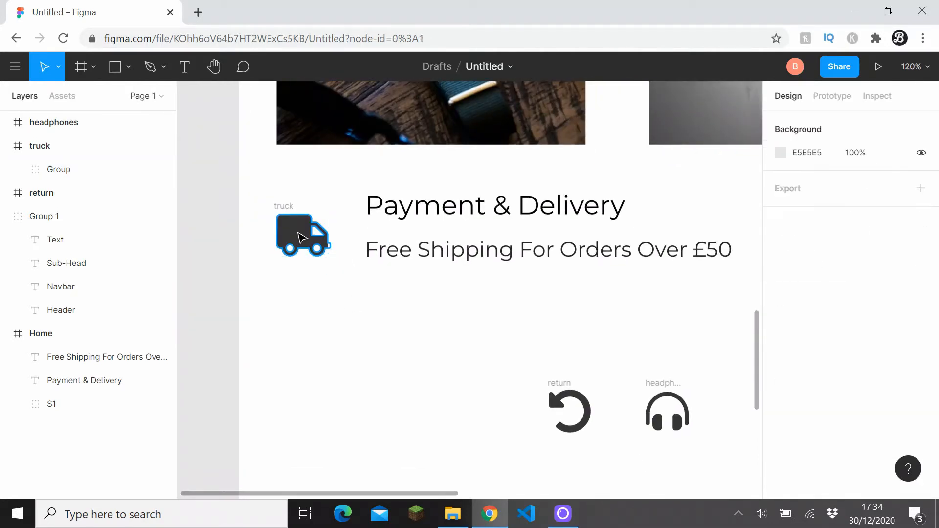
pyautogui.click(313, 259)
pyautogui.hotkey('ctrl', 'z')
pyautogui.hotkey('ctrl', 'z')
pyautogui.hotkey('ctrl', 'z')
pyautogui.hotkey('ctrl', 'z')
pyautogui.hotkey('ctrl', 'z')
pyautogui.hotkey('ctrl', 'z')
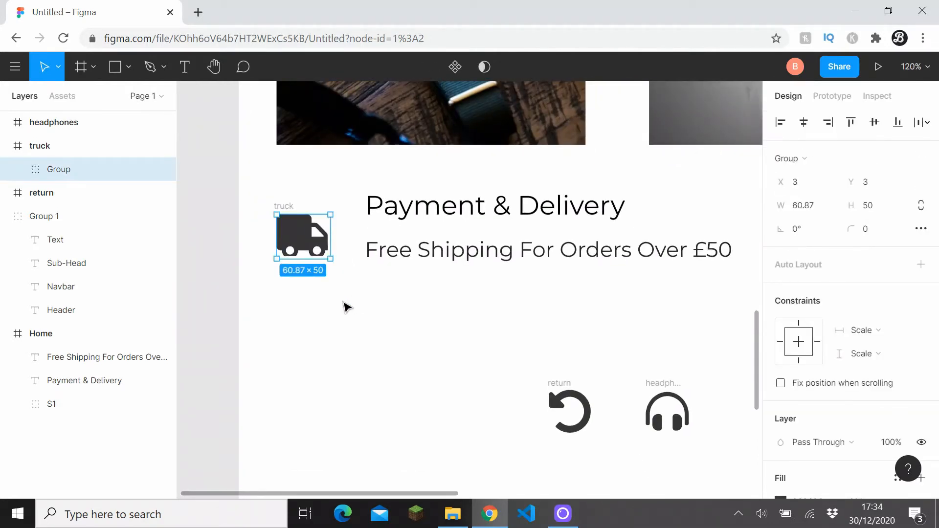
pyautogui.hotkey('ctrl', 'z')
pyautogui.hotkey('ctrl', 'z')
pyautogui.hotkey('ctrl', 'z')
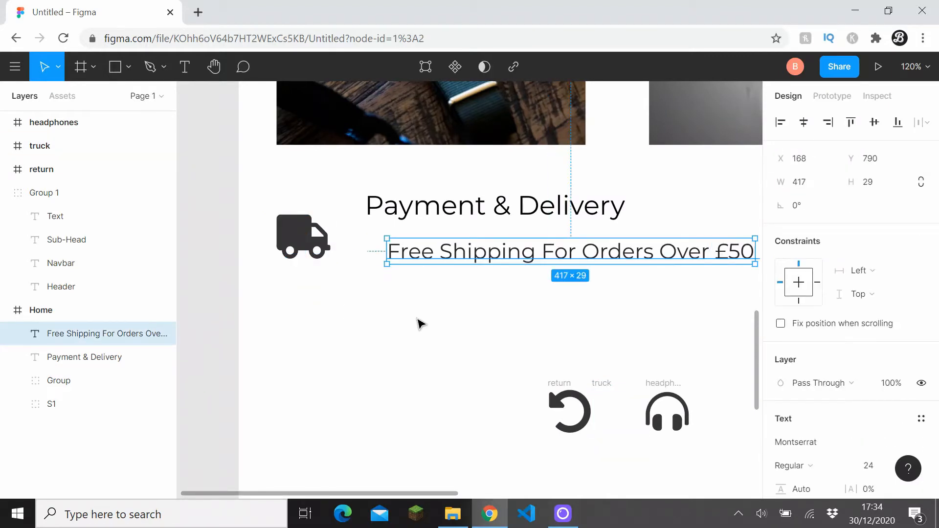
# - Undo the caption's text edits until it reads 'Free Shipping'
pyautogui.moveTo(419, 323); pyautogui.dragTo(338, 282)
pyautogui.keyDown('shift'); pyautogui.click(355, 175); pyautogui.keyUp('shift')
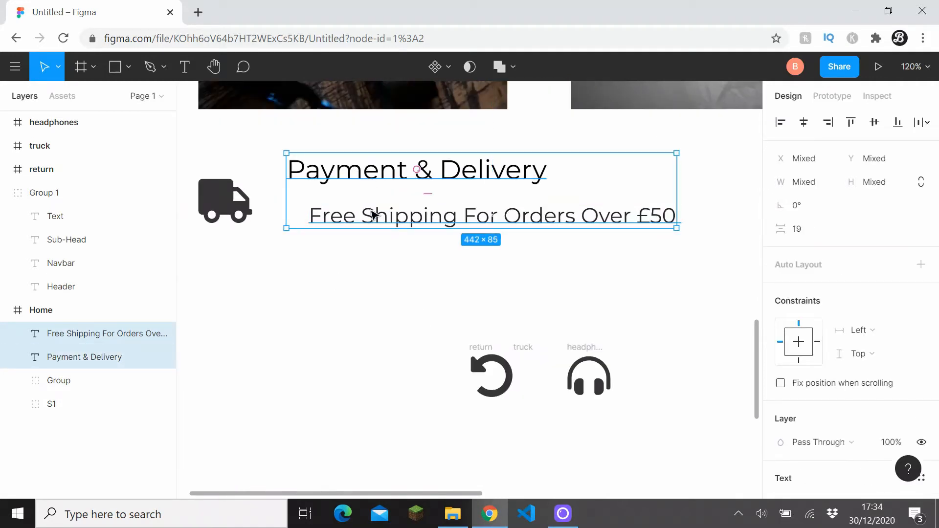
pyautogui.click(373, 300)
pyautogui.hotkey('ctrl', 'z')
pyautogui.hotkey('ctrl', 'z')
pyautogui.hotkey('ctrl', 'z')
pyautogui.hotkey('ctrl', 'z')
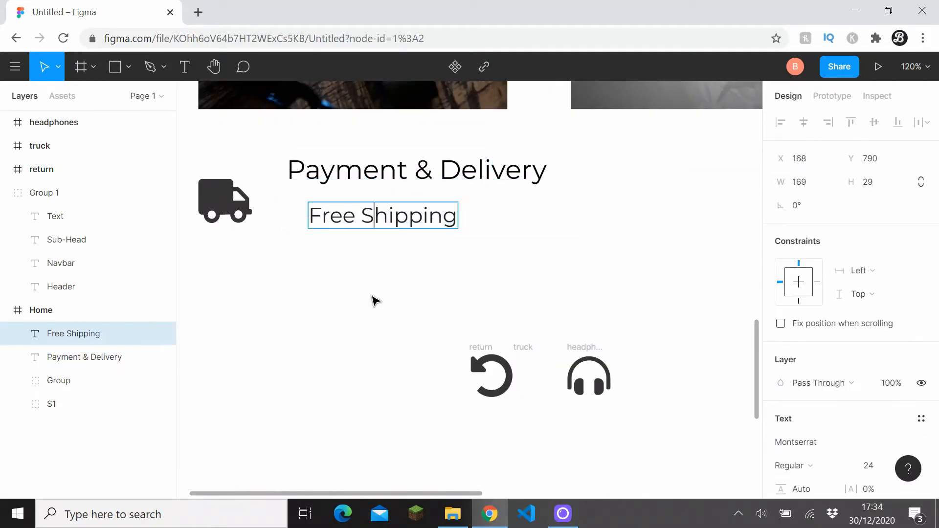
pyautogui.hotkey('ctrl', 'z')
pyautogui.hotkey('ctrl', 'z')
pyautogui.hotkey('ctrl', 'z')
pyautogui.hotkey('ctrl', 'z')
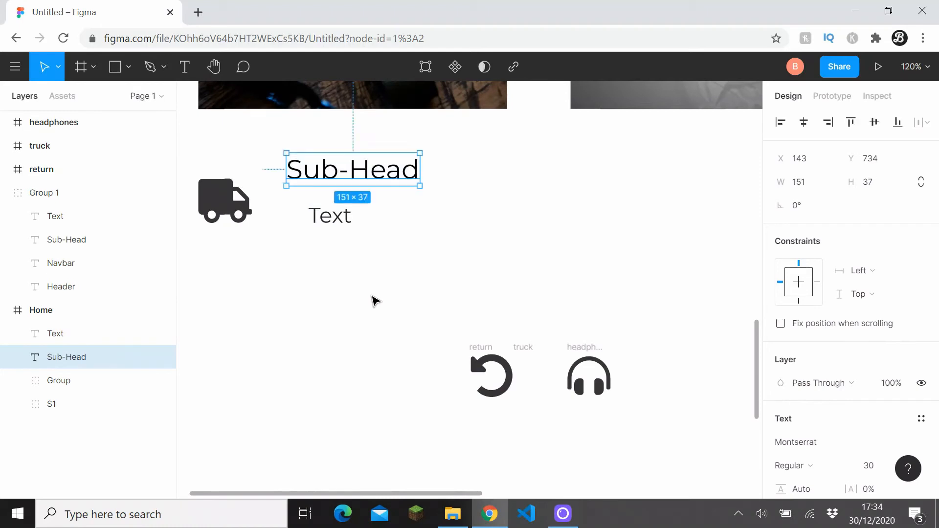
# - Undo until the truck icon is back in its frame, then move it to the section's upper left
pyautogui.hotkey('ctrl', 'z')
pyautogui.hotkey('ctrl', 'z')
pyautogui.hotkey('ctrl', 'z')
pyautogui.hotkey('ctrl', 'z')
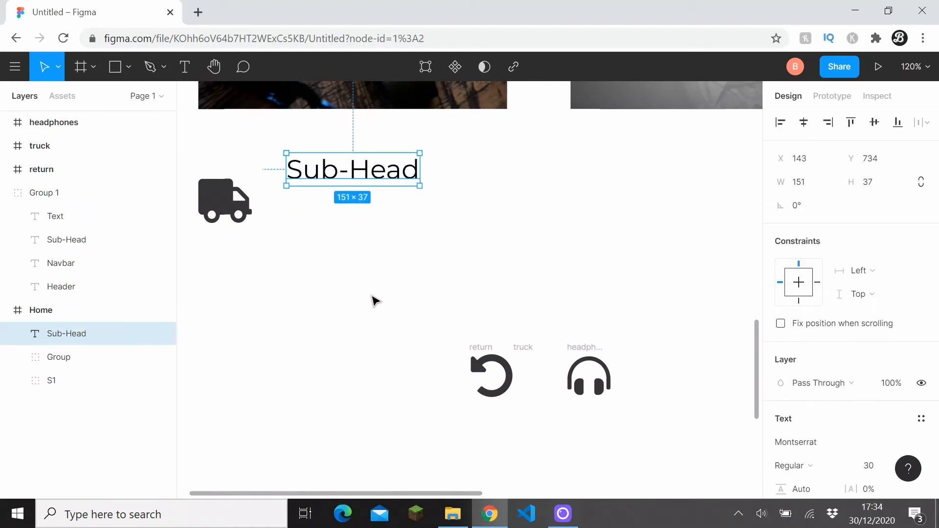
pyautogui.hotkey('ctrl', 'z')
pyautogui.hotkey('ctrl', 'z')
pyautogui.hotkey('ctrl', 'z')
pyautogui.hotkey('ctrl', 'z')
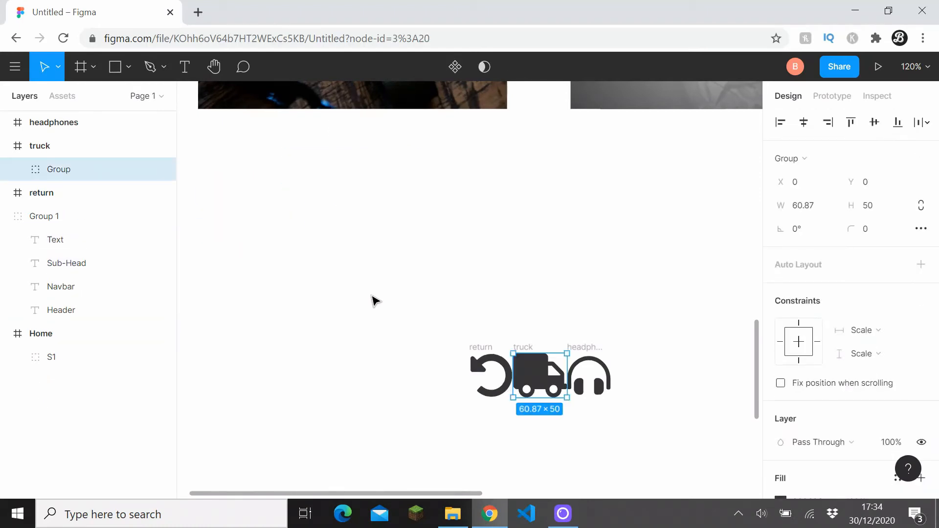
pyautogui.click(5, 146)
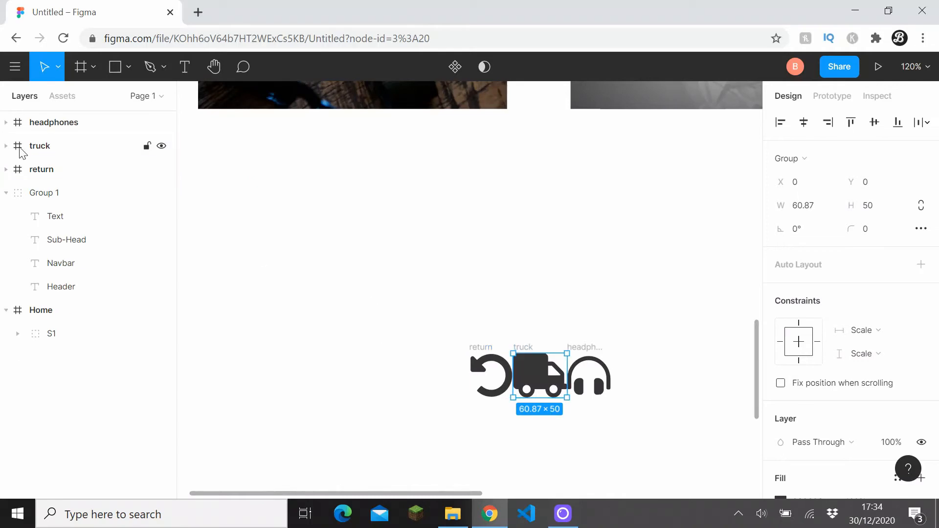
pyautogui.click(20, 148)
pyautogui.moveTo(542, 379); pyautogui.dragTo(229, 197)
# - Move the headphones, truck and return icon frames into the Home frame
pyautogui.hscroll(-2, 326, 213)
pyautogui.click(61, 193)
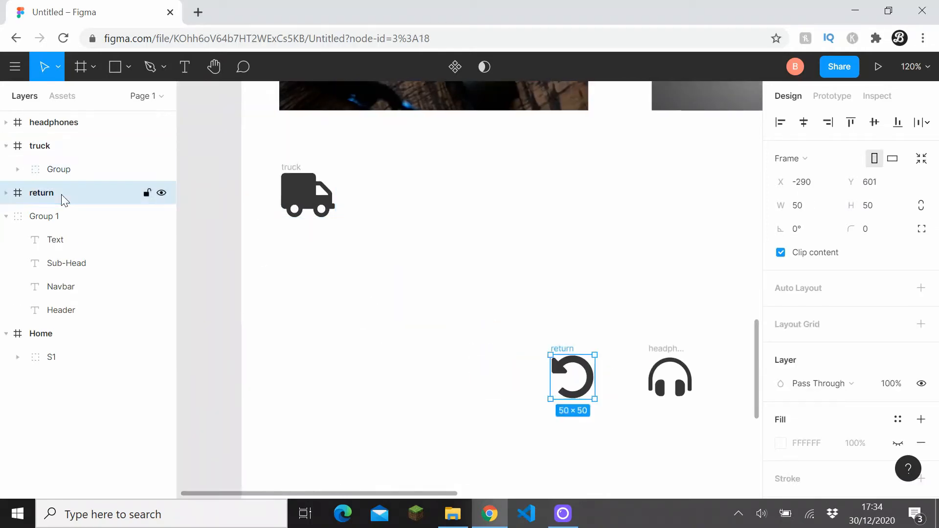
pyautogui.keyDown('shift'); pyautogui.click(54, 125); pyautogui.keyUp('shift')
pyautogui.moveTo(54, 125); pyautogui.dragTo(48, 339)
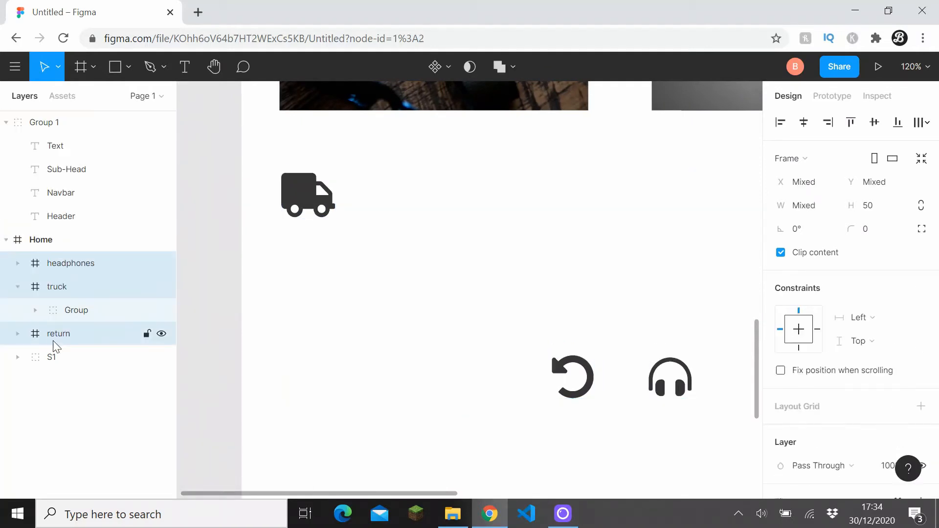
pyautogui.click(234, 261)
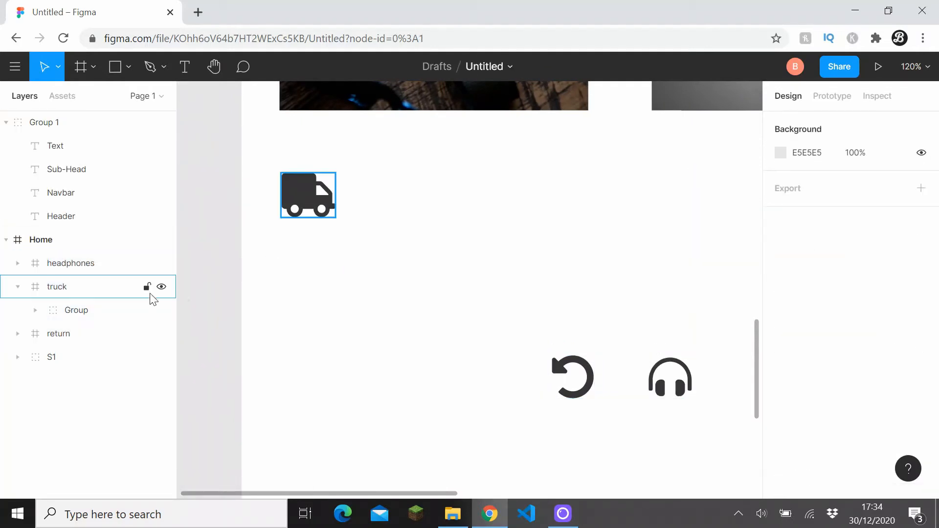
pyautogui.click(18, 286)
# - Paste the Payment & Delivery heading and Free Shipping caption beside the truck icon and align them
pyautogui.hotkey('ctrl', 'v')
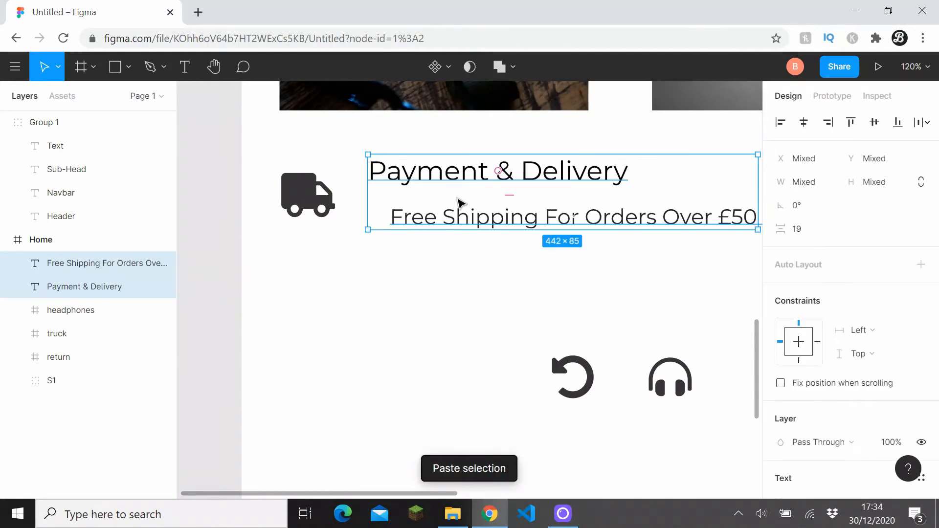
pyautogui.moveTo(457, 204); pyautogui.dragTo(399, 220)
pyautogui.scroll(-3, 428, 214)
pyautogui.click(429, 220)
pyautogui.click(421, 270)
# - Move the return icon up level with the Payment & Delivery text
pyautogui.scroll(-3, 436, 280)
pyautogui.hscroll(2, 461, 329)
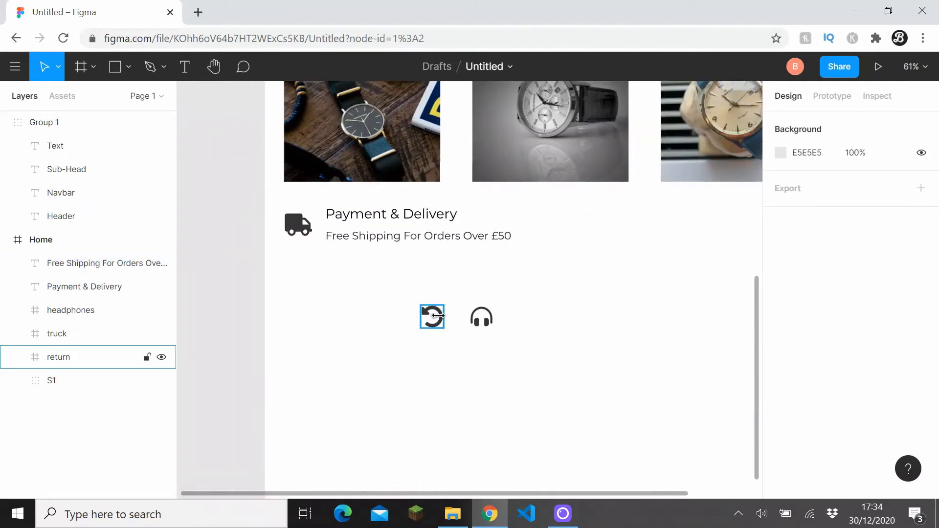
pyautogui.moveTo(432, 317); pyautogui.dragTo(549, 228)
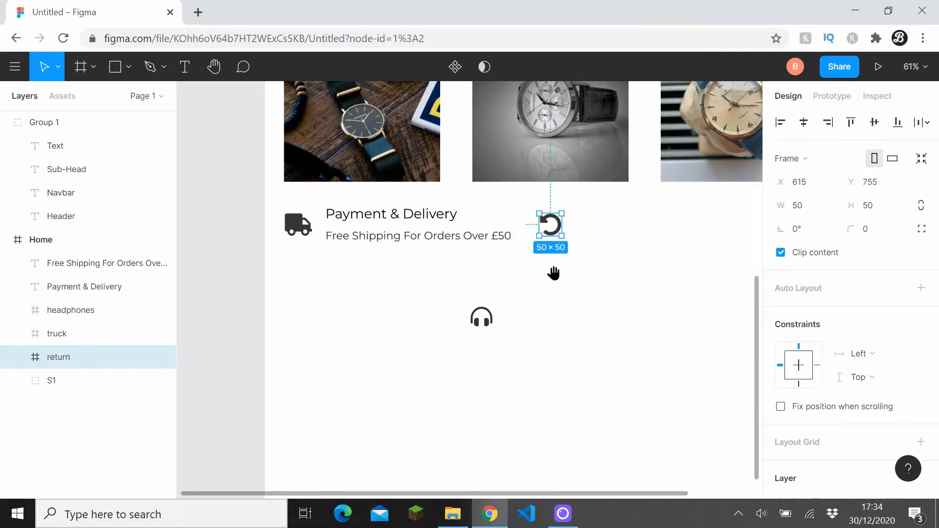
pyautogui.hscroll(2, 562, 259)
pyautogui.scroll(1, 563, 259)
pyautogui.click(571, 246)
# - Paste another heading and caption pair beside the return icon and retitle it 'Return & Refund'
pyautogui.hotkey('ctrl', 'v')
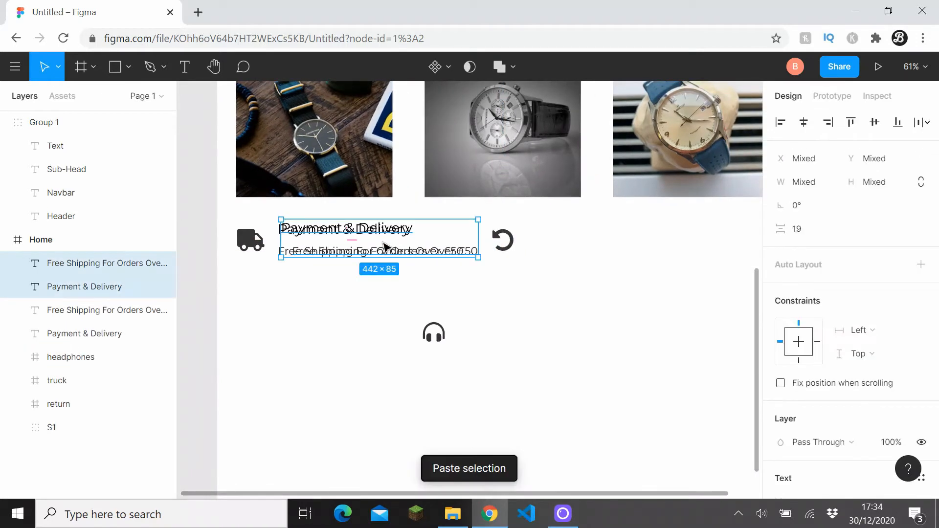
pyautogui.moveTo(388, 247); pyautogui.dragTo(629, 247)
pyautogui.click(589, 317)
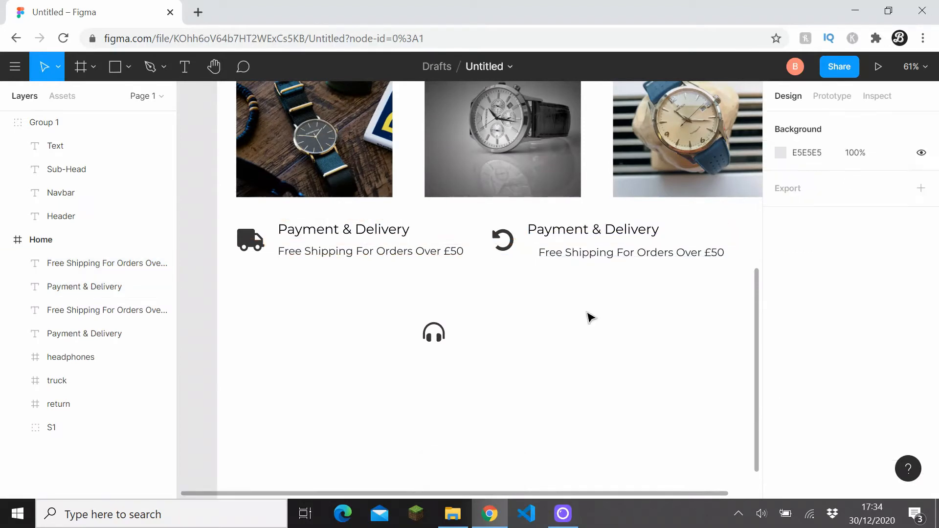
pyautogui.hscroll(2, 590, 316)
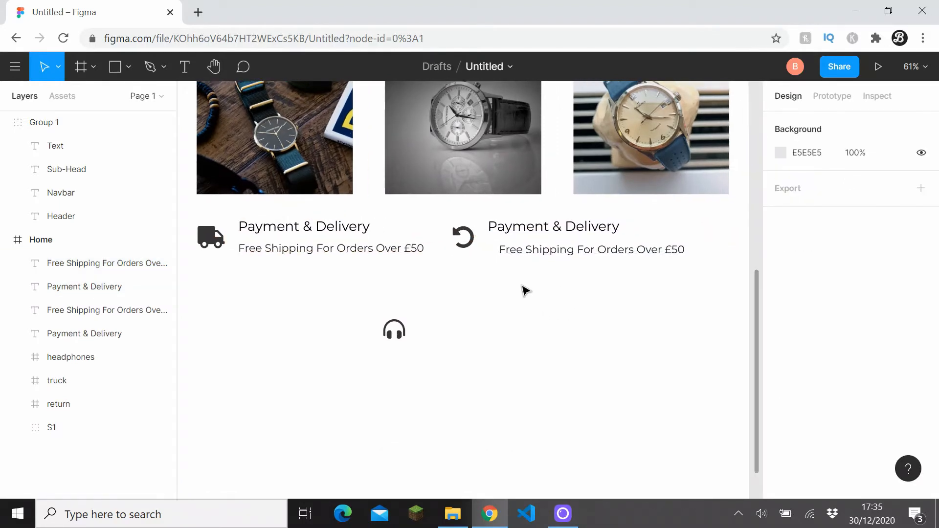
pyautogui.click(511, 228)
pyautogui.moveTo(549, 226); pyautogui.dragTo(620, 226)
pyautogui.write('eturn')
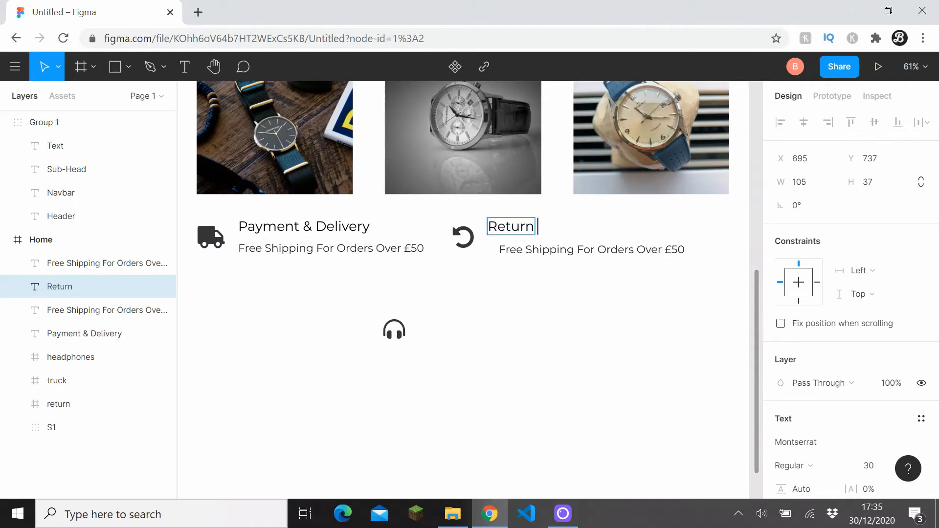
pyautogui.write(' & Refund')
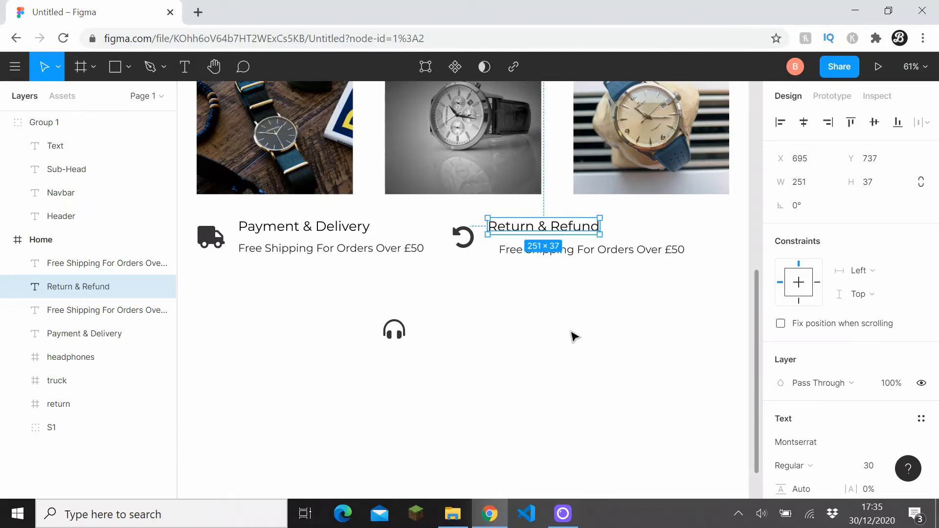
pyautogui.moveTo(577, 254); pyautogui.dragTo(567, 251)
# - Wrap the shipping description and rewrite the second caption as 'Free 100% Money Back Guarnatee', wrapped
pyautogui.click(541, 279)
pyautogui.click(401, 252)
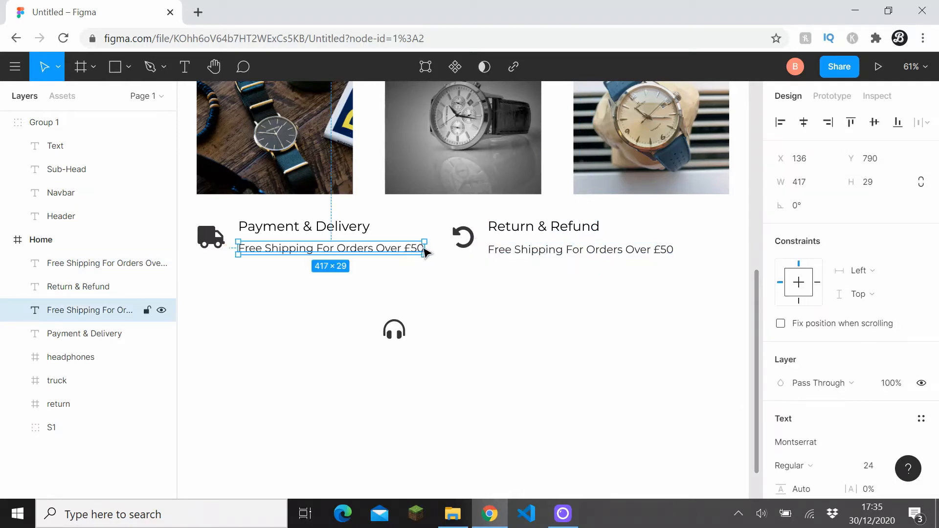
pyautogui.moveTo(426, 253); pyautogui.dragTo(381, 253)
pyautogui.click(515, 293)
pyautogui.click(570, 256)
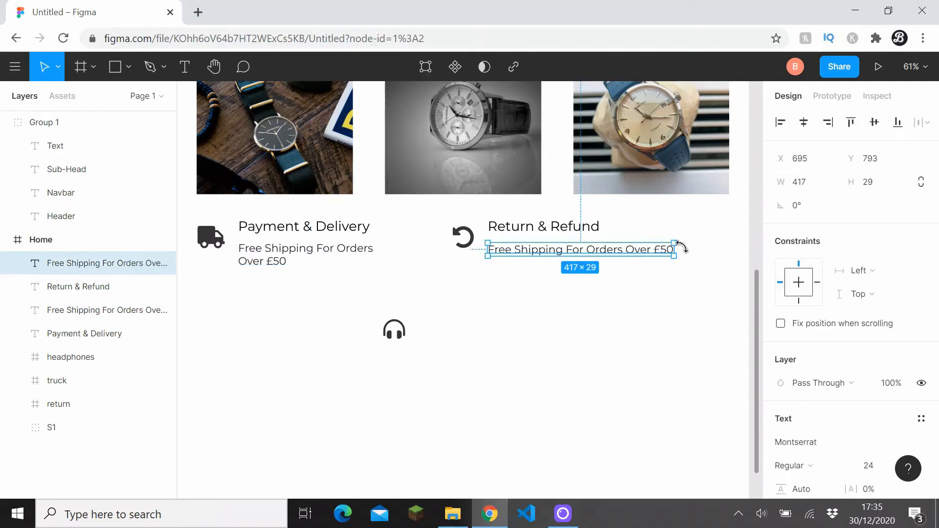
pyautogui.press('Return')
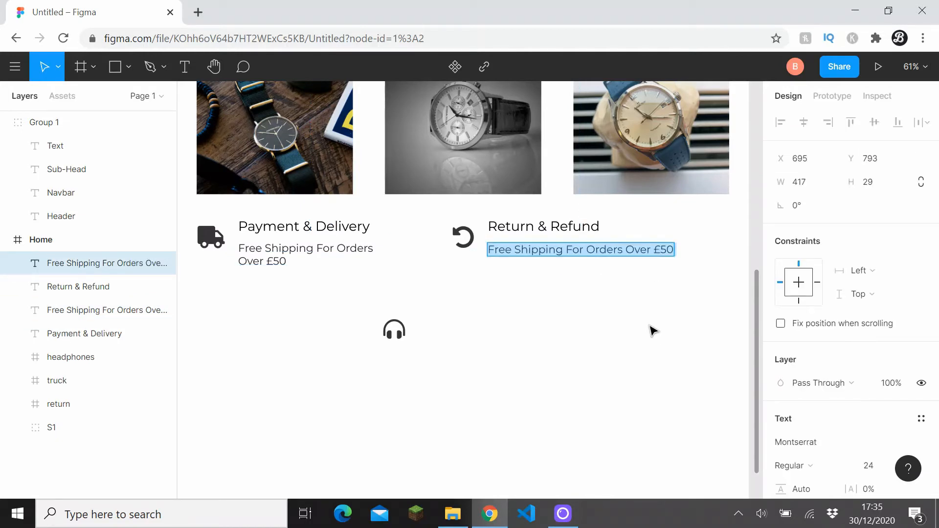
pyautogui.write('Free 100%')
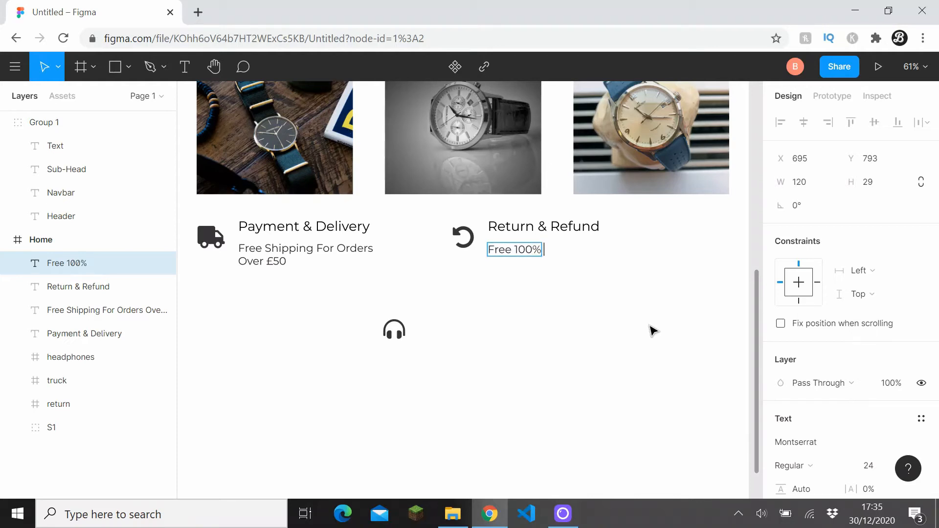
pyautogui.write(' Money Back')
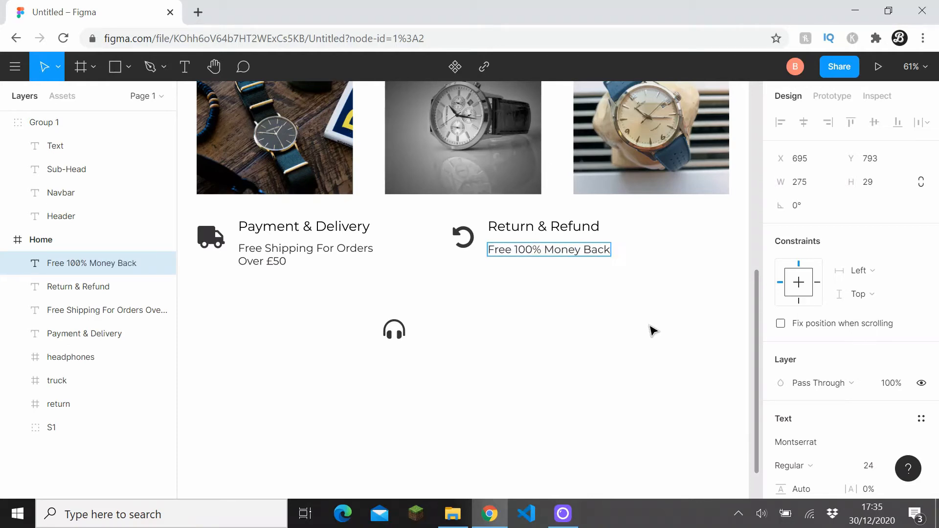
pyautogui.write(' Quarnatee')
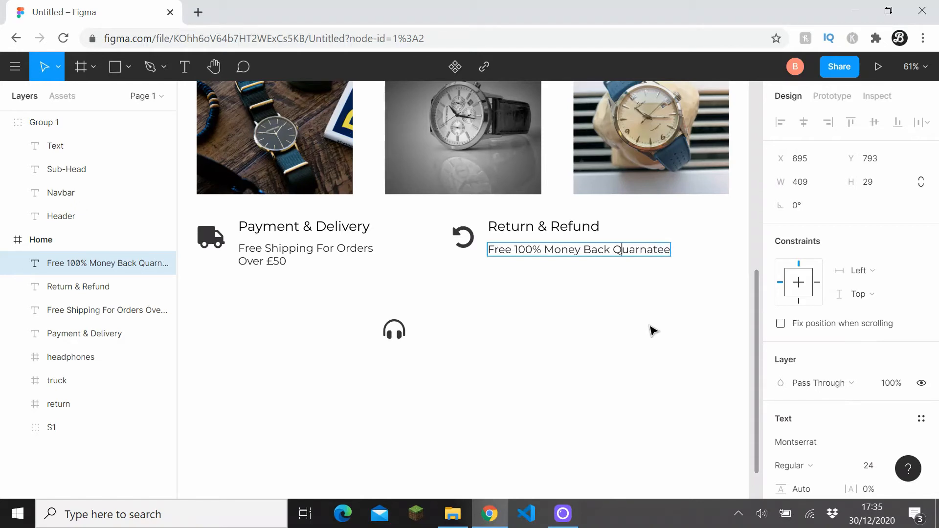
pyautogui.press('BackSpace')
pyautogui.write('G')
pyautogui.press('Escape')
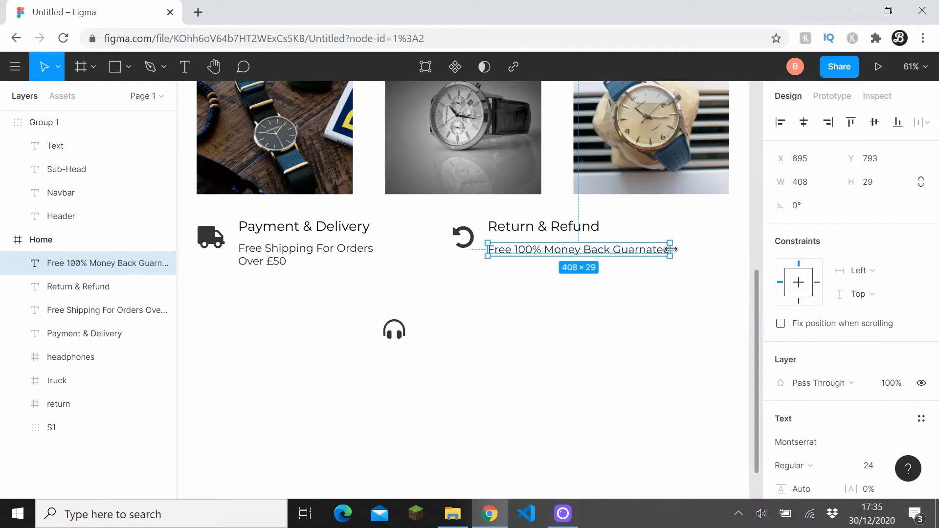
pyautogui.moveTo(672, 249); pyautogui.dragTo(617, 252)
# - Group the return icon with its title and caption, and move the group beside Payment & Delivery
pyautogui.click(629, 283)
pyautogui.click(547, 264)
pyautogui.keyDown('shift'); pyautogui.click(529, 230); pyautogui.keyUp('shift')
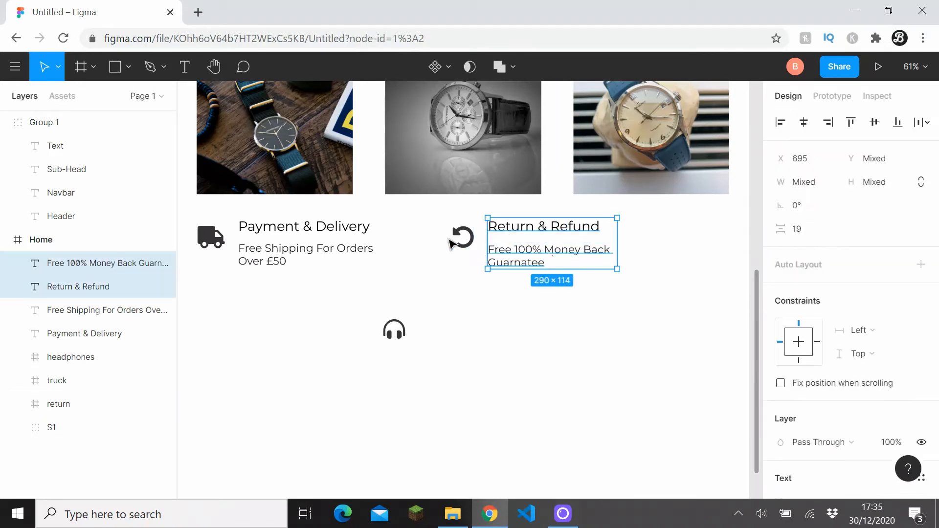
pyautogui.keyDown('shift'); pyautogui.click(474, 248); pyautogui.keyUp('shift')
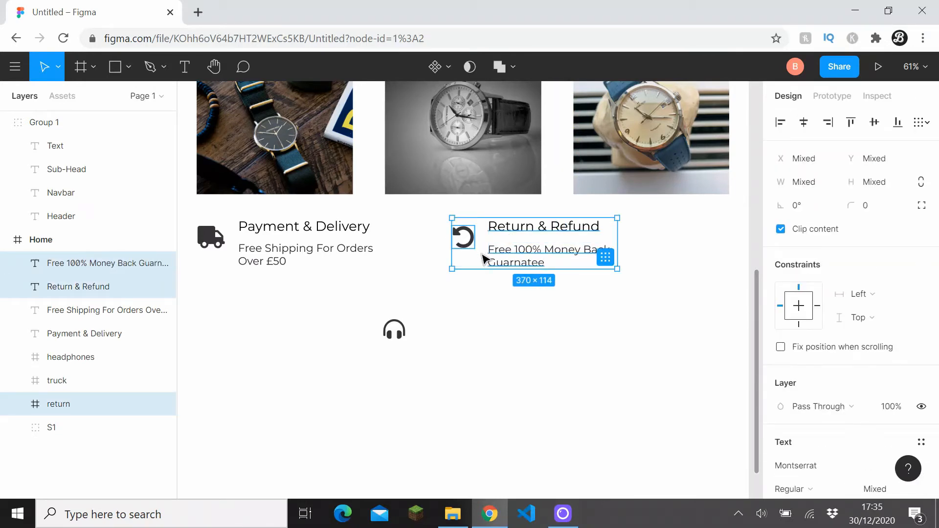
pyautogui.hotkey('ctrl', 'g')
pyautogui.moveTo(496, 252); pyautogui.dragTo(439, 247)
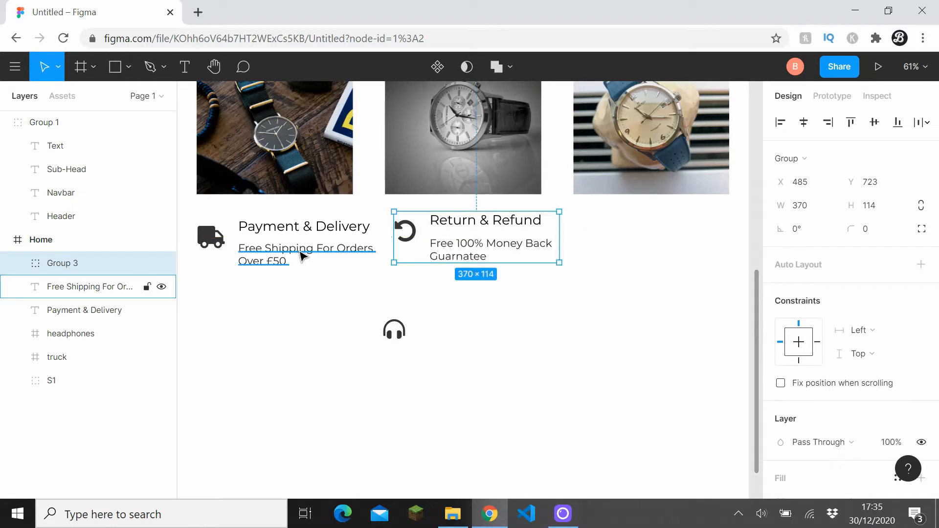
# - Group the truck icon with the Payment & Delivery title and shipping description
pyautogui.click(300, 254)
pyautogui.keyDown('shift'); pyautogui.click(299, 226); pyautogui.keyUp('shift')
pyautogui.keyDown('shift'); pyautogui.click(218, 236); pyautogui.keyUp('shift')
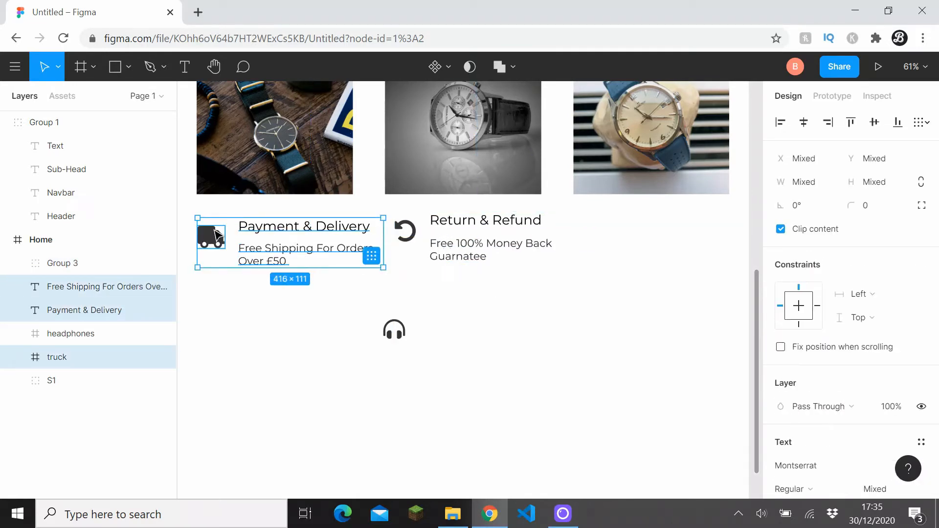
pyautogui.hotkey('ctrl', 'g')
pyautogui.click(464, 296)
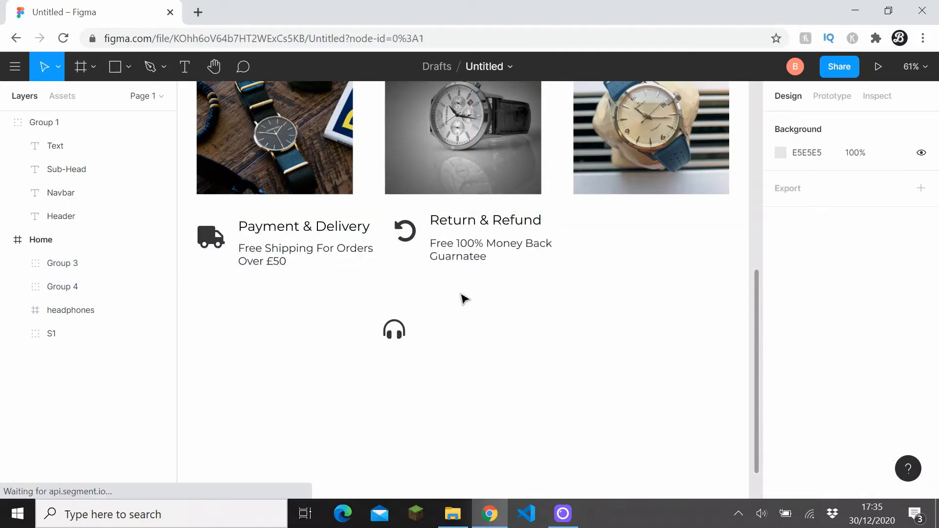
# - Place the headphones icon and a pasted title and caption pair to the right of Return & Refund
pyautogui.hotkey('ctrl', 'v')
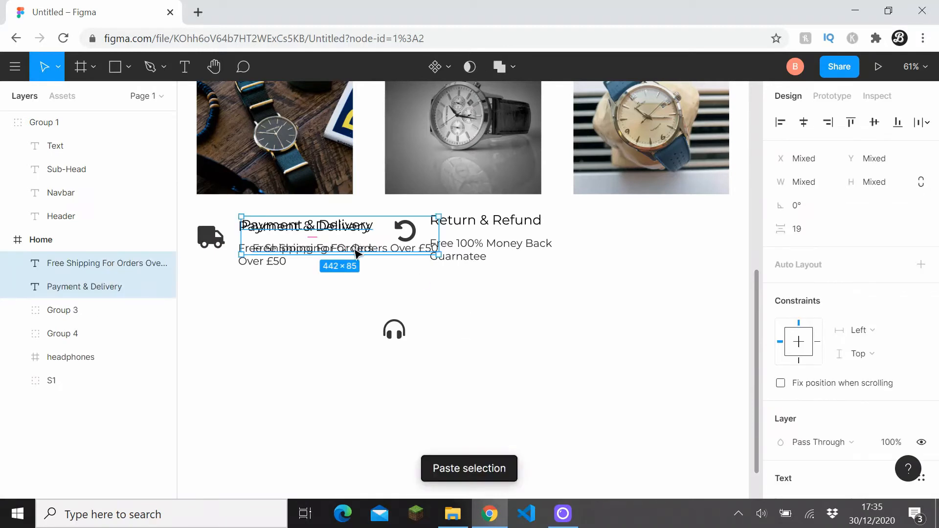
pyautogui.click(398, 335)
pyautogui.moveTo(399, 334); pyautogui.dragTo(606, 236)
pyautogui.click(84, 286)
pyautogui.moveTo(314, 230); pyautogui.dragTo(454, 236)
pyautogui.click(325, 251)
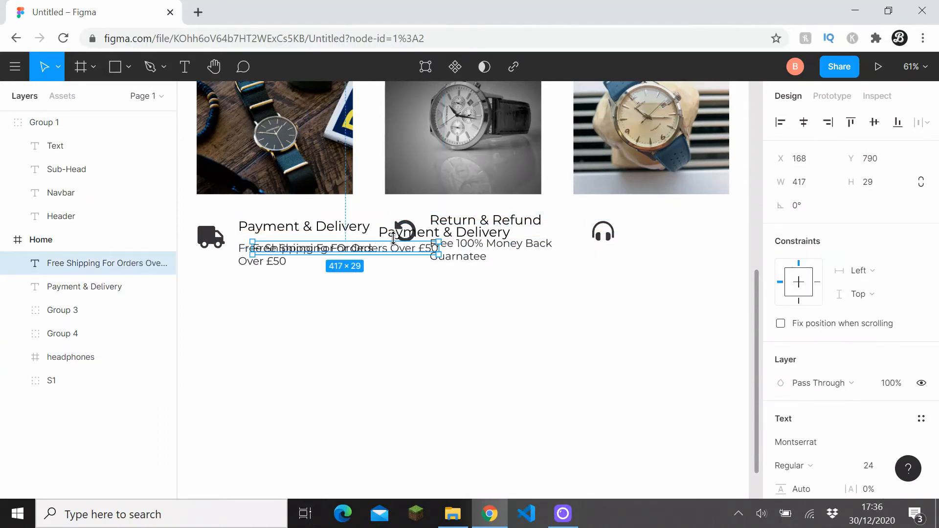
pyautogui.keyDown('shift'); pyautogui.click(473, 235); pyautogui.keyUp('shift')
pyautogui.moveTo(473, 234); pyautogui.dragTo(706, 231)
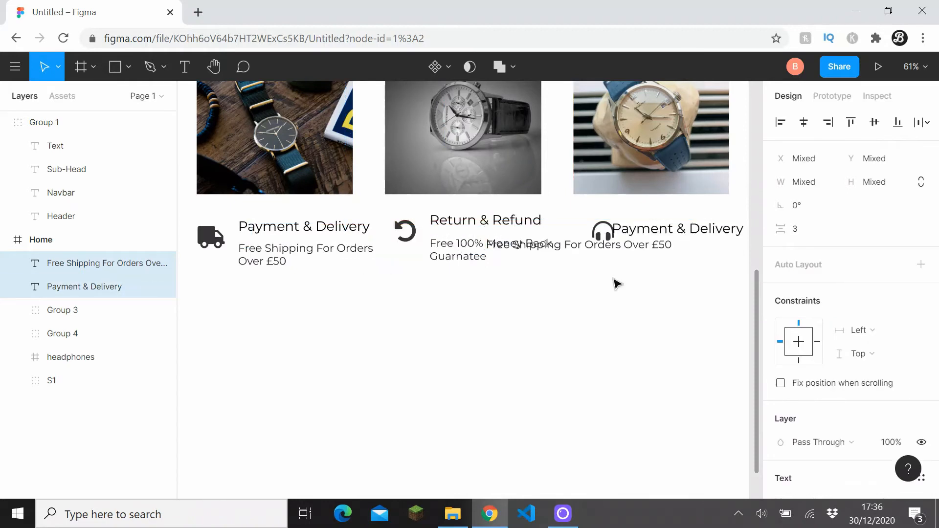
pyautogui.click(614, 279)
pyautogui.hscroll(2, 614, 279)
pyautogui.scroll(1, 614, 279)
pyautogui.moveTo(484, 284); pyautogui.dragTo(580, 287)
# - Retitle the headphones text 'Amazing Support' with the caption 'Support Always Available'
pyautogui.click(557, 261)
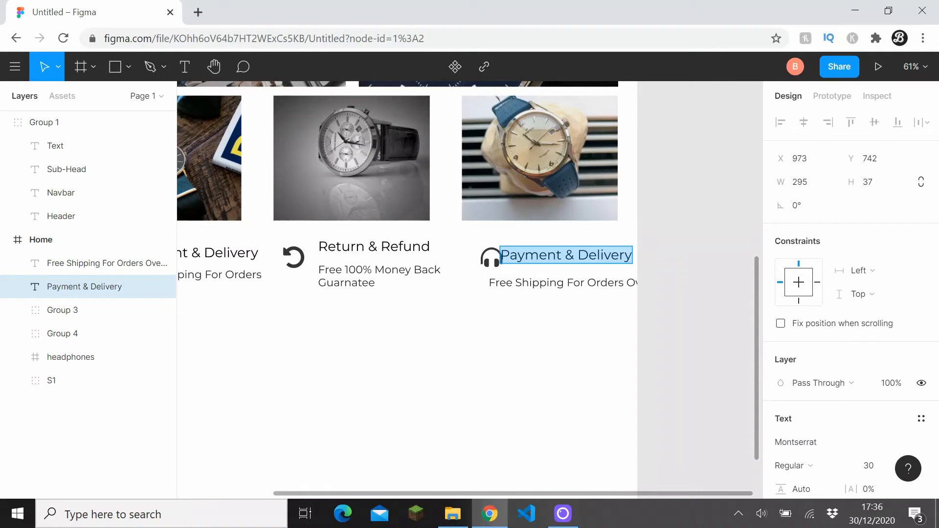
pyautogui.write('AMa')
pyautogui.press('BackSpace')
pyautogui.press('BackSpace')
pyautogui.write('maz')
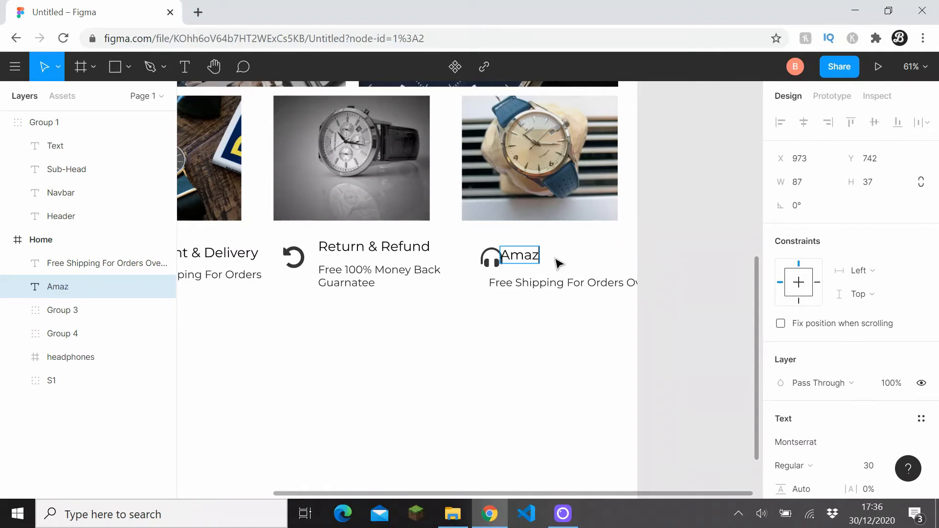
pyautogui.write('ing Support')
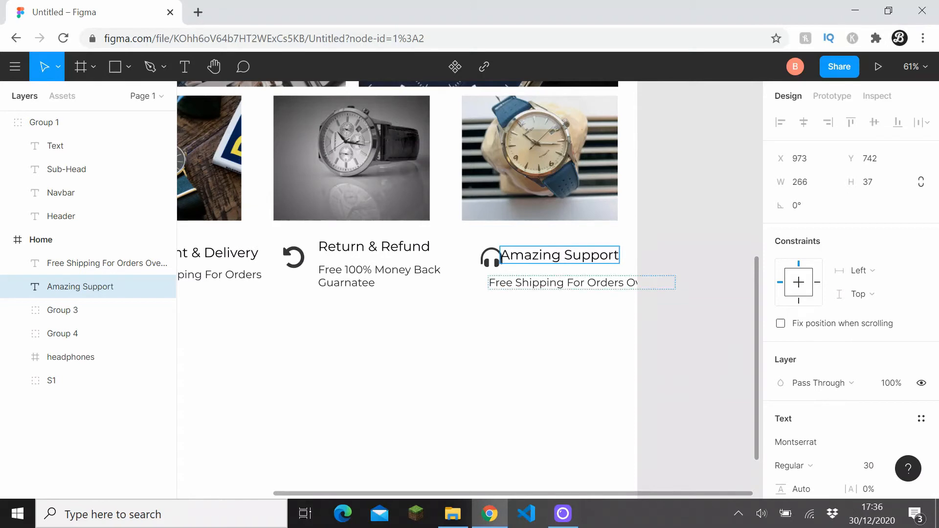
pyautogui.doubleClick(563, 282)
pyautogui.write('Supp')
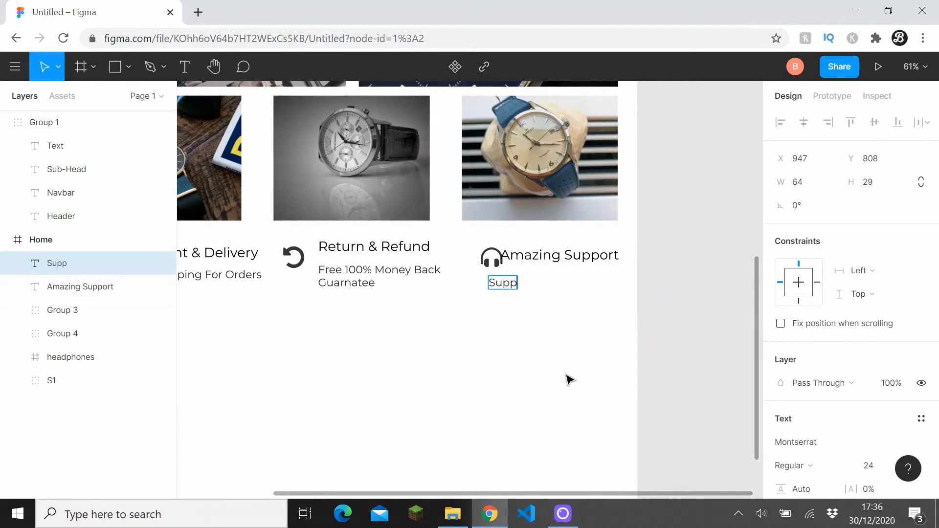
pyautogui.write('ort AL')
pyautogui.write('lways Availab')
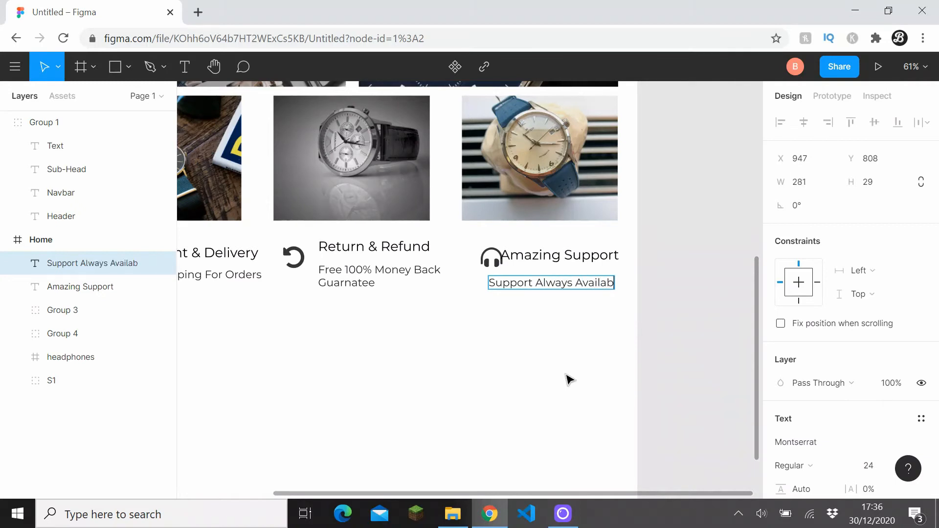
pyautogui.write('le')
pyautogui.press('Escape')
pyautogui.press('Escape')
pyautogui.click(484, 259)
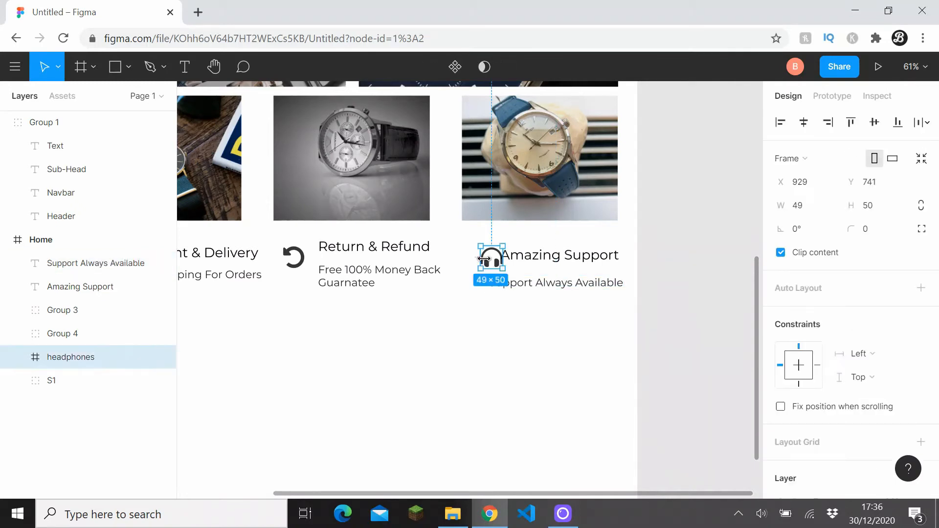
# - Nudge the headphones icon and realign the truck icon with its Payment & Delivery text
pyautogui.moveTo(489, 258); pyautogui.dragTo(488, 259)
pyautogui.hscroll(-5, 488, 278)
pyautogui.scroll(-1, 487, 278)
pyautogui.doubleClick(247, 243)
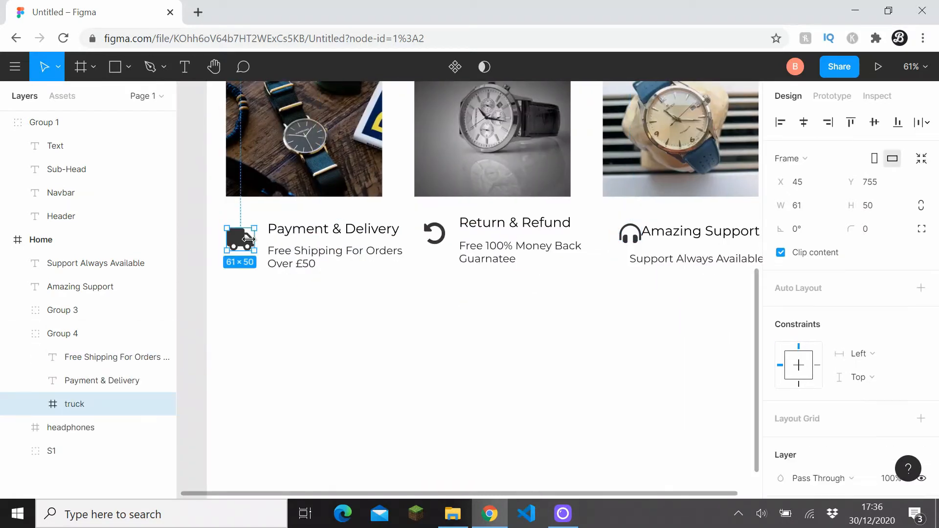
pyautogui.moveTo(246, 242); pyautogui.dragTo(251, 236)
pyautogui.click(431, 239)
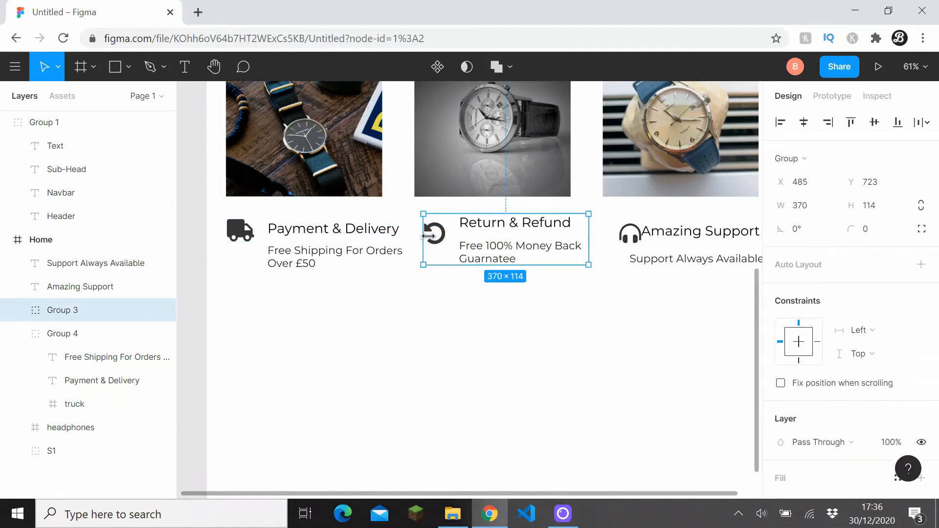
pyautogui.click(436, 241)
pyautogui.click(246, 236)
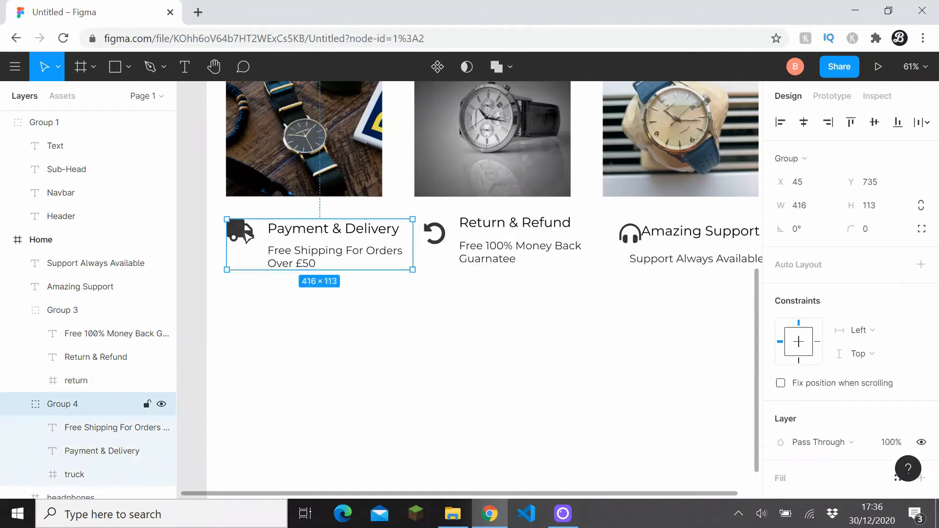
pyautogui.click(247, 236)
pyautogui.moveTo(246, 234); pyautogui.dragTo(249, 237)
# - Align the headphones icon, the Payment & Delivery texts, and the Amazing Support title and caption
pyautogui.click(628, 234)
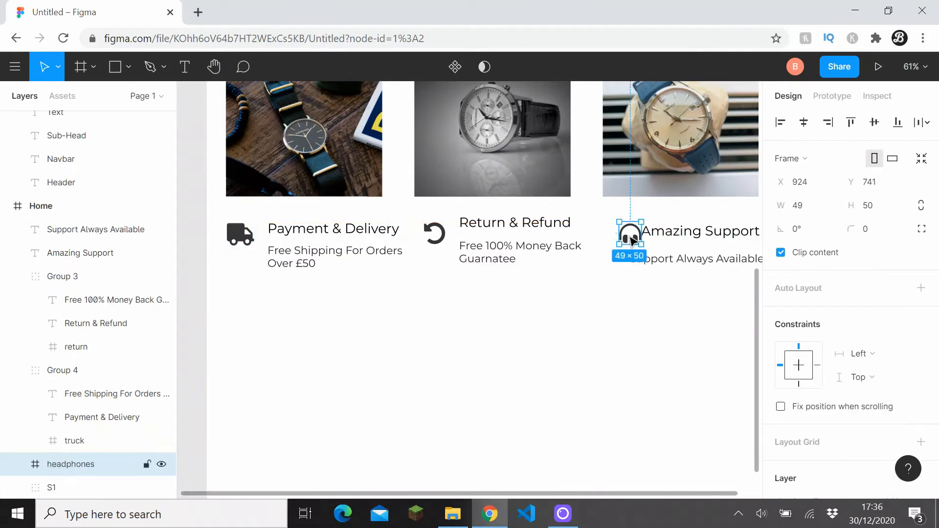
pyautogui.moveTo(629, 233); pyautogui.dragTo(630, 238)
pyautogui.click(629, 301)
pyautogui.moveTo(629, 298); pyautogui.dragTo(605, 297)
pyautogui.click(280, 248)
pyautogui.click(285, 253)
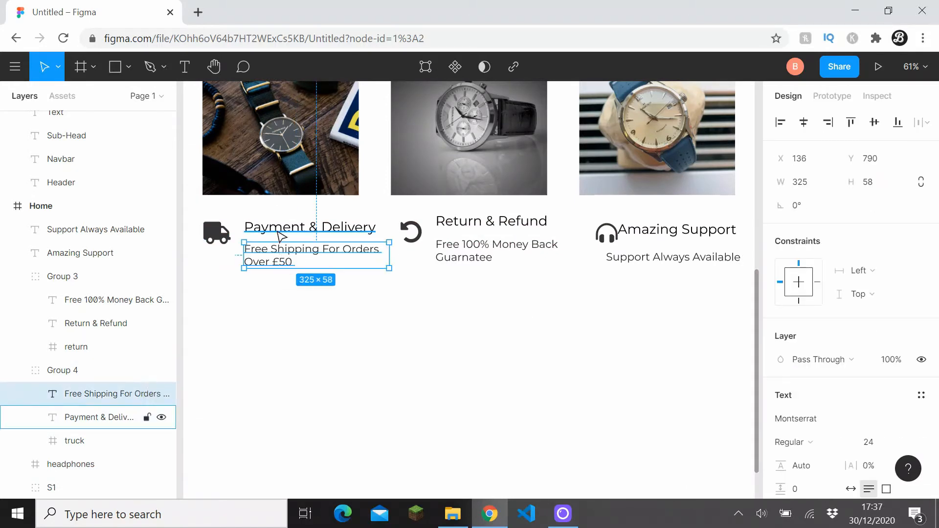
pyautogui.keyDown('shift'); pyautogui.click(281, 239); pyautogui.keyUp('shift')
pyautogui.moveTo(281, 252); pyautogui.dragTo(281, 245)
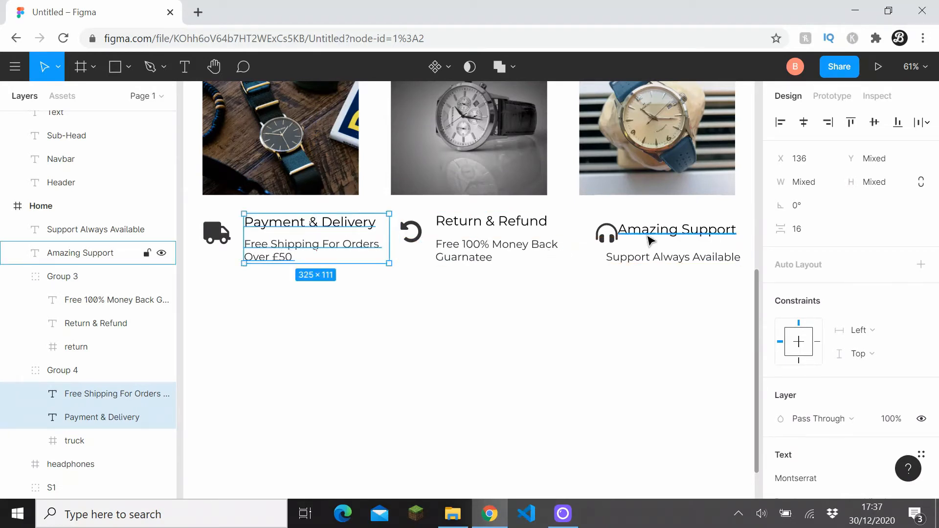
pyautogui.moveTo(649, 239); pyautogui.dragTo(662, 227)
pyautogui.click(639, 260)
pyautogui.moveTo(635, 259)
pyautogui.mouseDown()
pyautogui.moveTo(662, 248)
pyautogui.moveTo(621, 264)
pyautogui.mouseUp()
# - Group the headphones icon with its Amazing Support title and Support Always Available caption
pyautogui.hscroll(4, 681, 254)
pyautogui.click(620, 321)
pyautogui.scroll(-2, 490, 304)
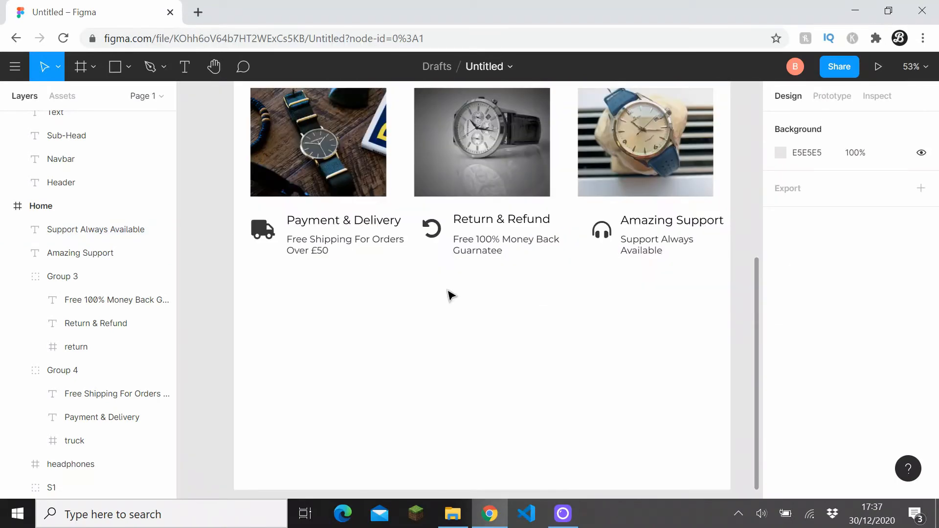
pyautogui.click(503, 249)
pyautogui.keyDown('shift'); pyautogui.click(356, 234); pyautogui.keyUp('shift')
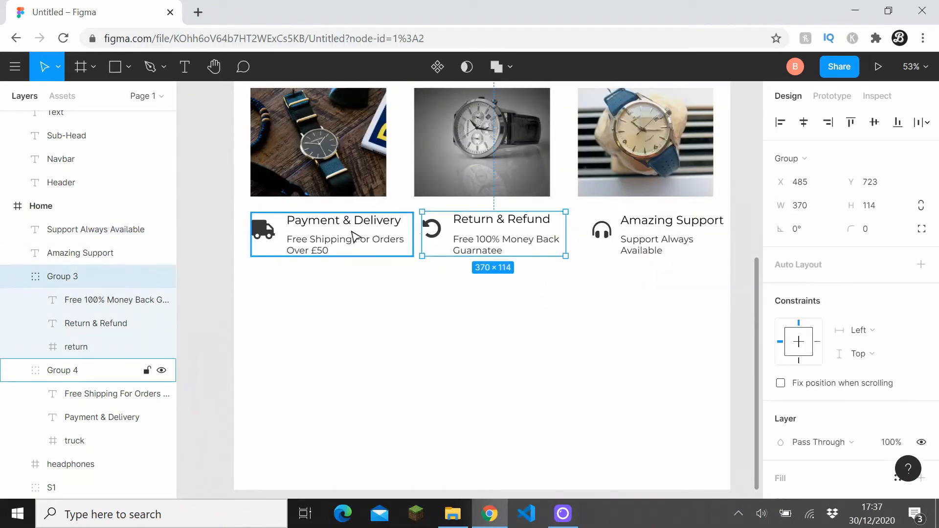
pyautogui.keyDown('shift'); pyautogui.click(658, 229); pyautogui.keyUp('shift')
pyautogui.click(635, 309)
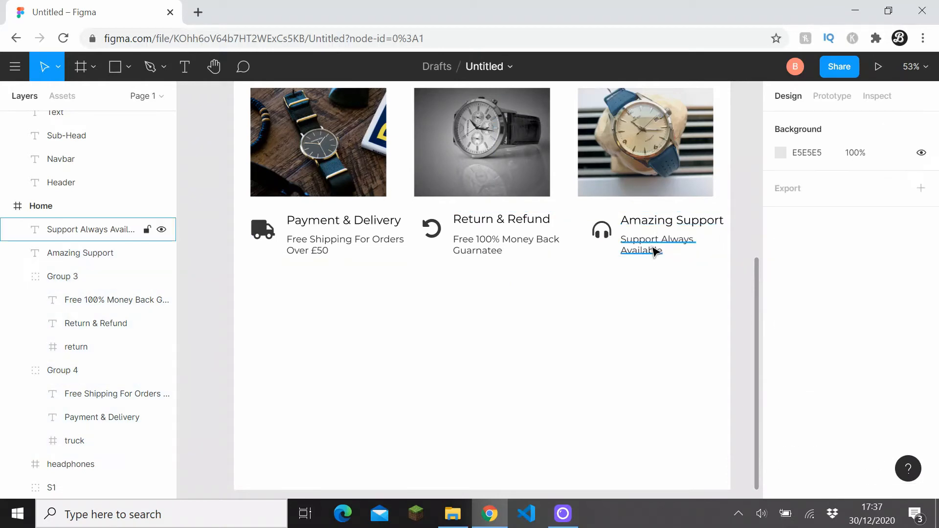
pyautogui.click(655, 251)
pyautogui.keyDown('shift'); pyautogui.click(655, 223); pyautogui.keyUp('shift')
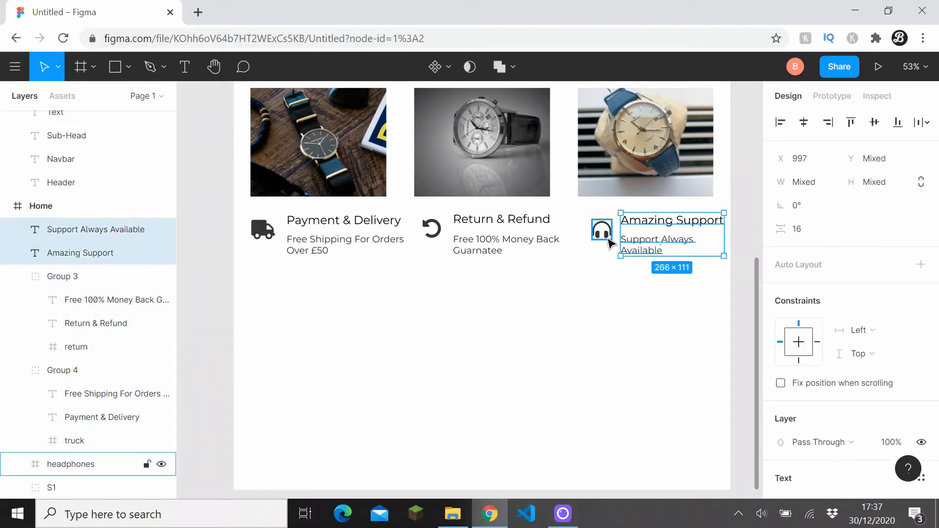
pyautogui.keyDown('shift'); pyautogui.click(609, 241); pyautogui.keyUp('shift')
pyautogui.hotkey('ctrl', 'g')
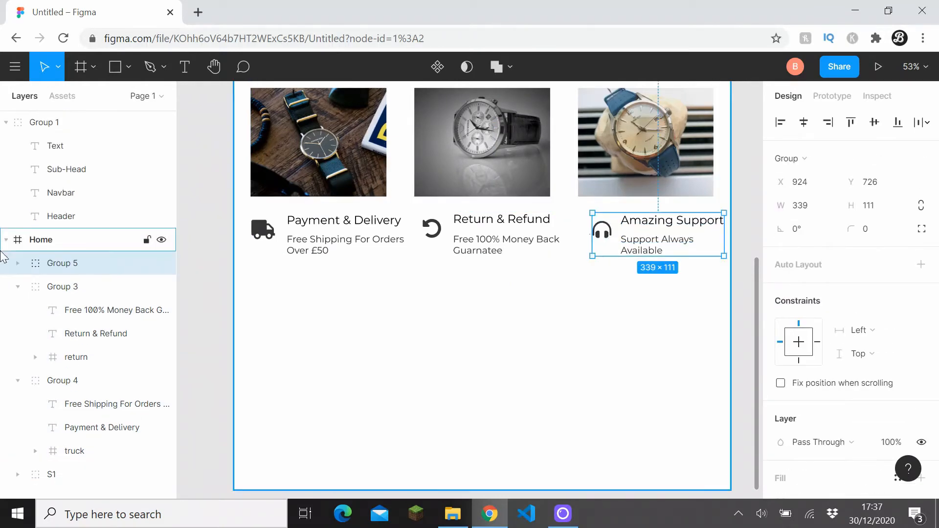
# - Group the three feature blocks into one group named S2 and select it
pyautogui.click(18, 287)
pyautogui.click(18, 310)
pyautogui.click(359, 290)
pyautogui.moveTo(313, 293); pyautogui.dragTo(611, 239)
pyautogui.hotkey('ctrl', 'g')
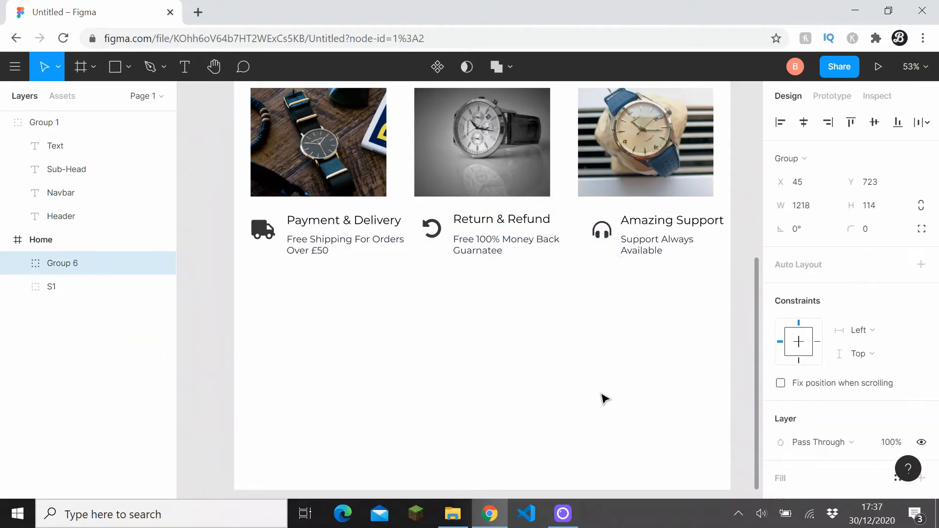
pyautogui.doubleClick(68, 270)
pyautogui.write('S2')
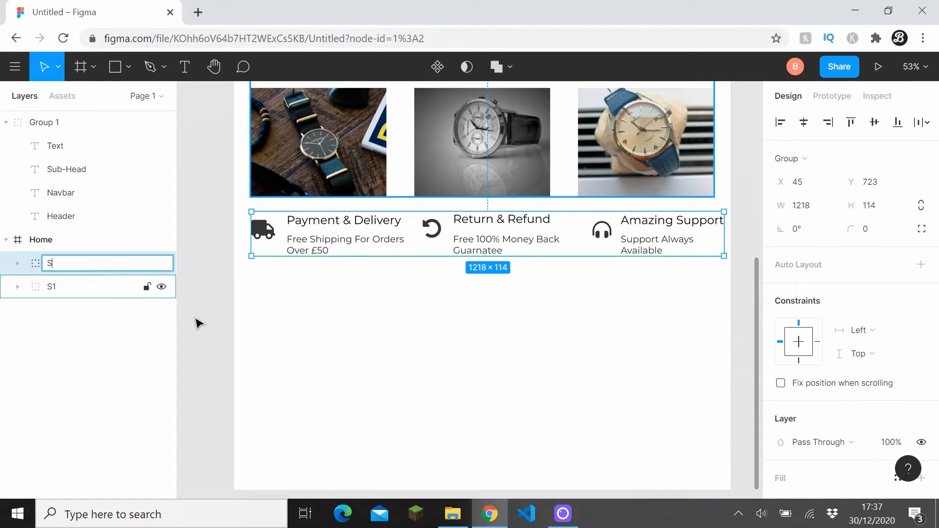
pyautogui.click(266, 328)
pyautogui.click(112, 272)
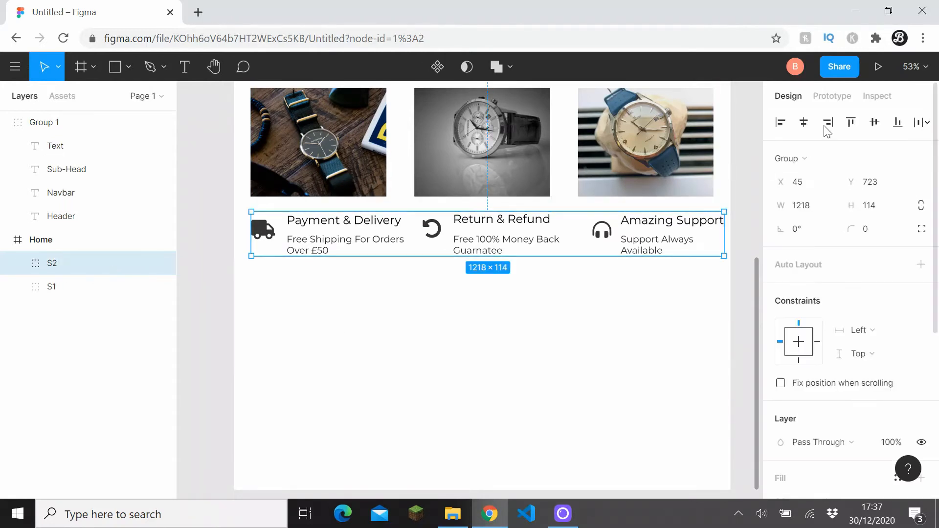
pyautogui.click(923, 122)
# - Distribute the three feature items with even horizontal spacing across the row
pyautogui.click(873, 181)
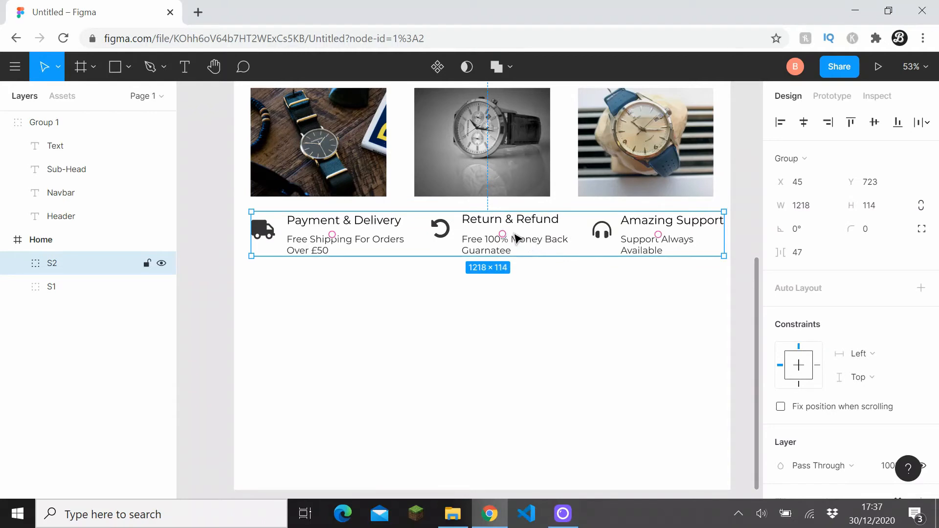
pyautogui.moveTo(724, 228); pyautogui.dragTo(713, 229)
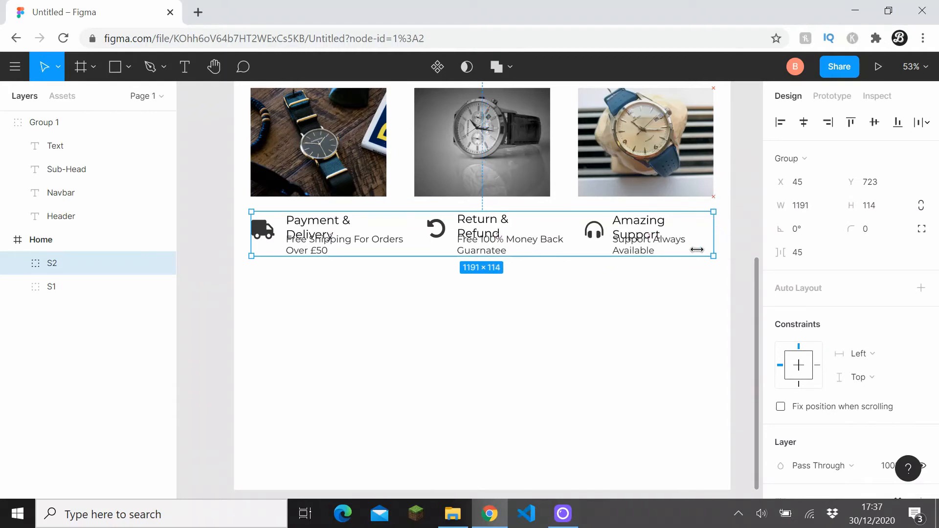
pyautogui.click(663, 304)
pyautogui.scroll(2, 653, 271)
# - Widen the three feature headings so each fits on a single line
pyautogui.keyDown('ctrl'); pyautogui.click(629, 218); pyautogui.keyUp('ctrl')
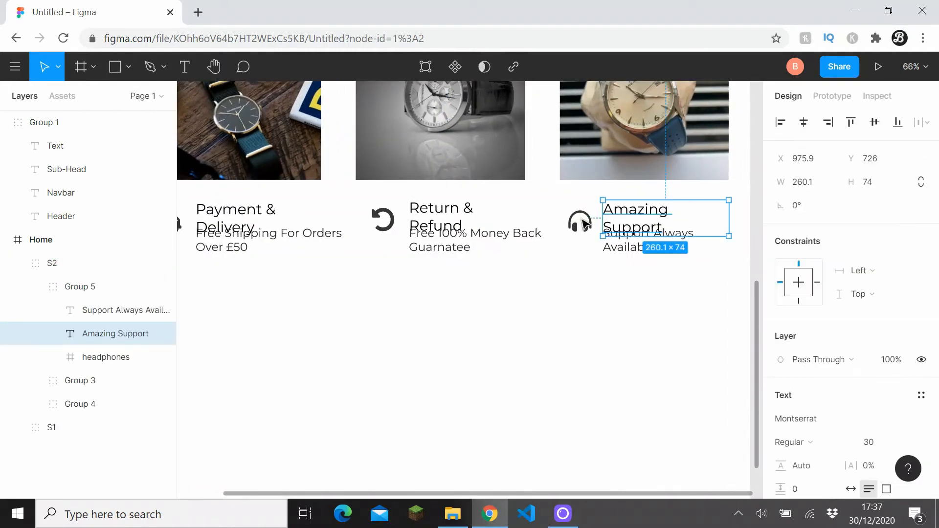
pyautogui.keyDown('shift'); pyautogui.click(456, 215); pyautogui.keyUp('shift')
pyautogui.click(474, 300)
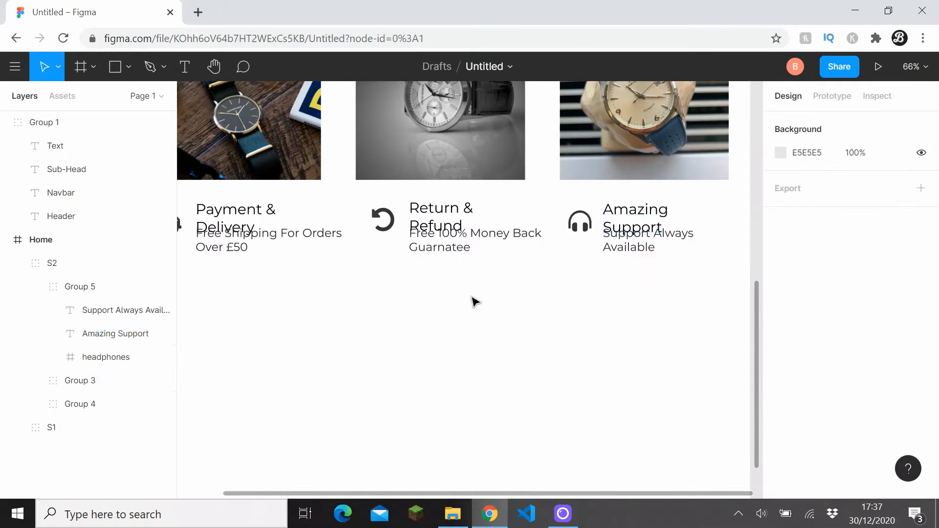
pyautogui.keyDown('ctrl'); pyautogui.click(654, 216); pyautogui.keyUp('ctrl')
pyautogui.keyDown('ctrl'); pyautogui.keyDown('shift'); pyautogui.click(490, 215); pyautogui.keyUp('shift'); pyautogui.keyUp('ctrl')
pyautogui.keyDown('ctrl'); pyautogui.keyDown('shift'); pyautogui.click(258, 212); pyautogui.keyUp('shift'); pyautogui.keyUp('ctrl')
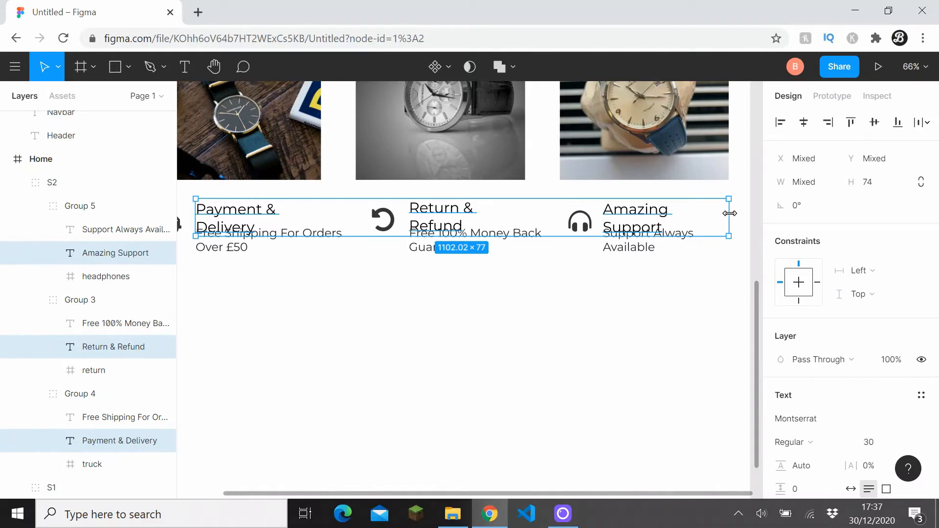
pyautogui.moveTo(728, 214); pyautogui.dragTo(742, 210)
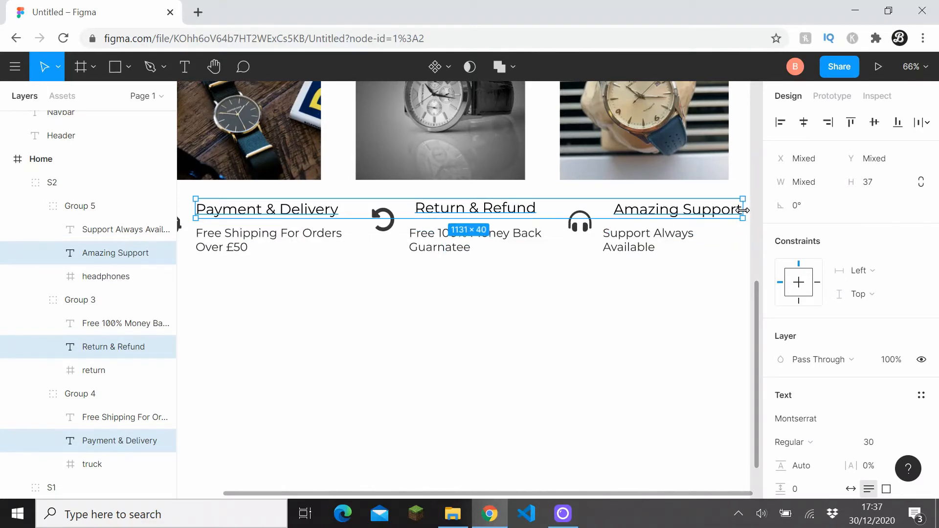
pyautogui.click(659, 293)
pyautogui.scroll(1, 478, 215)
# - Nudge the Return & Refund and Amazing Support headings left to align with their descriptions
pyautogui.click(460, 201)
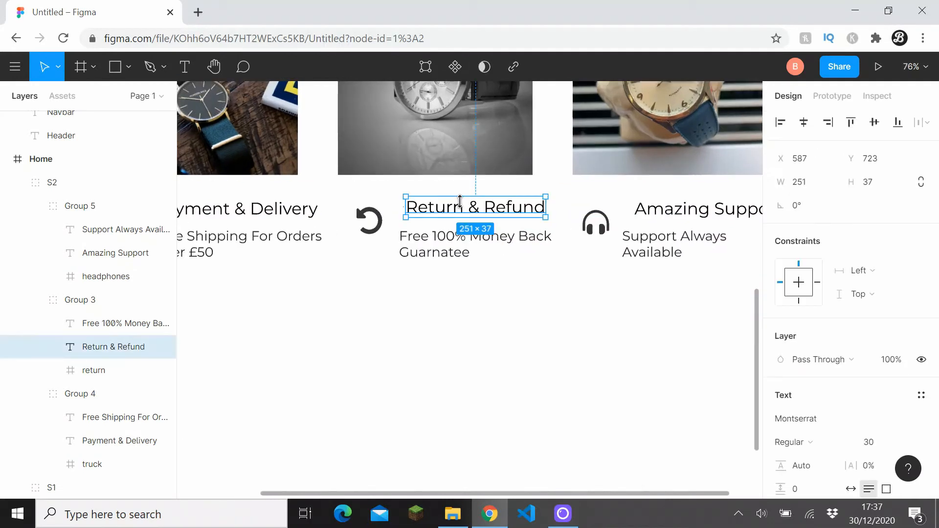
pyautogui.moveTo(459, 211); pyautogui.dragTo(452, 214)
pyautogui.click(702, 216)
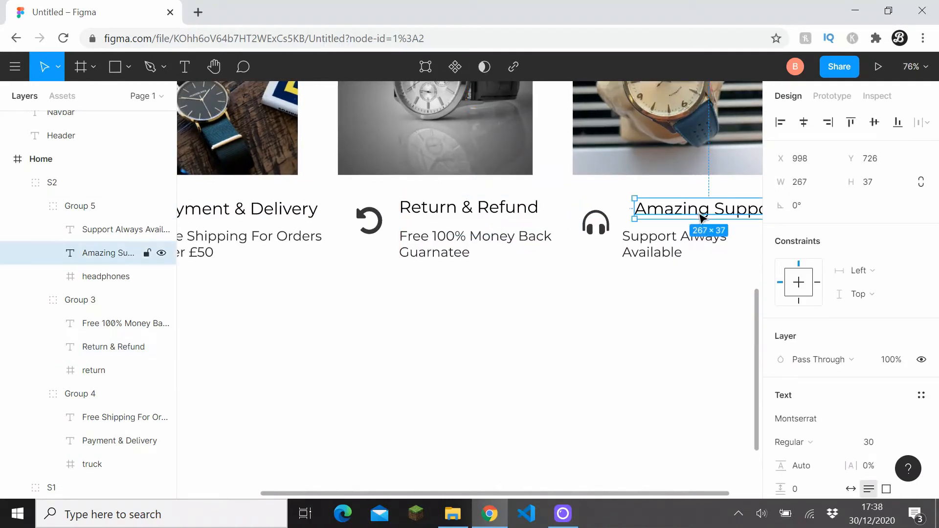
pyautogui.moveTo(691, 216); pyautogui.dragTo(682, 218)
pyautogui.click(591, 367)
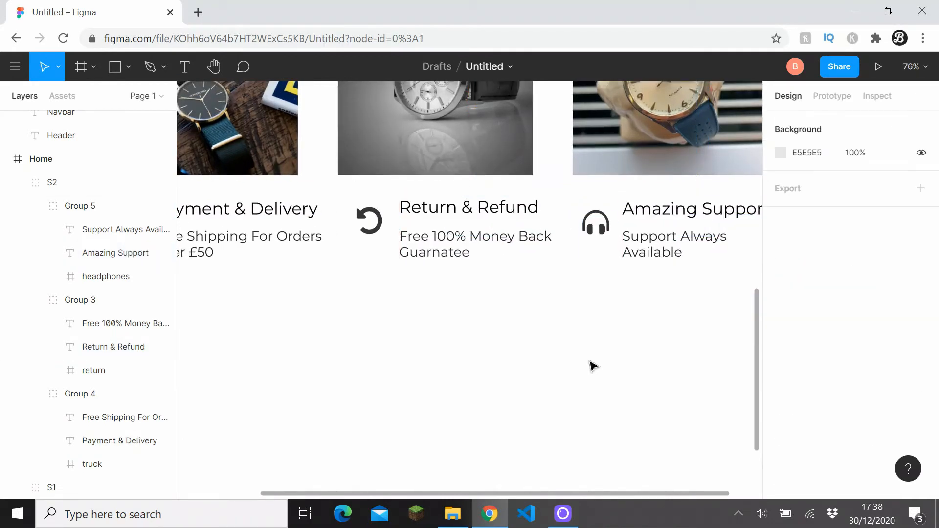
# - Narrow the whole feature row group slightly, then undo that resize
pyautogui.scroll(-3, 496, 285)
pyautogui.scroll(-2, 497, 286)
pyautogui.scroll(1, 499, 287)
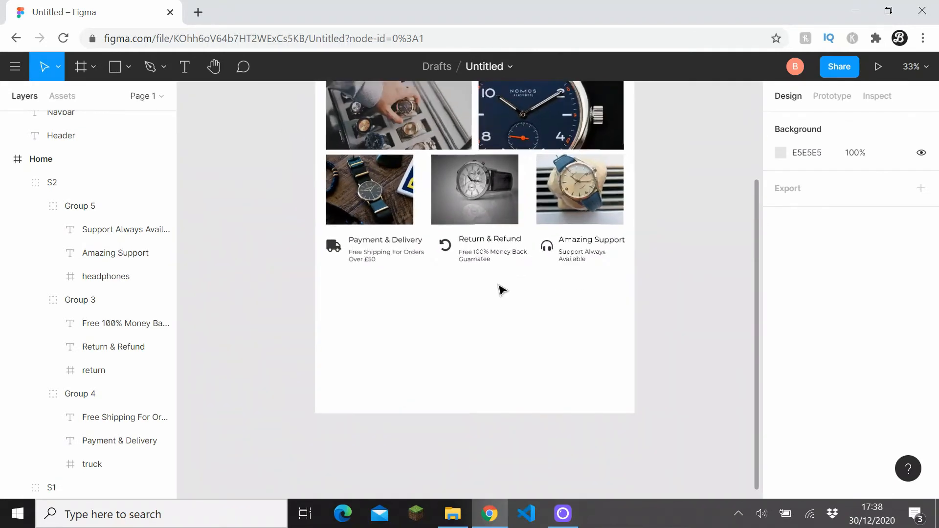
pyautogui.scroll(2, 504, 289)
pyautogui.click(617, 224)
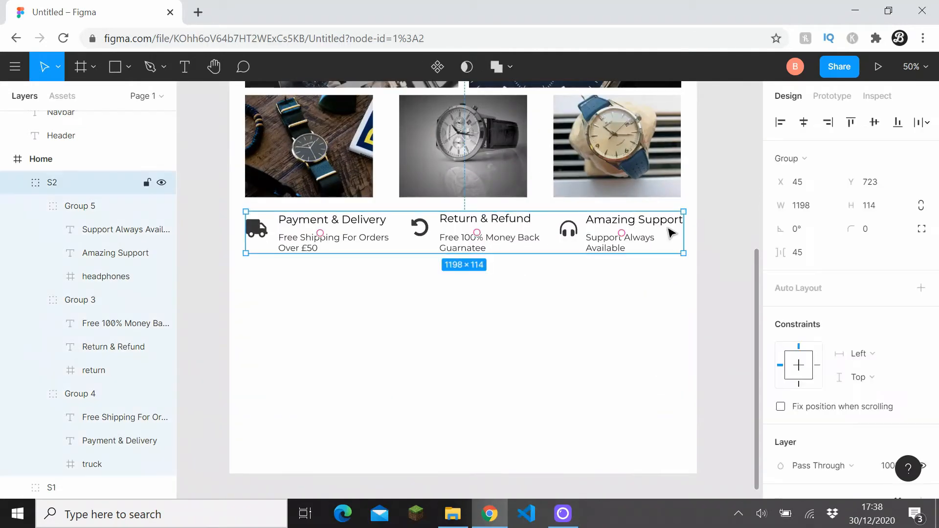
pyautogui.moveTo(683, 225); pyautogui.dragTo(677, 227)
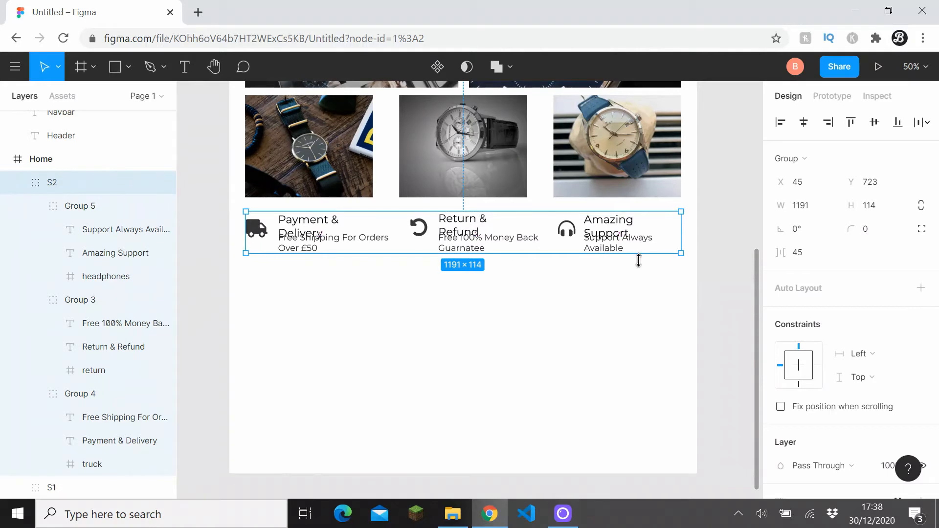
pyautogui.hotkey('ctrl', 'z')
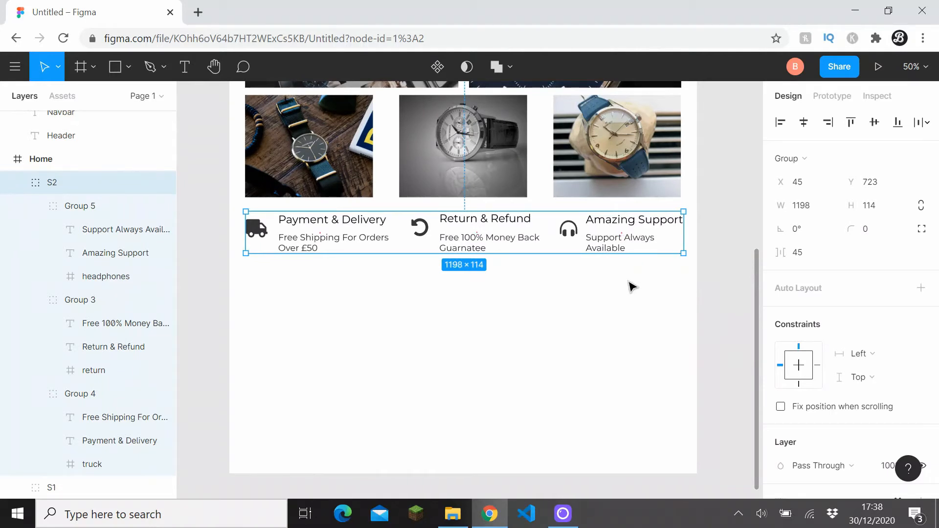
pyautogui.click(631, 286)
pyautogui.scroll(-4, 530, 241)
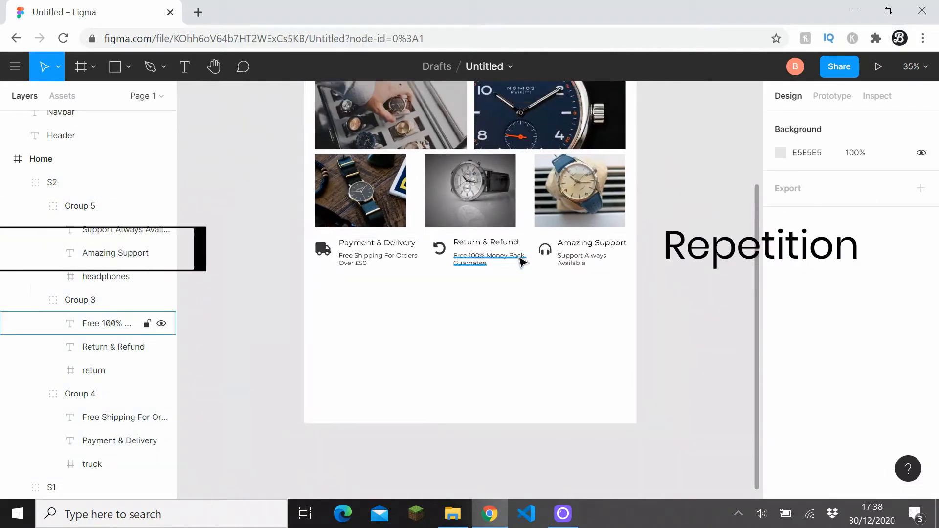
# - Collapse Group 5, Group 3 and Group 4 in the Layers panel
pyautogui.click(35, 206)
pyautogui.click(35, 310)
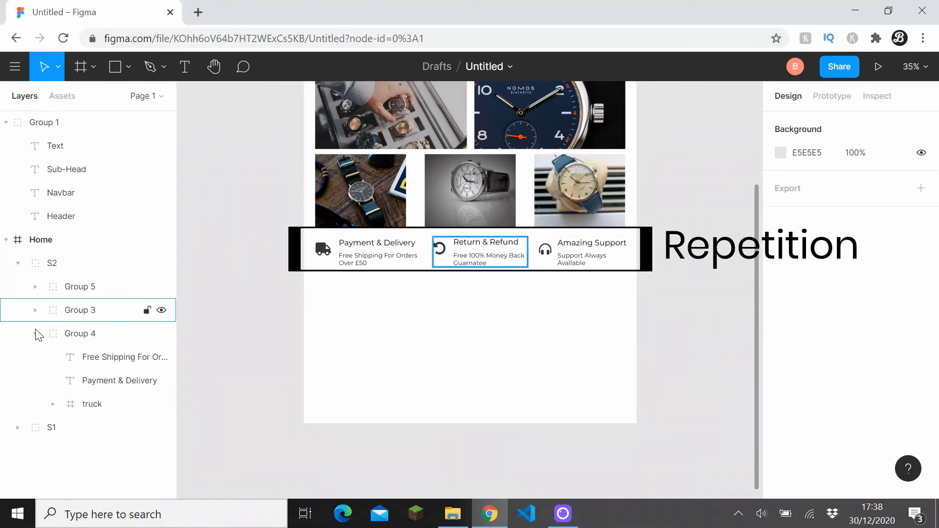
pyautogui.click(35, 334)
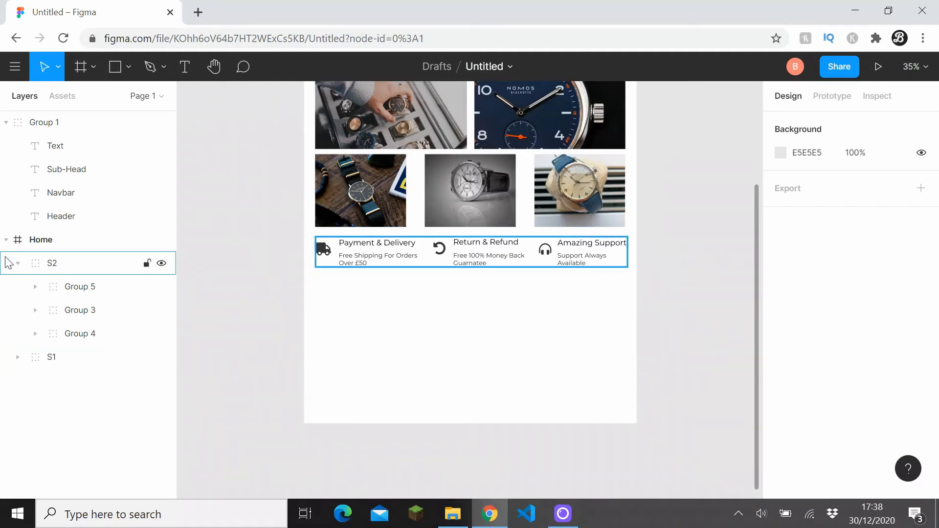
# - Draw a 1280×588 rectangle below the features and fill it EFEFEF
pyautogui.click(7, 239)
pyautogui.click(130, 61)
pyautogui.scroll(3, 289, 254)
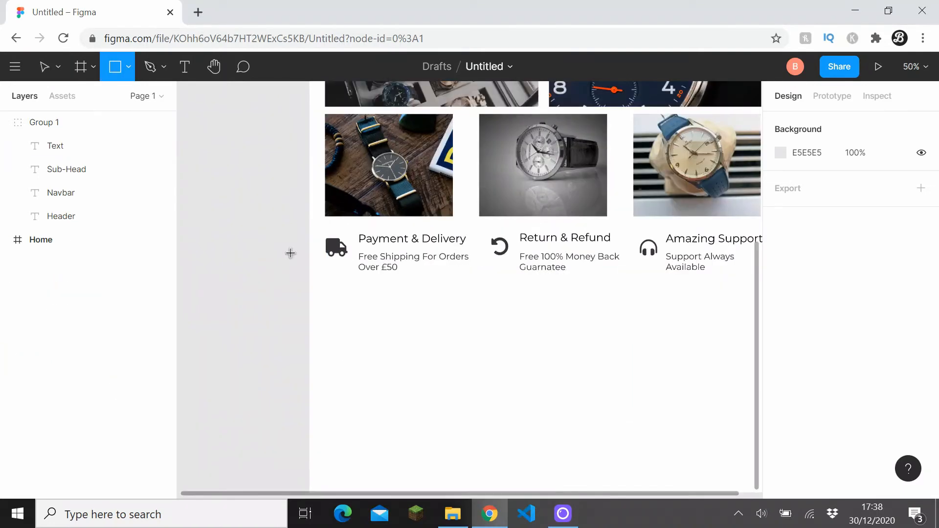
pyautogui.moveTo(289, 254); pyautogui.dragTo(231, 193)
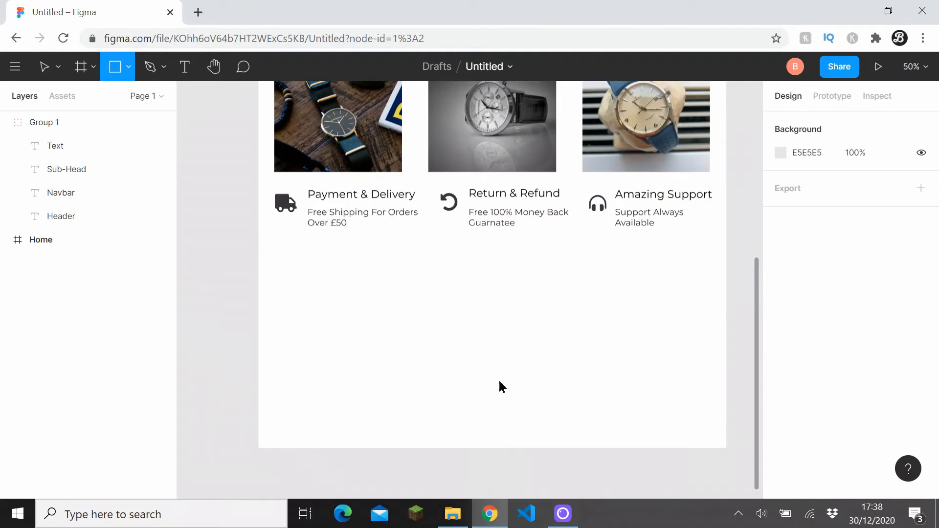
pyautogui.moveTo(258, 233)
pyautogui.mouseDown()
pyautogui.moveTo(639, 427)
pyautogui.moveTo(729, 450)
pyautogui.mouseUp()
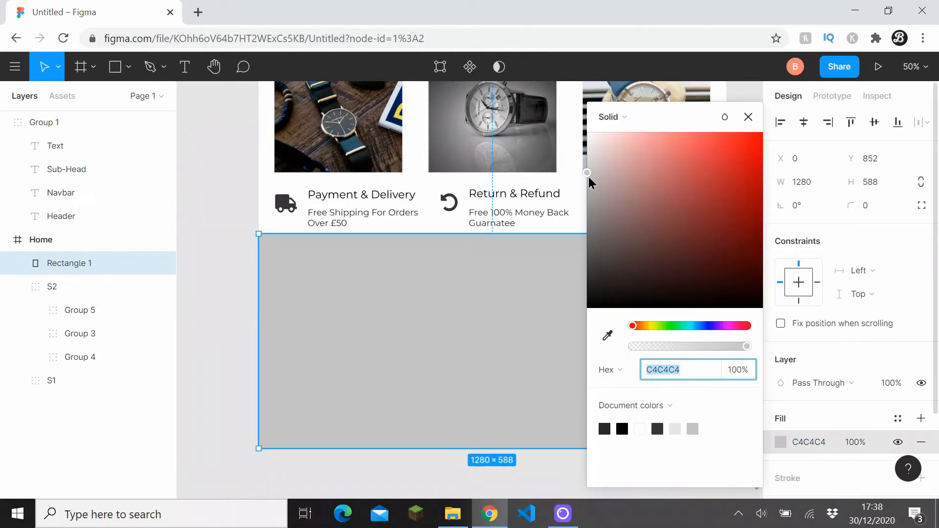
pyautogui.moveTo(587, 176); pyautogui.dragTo(585, 143)
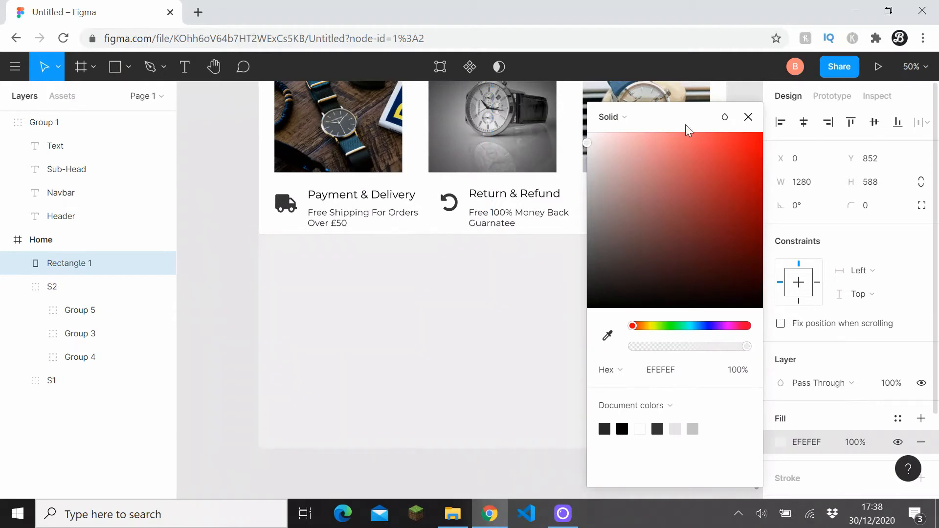
pyautogui.click(748, 117)
# - Draw a tall card rectangle at the left of the grey section
pyautogui.click(186, 234)
pyautogui.press('r')
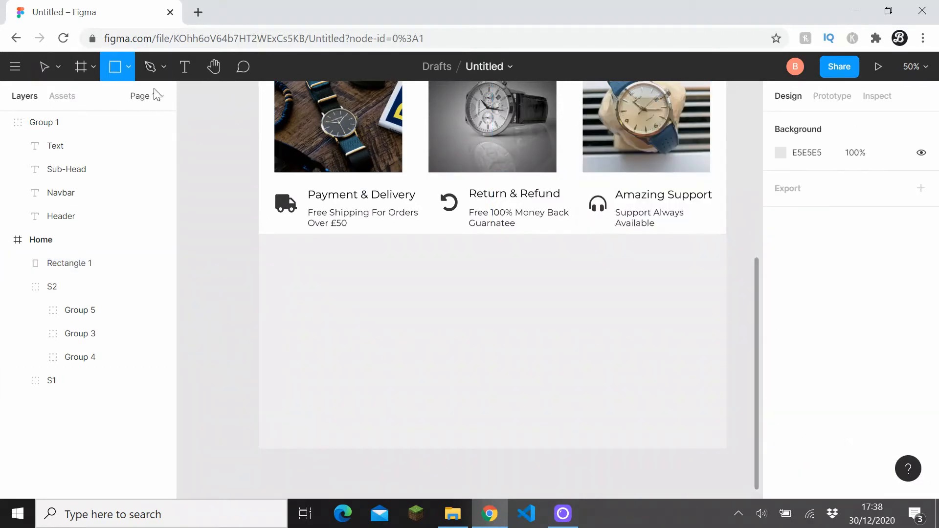
pyautogui.moveTo(276, 245); pyautogui.dragTo(338, 340)
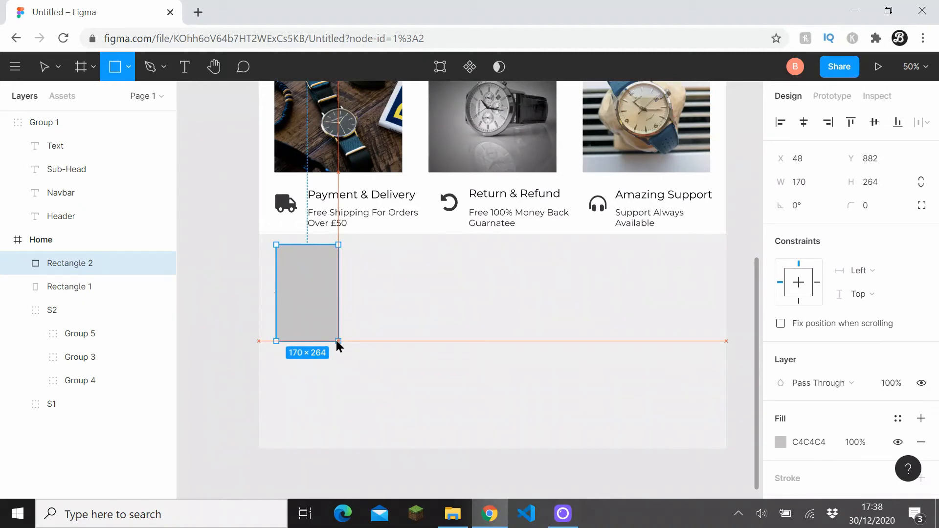
# - Size the card rectangle and place the 170×150 placeholder image on top of it
pyautogui.moveTo(337, 340); pyautogui.dragTo(338, 344)
pyautogui.moveTo(338, 345); pyautogui.dragTo(341, 354)
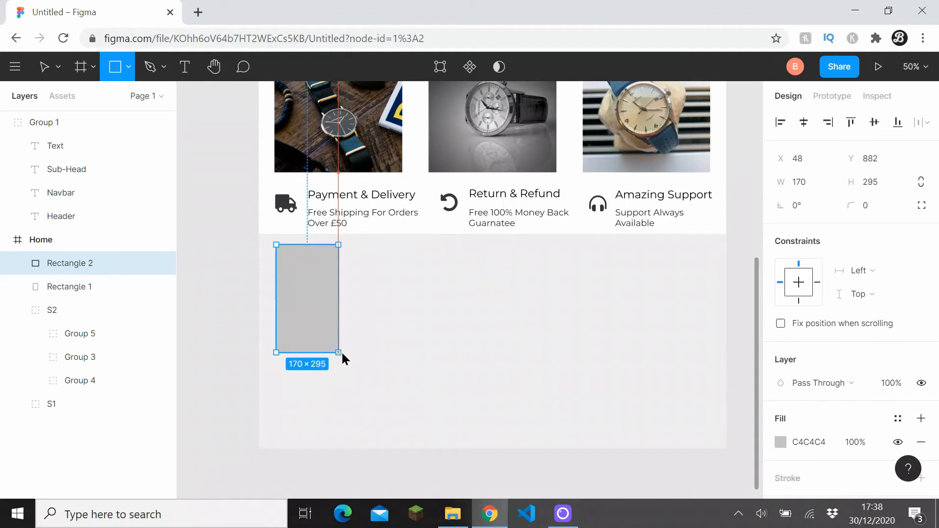
pyautogui.moveTo(342, 353)
pyautogui.mouseDown()
pyautogui.moveTo(366, 354)
pyautogui.moveTo(339, 356)
pyautogui.mouseUp()
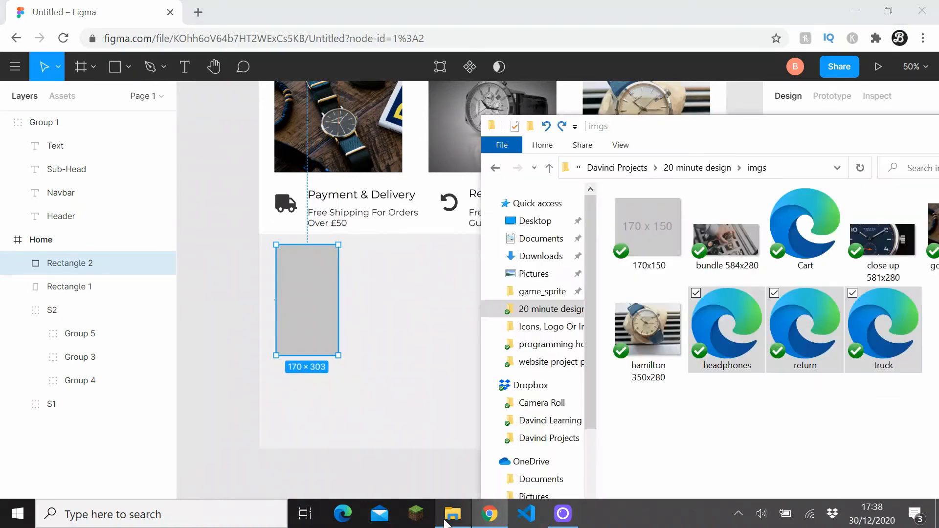
pyautogui.hotkey('alt', 'Tab')
pyautogui.moveTo(666, 234); pyautogui.dragTo(318, 287)
# - Set the card rectangle's height to 300 and its fill to FFFFFF
pyautogui.click(318, 351)
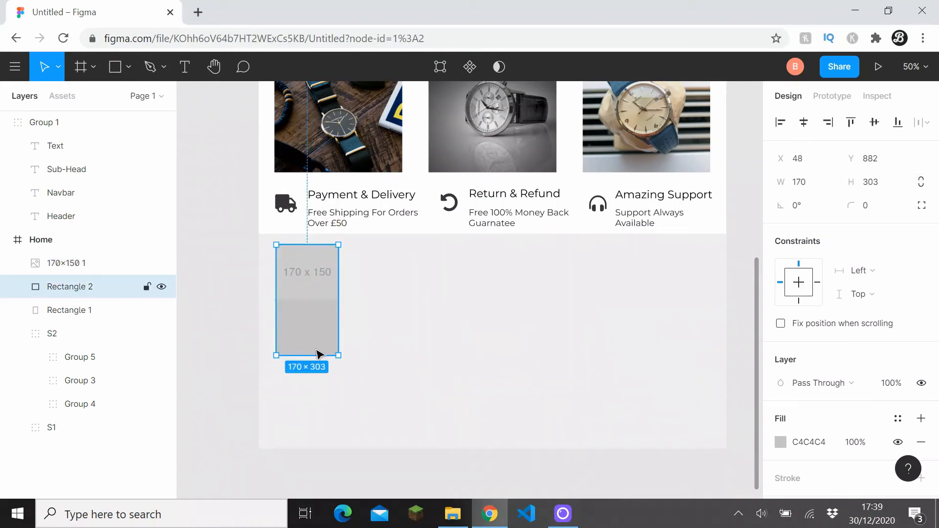
pyautogui.moveTo(314, 353); pyautogui.dragTo(314, 353)
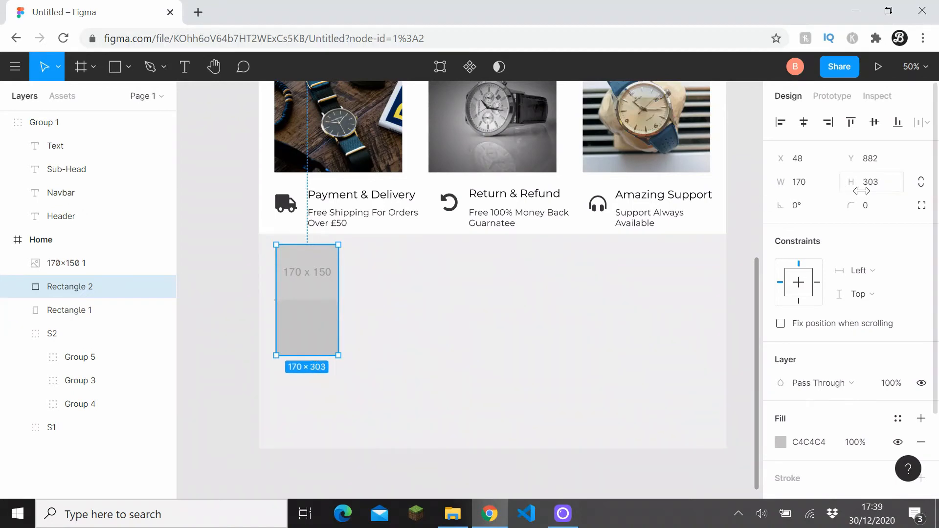
pyautogui.click(880, 185)
pyautogui.write('300')
pyautogui.press('Return')
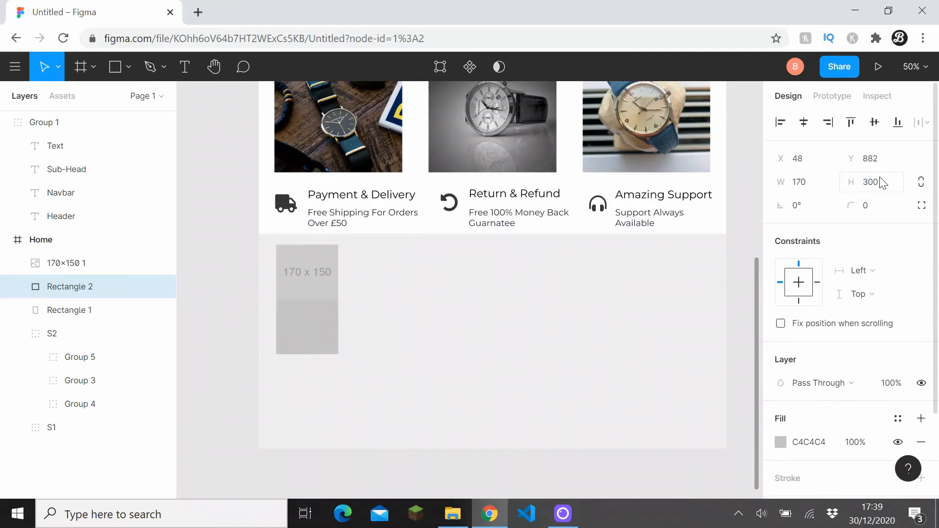
pyautogui.click(810, 442)
pyautogui.write('FFFFFF')
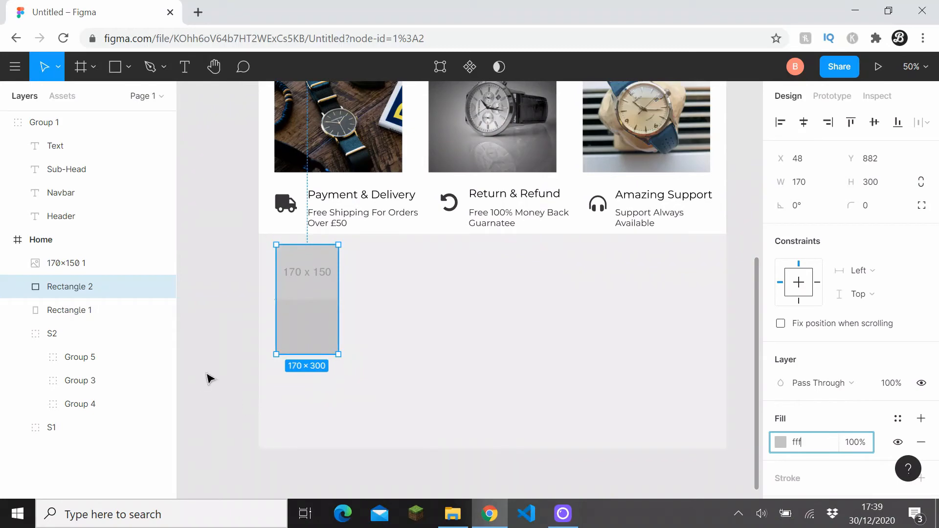
pyautogui.click(271, 294)
pyautogui.scroll(5, 331, 272)
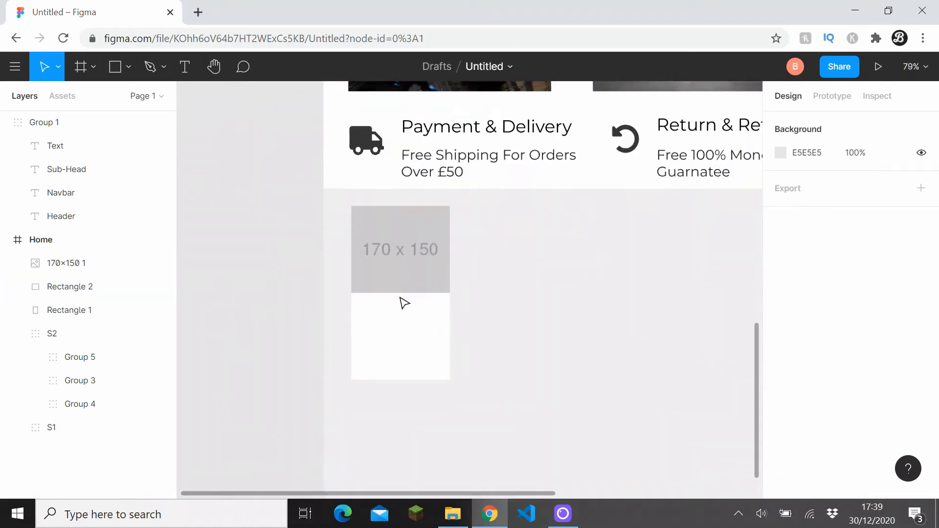
# - Paste a copy of the sample Text label onto the card under the image and change it to 'Name'
pyautogui.click(409, 279)
pyautogui.scroll(-5, 446, 253)
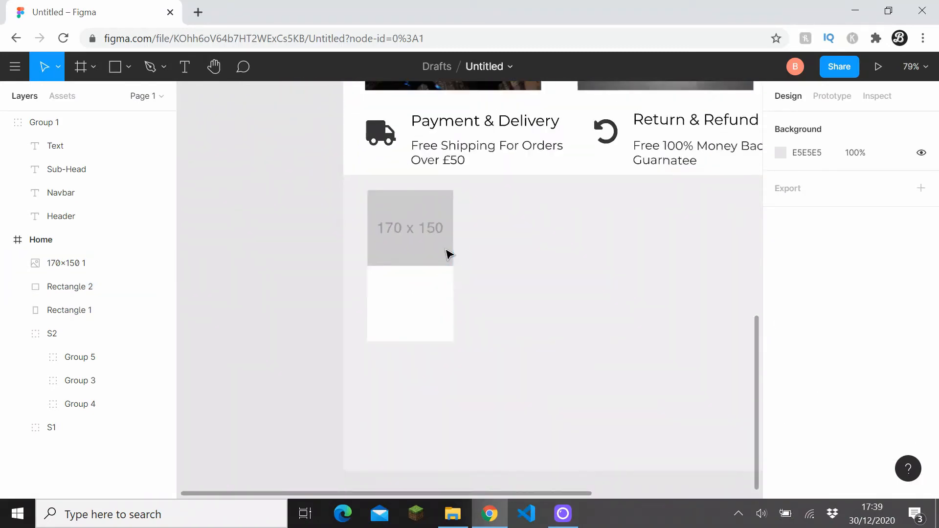
pyautogui.scroll(10, 451, 203)
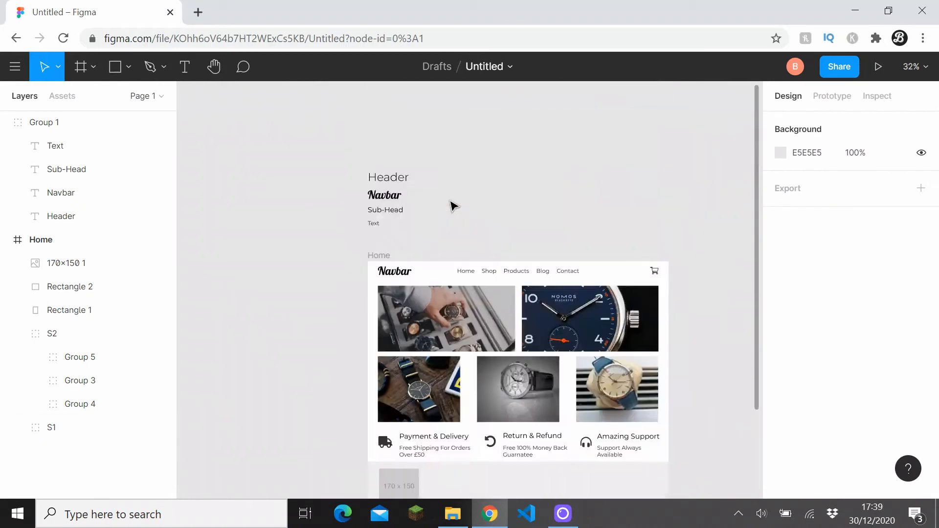
pyautogui.scroll(-2, 421, 274)
pyautogui.scroll(3, 409, 311)
pyautogui.doubleClick(383, 356)
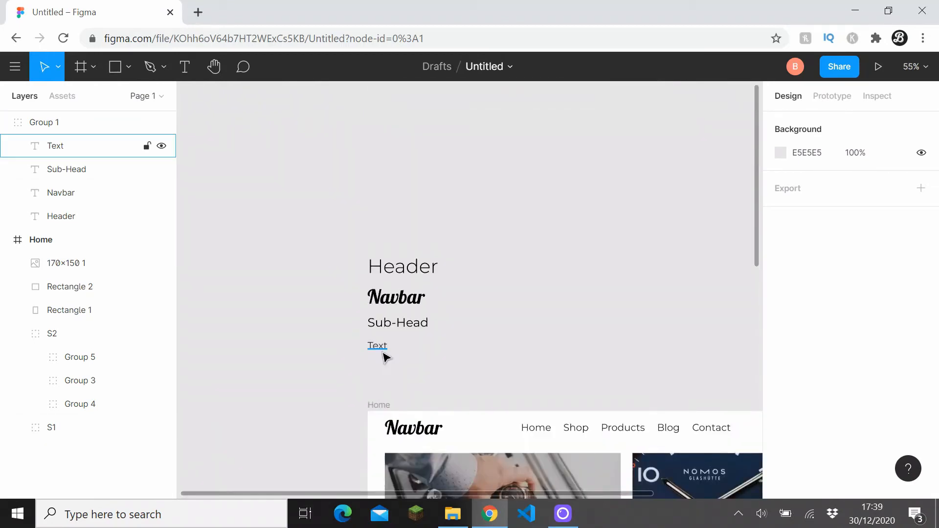
pyautogui.click(68, 240)
pyautogui.scroll(-10, 379, 298)
pyautogui.scroll(-4, 384, 301)
pyautogui.hotkey('ctrl', 'v')
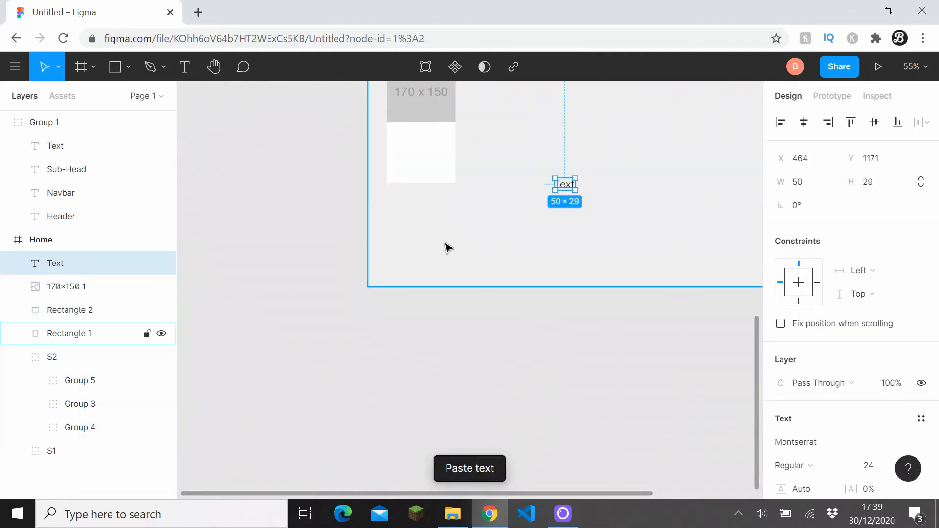
pyautogui.scroll(1, 488, 249)
pyautogui.moveTo(573, 252); pyautogui.dragTo(428, 204)
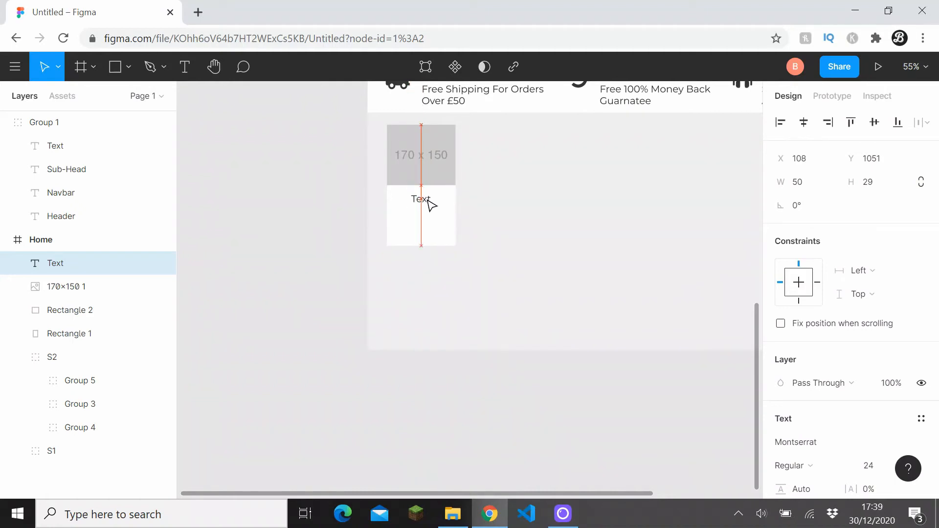
pyautogui.scroll(5, 428, 204)
pyautogui.write('Nam')
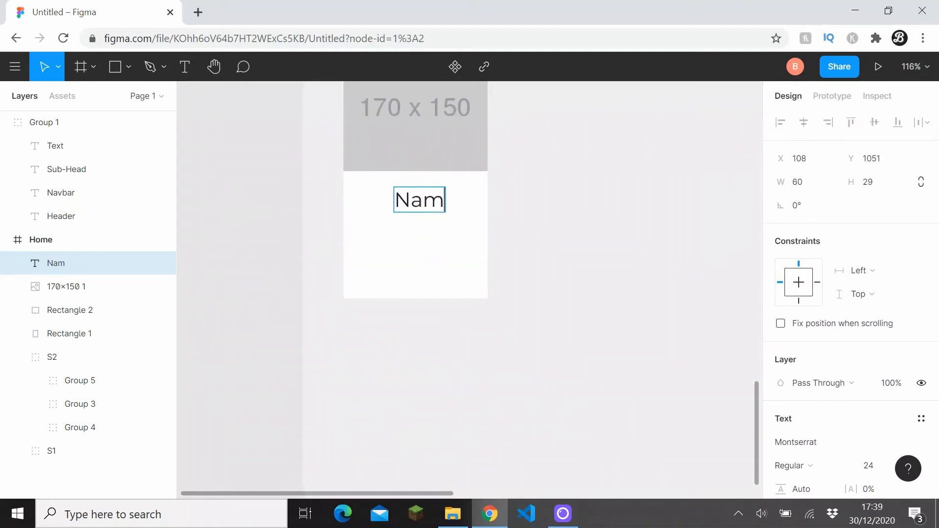
pyautogui.write('e')
pyautogui.press('Escape')
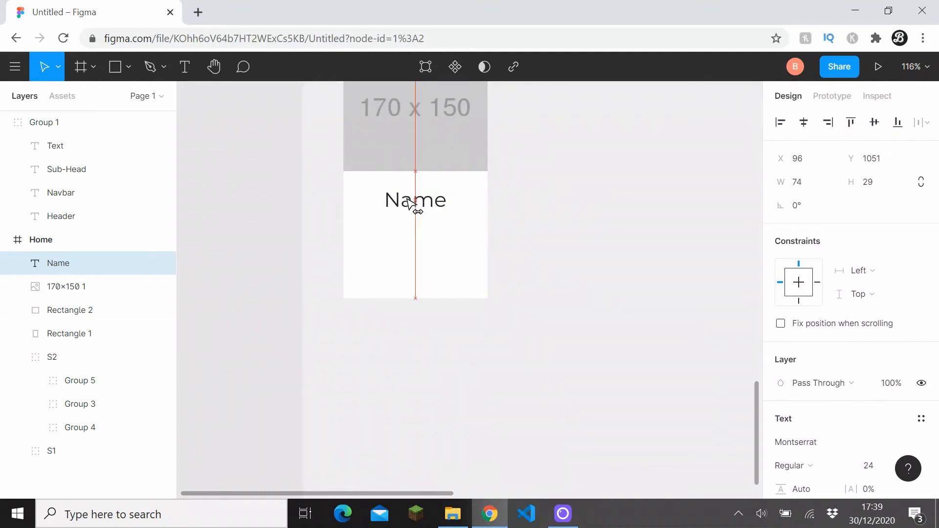
# - Group the image placeholder, card background and Name label into one group
pyautogui.keyDown('shift'); pyautogui.click(56, 333); pyautogui.keyUp('shift')
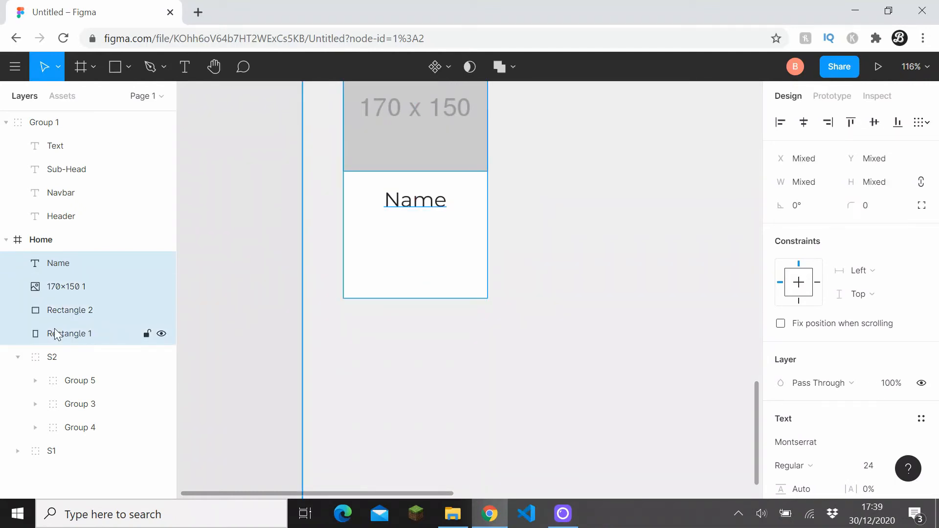
pyautogui.hotkey('ctrl', 'g')
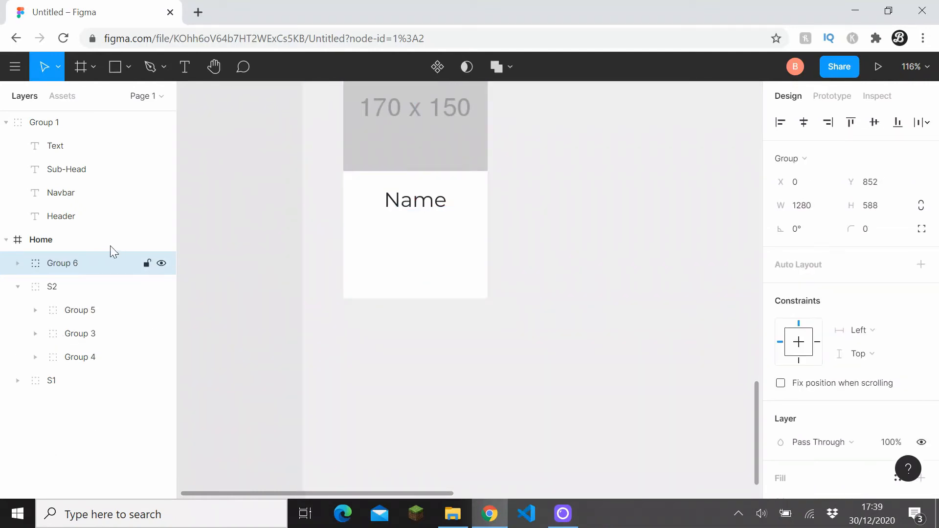
pyautogui.hotkey('ctrl', 'shift', 'g')
pyautogui.click(81, 289)
pyautogui.click(72, 315)
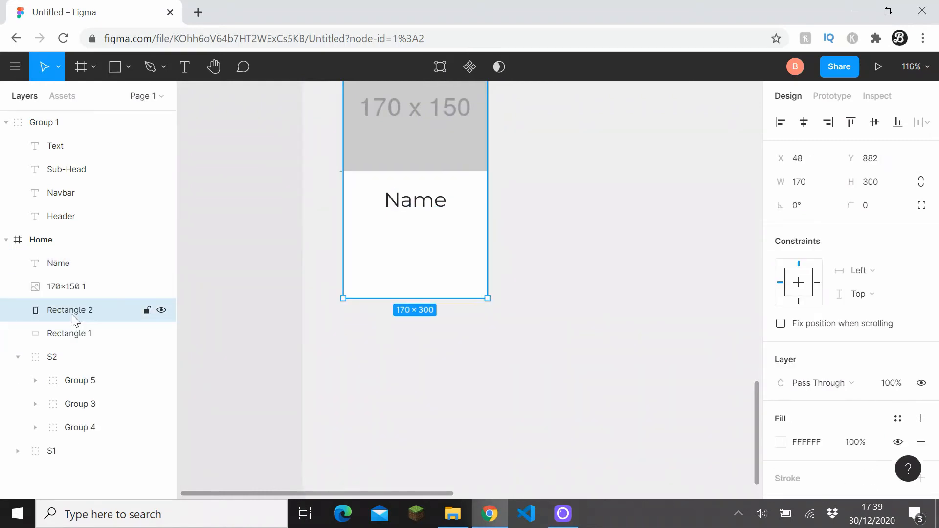
pyautogui.keyDown('shift'); pyautogui.click(71, 272); pyautogui.keyUp('shift')
pyautogui.hotkey('ctrl', 'g')
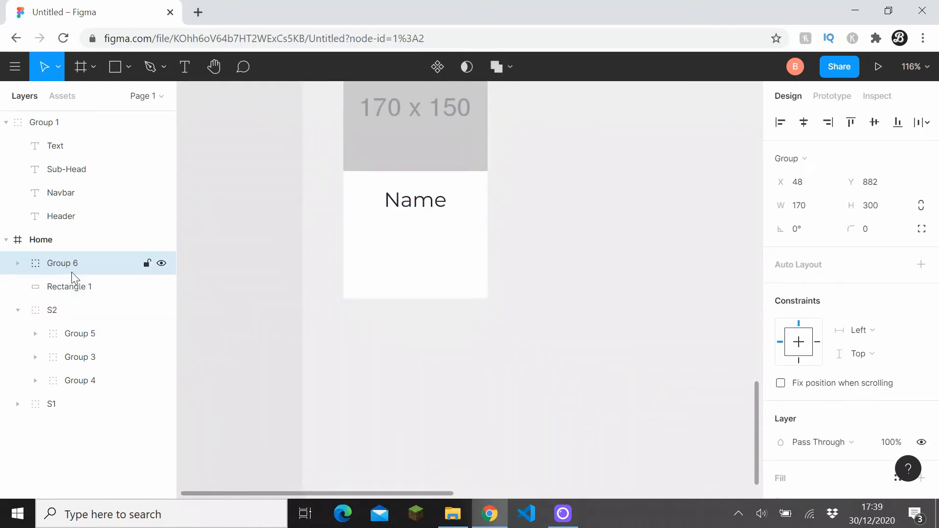
pyautogui.keyDown('shift'); pyautogui.click(73, 285); pyautogui.keyUp('shift')
# - Move Group 6 and Rectangle 1 into the S2 section
pyautogui.moveTo(72, 285); pyautogui.dragTo(78, 331)
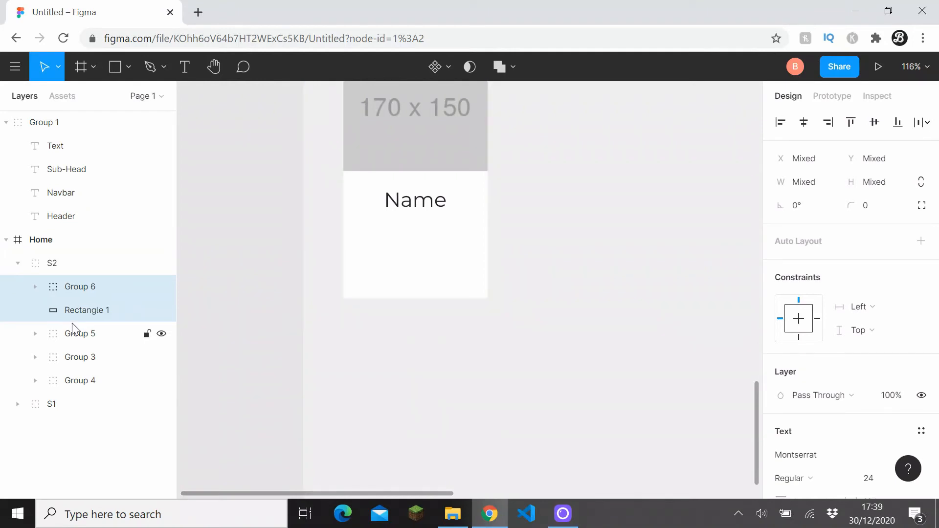
pyautogui.click(227, 262)
pyautogui.scroll(2, 329, 282)
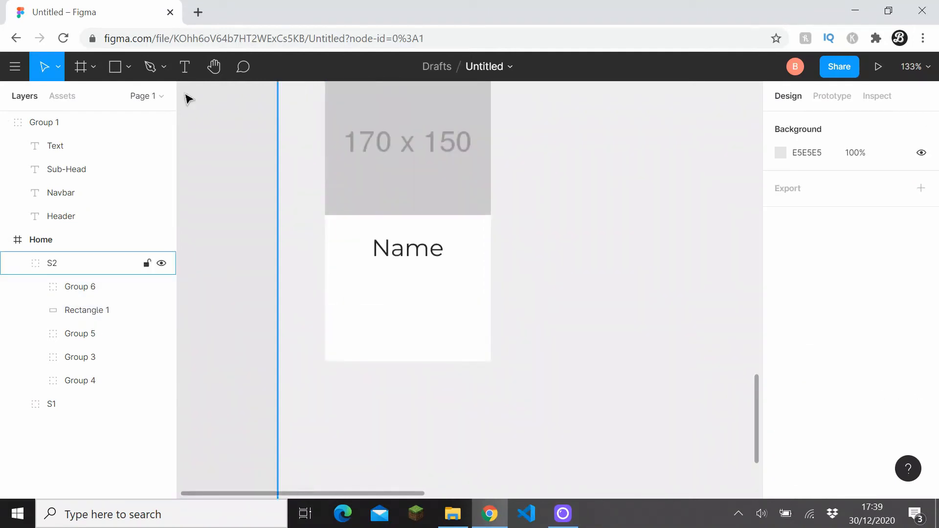
# - Draw a button rectangle below Name with corner radius 5
pyautogui.click(116, 67)
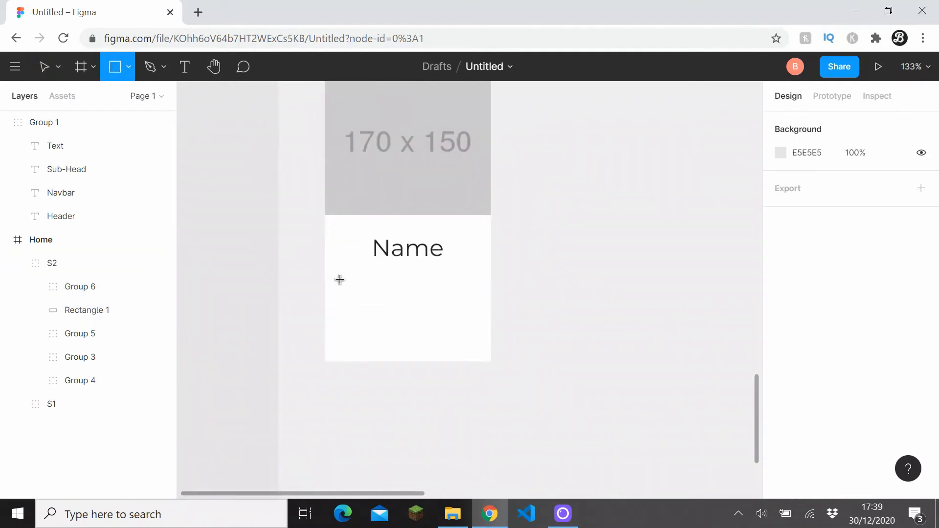
pyautogui.moveTo(343, 279); pyautogui.dragTo(464, 322)
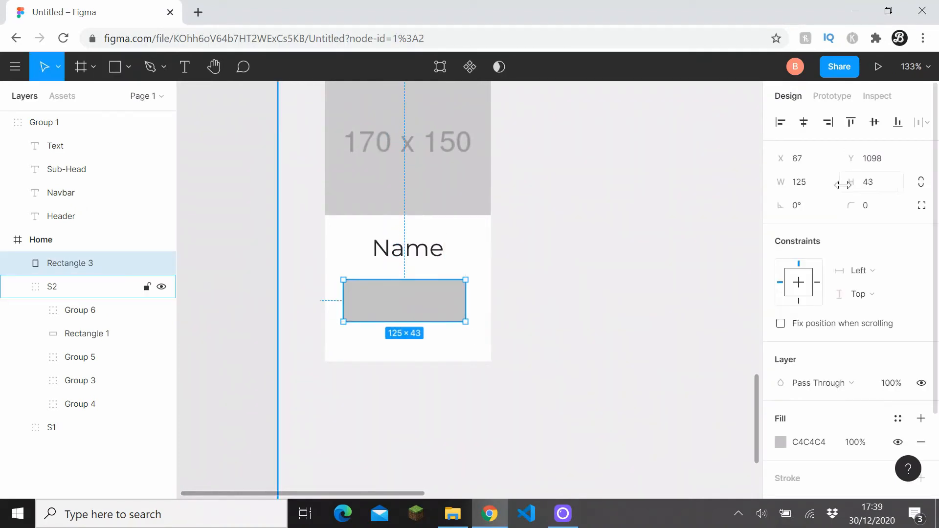
pyautogui.click(878, 182)
pyautogui.write('45')
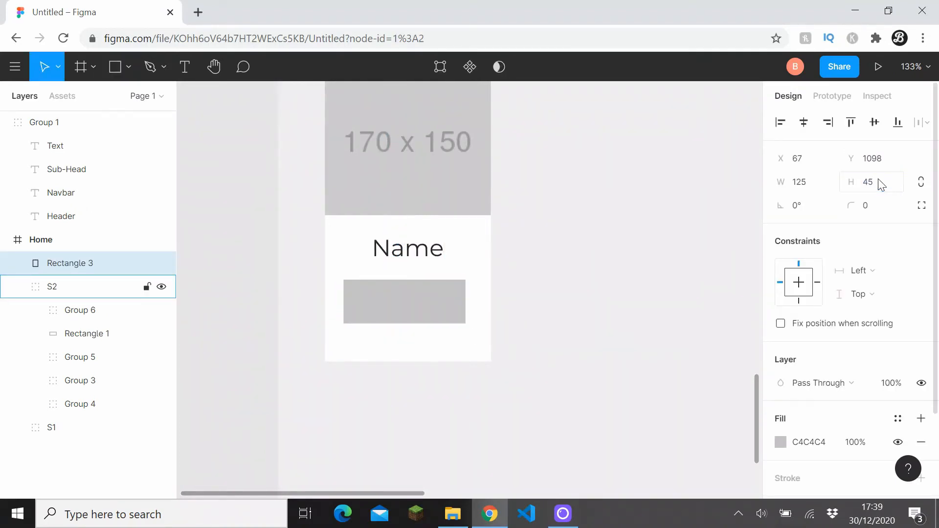
pyautogui.click(890, 211)
pyautogui.write('5')
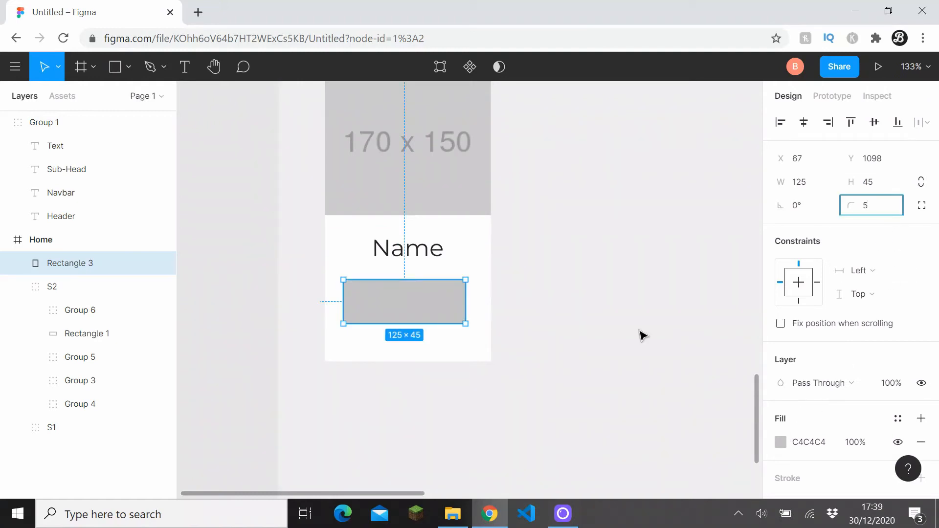
# - Give the button the truck icon's dark 363636 fill
pyautogui.scroll(-5, 642, 333)
pyautogui.keyDown('ctrl'); pyautogui.click(418, 237); pyautogui.keyUp('ctrl')
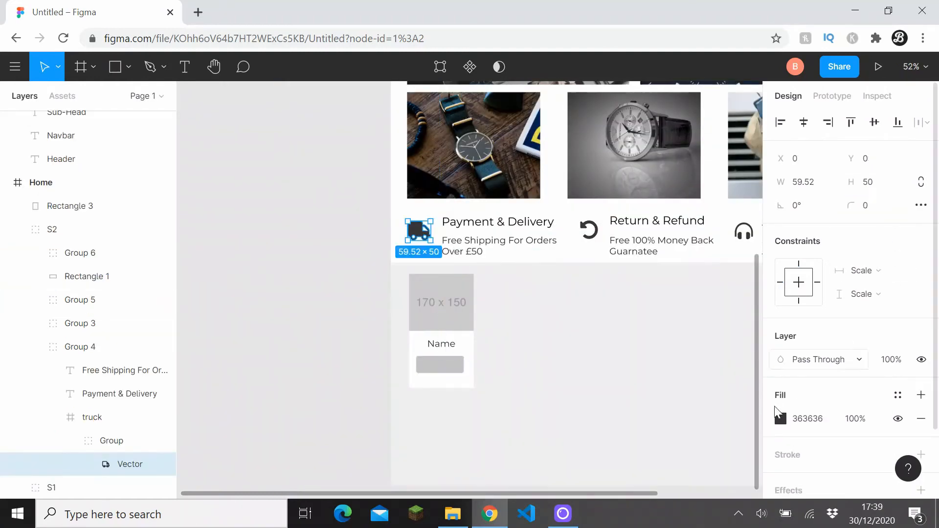
pyautogui.click(807, 419)
pyautogui.click(443, 368)
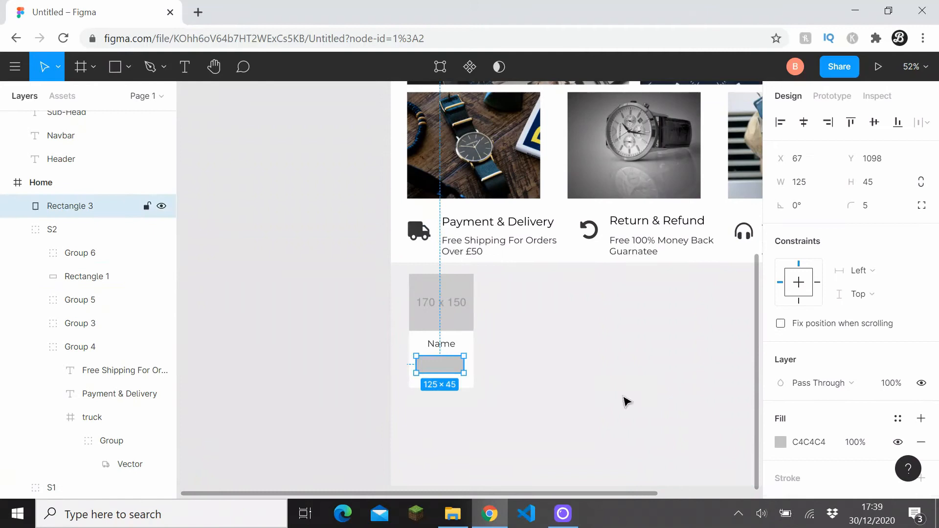
pyautogui.click(809, 446)
pyautogui.write('363636')
pyautogui.click(366, 358)
pyautogui.scroll(4, 444, 372)
# - Set the button's height to 30
pyautogui.click(446, 375)
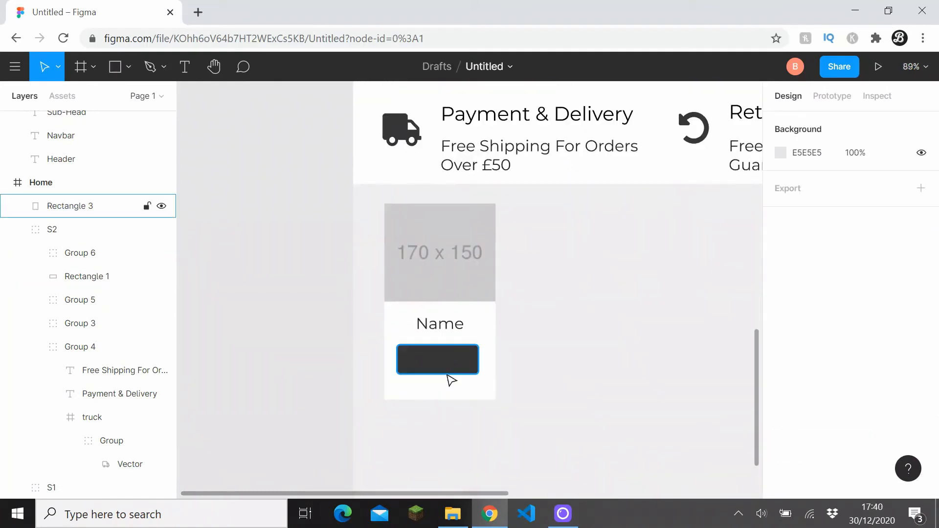
pyautogui.scroll(-1, 449, 342)
pyautogui.scroll(3, 454, 335)
pyautogui.click(454, 337)
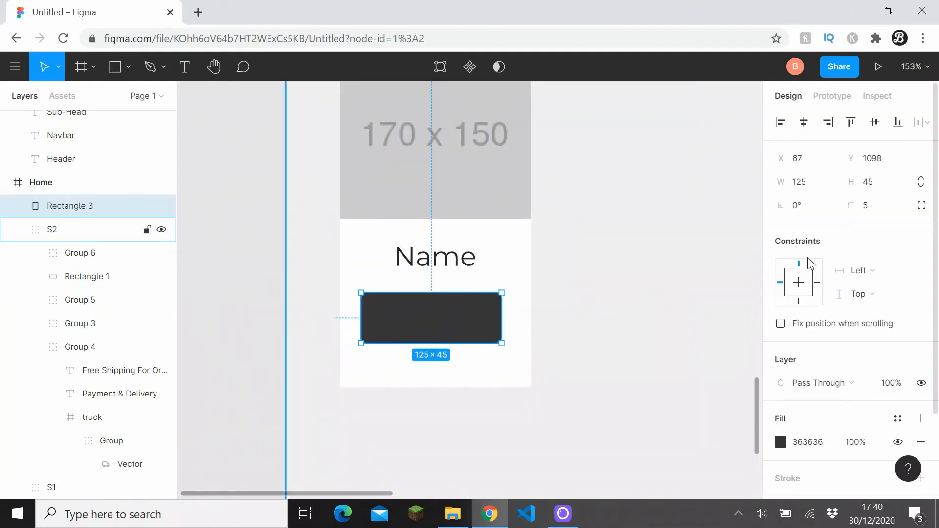
pyautogui.click(887, 188)
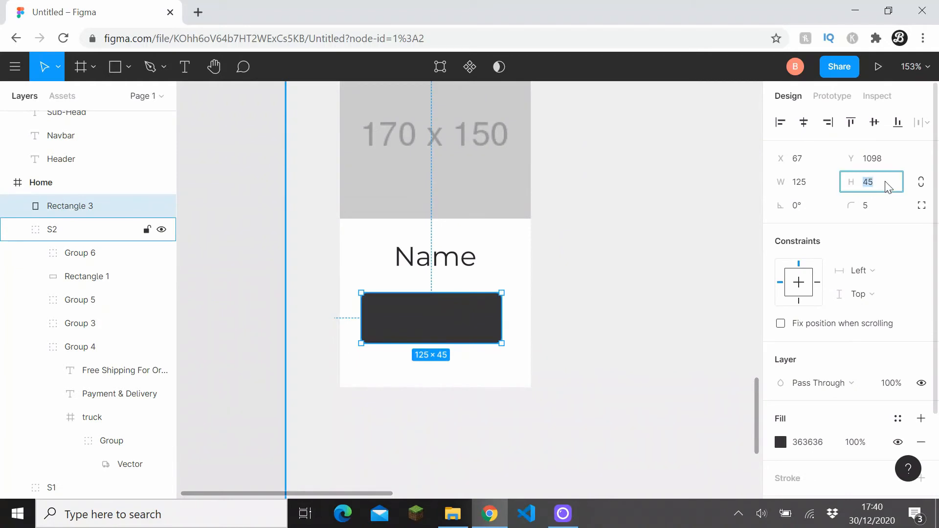
pyautogui.write('20')
pyautogui.press('Return')
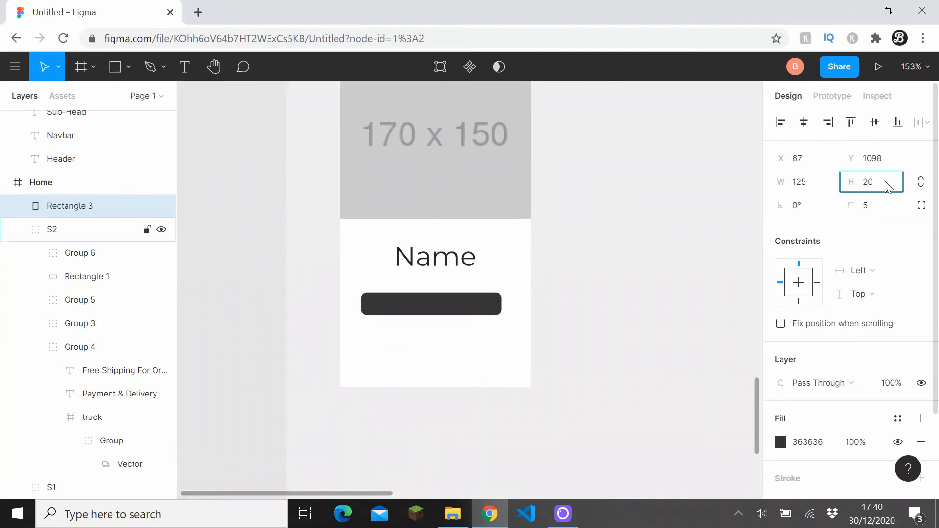
pyautogui.write('30')
pyautogui.press('Return')
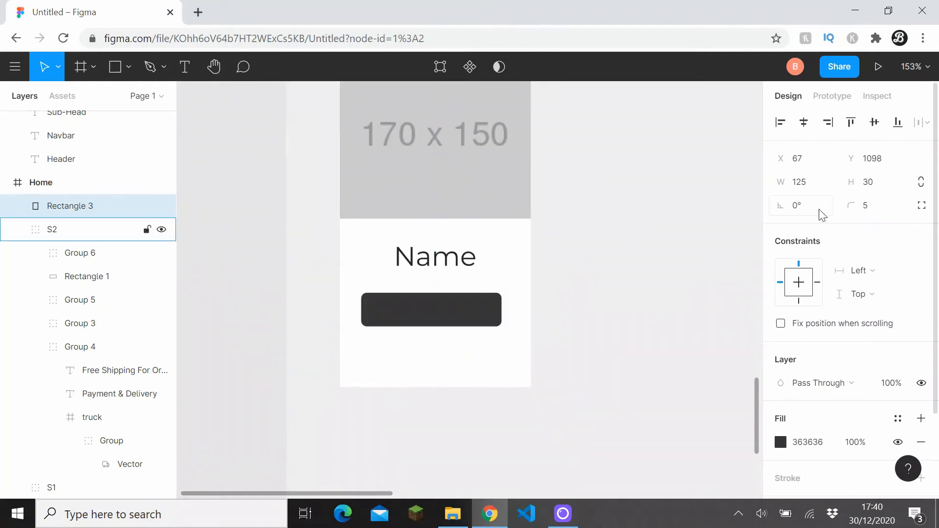
# - Position the button under Name and move its layer into S2
pyautogui.click(804, 168)
pyautogui.click(669, 268)
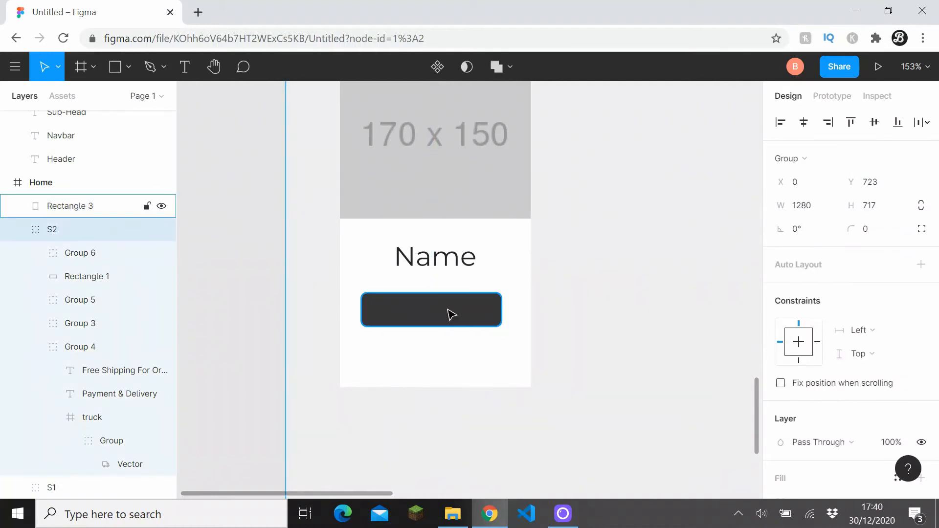
pyautogui.click(432, 318)
pyautogui.moveTo(431, 318); pyautogui.dragTo(440, 357)
pyautogui.keyDown('ctrl'); pyautogui.scroll(-5, 406, 323); pyautogui.keyUp('ctrl')
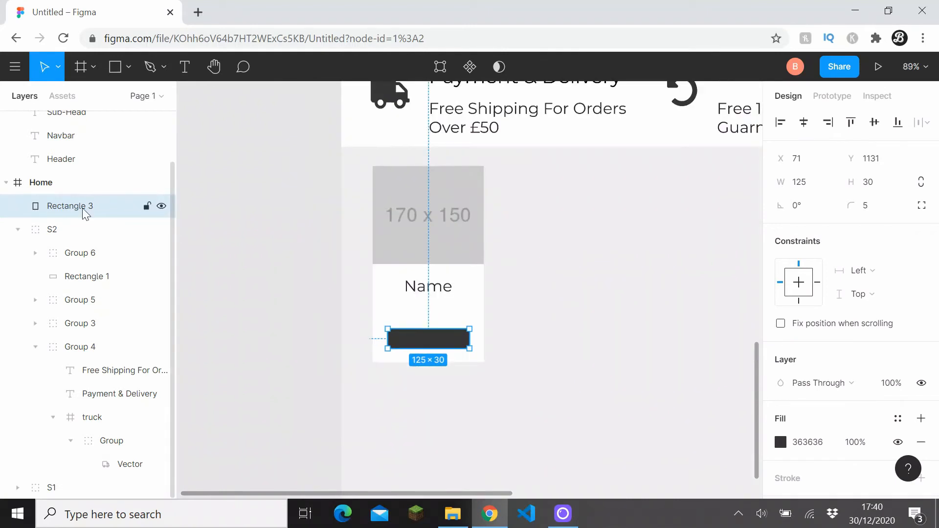
pyautogui.moveTo(86, 213); pyautogui.dragTo(86, 229)
pyautogui.click(17, 212)
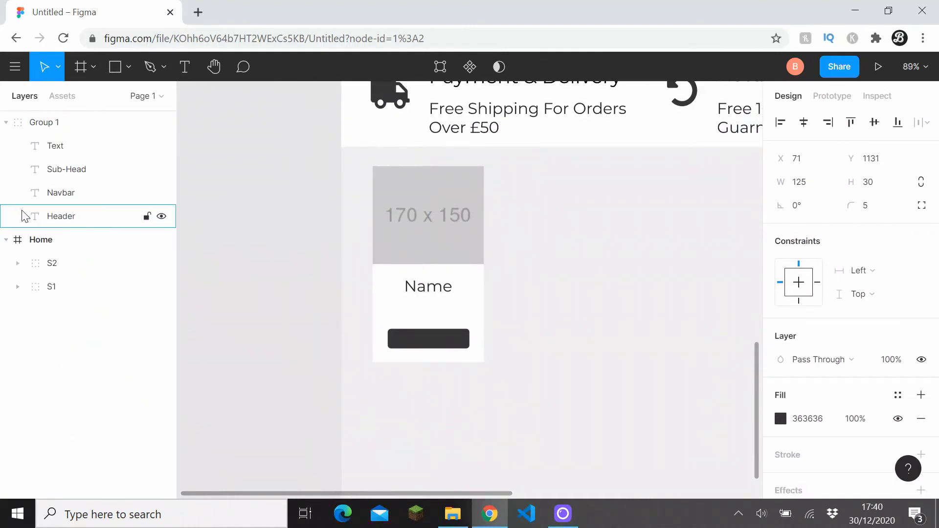
# - Paste a copy of the Name text onto the dark button and make it white
pyautogui.click(22, 216)
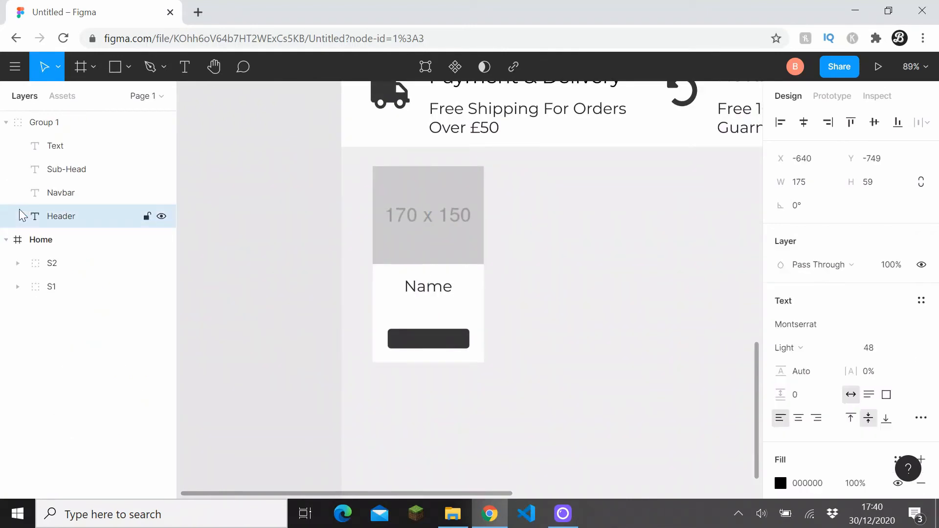
pyautogui.click(433, 292)
pyautogui.hotkey('ctrl', 'v')
pyautogui.moveTo(431, 287); pyautogui.dragTo(453, 344)
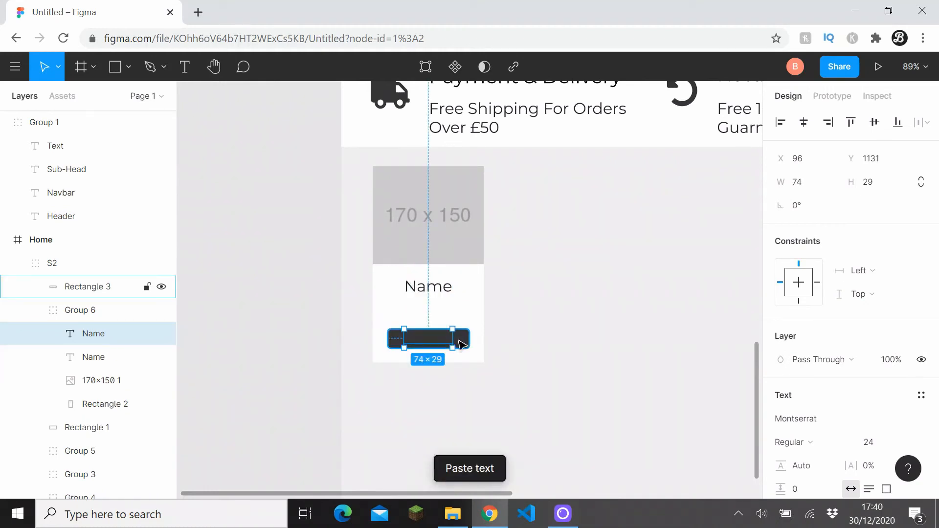
pyautogui.scroll(-5, 830, 419)
pyautogui.click(814, 359)
pyautogui.write('ff')
pyautogui.click(220, 329)
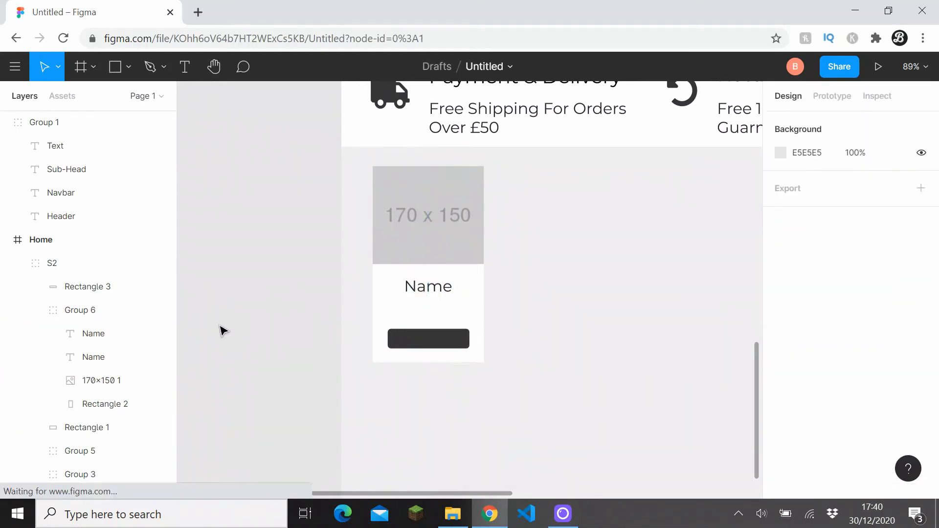
# - Move the label layer above the button, set its size to 18 and centre it
pyautogui.scroll(-3, 223, 331)
pyautogui.scroll(4, 319, 339)
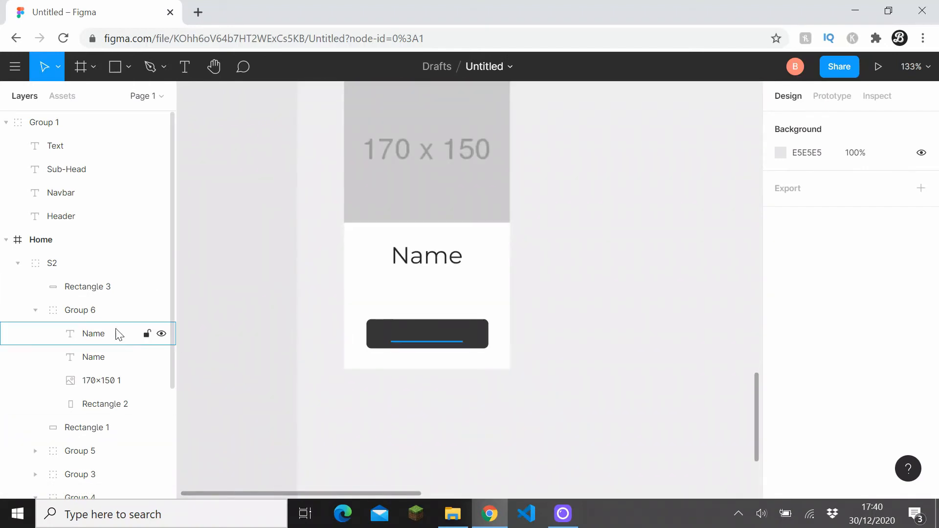
pyautogui.moveTo(87, 331); pyautogui.dragTo(87, 282)
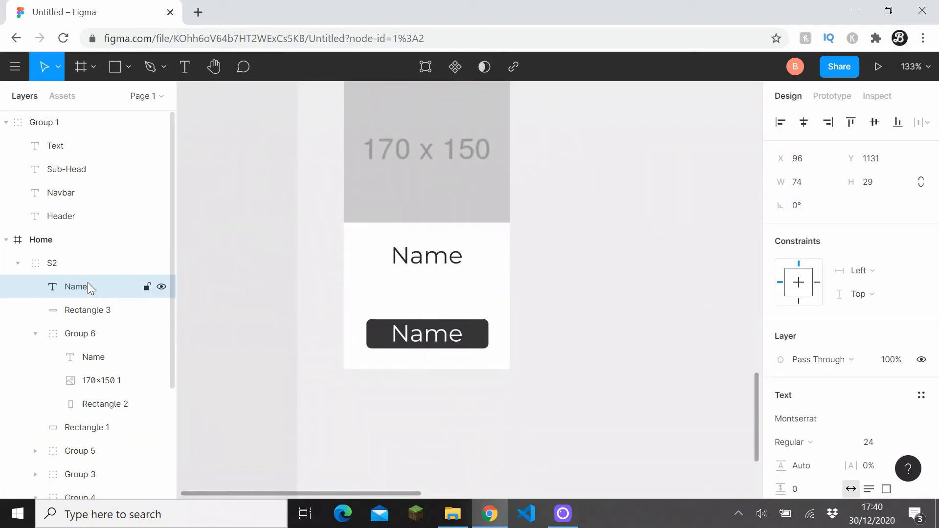
pyautogui.click(912, 443)
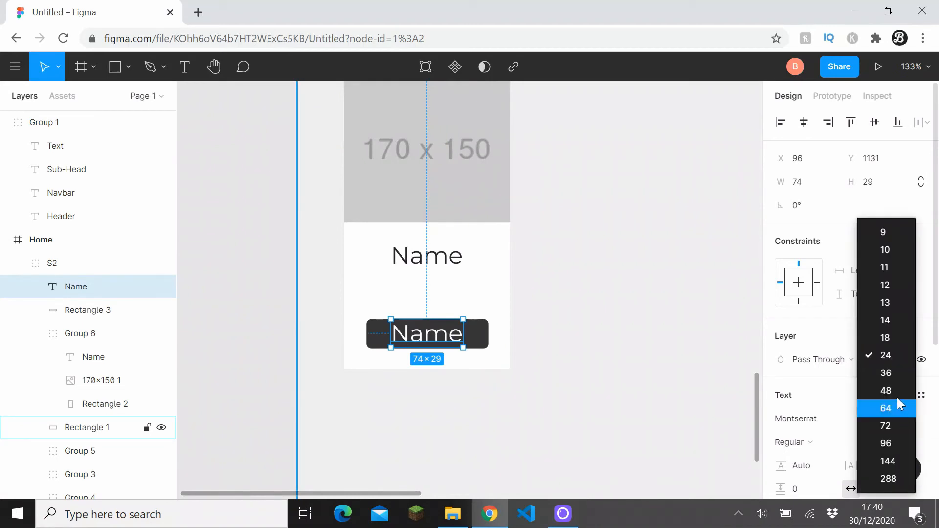
pyautogui.click(885, 337)
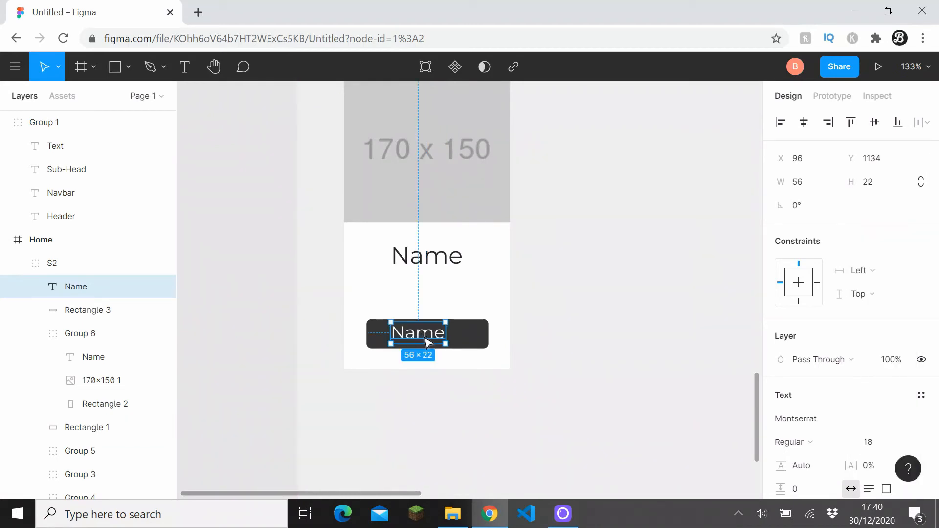
pyautogui.moveTo(424, 342); pyautogui.dragTo(433, 342)
pyautogui.click(241, 333)
pyautogui.scroll(-5, 280, 319)
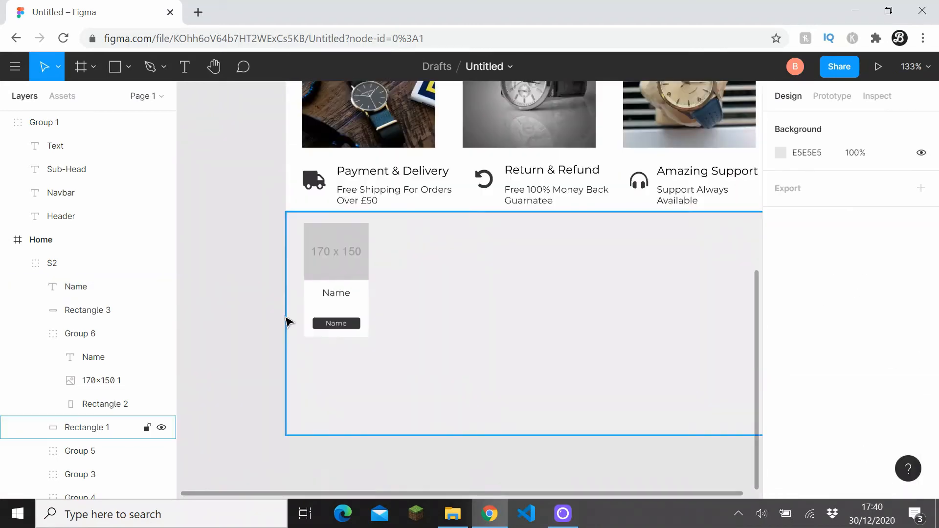
# - Duplicate the product card twice to the right, then undo the copies
pyautogui.click(19, 264)
pyautogui.scroll(-2, 367, 304)
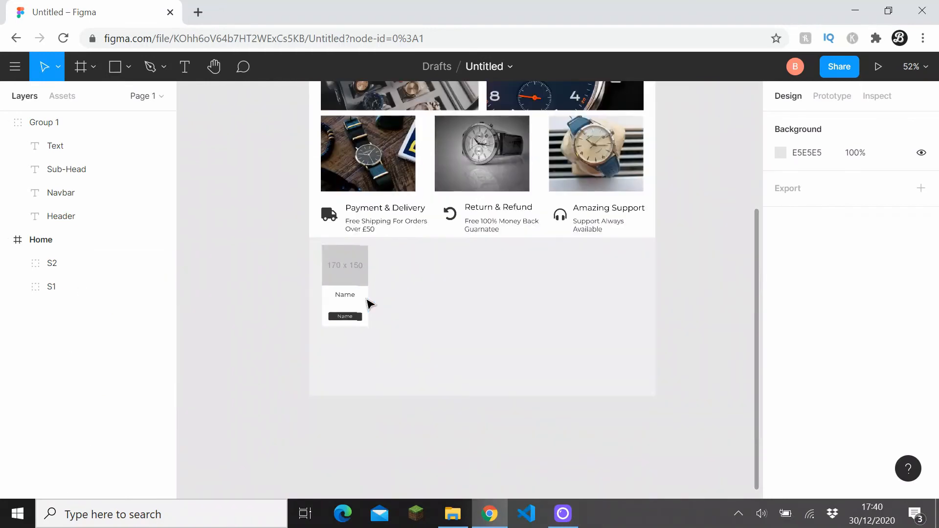
pyautogui.doubleClick(348, 314)
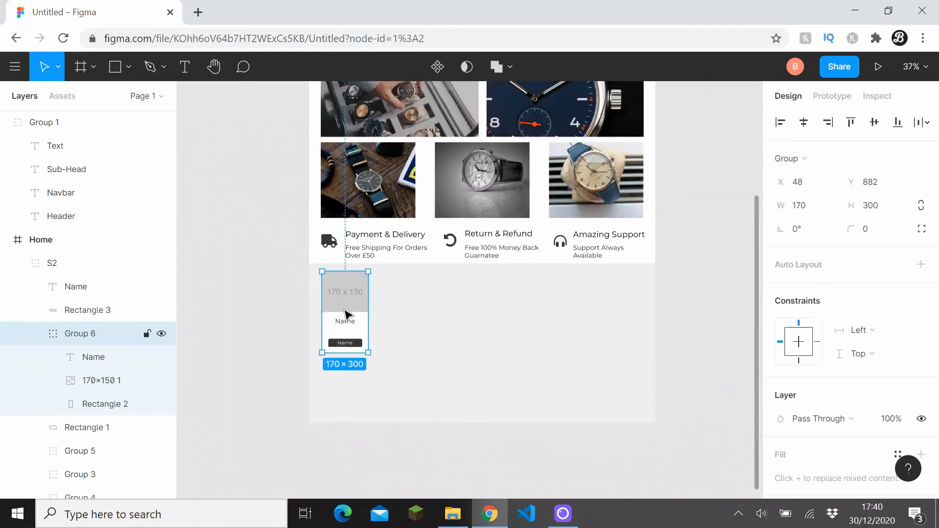
pyautogui.moveTo(347, 313); pyautogui.dragTo(447, 324)
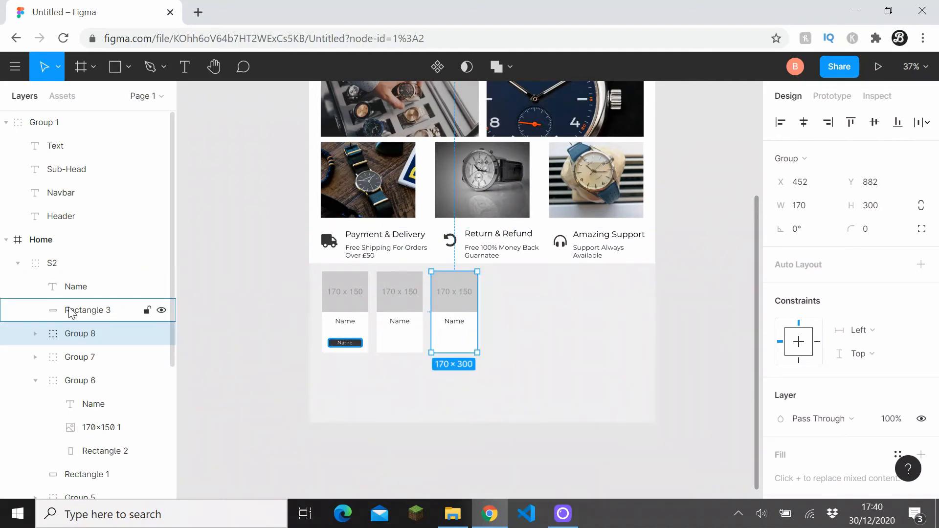
pyautogui.scroll(-3, 70, 312)
pyautogui.click(35, 307)
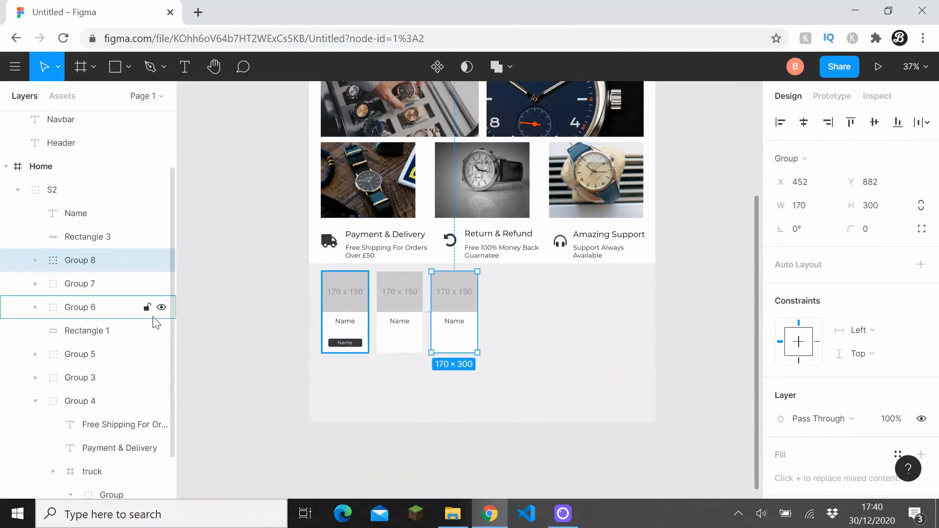
pyautogui.moveTo(446, 329); pyautogui.dragTo(561, 327)
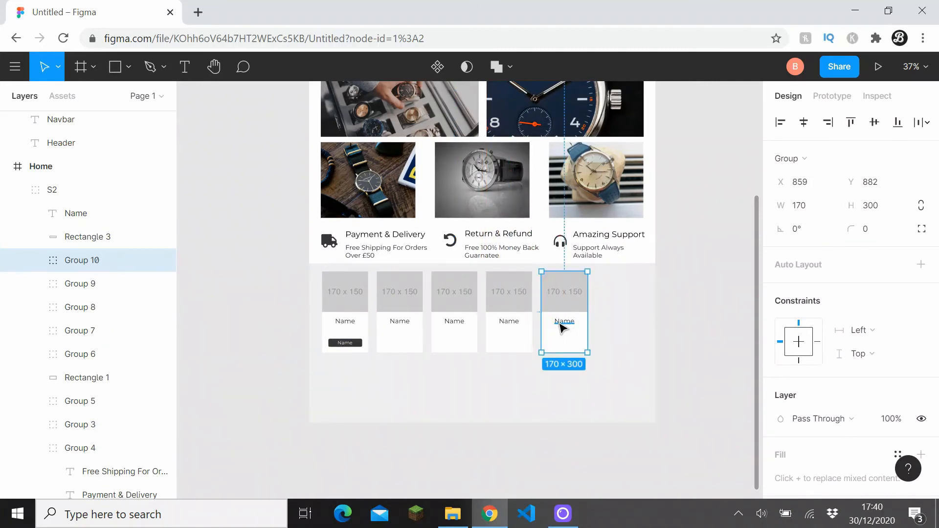
pyautogui.hotkey('ctrl', 'z')
pyautogui.hotkey('ctrl', 'z')
pyautogui.hotkey('ctrl', 'z')
pyautogui.hotkey('ctrl', 'z')
pyautogui.hotkey('ctrl', 'z')
pyautogui.hotkey('ctrl', 'z')
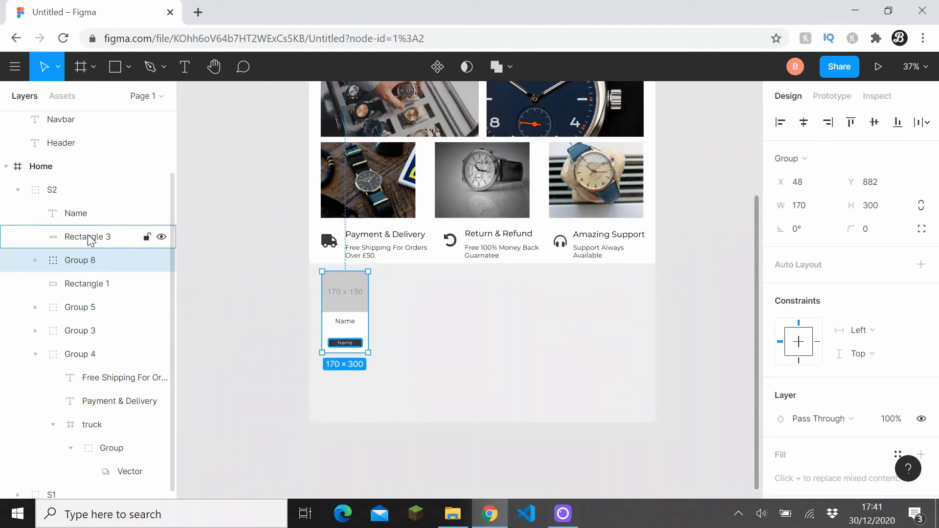
# - Move the dark button and its Name label into Group 6
pyautogui.click(90, 238)
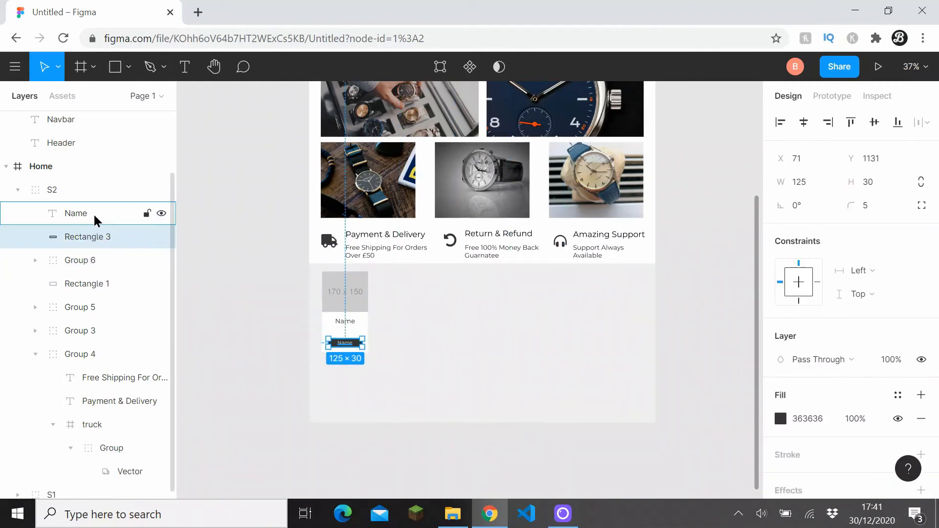
pyautogui.keyDown('shift'); pyautogui.click(93, 213); pyautogui.keyUp('shift')
pyautogui.moveTo(92, 259); pyautogui.dragTo(94, 260)
pyautogui.click(235, 265)
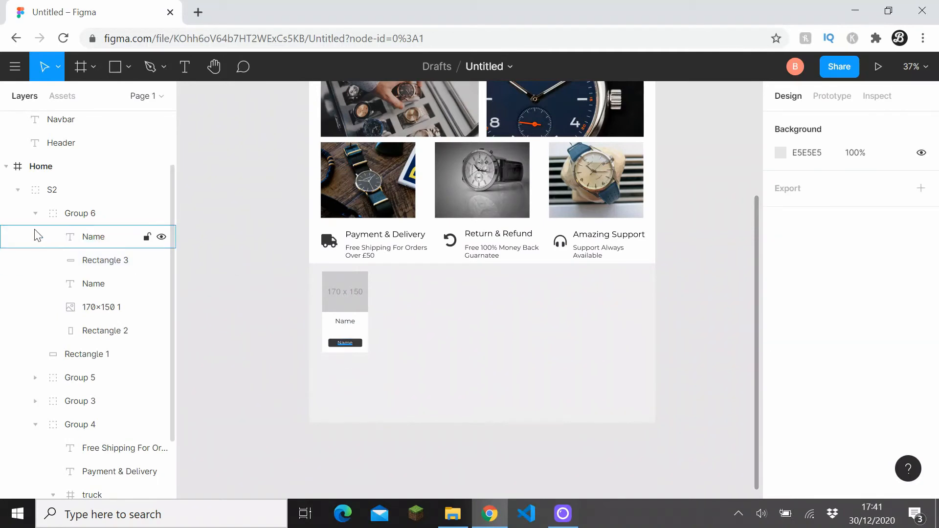
pyautogui.click(35, 214)
pyautogui.click(347, 315)
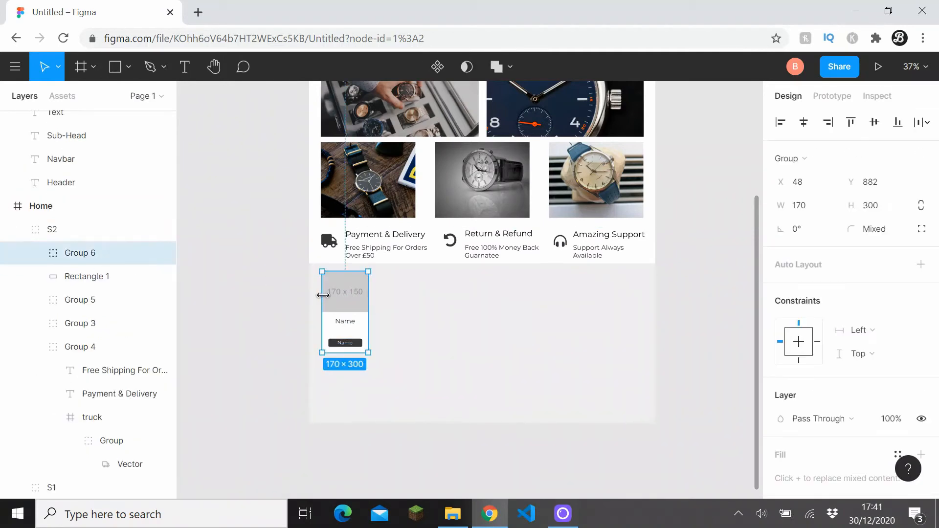
# - Duplicate the product card into a row of five spaced 32 px apart, then select all five
pyautogui.keyDown('alt'); pyautogui.moveTo(348, 315); pyautogui.dragTo(559, 331); pyautogui.keyUp('alt')
pyautogui.keyDown('shift'); pyautogui.click(502, 333); pyautogui.keyUp('shift')
pyautogui.keyDown('shift'); pyautogui.click(447, 311); pyautogui.keyUp('shift')
pyautogui.keyDown('shift'); pyautogui.click(396, 315); pyautogui.keyUp('shift')
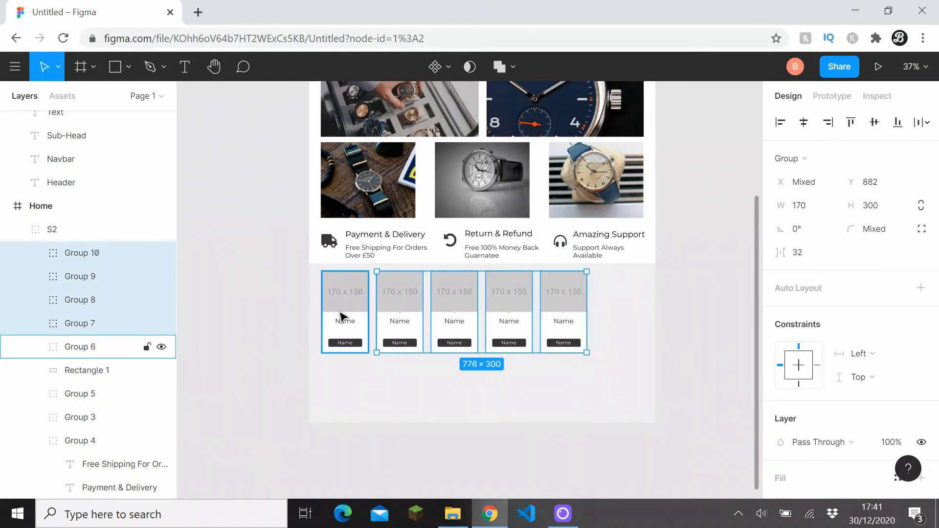
pyautogui.keyDown('shift'); pyautogui.click(342, 317); pyautogui.keyUp('shift')
# - Group the five cards as Group 11, centre the row horizontally, and nudge it slightly down
pyautogui.hotkey('ctrl', 'g')
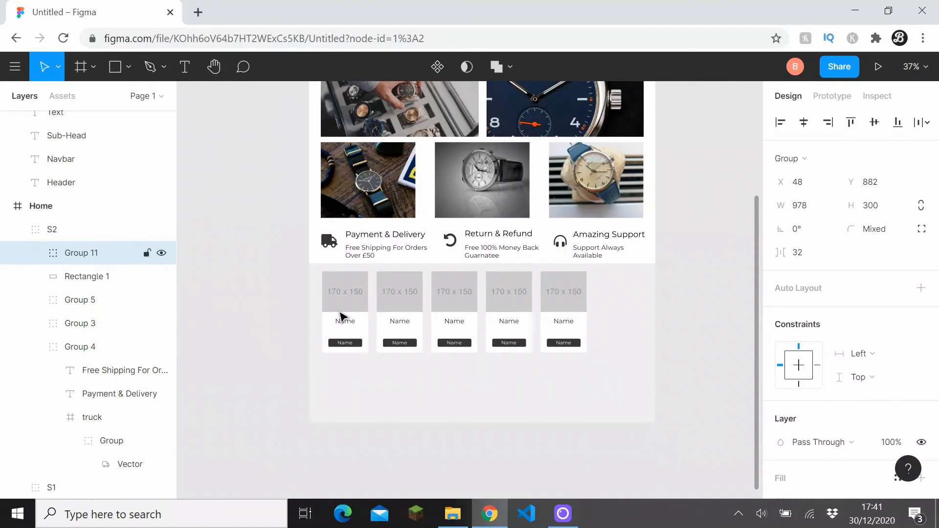
pyautogui.hotkey('alt', 'h')
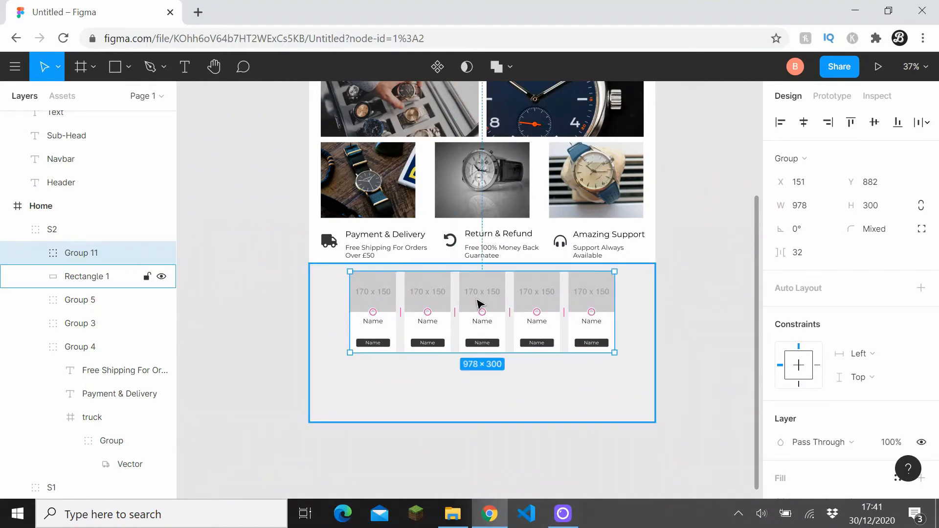
pyautogui.moveTo(477, 303); pyautogui.dragTo(482, 317)
pyautogui.click(742, 285)
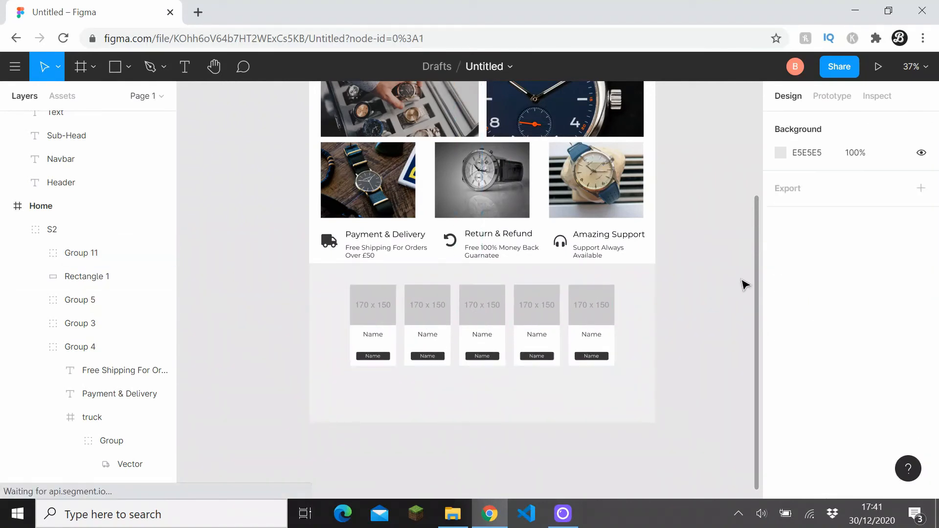
# - Change the grey section background (Rectangle 1) fill to a lighter F5F5F5
pyautogui.scroll(-3, 690, 296)
pyautogui.scroll(-1, 672, 286)
pyautogui.scroll(3, 650, 275)
pyautogui.keyDown('ctrl'); pyautogui.click(610, 294); pyautogui.keyUp('ctrl')
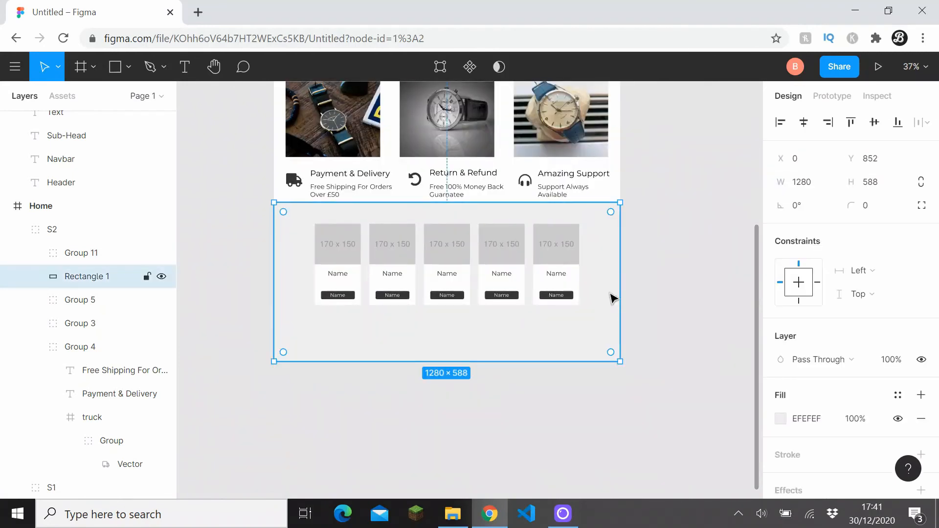
pyautogui.click(780, 419)
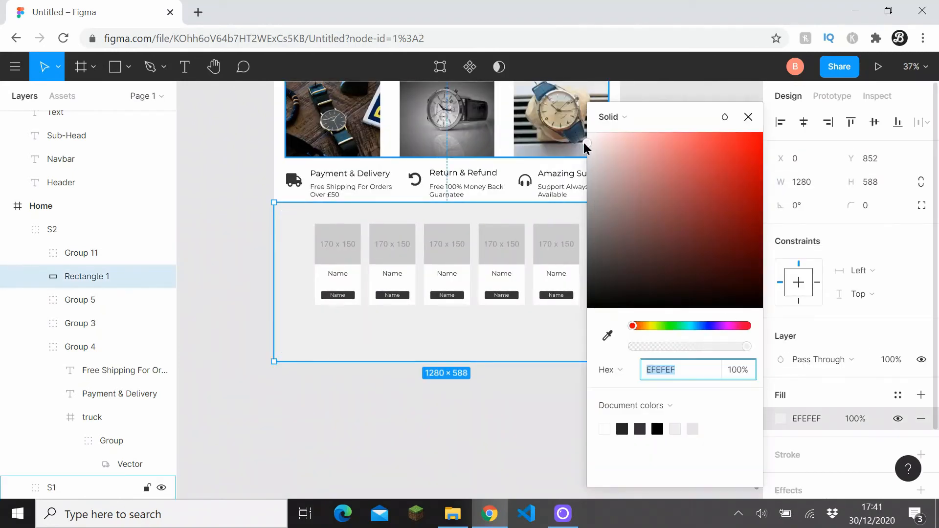
pyautogui.moveTo(583, 142); pyautogui.dragTo(584, 141)
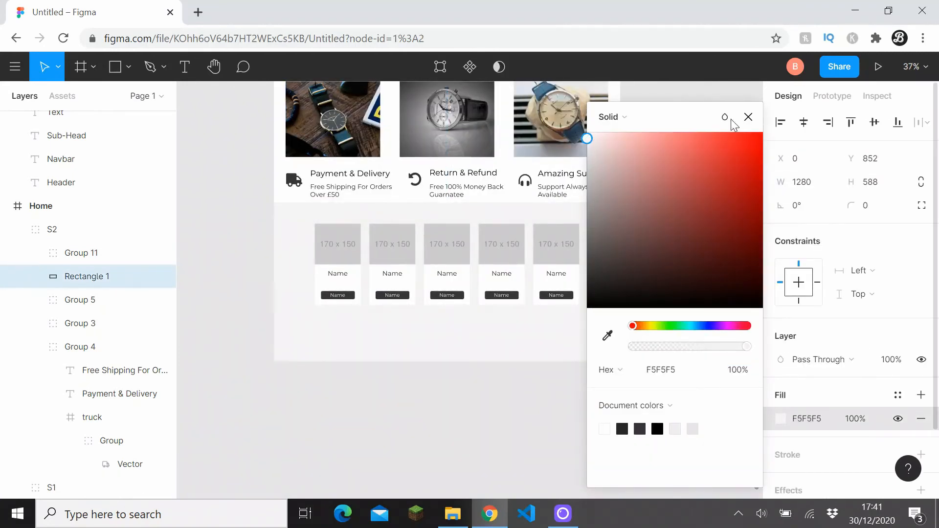
pyautogui.click(748, 116)
pyautogui.click(683, 201)
# - Move the Group 11 card row lower in the section, to Y 1020
pyautogui.scroll(-3, 678, 206)
pyautogui.moveTo(677, 205); pyautogui.dragTo(677, 214)
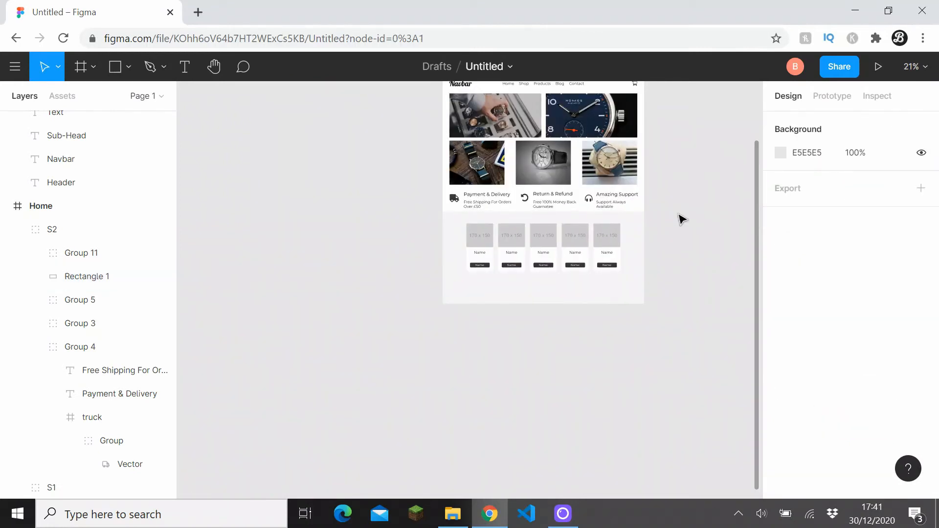
pyautogui.click(27, 229)
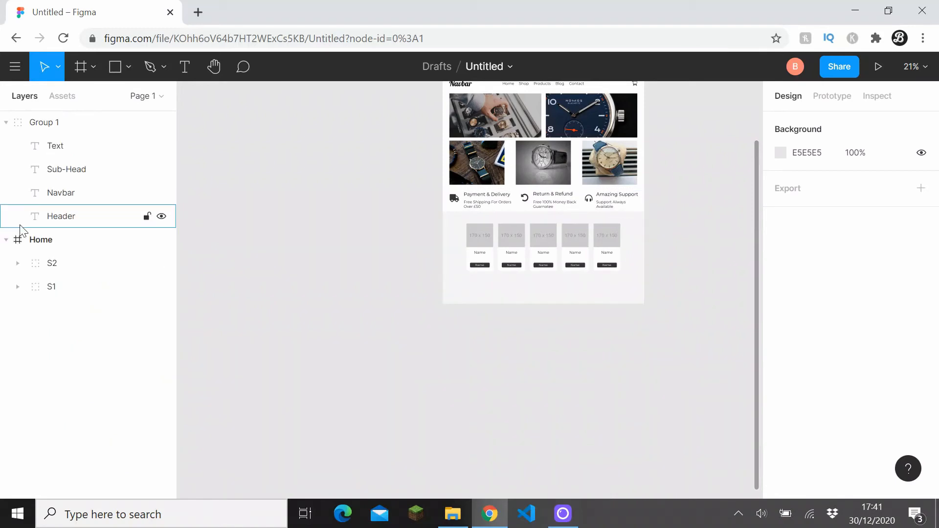
pyautogui.doubleClick(538, 241)
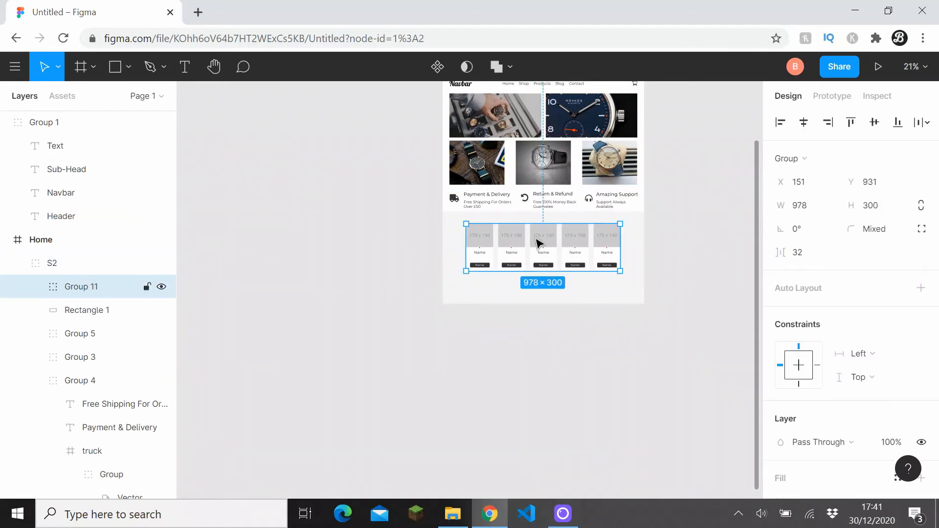
pyautogui.moveTo(539, 257); pyautogui.dragTo(541, 276)
pyautogui.click(681, 265)
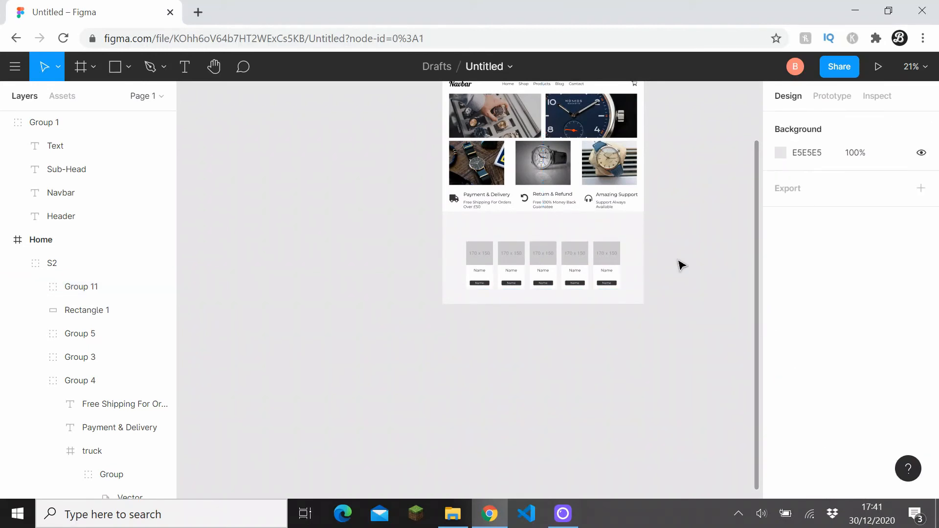
# - Paste a copy of the Header text into the product section and retype it as 'Featured Products'
pyautogui.scroll(5, 611, 229)
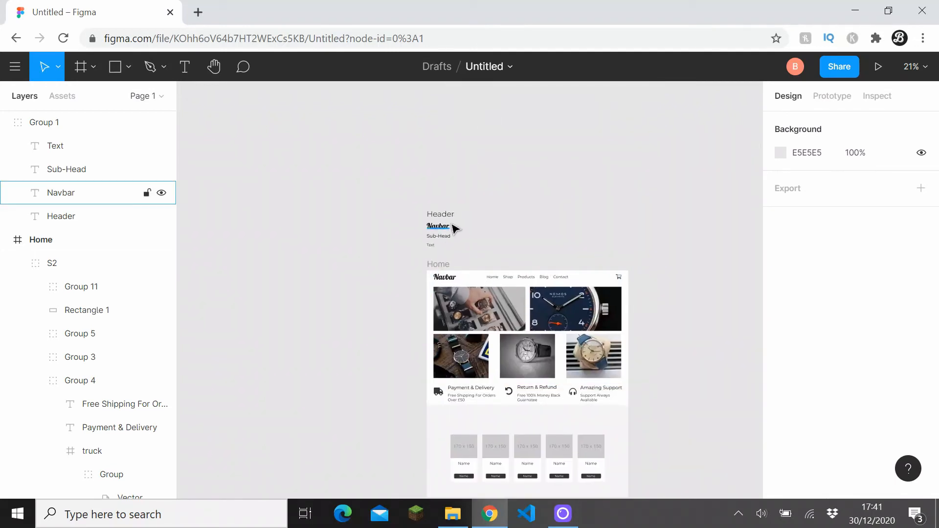
pyautogui.click(453, 227)
pyautogui.scroll(-4, 513, 235)
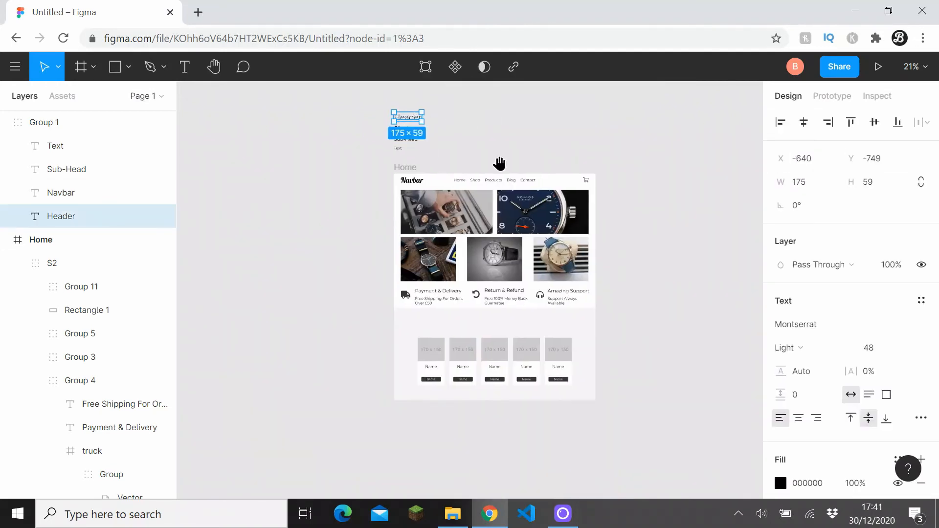
pyautogui.click(462, 288)
pyautogui.hotkey('ctrl', 'v')
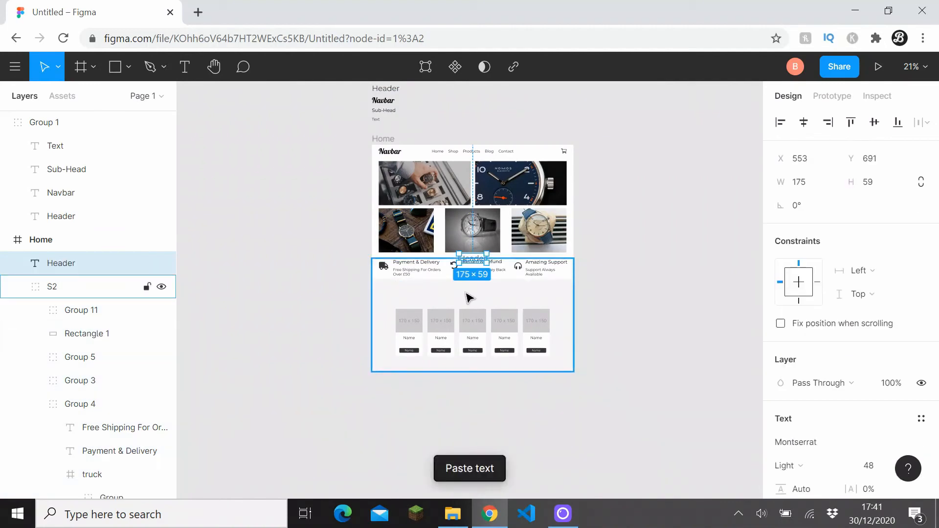
pyautogui.moveTo(467, 266); pyautogui.dragTo(467, 293)
pyautogui.write('Featured Products')
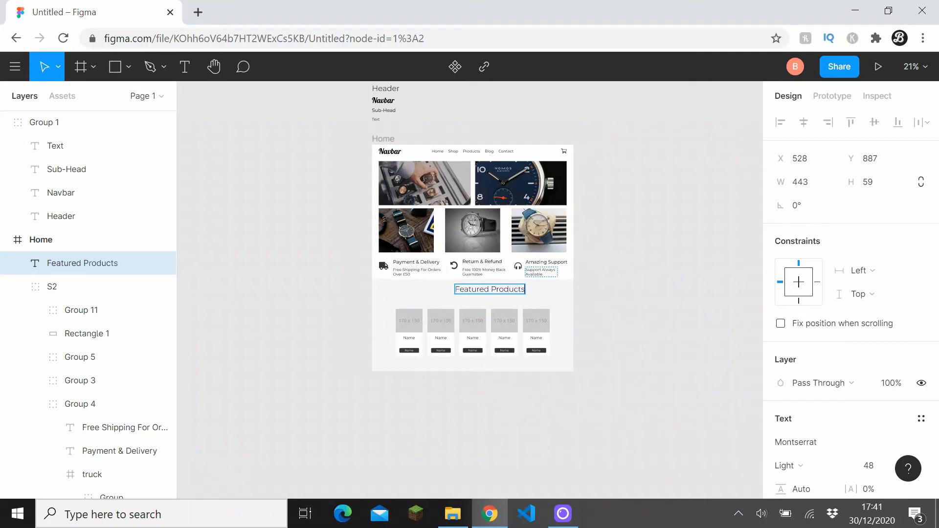
pyautogui.press('Escape')
# - Centre the Featured Products heading horizontally and move its layer into the S2 group
pyautogui.hotkey('alt', 'h')
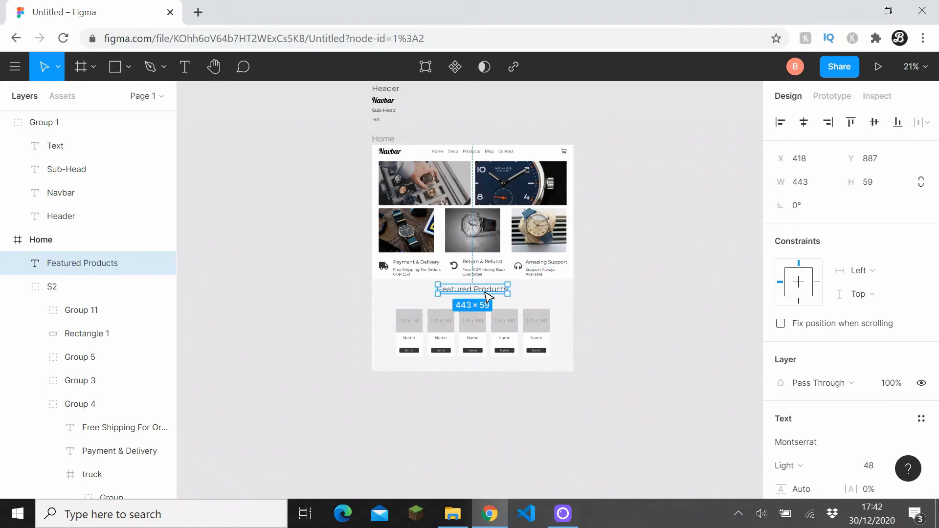
pyautogui.moveTo(485, 287); pyautogui.dragTo(485, 289)
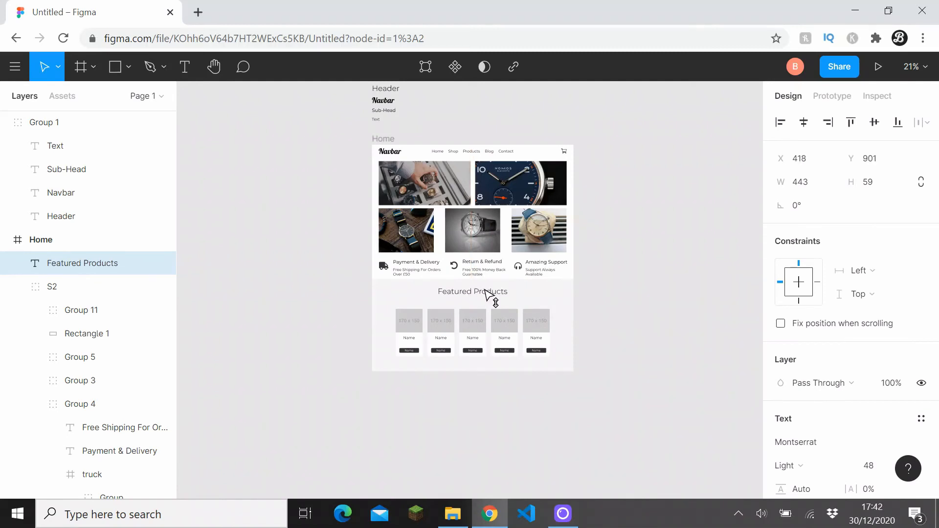
pyautogui.click(287, 295)
pyautogui.moveTo(51, 262); pyautogui.dragTo(54, 290)
pyautogui.click(18, 263)
pyautogui.click(259, 314)
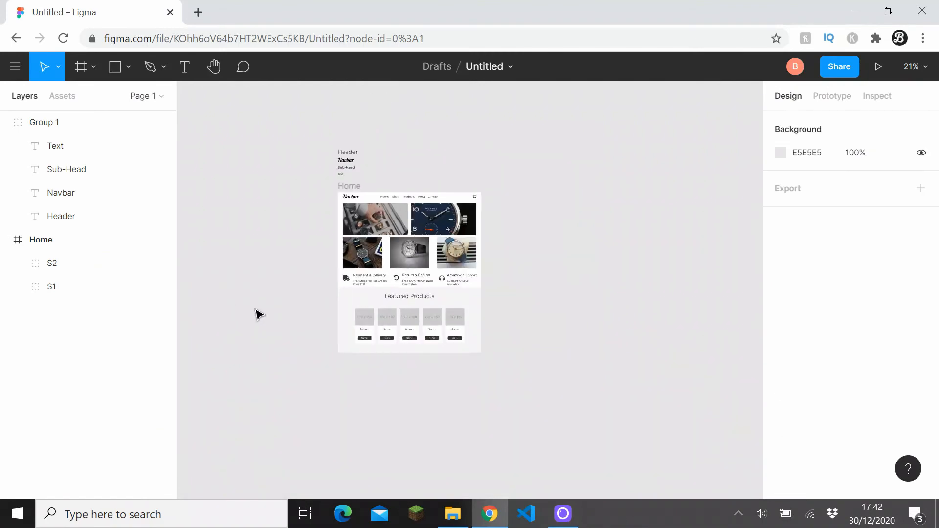
pyautogui.scroll(-3, 383, 256)
pyautogui.scroll(6, 379, 254)
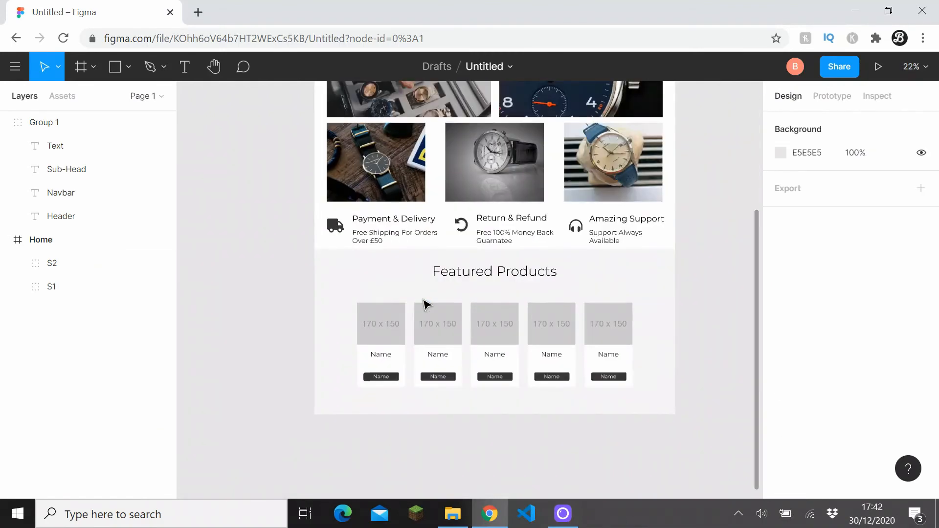
# - Extend Rectangle 1 up to Y 886 and move the heading and Group 11 cards lower, to Y 1070
pyautogui.keyDown('ctrl'); pyautogui.click(419, 287); pyautogui.keyUp('ctrl')
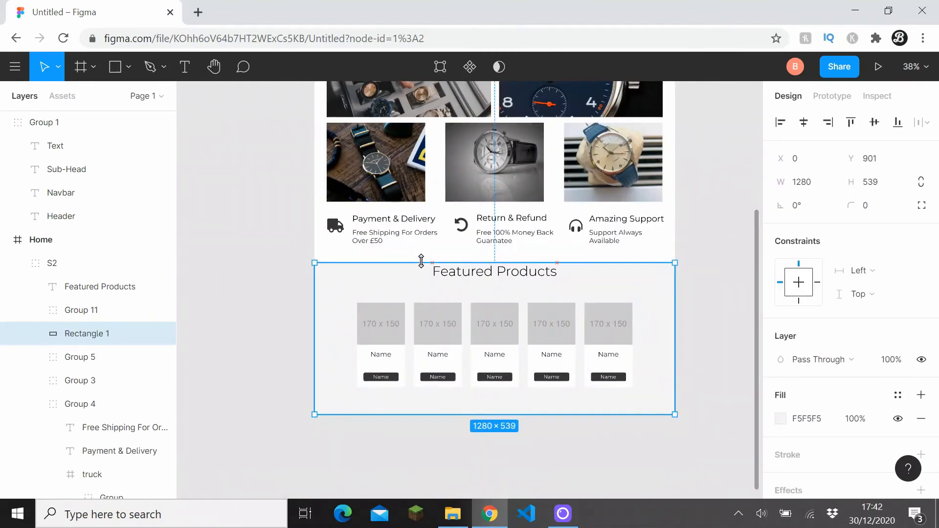
pyautogui.moveTo(421, 261); pyautogui.dragTo(371, 258)
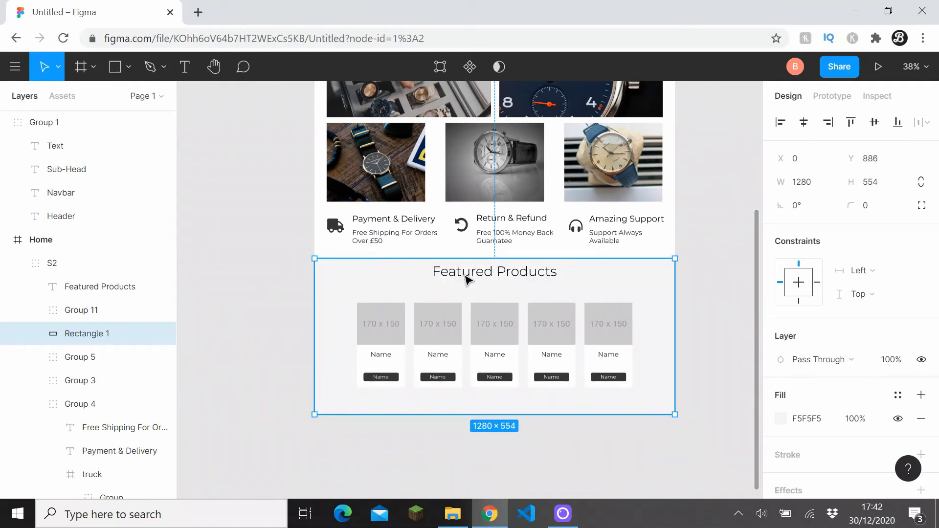
pyautogui.moveTo(465, 274); pyautogui.dragTo(477, 282)
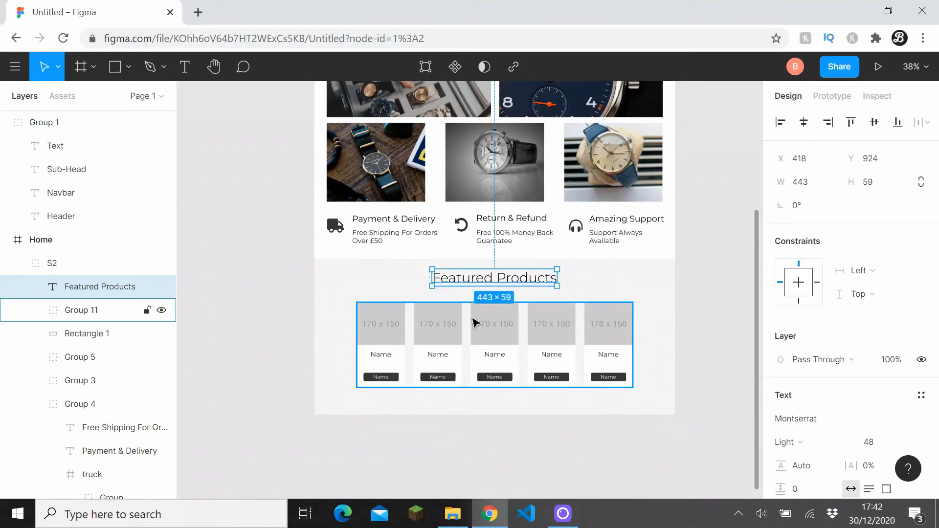
pyautogui.moveTo(473, 325); pyautogui.dragTo(483, 341)
pyautogui.click(691, 289)
pyautogui.scroll(-2, 687, 278)
pyautogui.moveTo(681, 284); pyautogui.dragTo(647, 344)
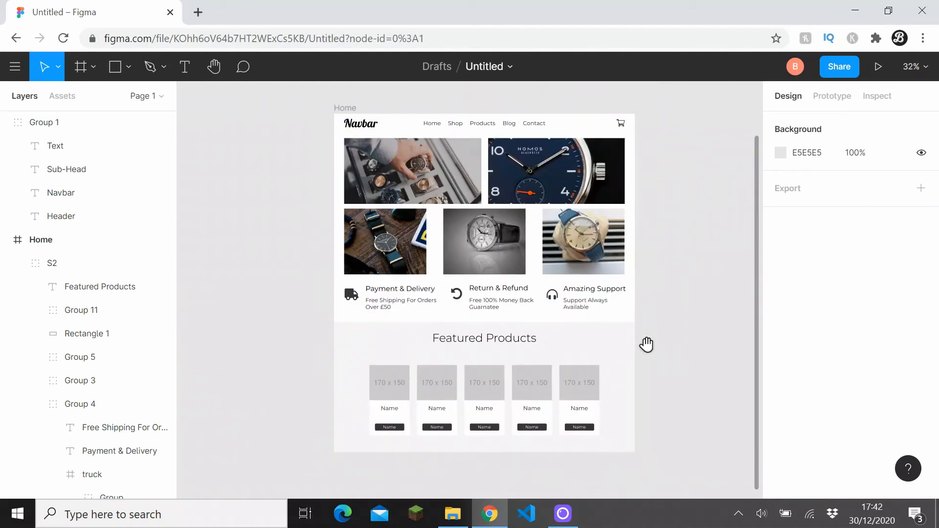
pyautogui.scroll(-1, 620, 299)
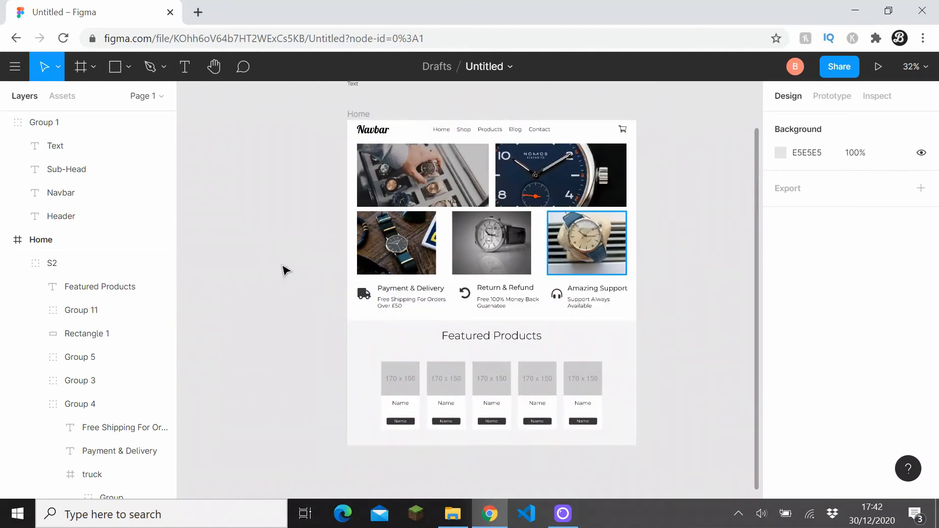
# - Set the Home frame height to 2160 by appending +720 to 1440
pyautogui.click(19, 265)
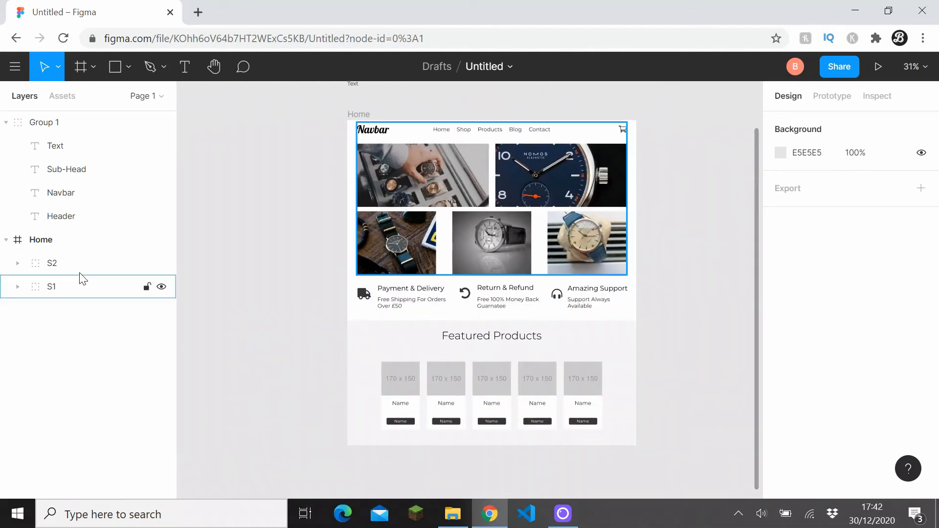
pyautogui.click(91, 243)
pyautogui.click(896, 204)
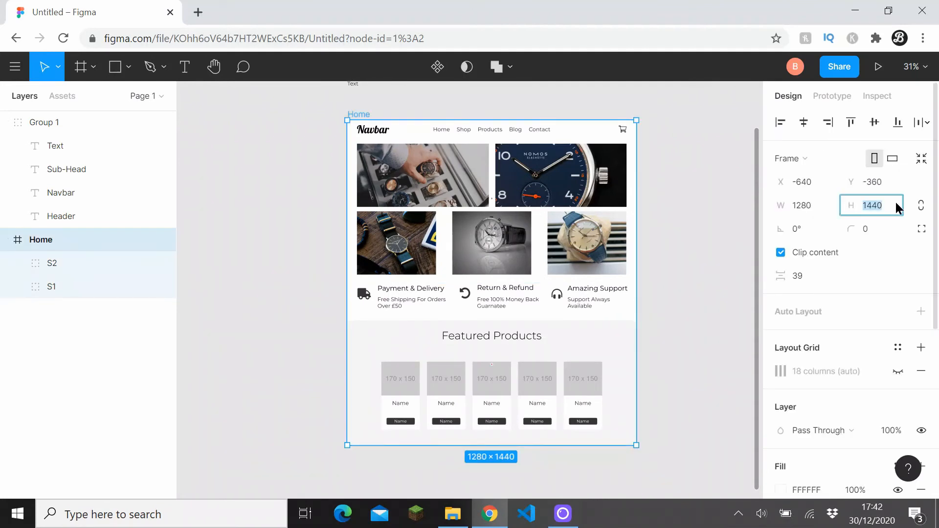
pyautogui.click(898, 206)
pyautogui.write('+720')
pyautogui.press('Return')
pyautogui.scroll(-6, 612, 335)
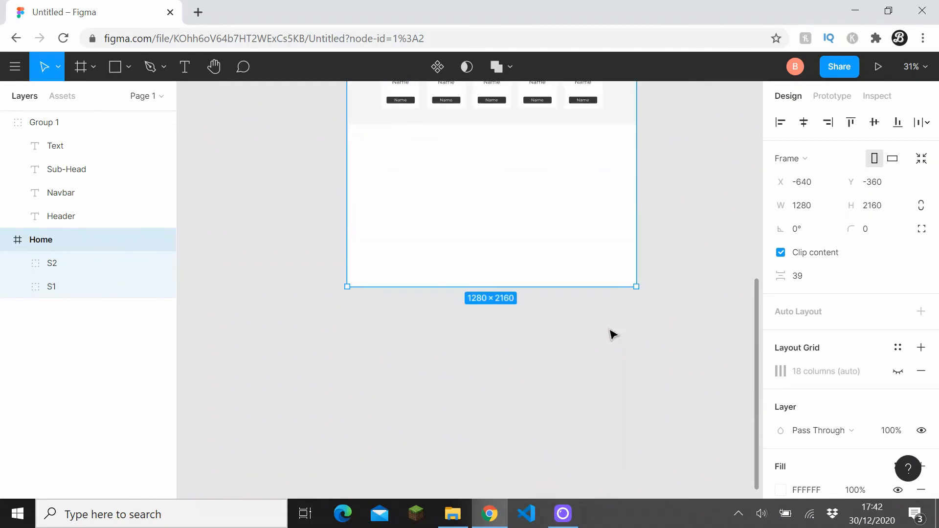
pyautogui.keyDown('ctrl'); pyautogui.scroll(2, 608, 308); pyautogui.keyUp('ctrl')
pyautogui.scroll(4, 606, 398)
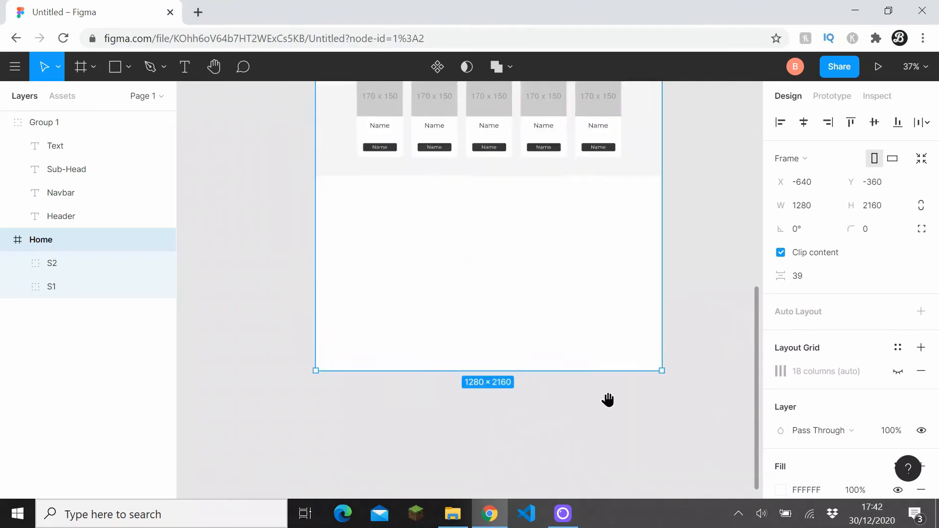
# - Duplicate the heading below the product section, retype it 'Our Customers Say', and centre it
pyautogui.doubleClick(523, 117)
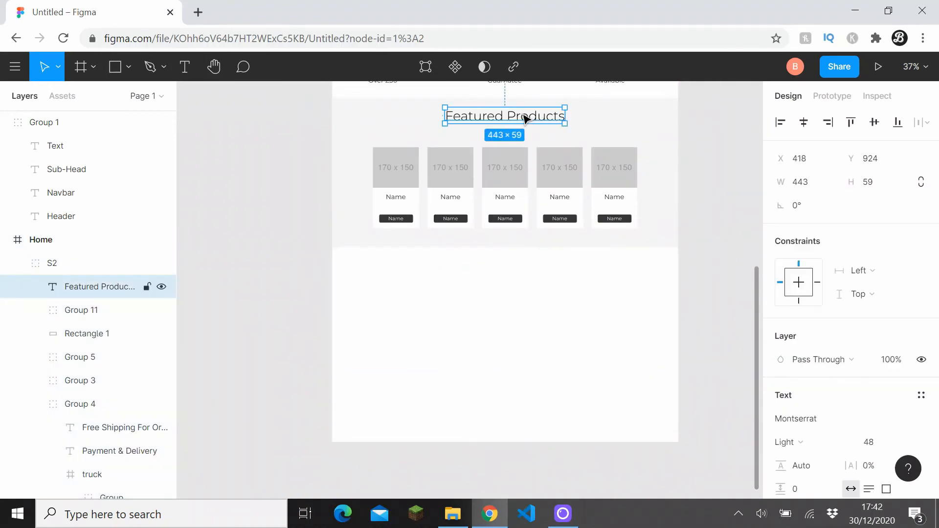
pyautogui.hotkey('ctrl', 'v')
pyautogui.moveTo(147, 279); pyautogui.dragTo(98, 249)
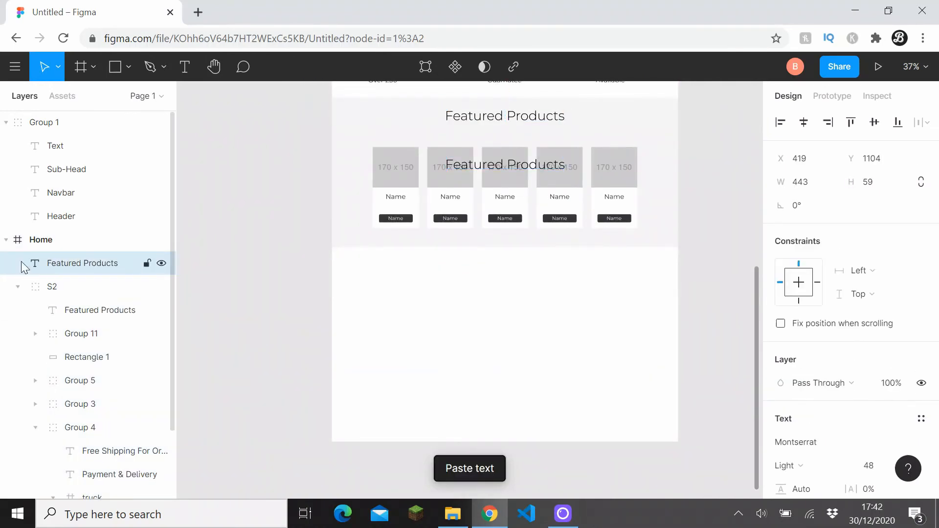
pyautogui.moveTo(504, 166); pyautogui.dragTo(502, 272)
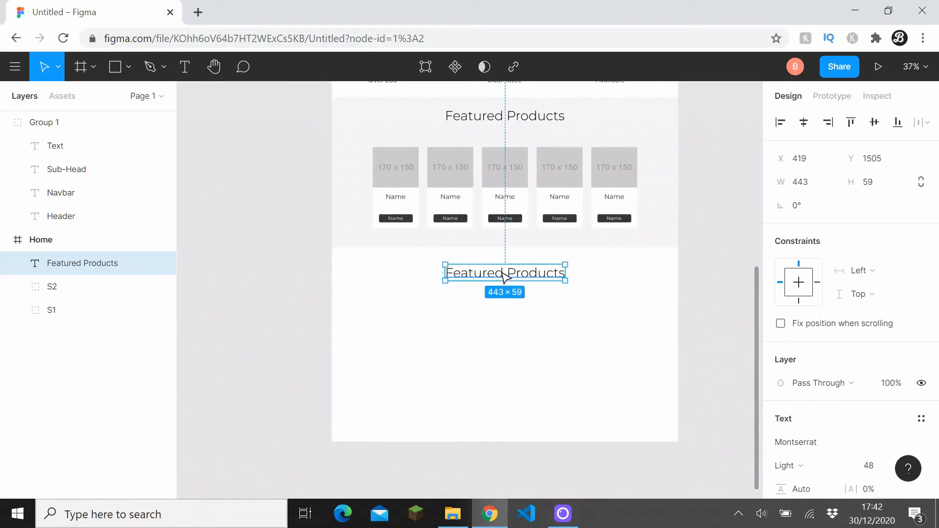
pyautogui.doubleClick(503, 272)
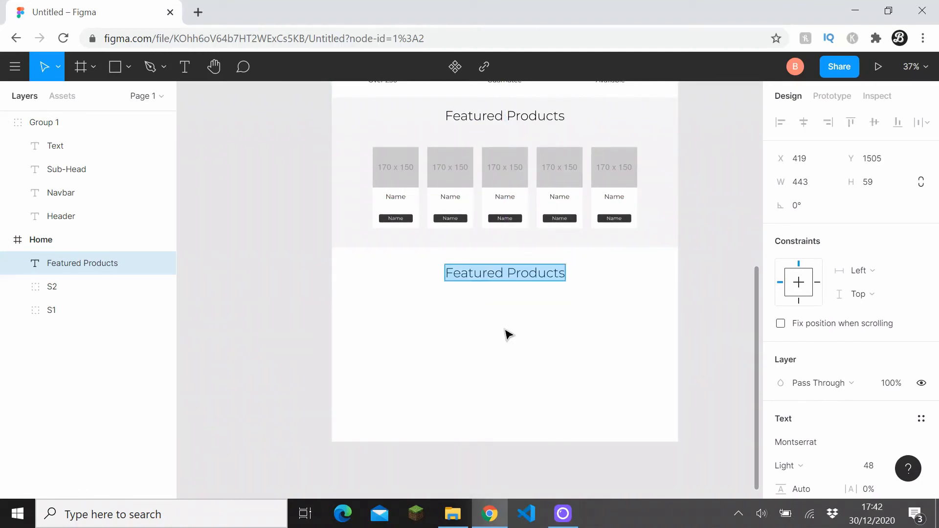
pyautogui.write('Our')
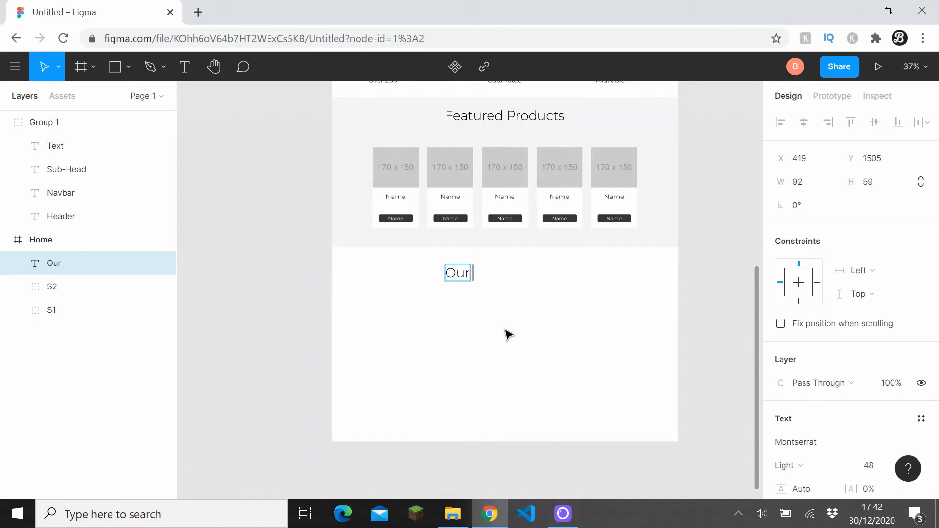
pyautogui.write(" Customers's")
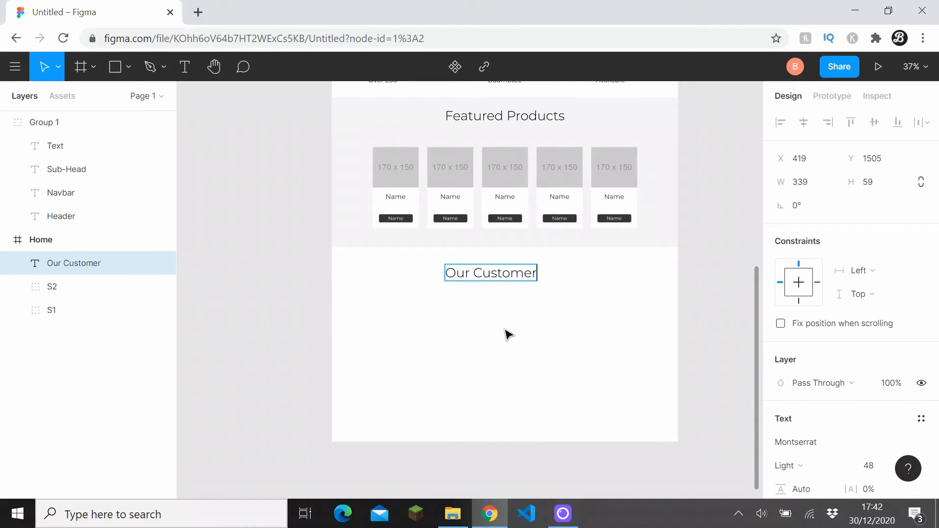
pyautogui.press('BackSpace')
pyautogui.press('BackSpace')
pyautogui.write('Sa')
pyautogui.press('Escape')
pyautogui.hotkey('alt', 'h')
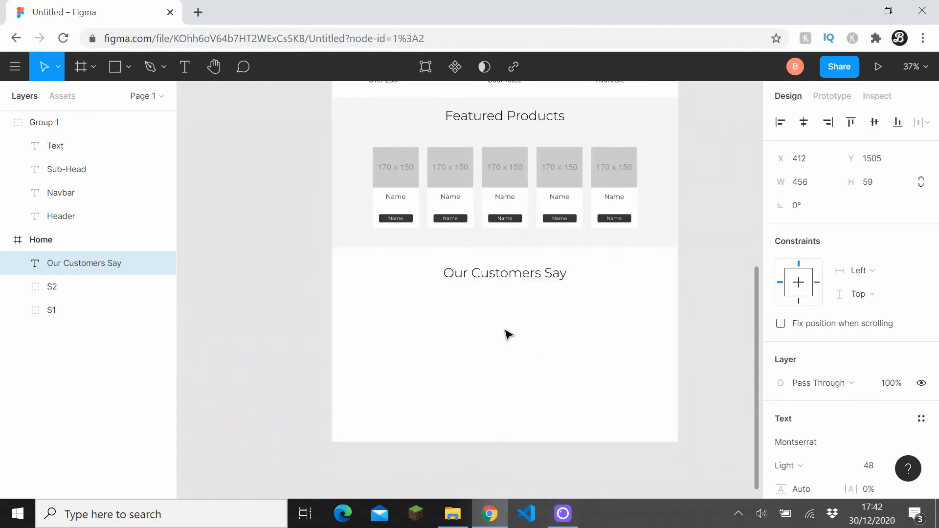
pyautogui.moveTo(542, 276); pyautogui.dragTo(543, 270)
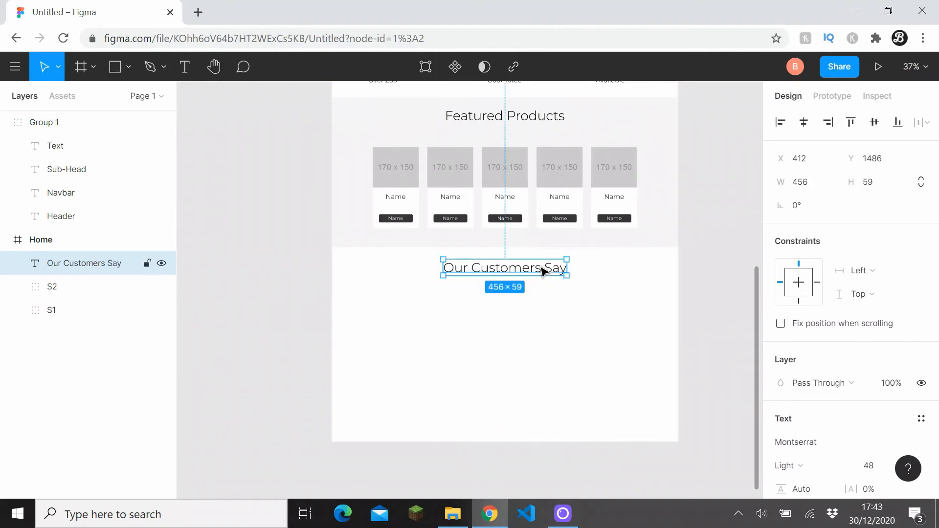
pyautogui.click(278, 292)
# - Open loremipsum.io in a new browser tab
pyautogui.click(198, 12)
pyautogui.write('lor')
pyautogui.press('Return')
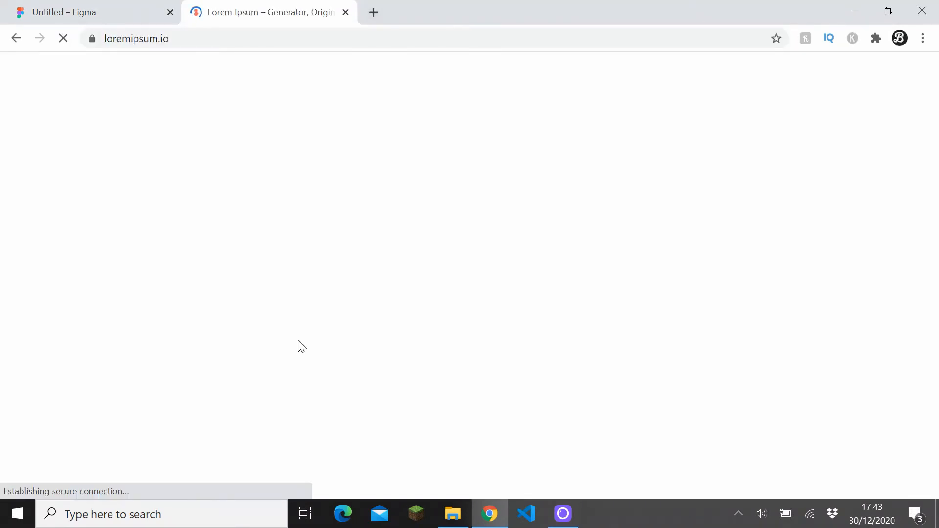
# - Generate a 17-word lorem ipsum snippet using Words instead of Paragraphs, then return to Figma
pyautogui.scroll(-7, 326, 370)
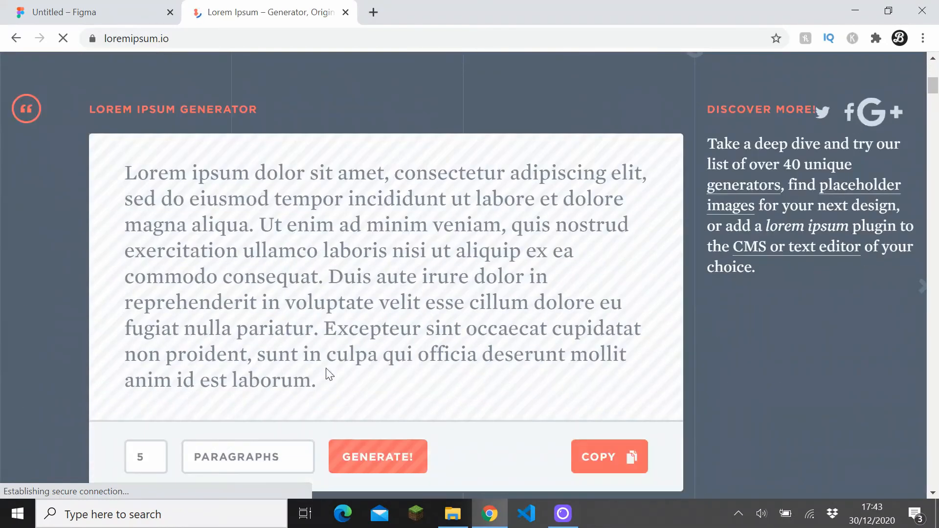
pyautogui.scroll(-1, 327, 375)
pyautogui.click(247, 385)
pyautogui.click(254, 459)
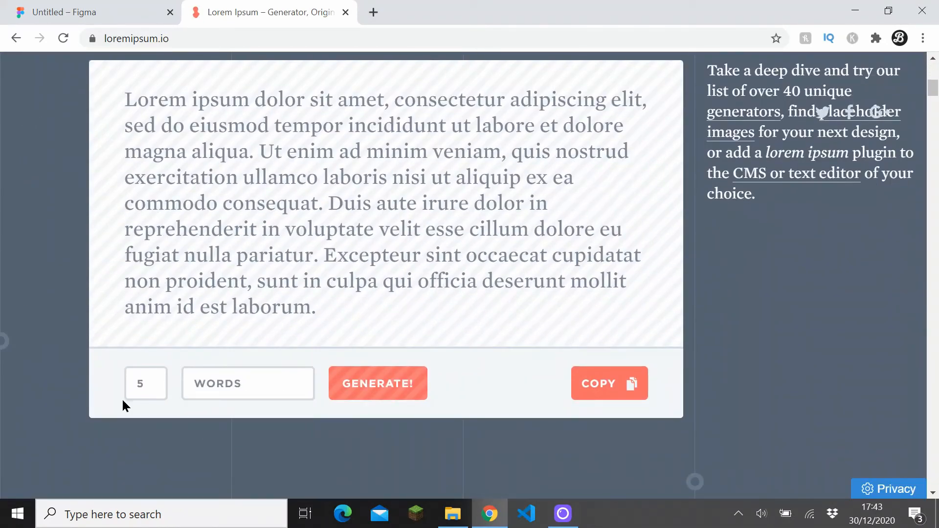
pyautogui.click(145, 384)
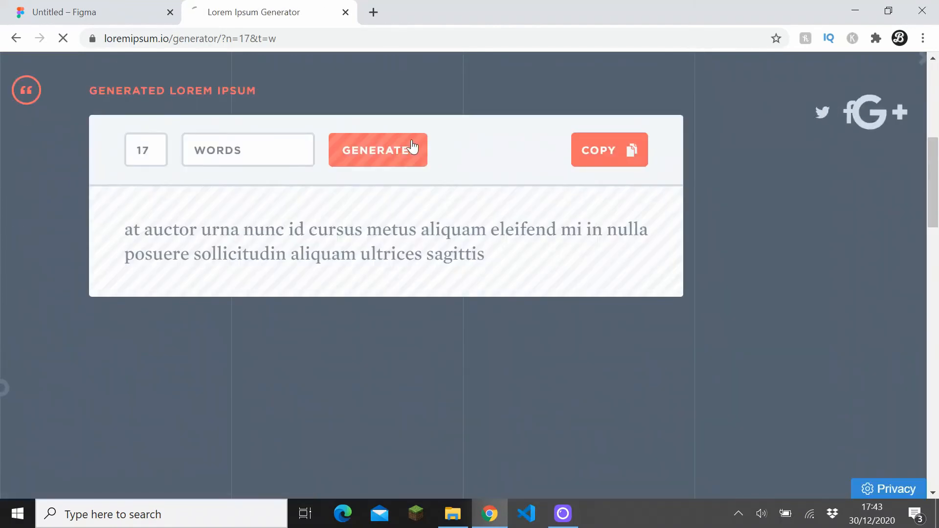
pyautogui.click(88, 11)
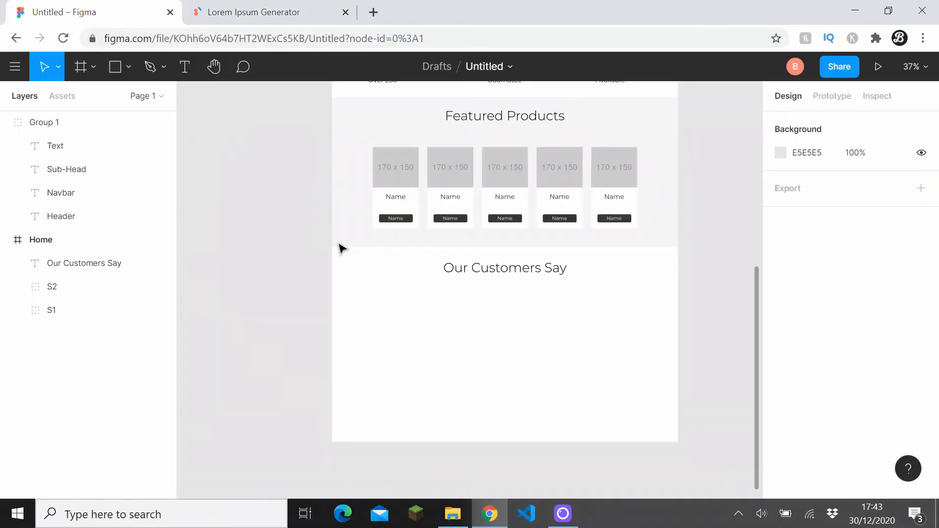
# - Paste a copy of the sample Text layer below the Our Customers Say heading
pyautogui.click(186, 68)
pyautogui.click(44, 67)
pyautogui.scroll(6, 348, 269)
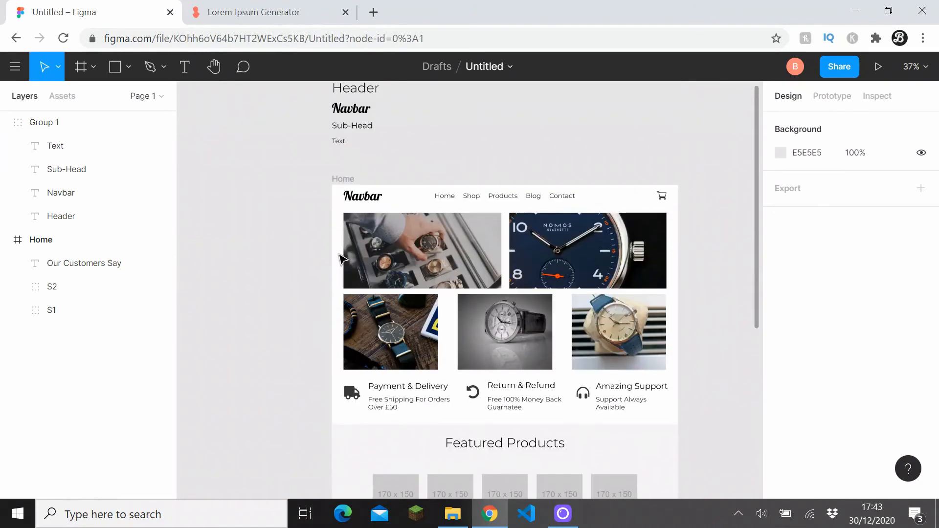
pyautogui.click(340, 141)
pyautogui.click(268, 245)
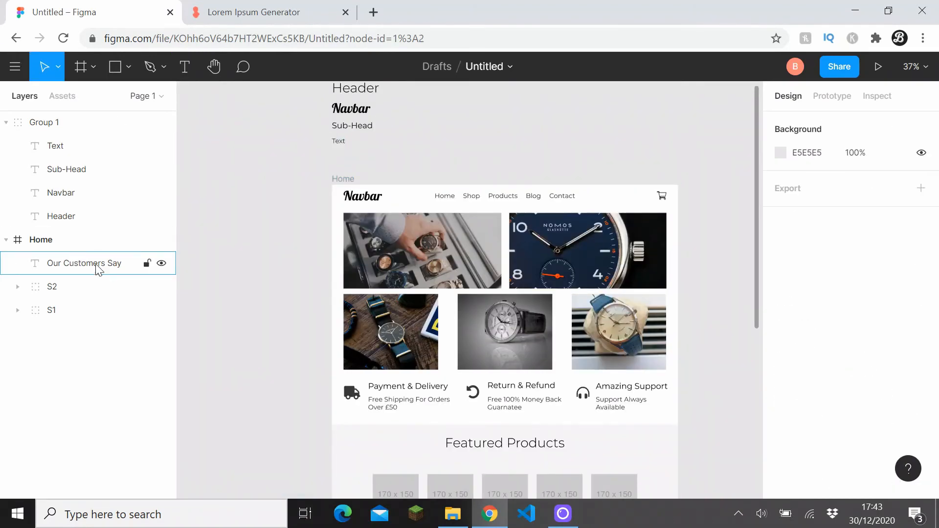
pyautogui.click(97, 264)
pyautogui.hotkey('ctrl', 'v')
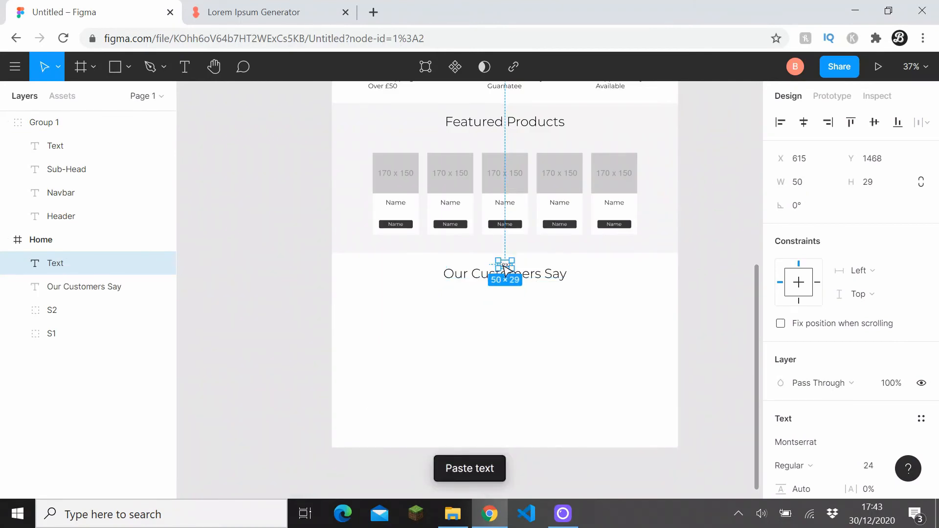
pyautogui.moveTo(504, 265); pyautogui.dragTo(475, 328)
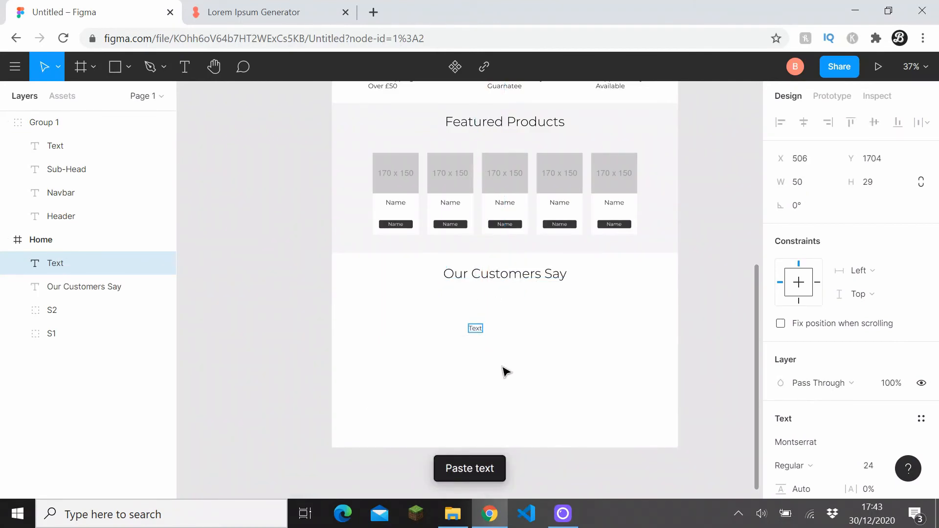
# - Replace the pasted text with the copied 17-word lorem ipsum snippet
pyautogui.click(304, 19)
pyautogui.scroll(-7, 270, 341)
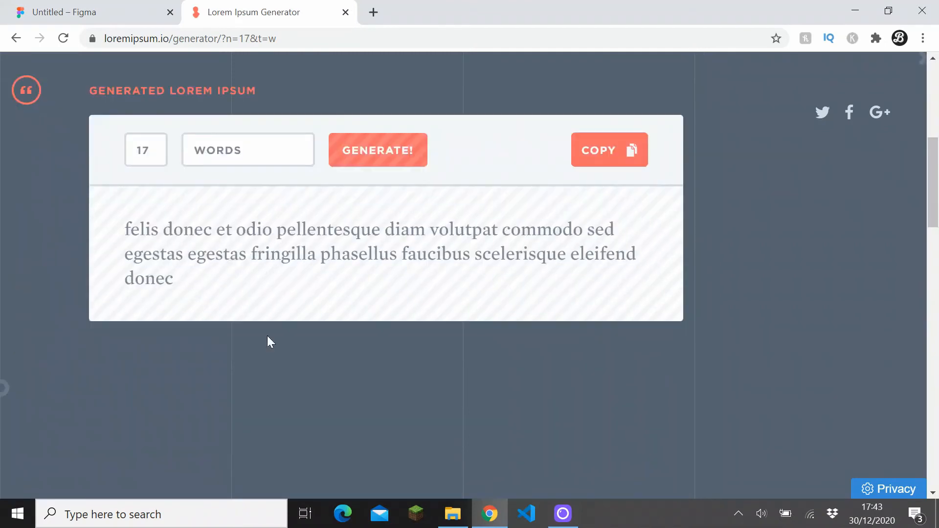
pyautogui.click(615, 146)
pyautogui.click(116, 10)
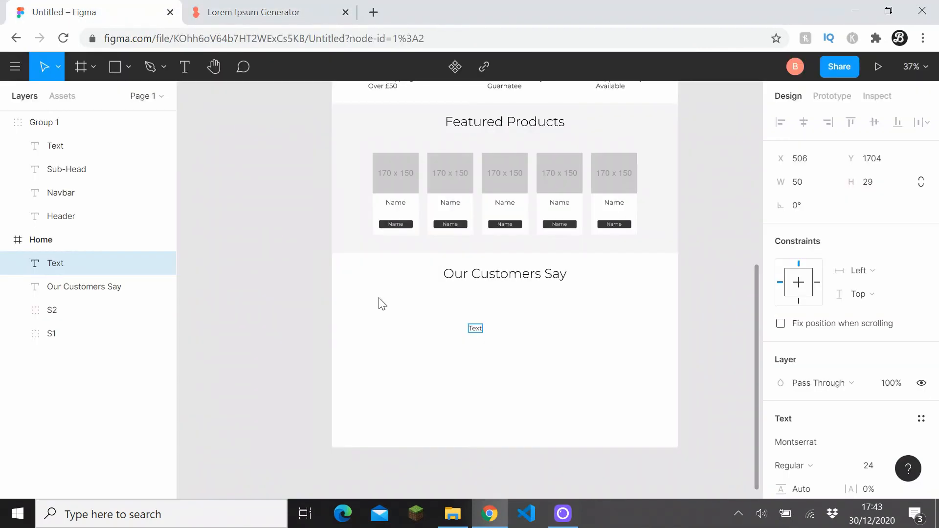
pyautogui.press('Return')
pyautogui.hotkey('ctrl', 'v')
pyautogui.press('Escape')
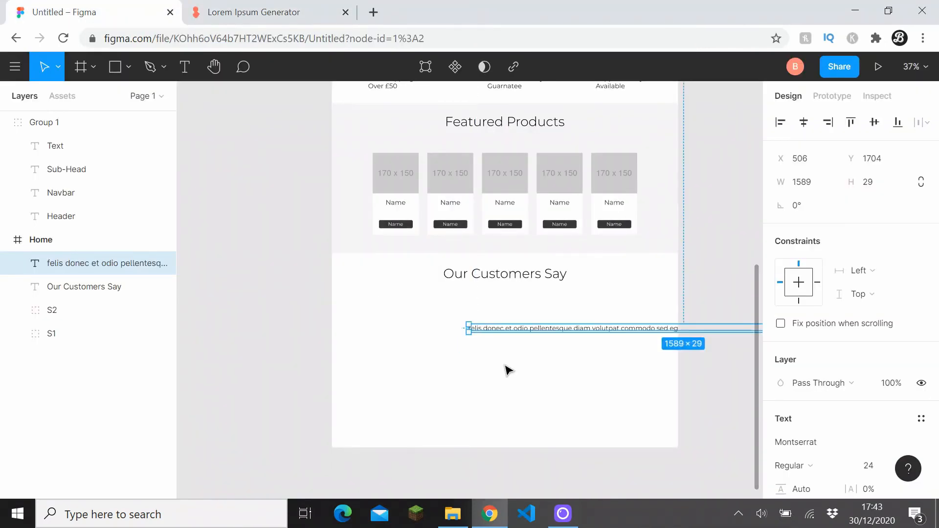
pyautogui.press('-')
# - Centre-align the testimonial text
pyautogui.hscroll(3, 530, 351)
pyautogui.moveTo(610, 328); pyautogui.dragTo(467, 328)
pyautogui.scroll(-5, 849, 405)
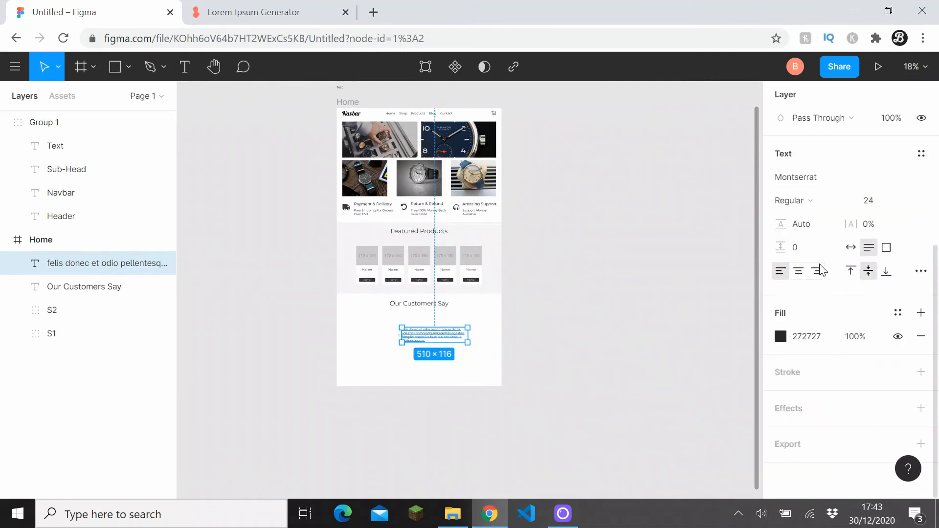
pyautogui.click(799, 271)
pyautogui.click(469, 363)
pyautogui.scroll(4, 469, 362)
pyautogui.scroll(3, 417, 340)
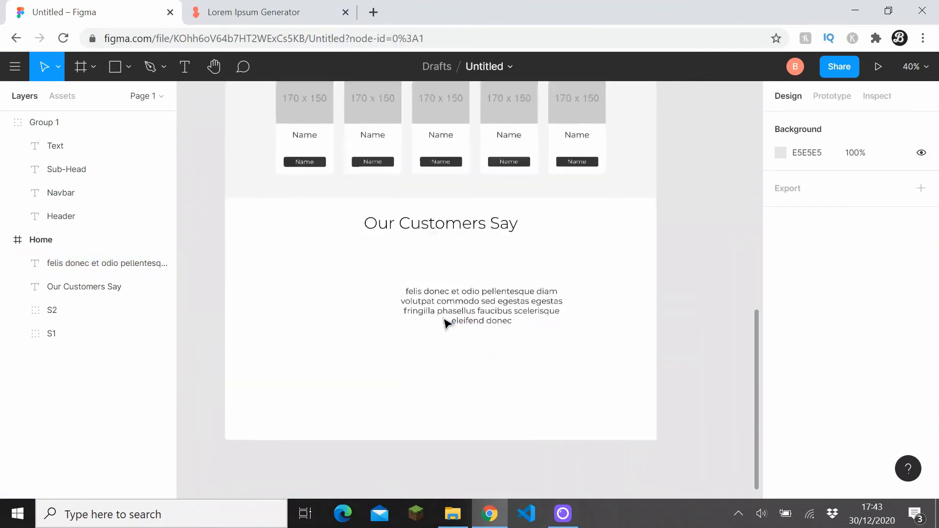
# - Add quotation marks to the testimonial text
pyautogui.click(436, 298)
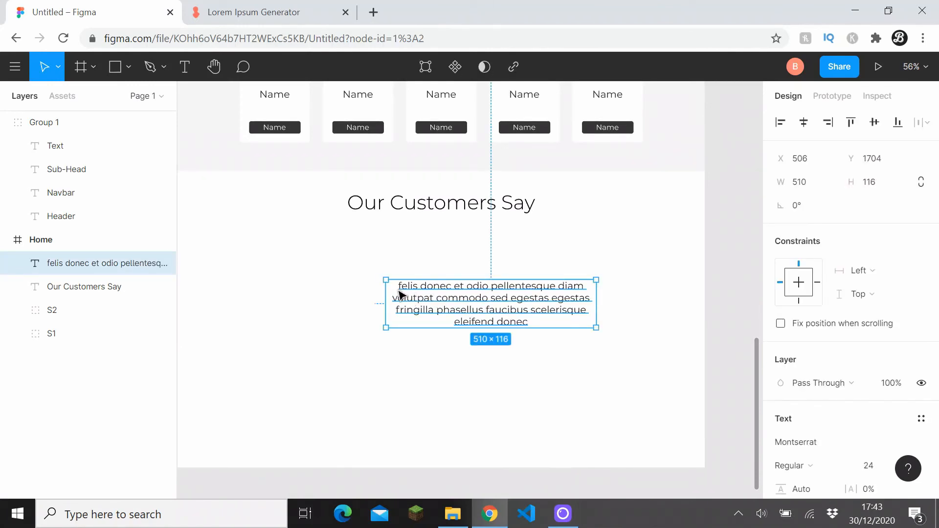
pyautogui.doubleClick(399, 293)
pyautogui.click(398, 287)
pyautogui.write('"')
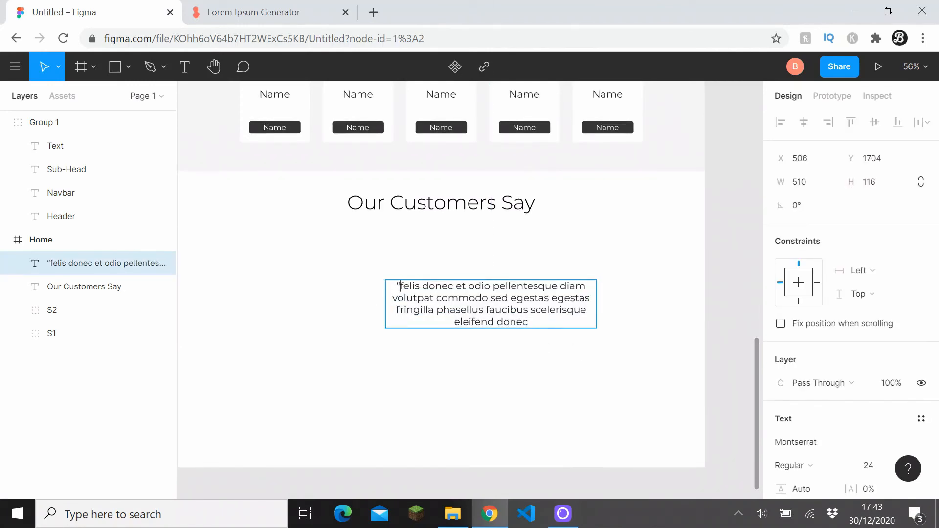
pyautogui.write('"')
pyautogui.press('Escape')
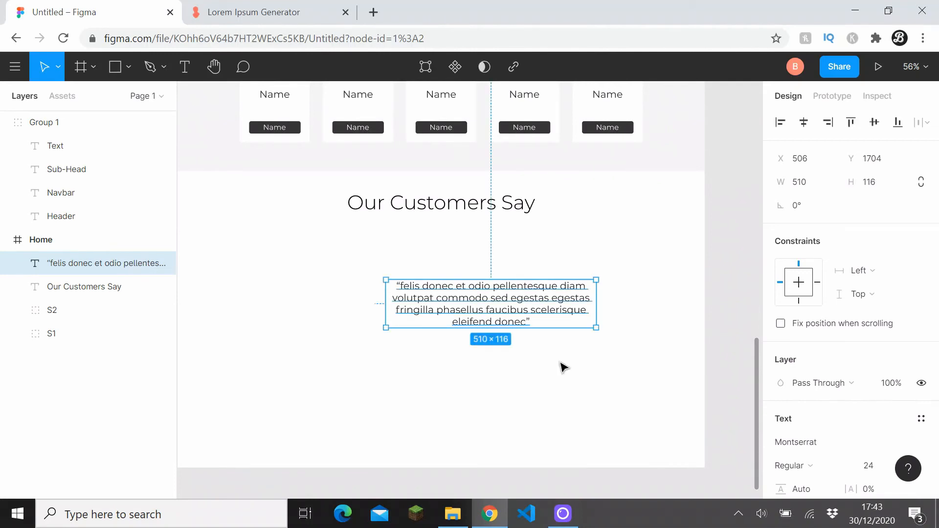
# - Make the quote Montserrat italic and centre it horizontally under the heading
pyautogui.scroll(-5, 820, 307)
pyautogui.click(816, 247)
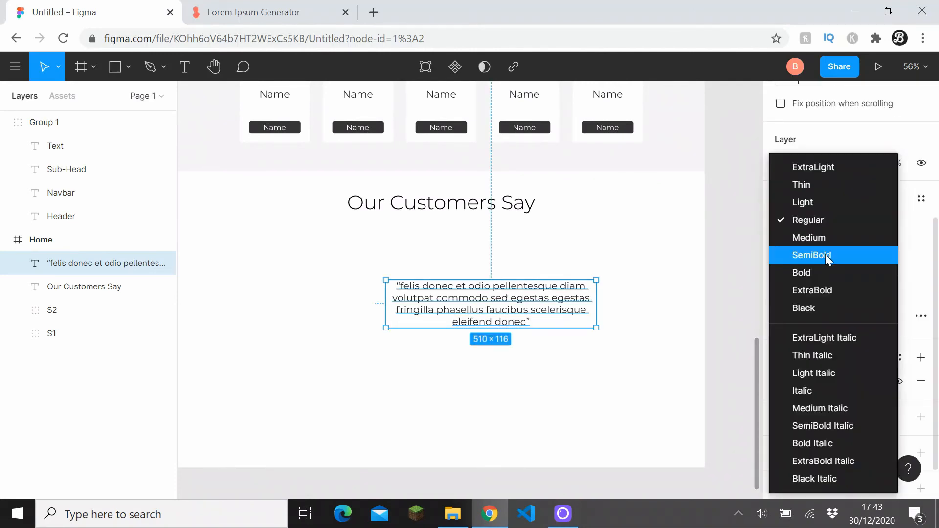
pyautogui.click(804, 384)
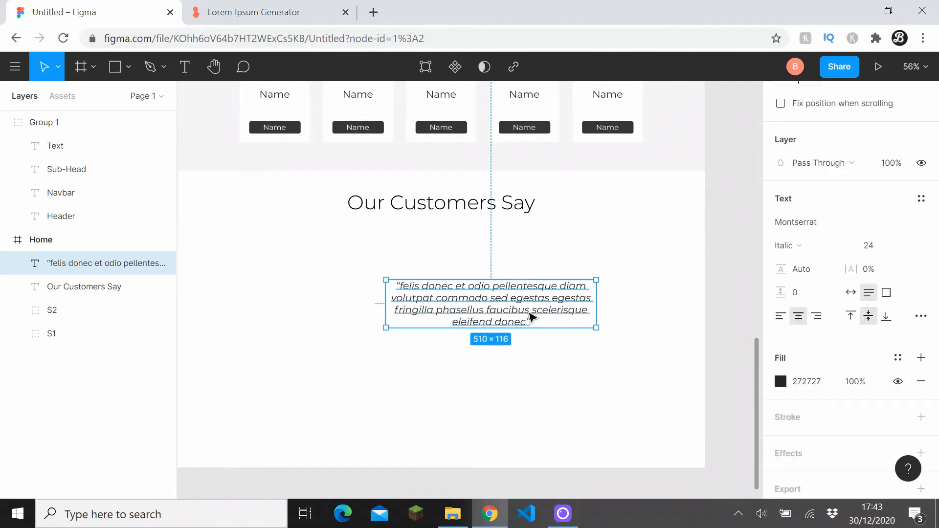
pyautogui.moveTo(526, 313); pyautogui.dragTo(459, 309)
pyautogui.hotkey('alt', 'h')
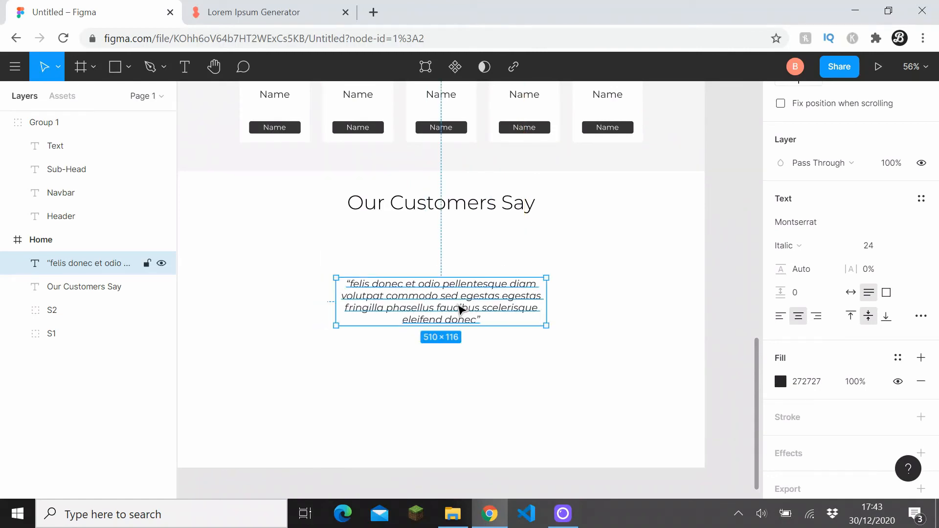
pyautogui.scroll(-3, 459, 309)
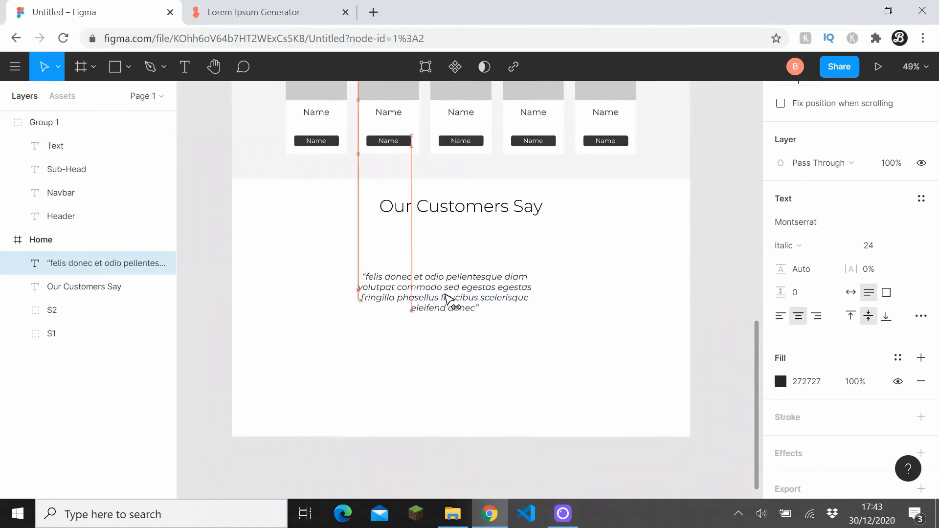
pyautogui.moveTo(446, 295); pyautogui.dragTo(453, 296)
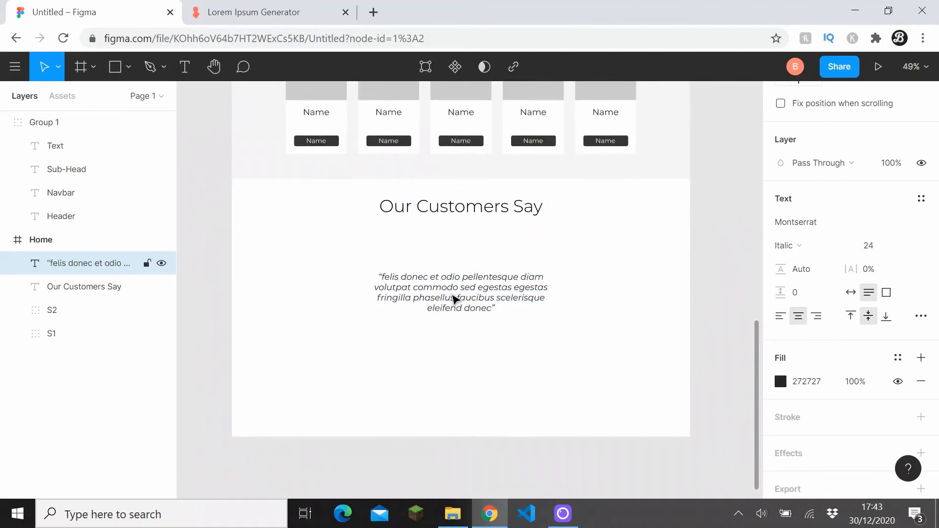
# - Nudge the Our Customers Say heading lower and move the quote up closer to it
pyautogui.click(457, 213)
pyautogui.press('Escape')
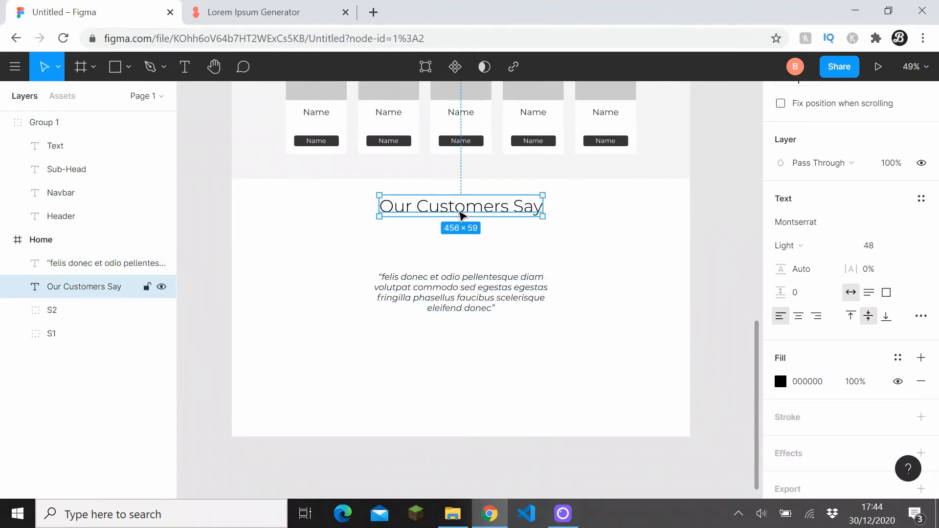
pyautogui.moveTo(462, 215); pyautogui.dragTo(463, 221)
pyautogui.click(465, 297)
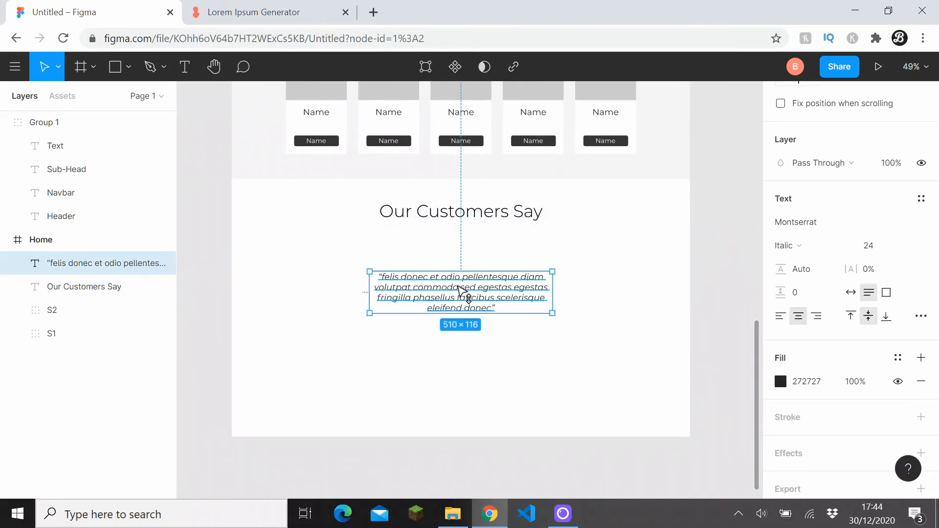
pyautogui.moveTo(465, 298); pyautogui.dragTo(460, 281)
pyautogui.click(450, 303)
pyautogui.scroll(-3, 450, 303)
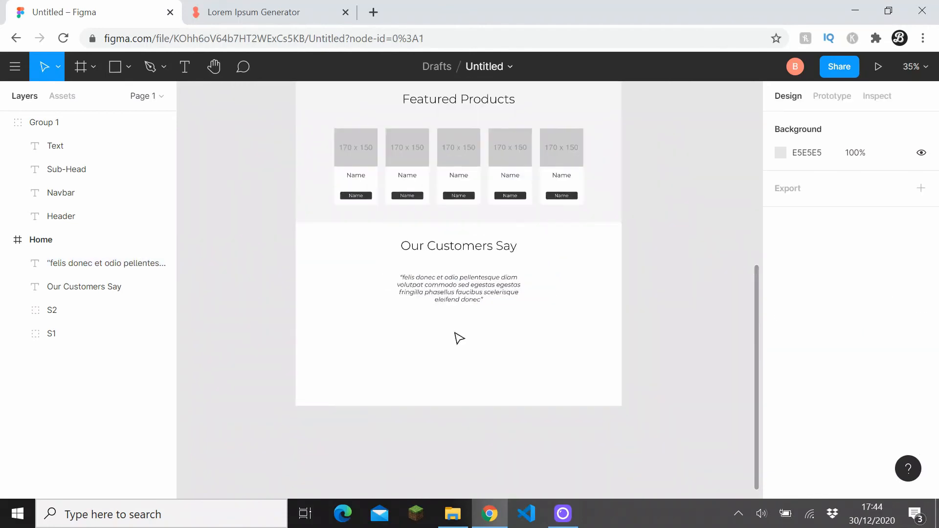
pyautogui.scroll(3, 450, 303)
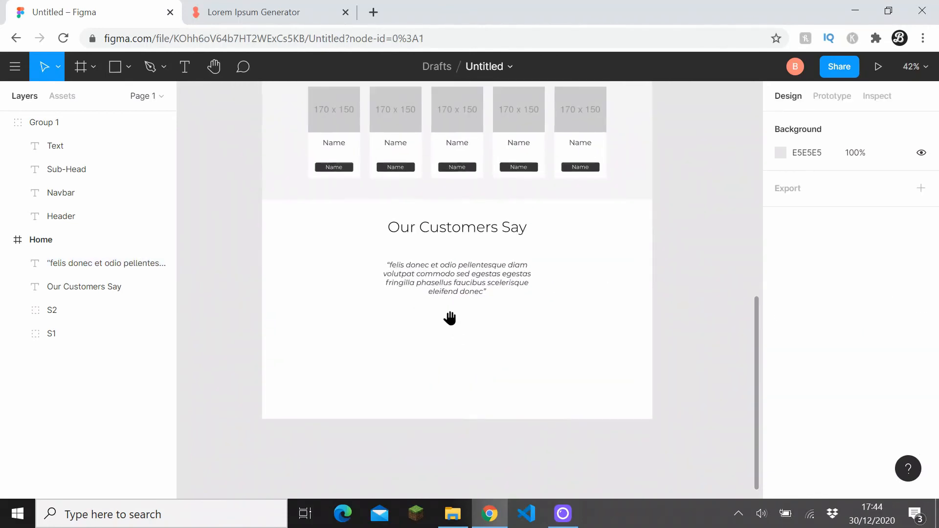
pyautogui.moveTo(452, 322); pyautogui.dragTo(451, 329)
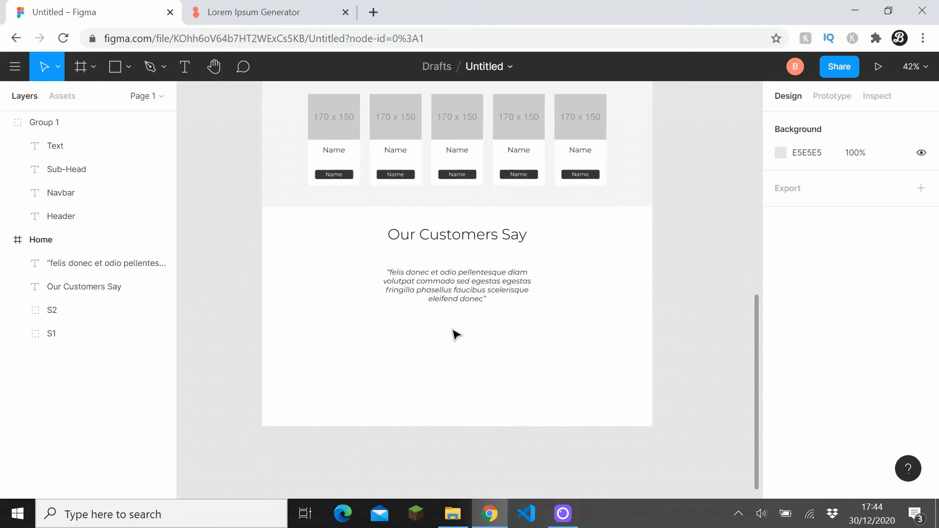
pyautogui.scroll(-5, 453, 330)
pyautogui.scroll(5, 453, 330)
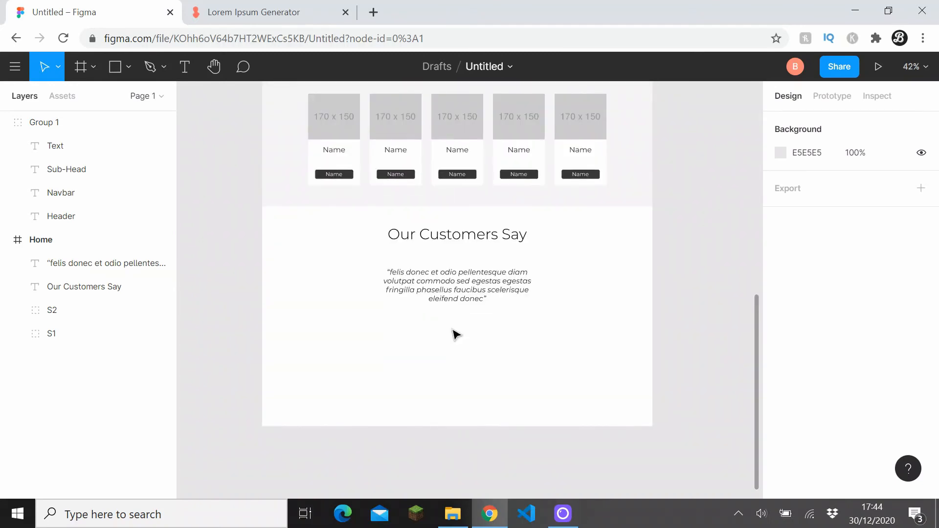
pyautogui.scroll(-6, 453, 301)
pyautogui.moveTo(451, 191); pyautogui.dragTo(467, 392)
pyautogui.scroll(5, 455, 346)
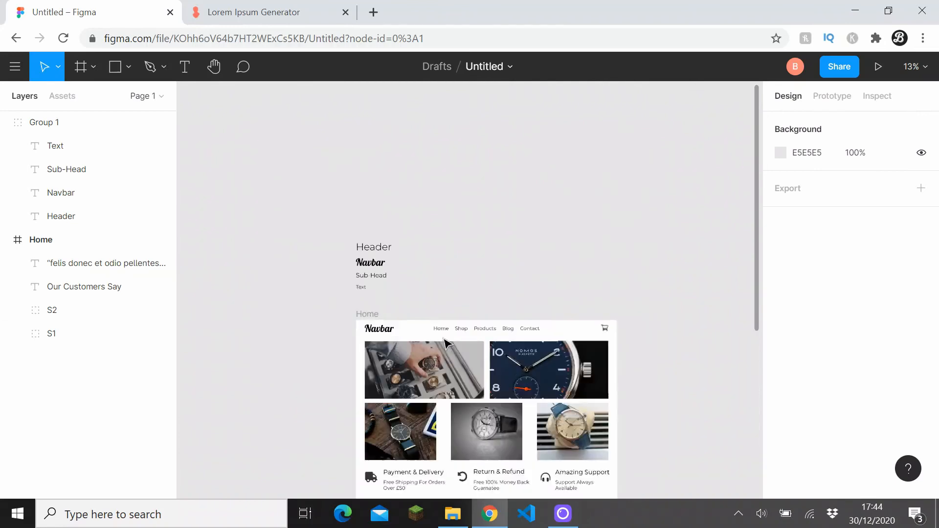
# - Paste a copy of the Sub-Head text under the quote, retype it as the customer's name, and centre it
pyautogui.click(358, 264)
pyautogui.scroll(-10, 462, 293)
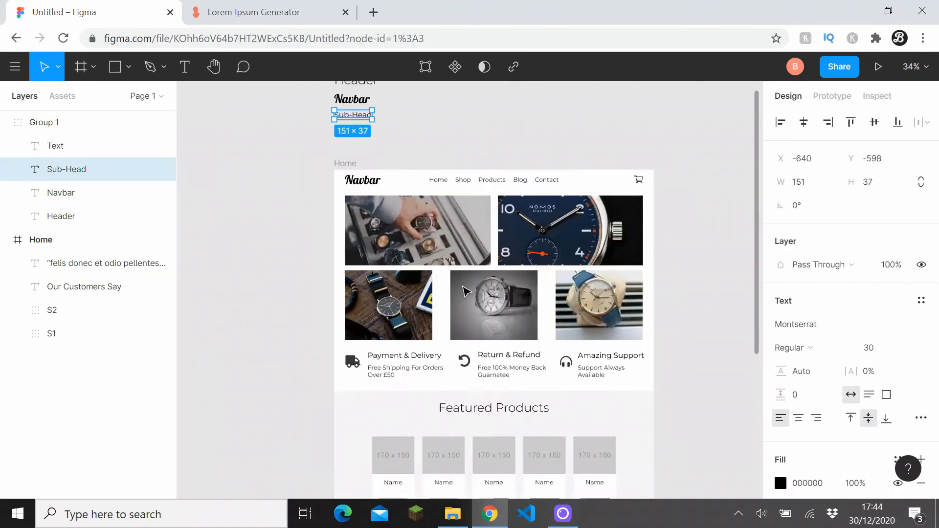
pyautogui.scroll(-3, 463, 304)
pyautogui.click(484, 262)
pyautogui.hotkey('ctrl', 'v')
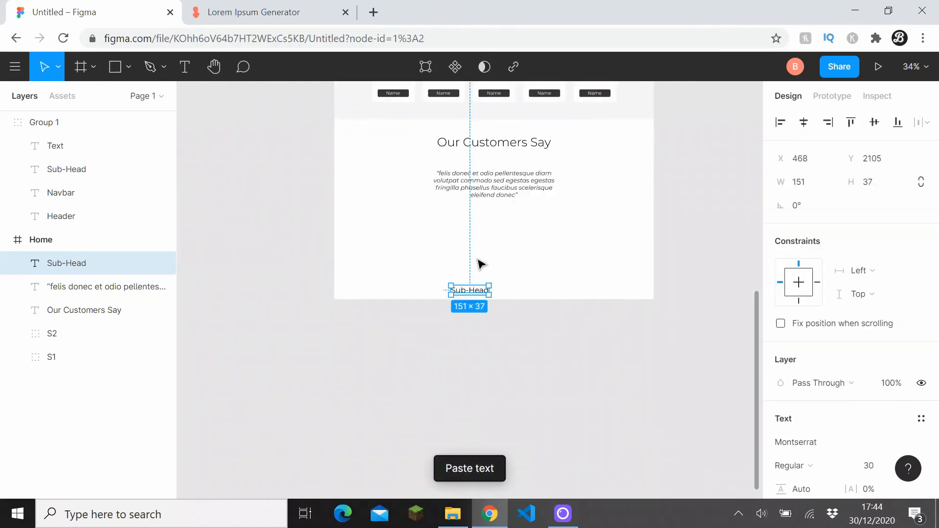
pyautogui.moveTo(471, 295); pyautogui.dragTo(496, 215)
pyautogui.scroll(3, 494, 218)
pyautogui.press('Return')
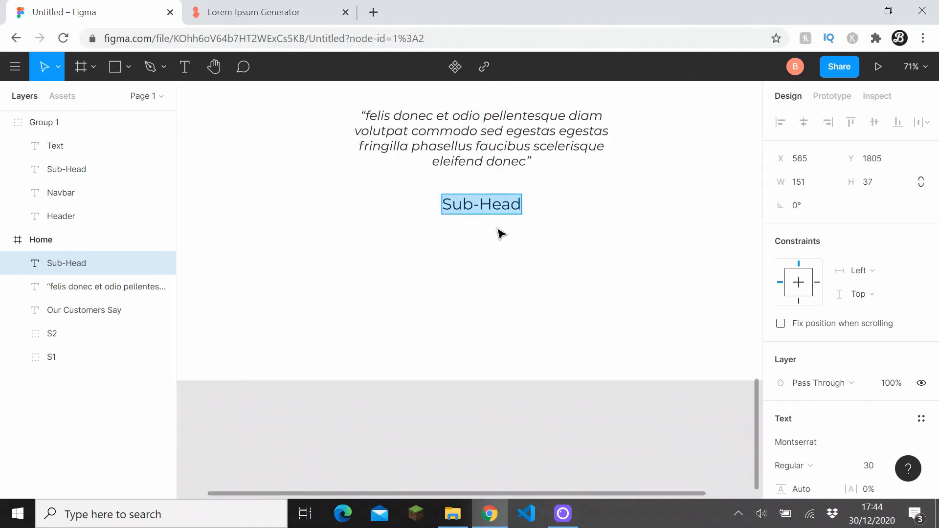
pyautogui.write('Charl')
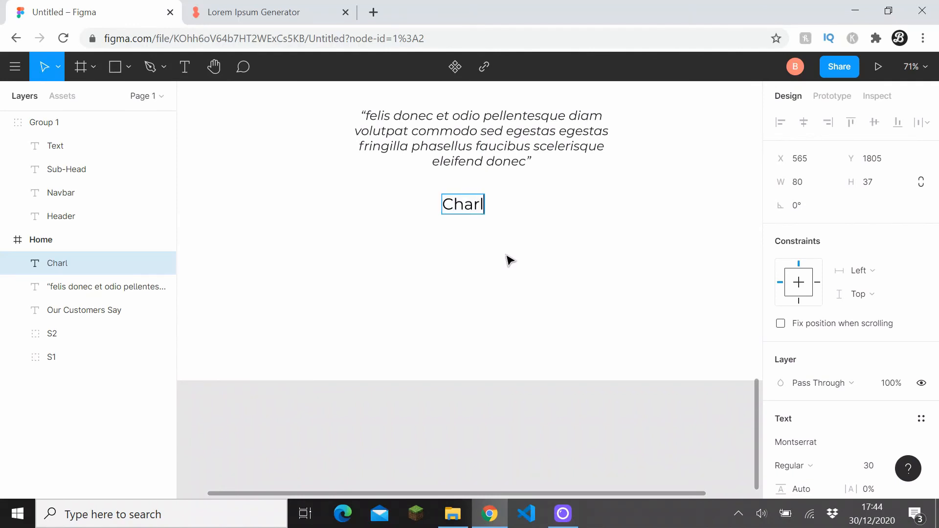
pyautogui.write('y Kelly')
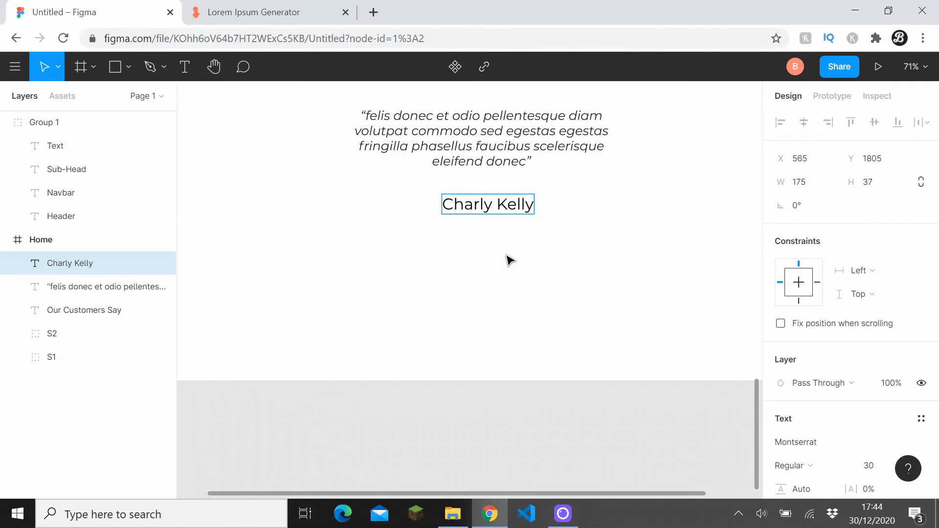
pyautogui.press('Escape')
pyautogui.hotkey('alt', 'h')
pyautogui.click(508, 261)
# - Move the heading, quote and customer name up to tighten their spacing
pyautogui.scroll(-5, 509, 260)
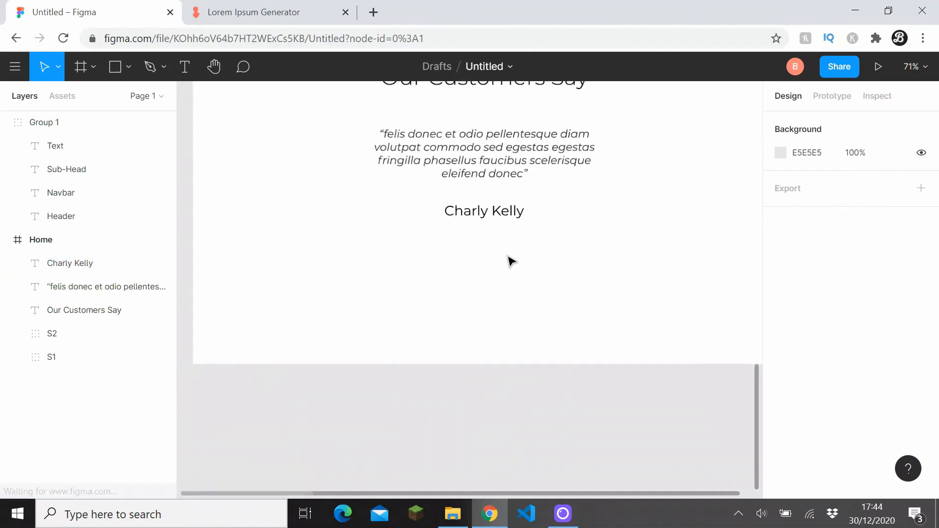
pyautogui.moveTo(506, 291); pyautogui.dragTo(504, 328)
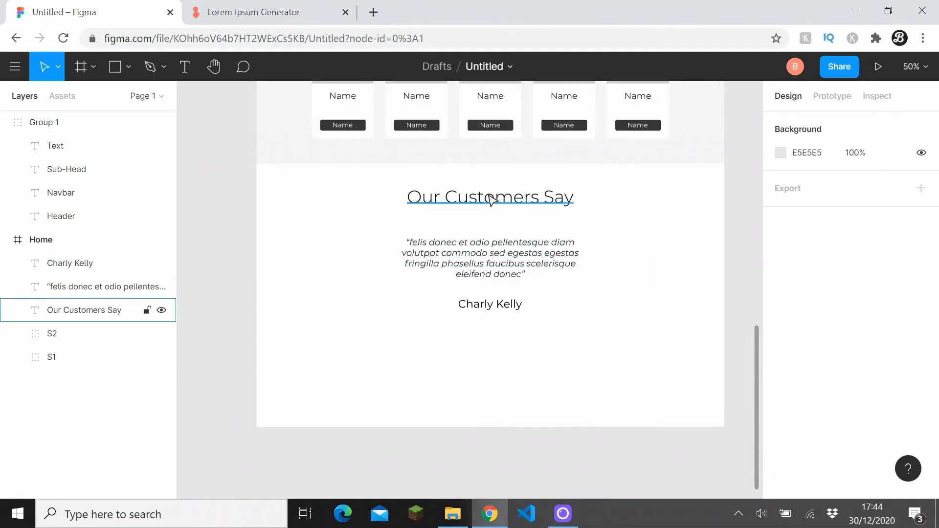
pyautogui.moveTo(488, 197); pyautogui.dragTo(488, 190)
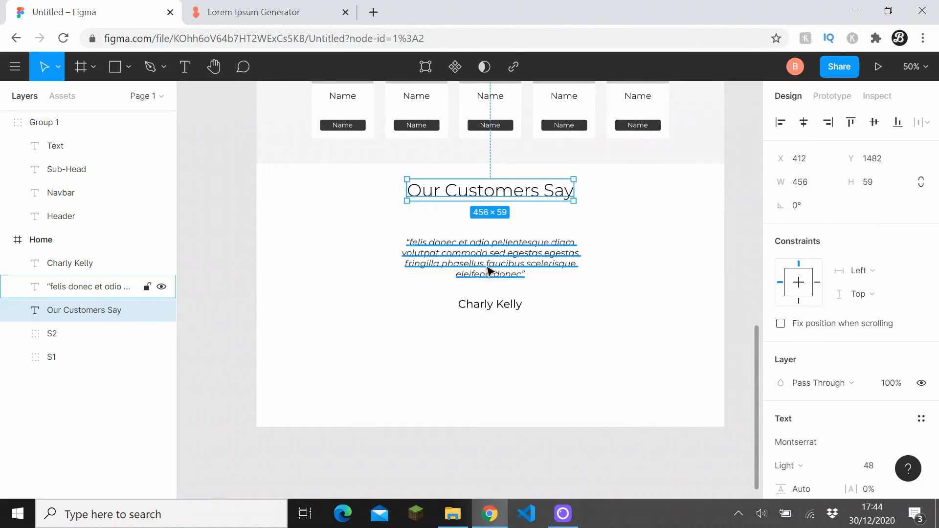
pyautogui.moveTo(491, 256); pyautogui.dragTo(490, 244)
pyautogui.moveTo(487, 309); pyautogui.dragTo(490, 291)
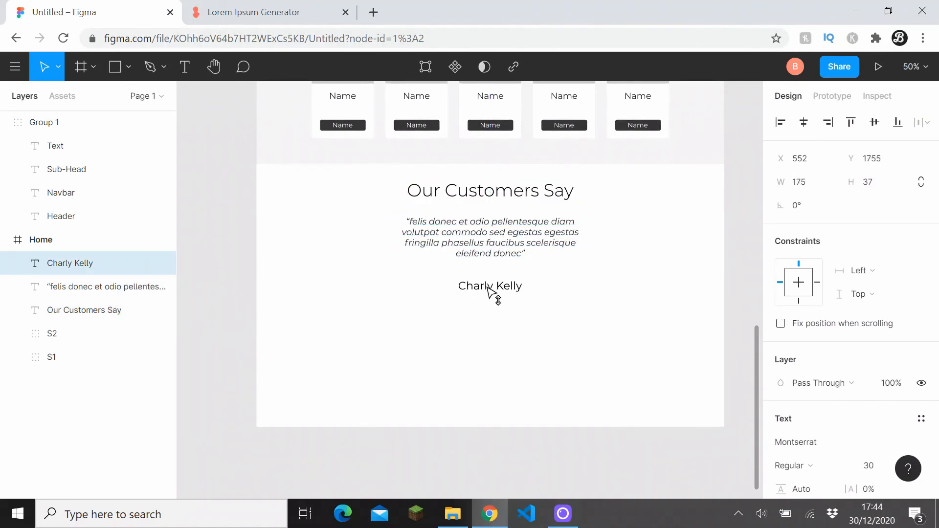
pyautogui.click(480, 336)
pyautogui.scroll(-2, 480, 336)
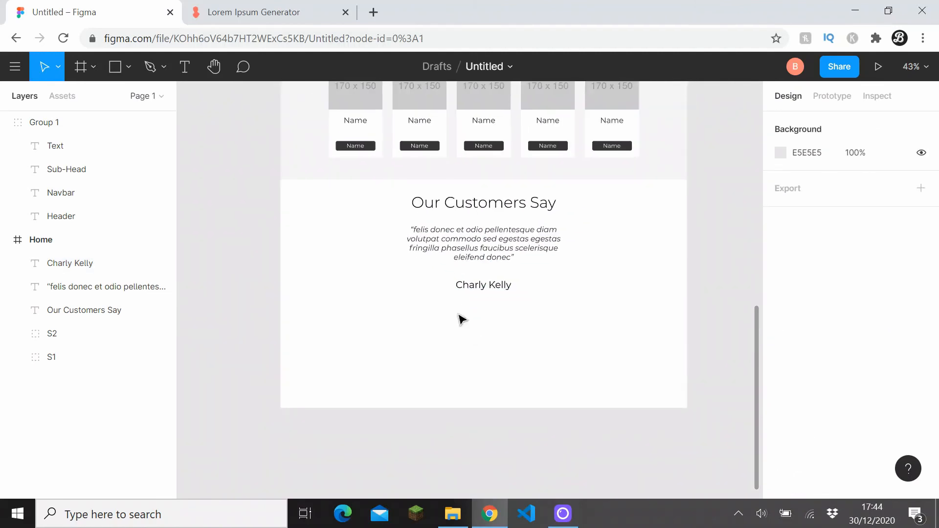
# - Draw a small ellipse below the customer name, then undo it
pyautogui.click(126, 69)
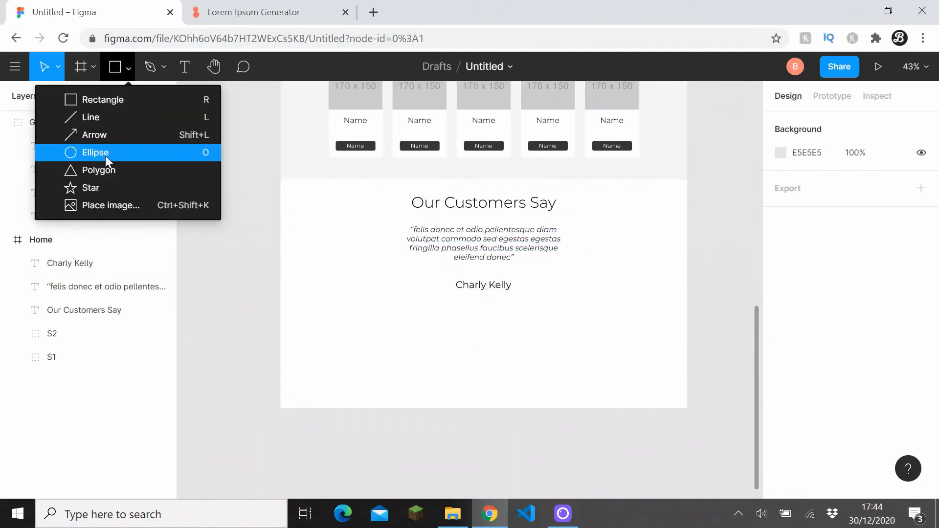
pyautogui.click(126, 152)
pyautogui.scroll(4, 434, 308)
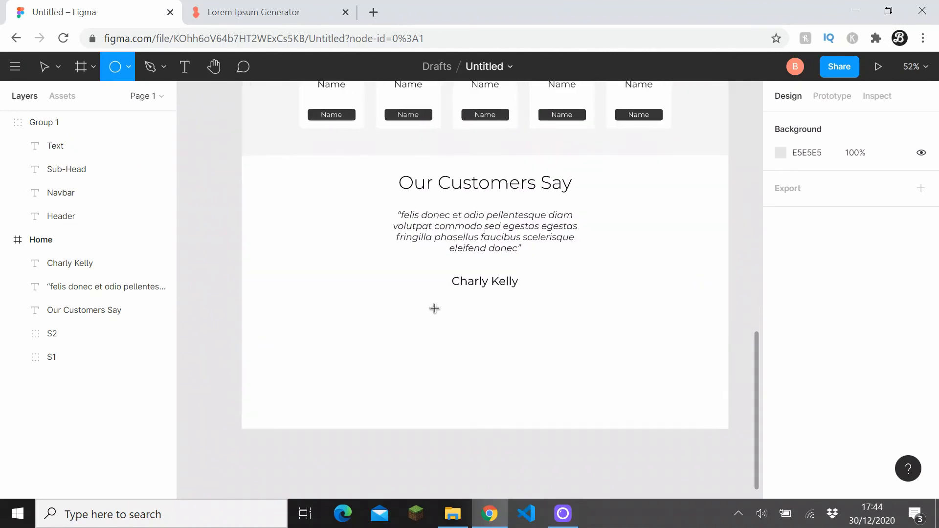
pyautogui.moveTo(397, 303); pyautogui.dragTo(419, 324)
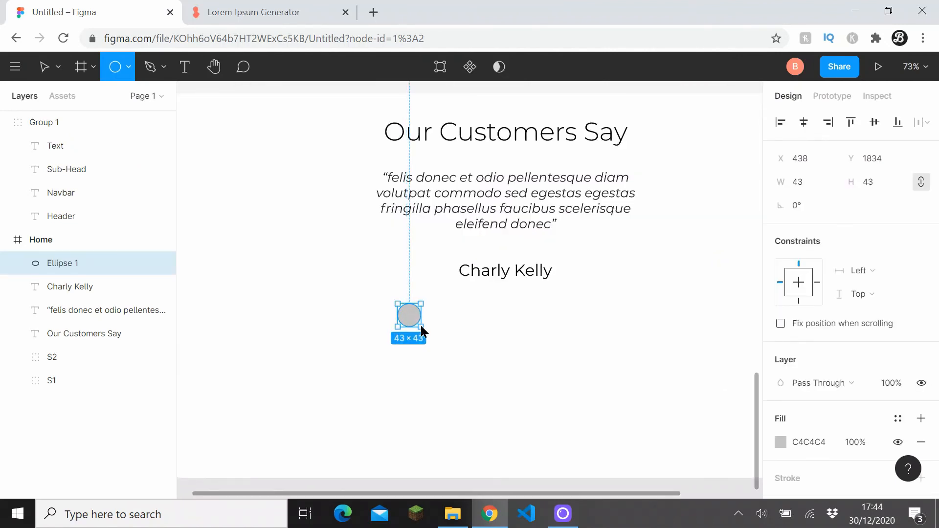
pyautogui.click(812, 183)
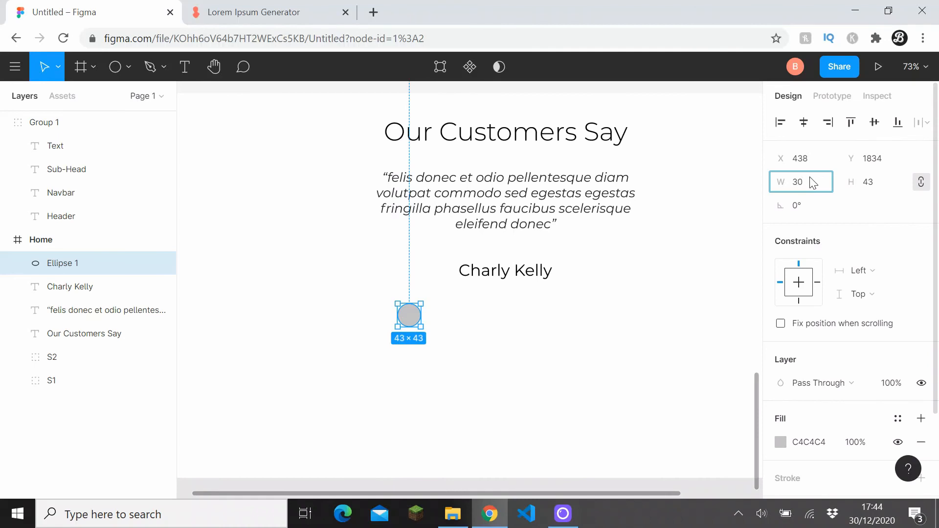
pyautogui.click(875, 184)
pyautogui.write('60')
pyautogui.press('Return')
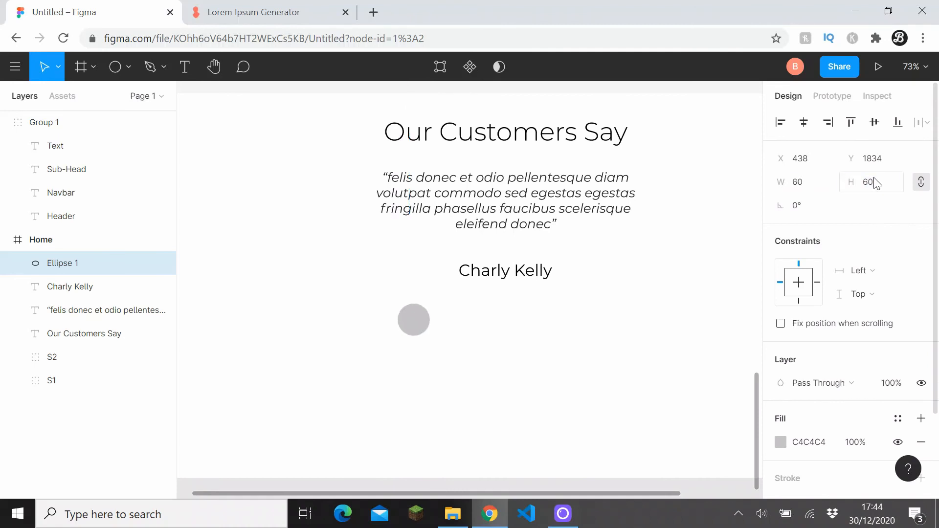
pyautogui.hotkey('ctrl', 'z')
pyautogui.hotkey('ctrl', 'z')
pyautogui.hotkey('ctrl', 'z')
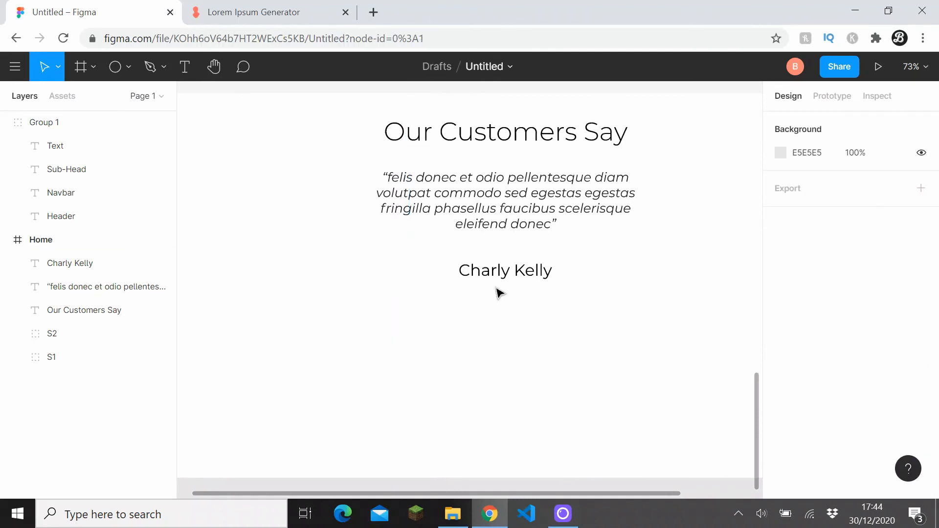
# - Draw a 60×30 rectangle below the customer name with a 15 corner radius
pyautogui.click(129, 68)
pyautogui.click(126, 101)
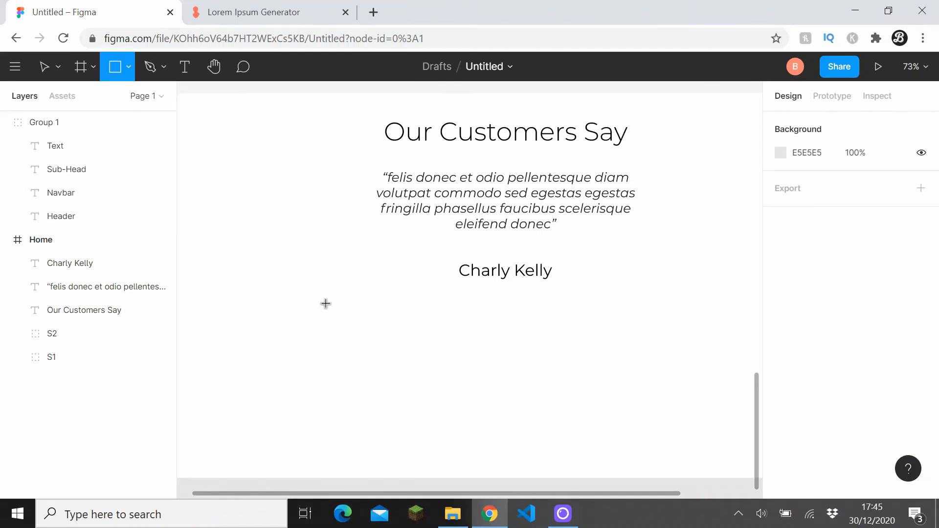
pyautogui.moveTo(340, 305); pyautogui.dragTo(395, 334)
pyautogui.click(827, 186)
pyautogui.write('30')
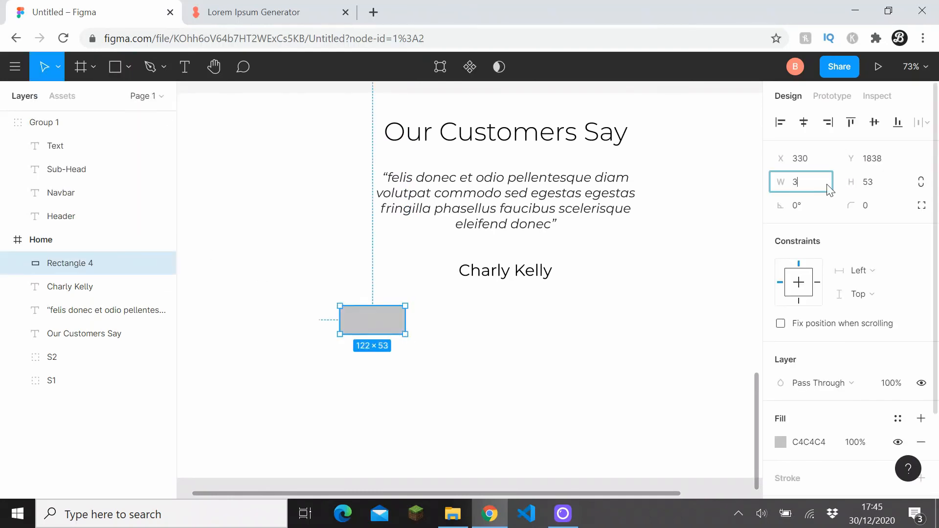
pyautogui.press('Tab')
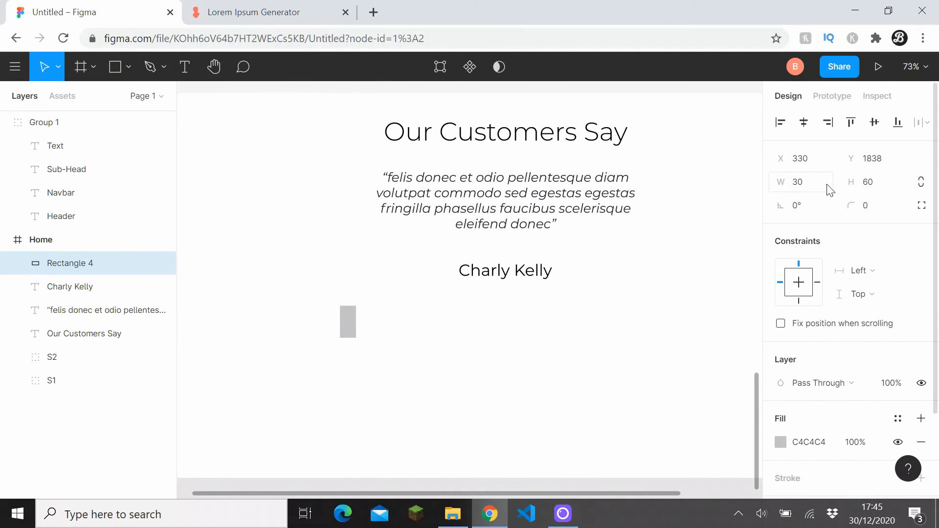
pyautogui.click(830, 189)
pyautogui.write('60')
pyautogui.press('Tab')
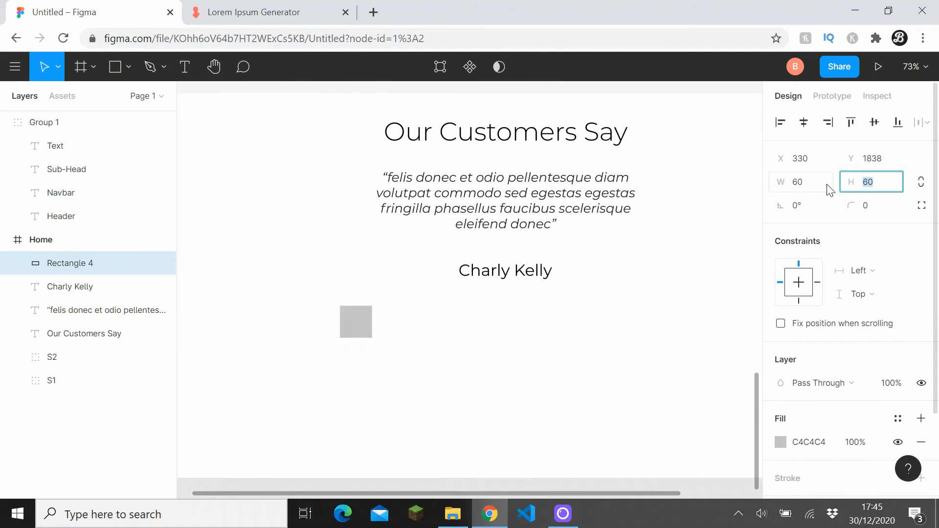
pyautogui.write('30')
pyautogui.press('Return')
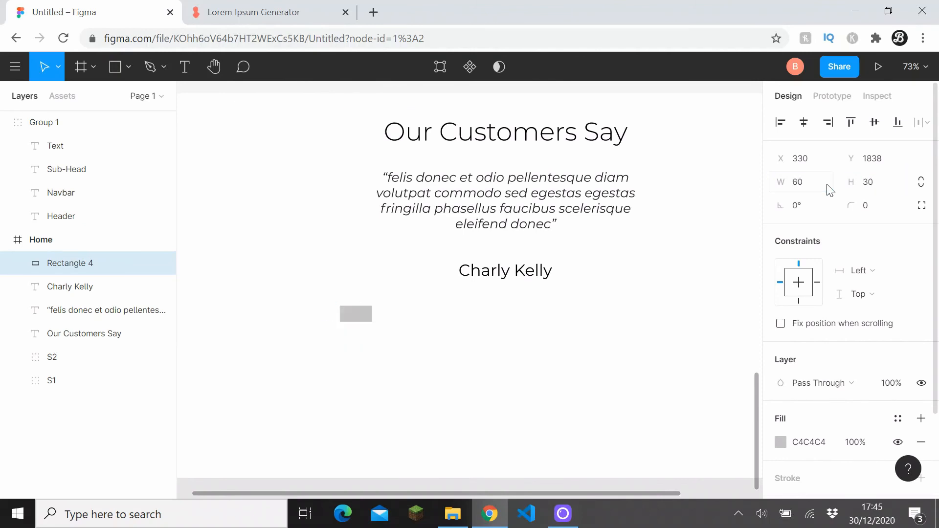
pyautogui.click(875, 209)
pyautogui.write('15')
pyautogui.press('Return')
# - Copy the 363636 fill from a dark Name button and apply it to the pill
pyautogui.keyDown('ctrl'); pyautogui.scroll(-5, 537, 310); pyautogui.keyUp('ctrl')
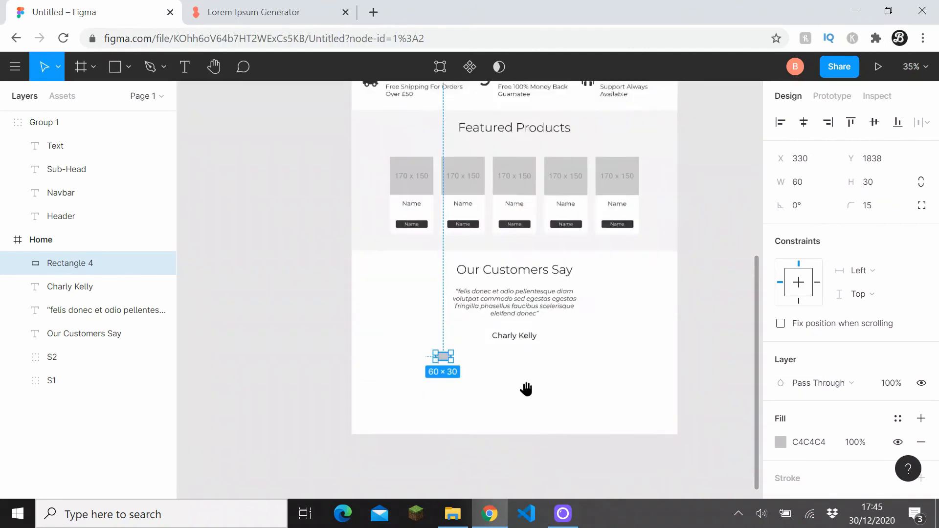
pyautogui.scroll(1, 528, 388)
pyautogui.keyDown('ctrl'); pyautogui.scroll(2, 473, 288); pyautogui.keyUp('ctrl')
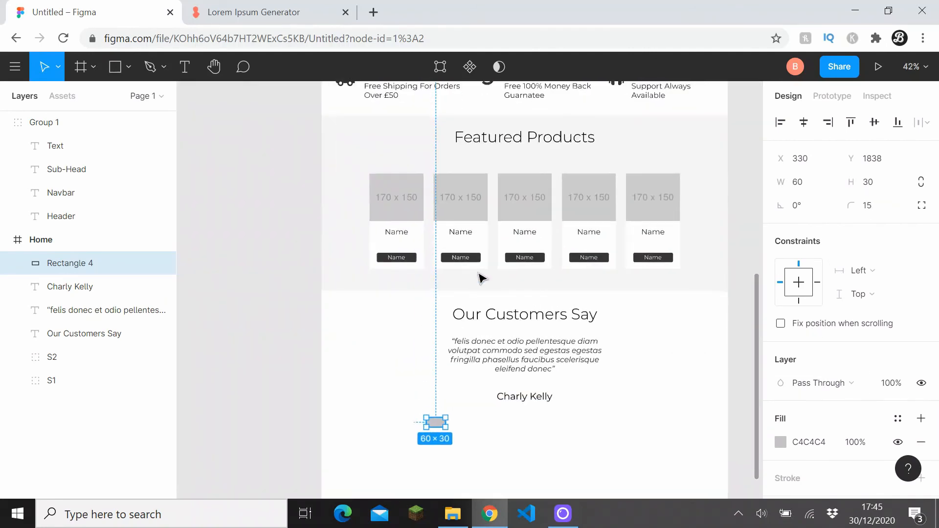
pyautogui.scroll(3, 469, 372)
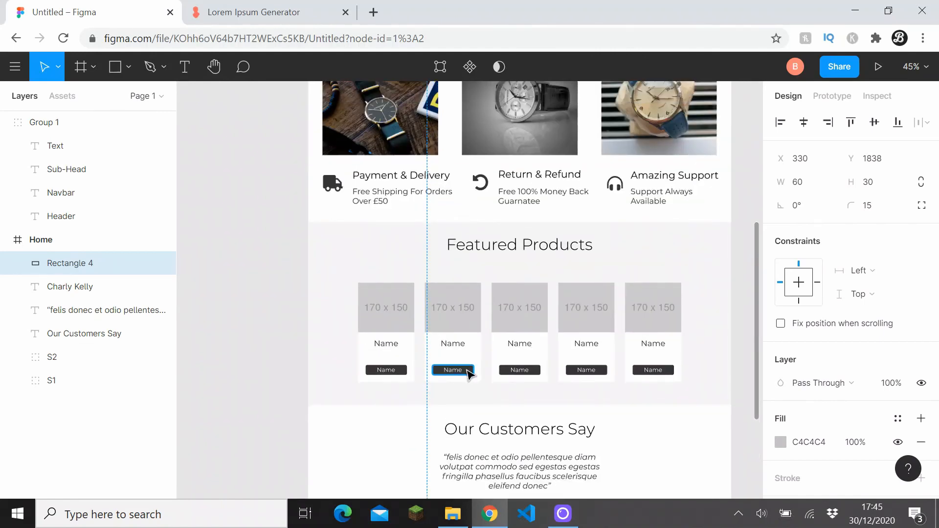
pyautogui.keyDown('ctrl'); pyautogui.click(467, 373); pyautogui.keyUp('ctrl')
pyautogui.click(807, 418)
pyautogui.hotkey('ctrl', 'c')
pyautogui.scroll(-5, 593, 394)
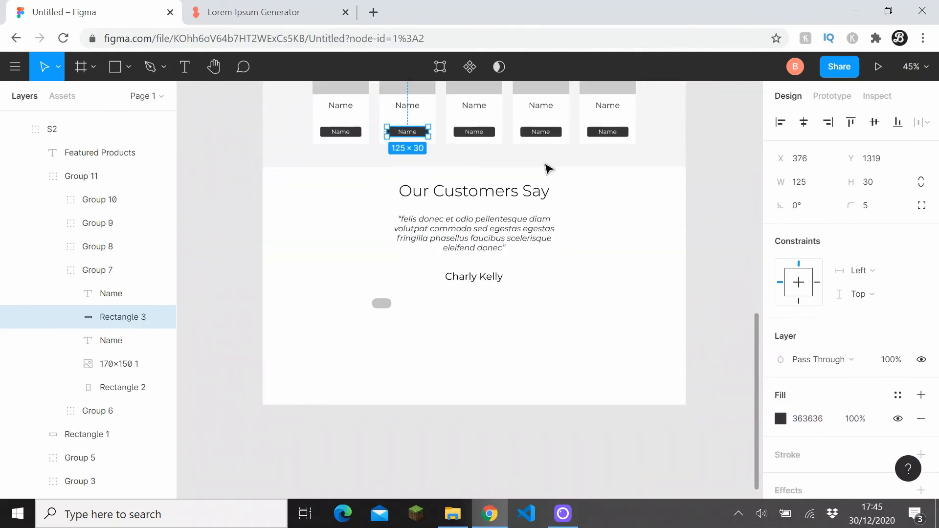
pyautogui.click(388, 306)
pyautogui.click(809, 443)
pyautogui.hotkey('ctrl', 'v')
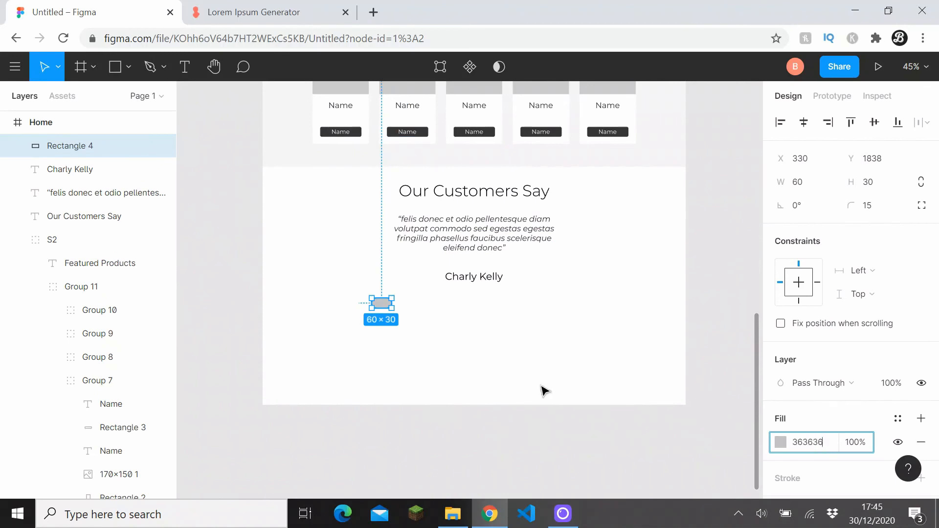
pyautogui.click(432, 305)
pyautogui.scroll(1, 432, 305)
pyautogui.hscroll(-2, 439, 292)
pyautogui.scroll(-1, 439, 291)
pyautogui.click(18, 239)
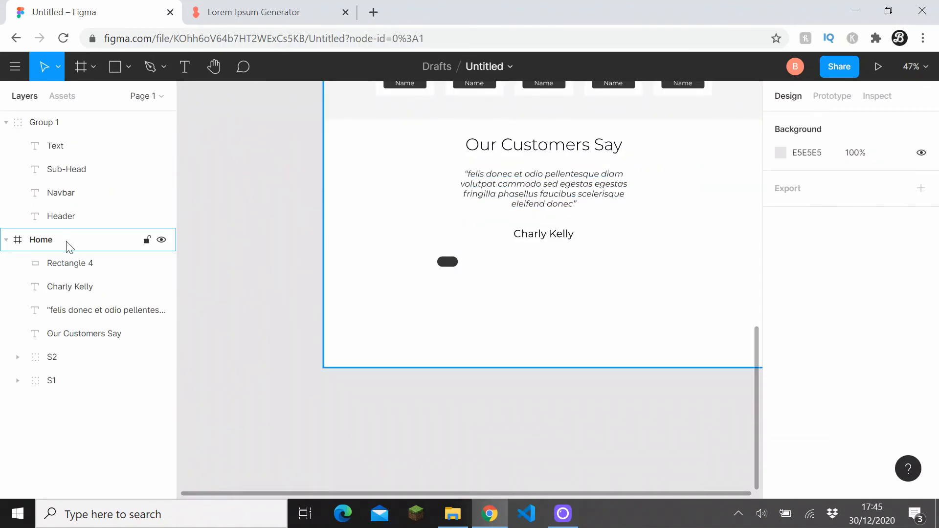
# - Group the testimonial heading, quote, name and pill, naming the group S3
pyautogui.click(67, 263)
pyautogui.keyDown('shift'); pyautogui.click(64, 335); pyautogui.keyUp('shift')
pyautogui.hotkey('ctrl', 'g')
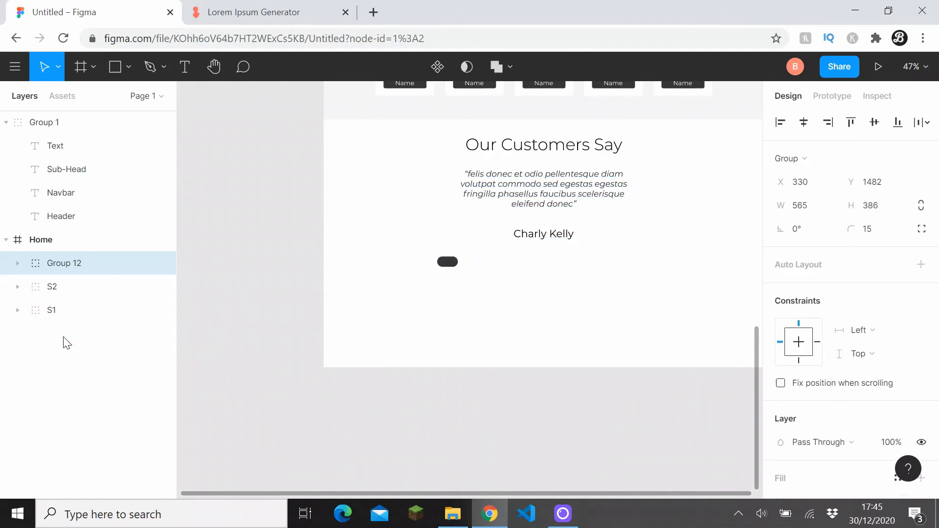
pyautogui.doubleClick(62, 266)
pyautogui.write('S3')
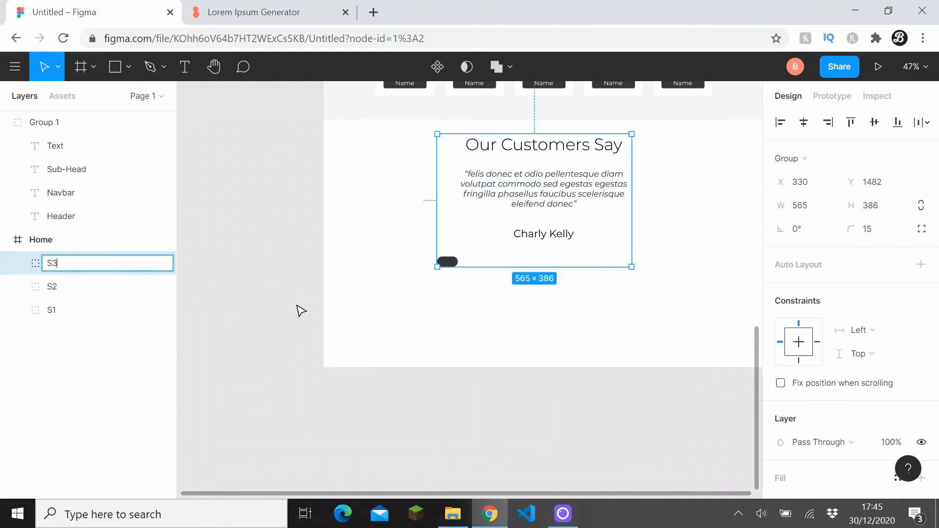
pyautogui.click(296, 305)
# - Duplicate the dark pill just to the right of the original
pyautogui.scroll(3, 421, 259)
pyautogui.keyDown('ctrl'); pyautogui.click(465, 267); pyautogui.keyUp('ctrl')
pyautogui.moveTo(503, 266); pyautogui.dragTo(400, 275)
pyautogui.doubleClick(400, 275)
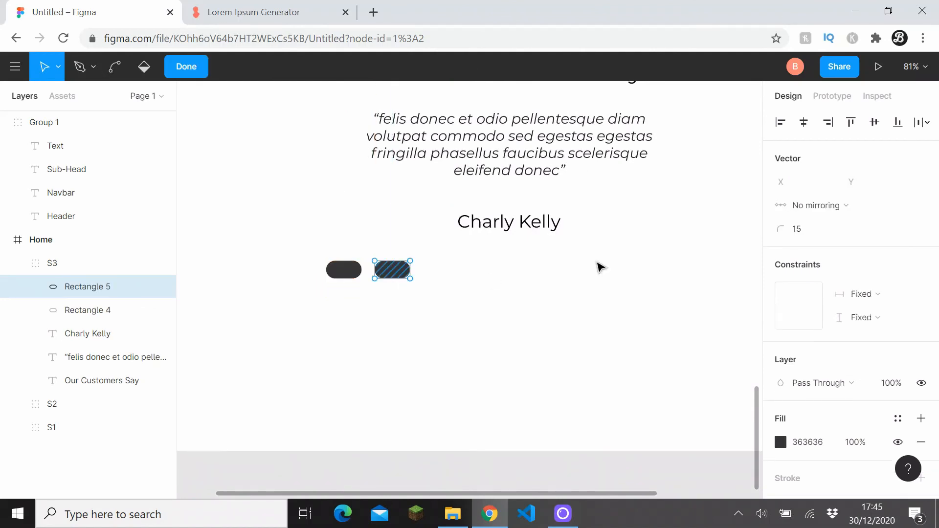
pyautogui.doubleClick(545, 329)
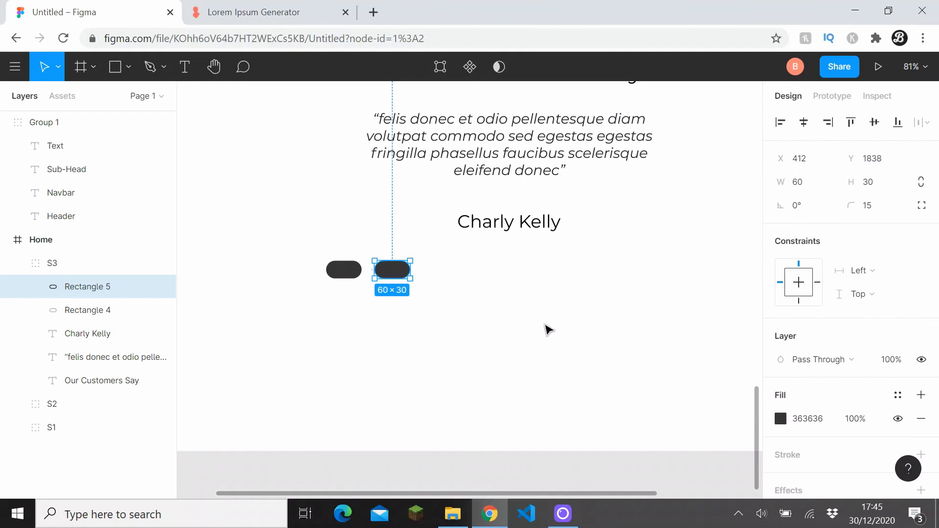
pyautogui.doubleClick(393, 273)
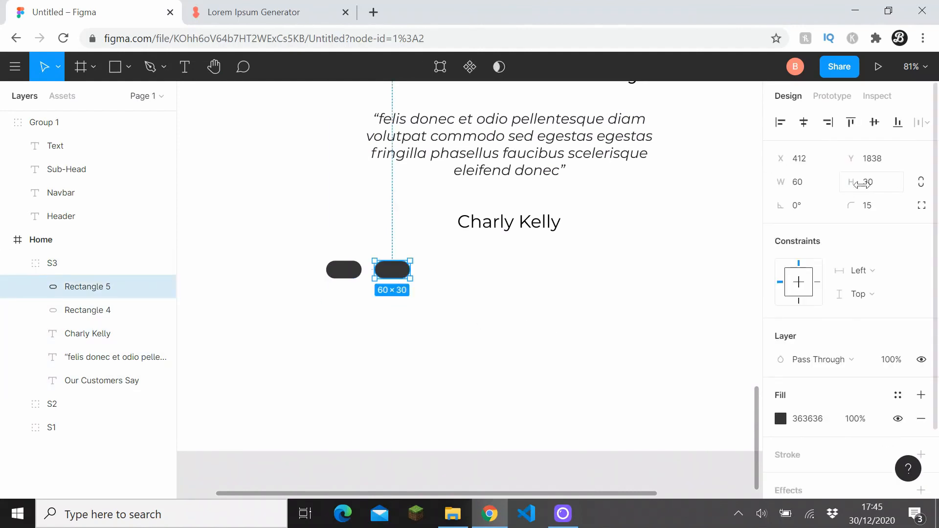
pyautogui.click(822, 183)
# - Turn the second pill into a 30 px circle with no fill and a 2 px 363636 stroke
pyautogui.write('/ 2')
pyautogui.press('Return')
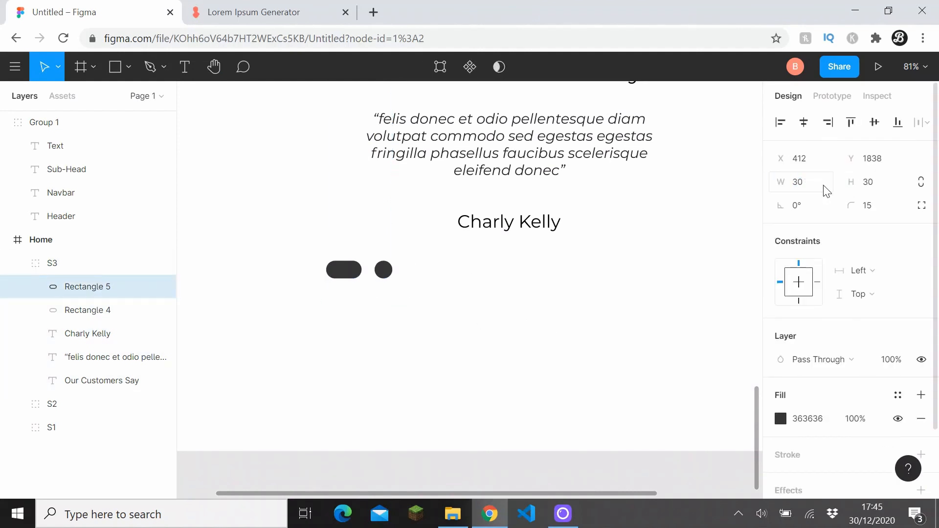
pyautogui.scroll(-2, 914, 320)
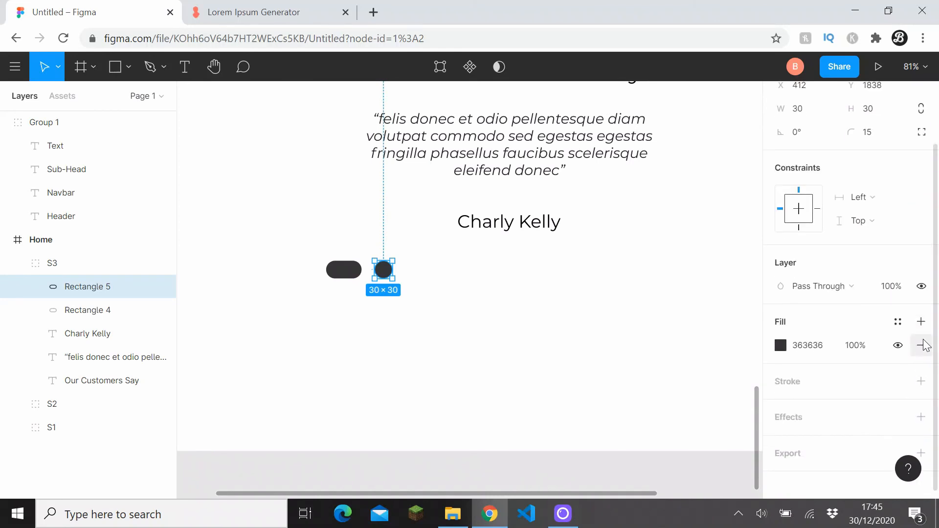
pyautogui.click(921, 343)
pyautogui.click(921, 371)
pyautogui.click(830, 396)
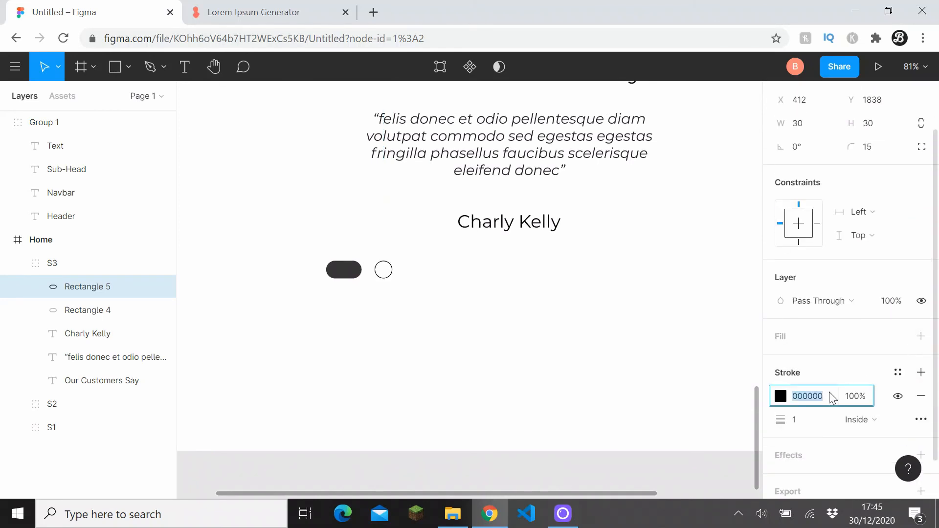
pyautogui.click(817, 420)
pyautogui.click(538, 373)
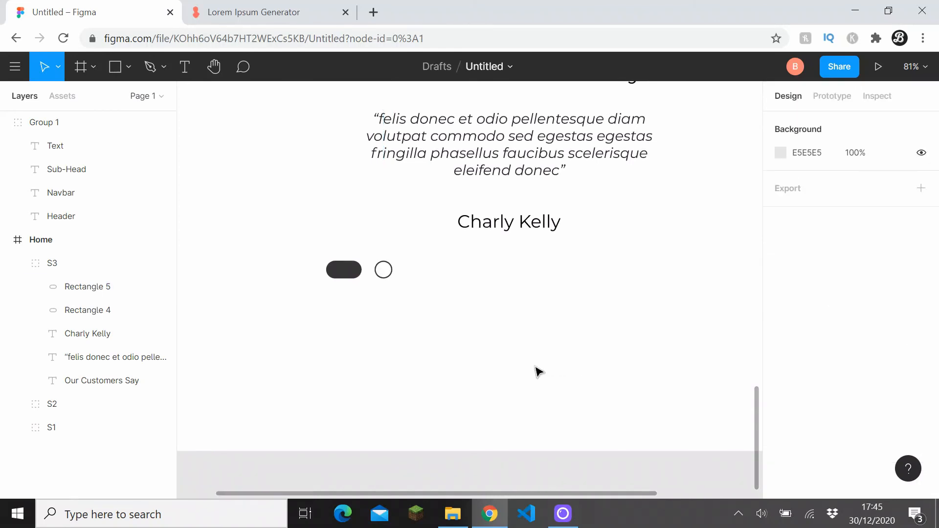
# - Duplicate the outlined circle to its right and group all three slider dots
pyautogui.click(389, 269)
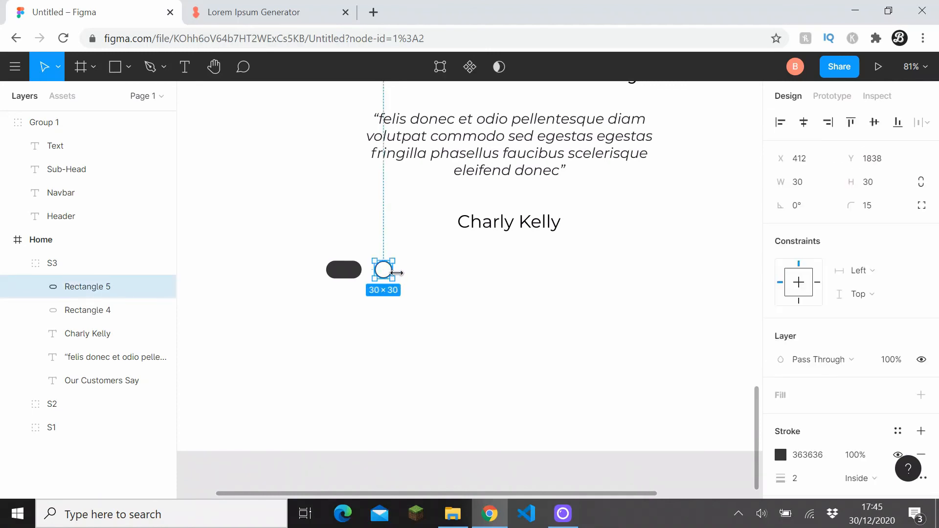
pyautogui.moveTo(390, 272); pyautogui.dragTo(420, 274)
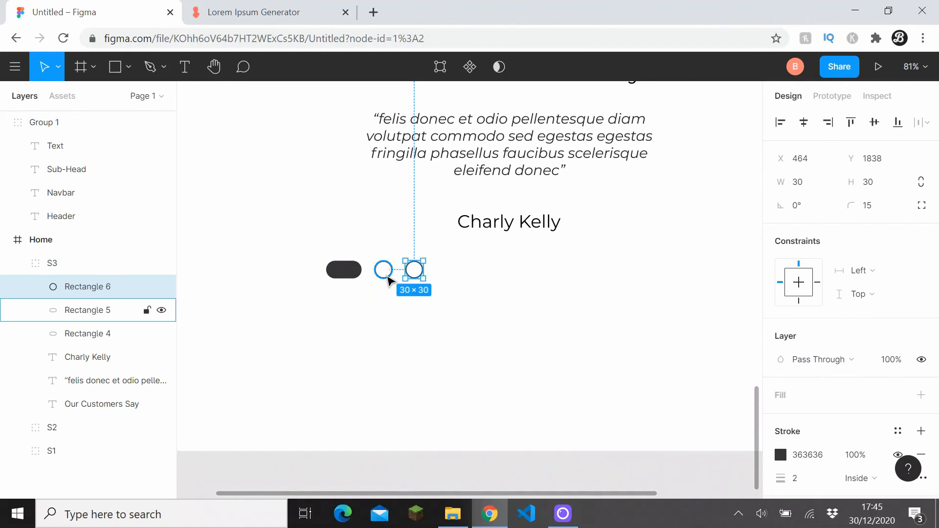
pyautogui.keyDown('shift'); pyautogui.click(387, 275); pyautogui.keyUp('shift')
pyautogui.keyDown('shift'); pyautogui.click(344, 273); pyautogui.keyUp('shift')
pyautogui.hotkey('ctrl', 'g')
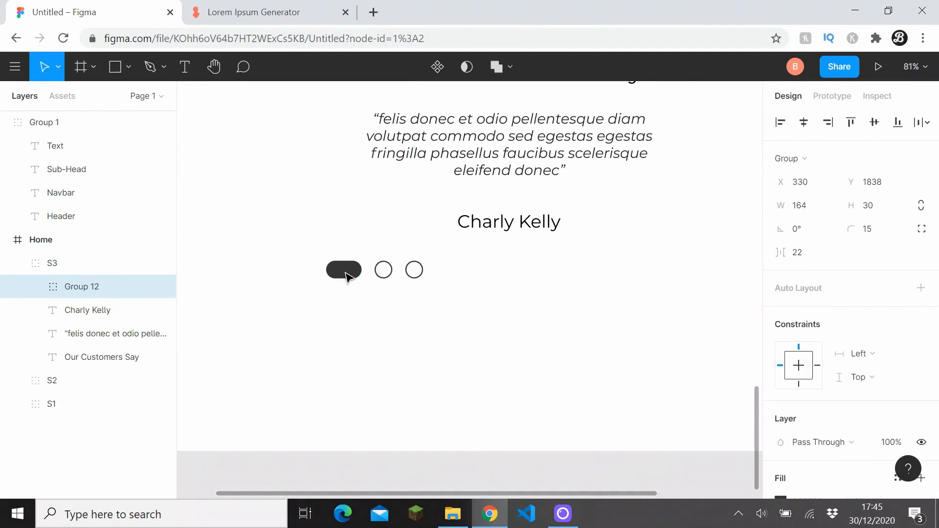
# - Centre the slider-dot group horizontally below Charly Kelly
pyautogui.moveTo(346, 275); pyautogui.dragTo(470, 273)
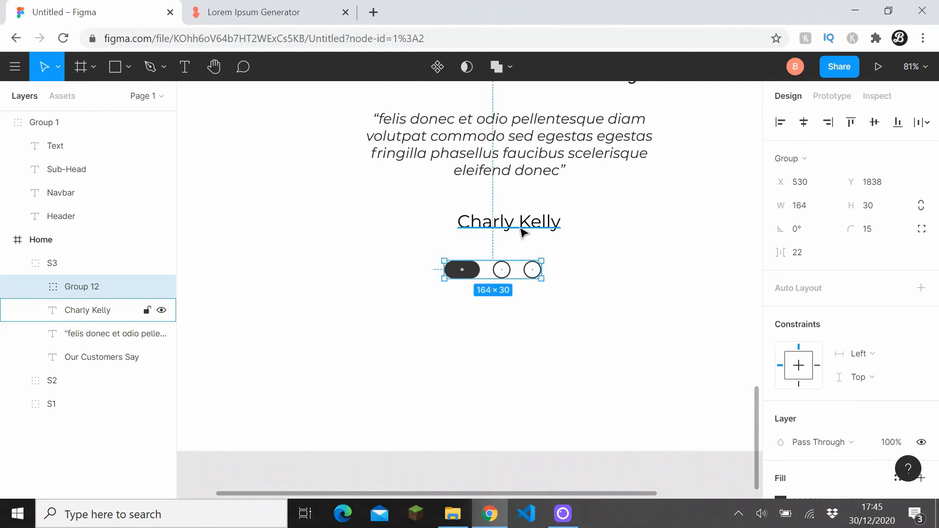
pyautogui.scroll(-5, 522, 258)
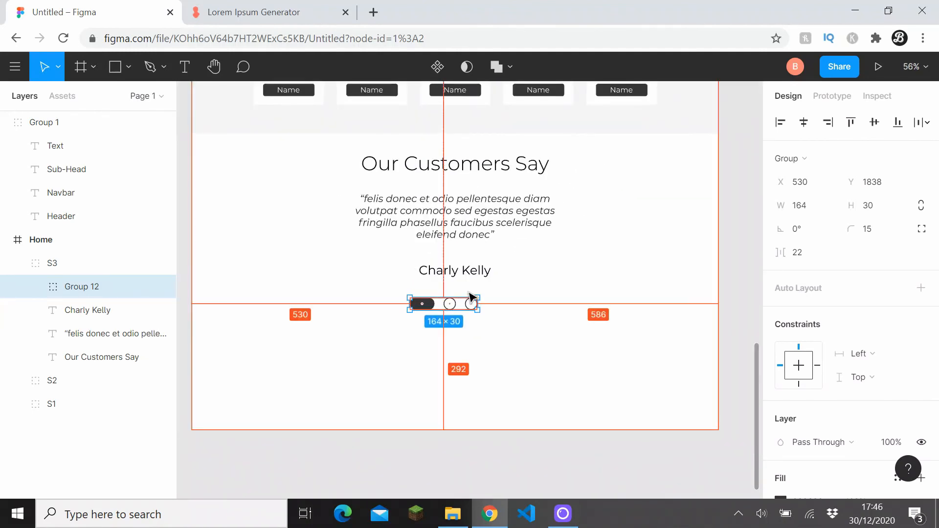
pyautogui.hotkey('alt', 'h')
pyautogui.scroll(-1, 469, 296)
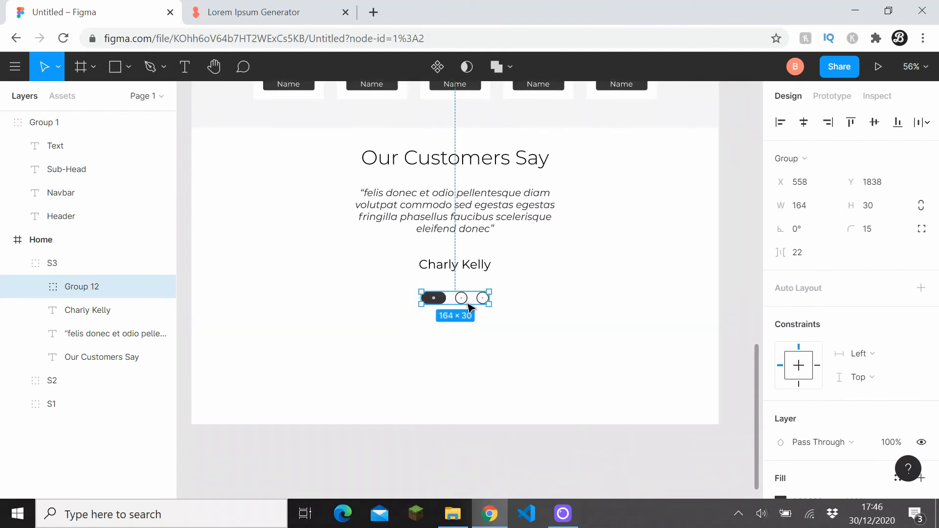
pyautogui.moveTo(468, 304)
pyautogui.mouseDown()
pyautogui.moveTo(476, 303)
pyautogui.moveTo(439, 303)
pyautogui.moveTo(480, 306)
pyautogui.mouseUp()
pyautogui.hotkey('ctrl', 'z')
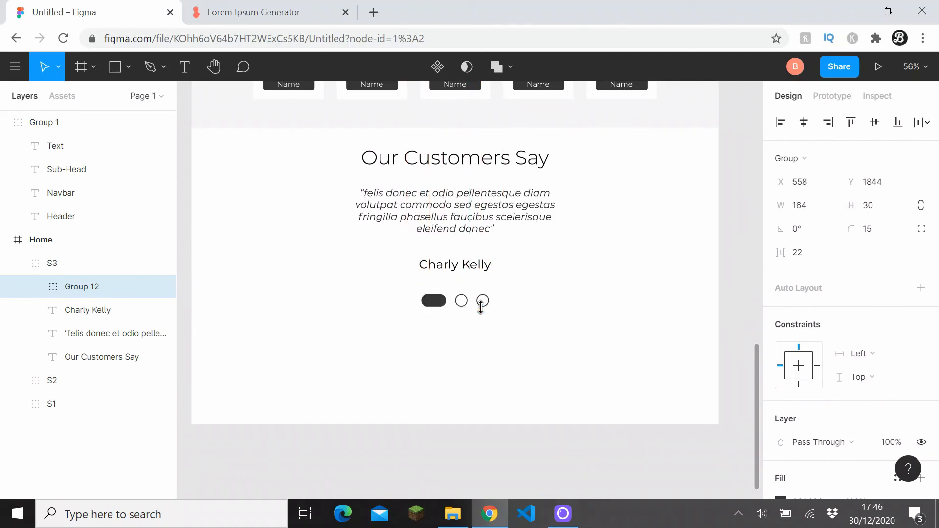
pyautogui.scroll(-1, 480, 307)
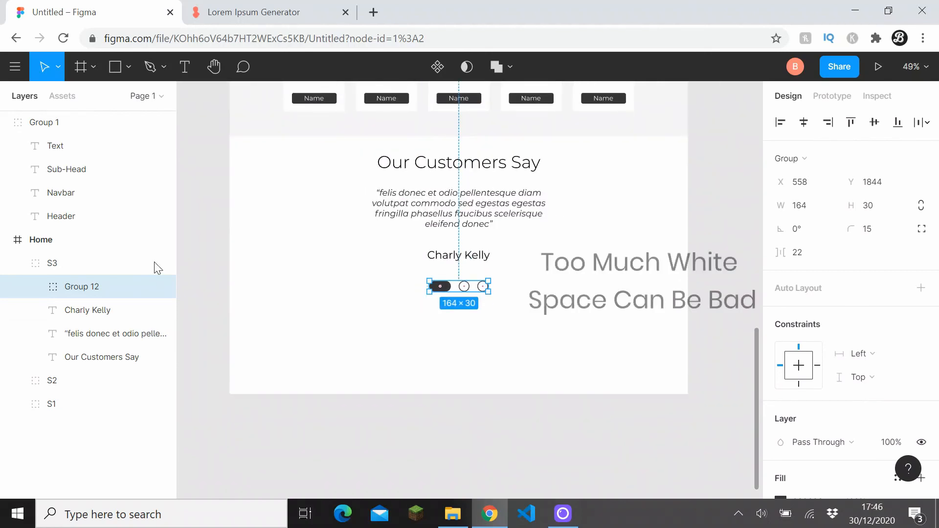
pyautogui.click(18, 264)
# - Draw a full-width footer bar at the page bottom filled 303030
pyautogui.click(115, 67)
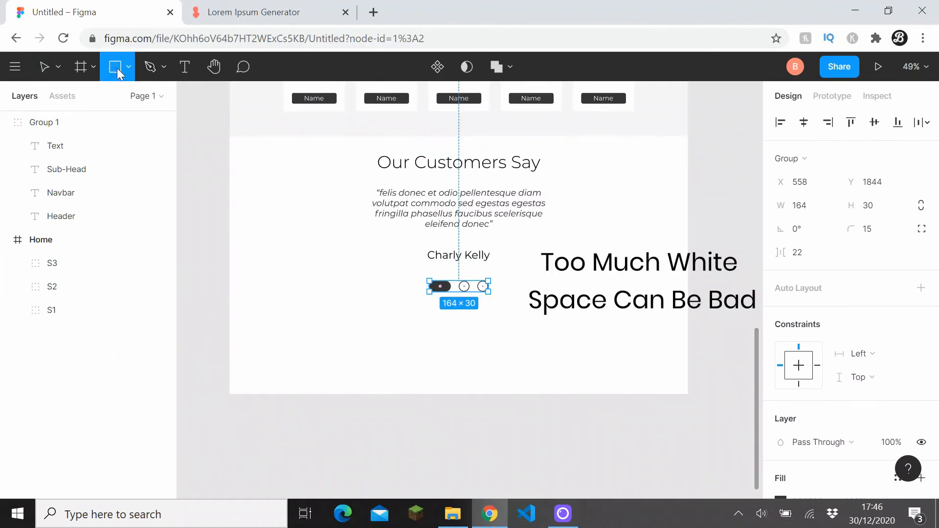
pyautogui.moveTo(229, 337); pyautogui.dragTo(687, 397)
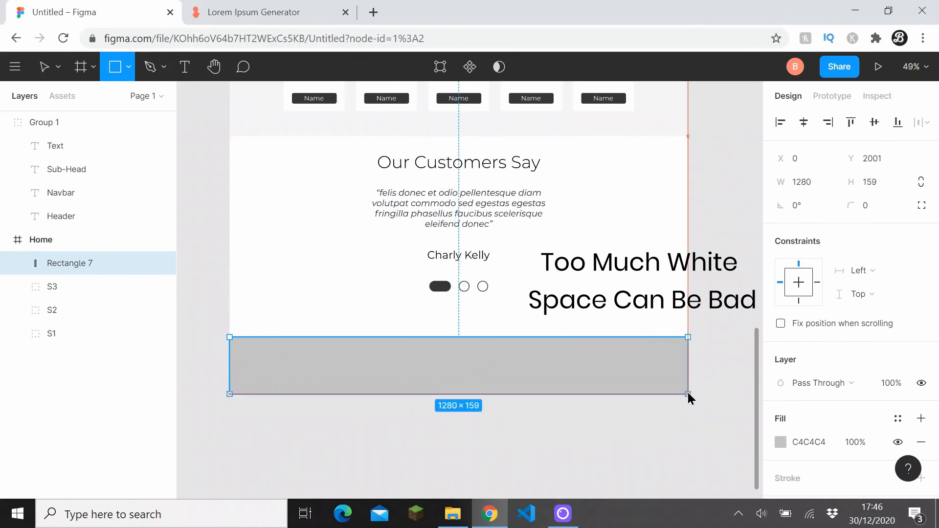
pyautogui.click(808, 442)
pyautogui.write('303030')
pyautogui.click(727, 412)
# - Select the Sub-Head text and paste a copy of it onto the footer bar
pyautogui.moveTo(532, 366); pyautogui.dragTo(590, 315)
pyautogui.scroll(2, 562, 283)
pyautogui.scroll(-2, 589, 314)
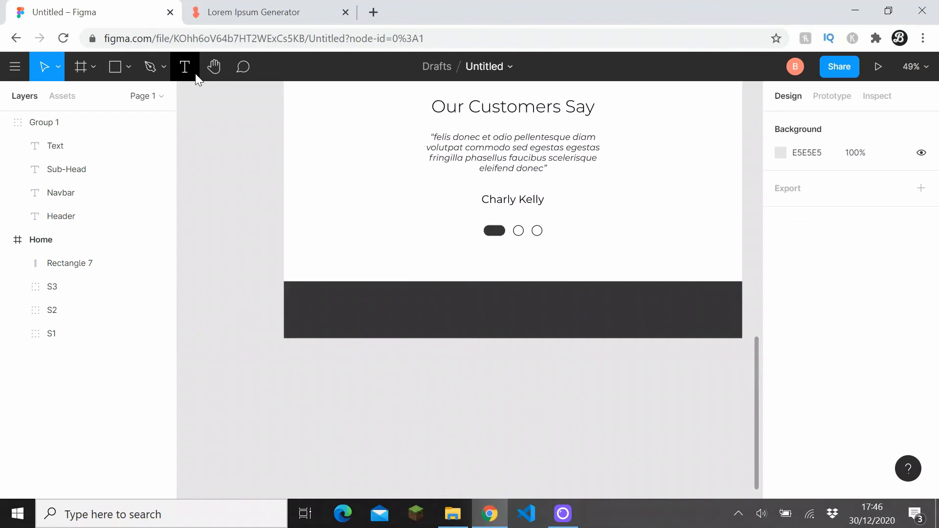
pyautogui.scroll(-5, 294, 197)
pyautogui.scroll(3, 345, 209)
pyautogui.scroll(1, 344, 210)
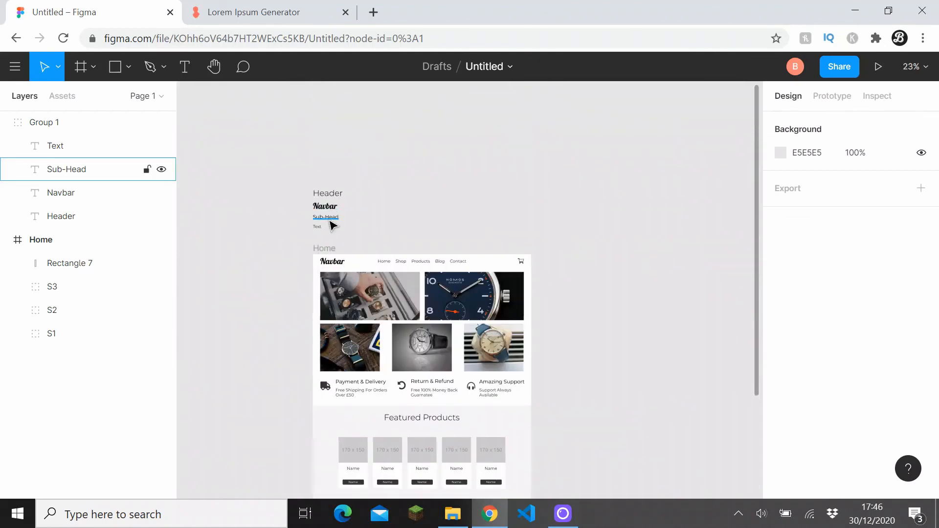
pyautogui.click(334, 234)
pyautogui.scroll(-4, 348, 329)
pyautogui.click(370, 421)
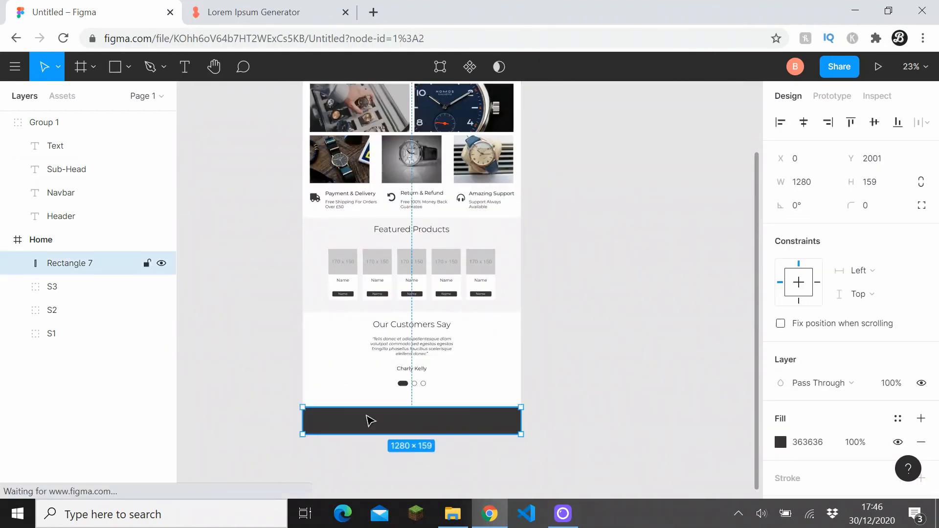
pyautogui.hotkey('ctrl', 'v')
# - Colour the pasted text white (fff) and move it into the dark footer
pyautogui.scroll(-3, 806, 440)
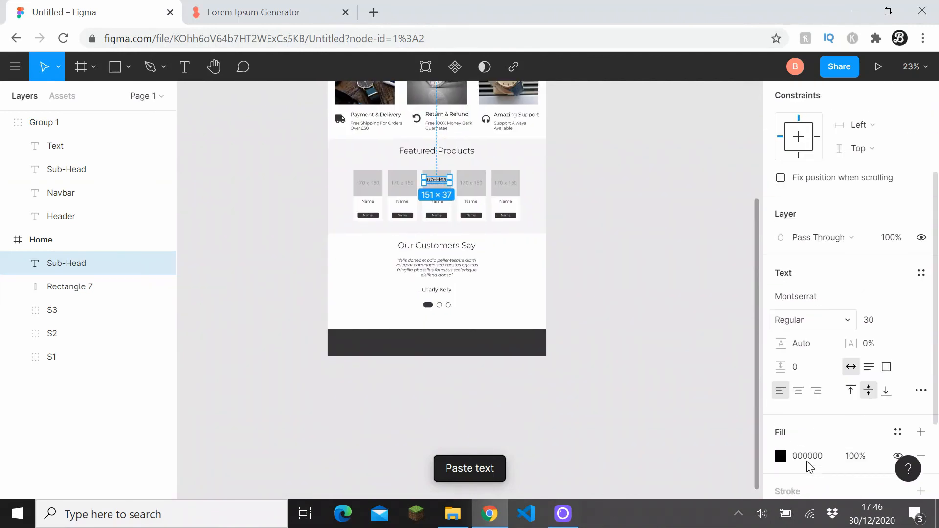
pyautogui.click(802, 454)
pyautogui.write('fff')
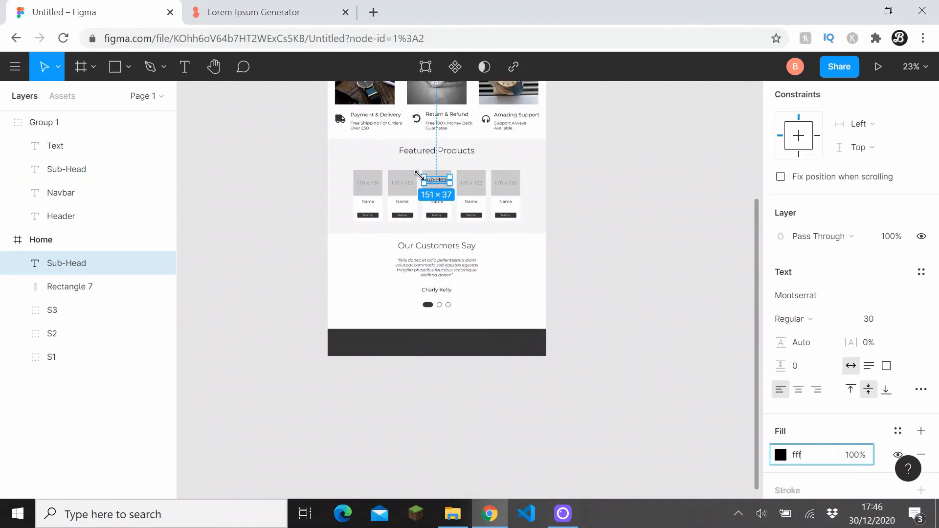
pyautogui.moveTo(432, 181); pyautogui.dragTo(363, 348)
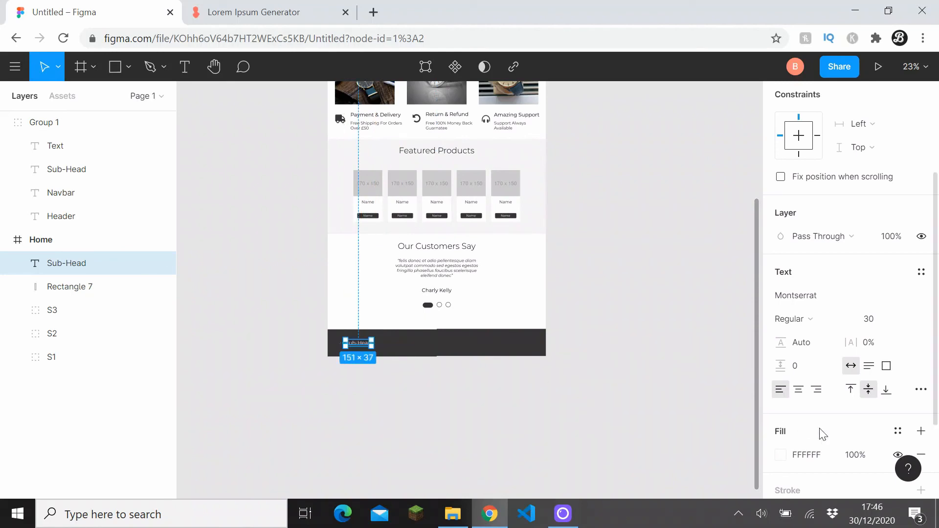
pyautogui.scroll(5, 359, 327)
# - Replace the footer text with a 2020 copyright line crediting the author and FontAwesome Icons
pyautogui.doubleClick(360, 327)
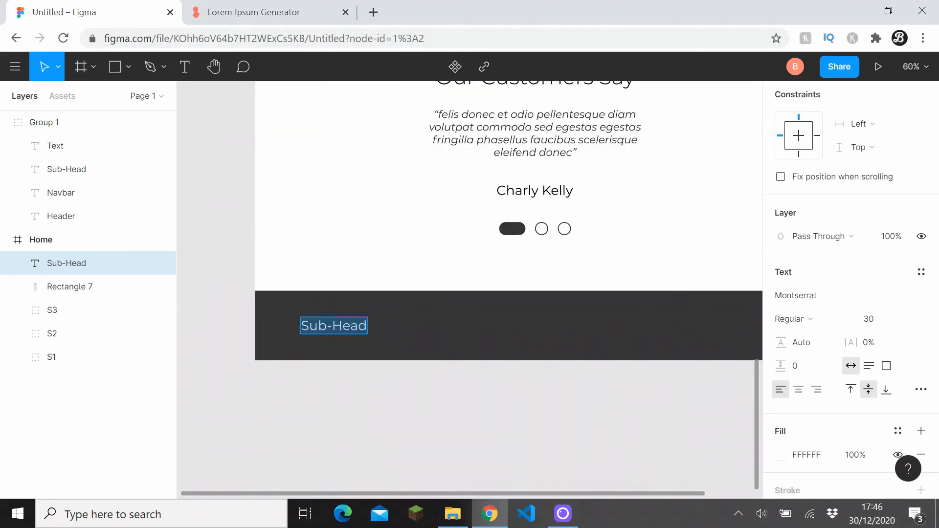
pyautogui.write('Copy')
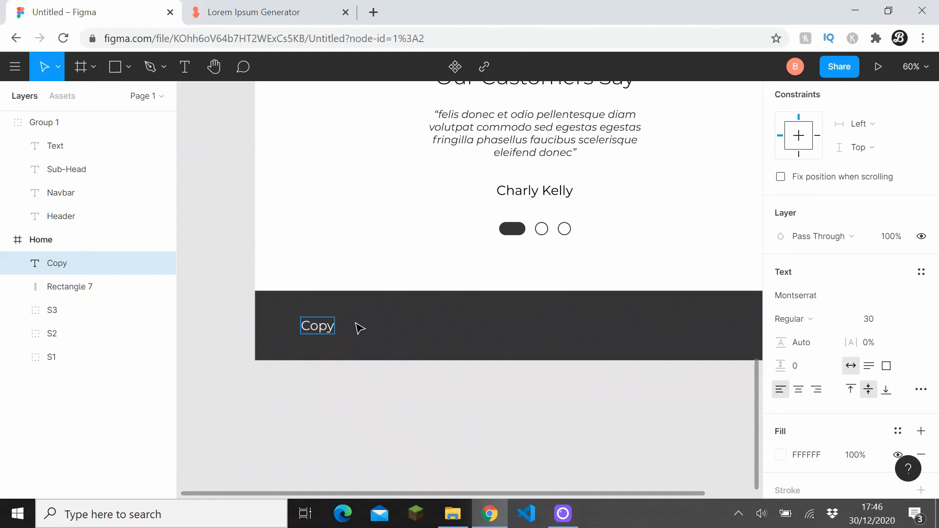
pyautogui.write('right 20')
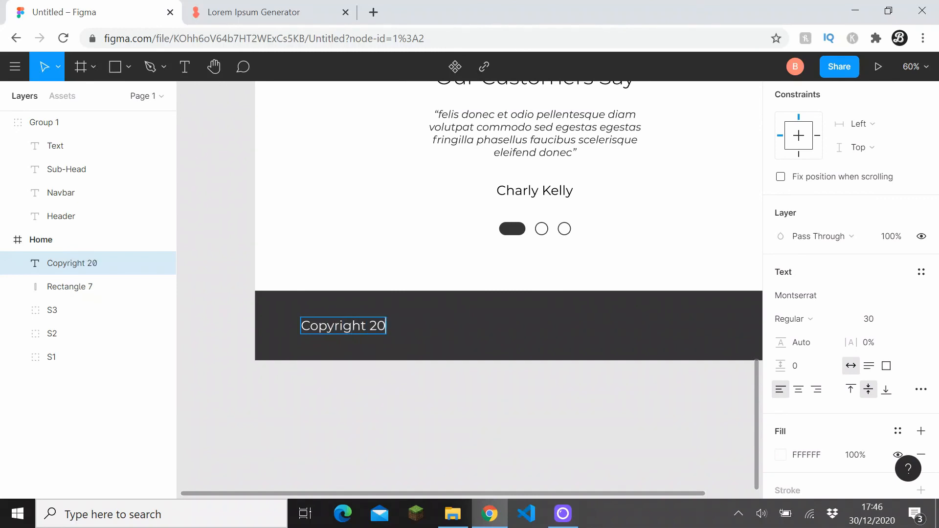
pyautogui.write('20 Bilal')
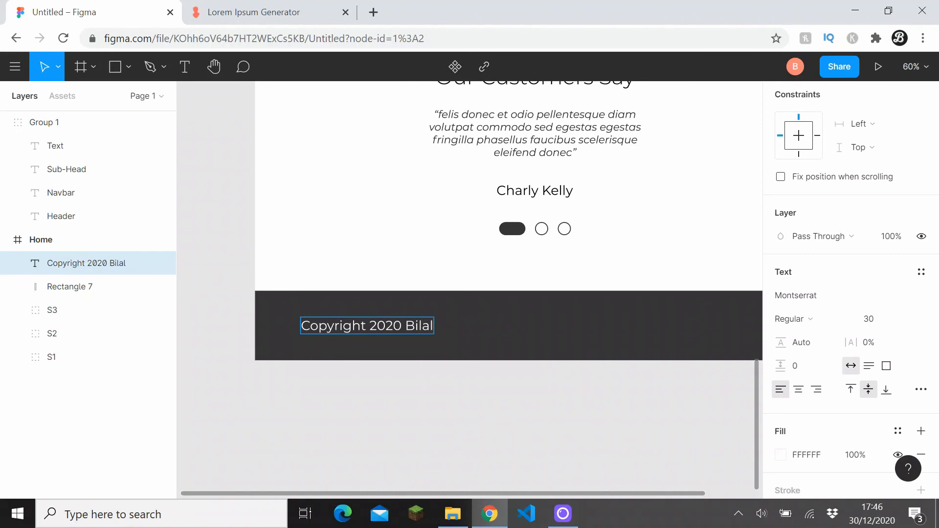
pyautogui.write(' - FO')
pyautogui.press('BackSpace')
pyautogui.press('BackSpace')
pyautogui.write('ntAwesome Icons')
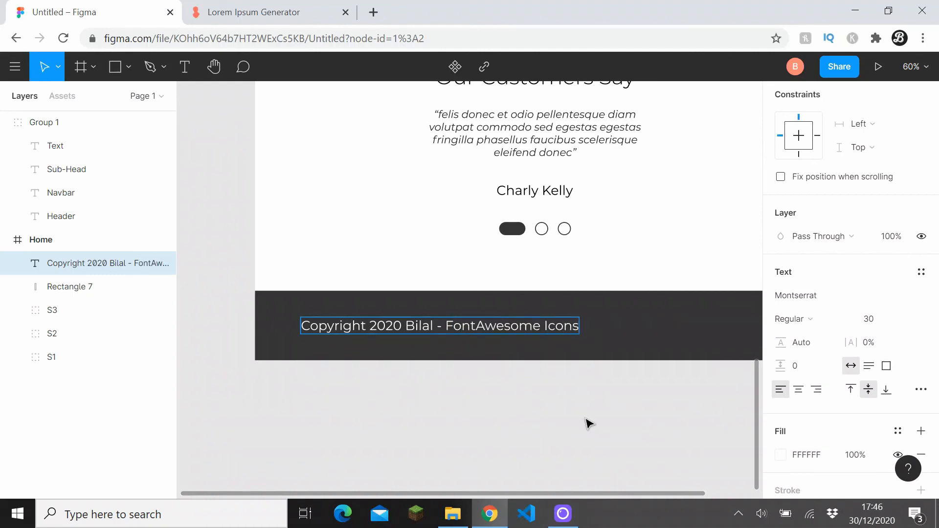
pyautogui.press('Escape')
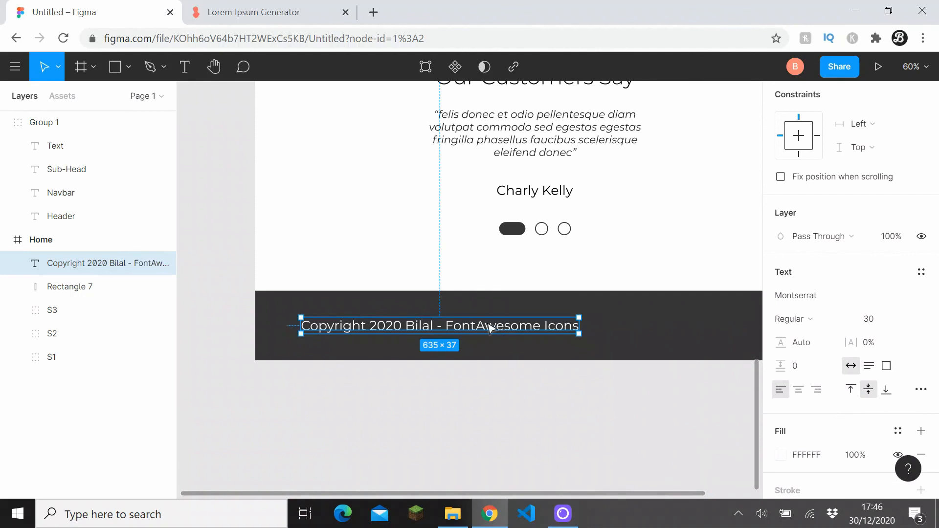
pyautogui.moveTo(496, 330); pyautogui.dragTo(481, 330)
pyautogui.click(481, 459)
# - Centre the copyright text horizontally within the footer
pyautogui.scroll(-3, 421, 402)
pyautogui.moveTo(420, 403); pyautogui.dragTo(349, 374)
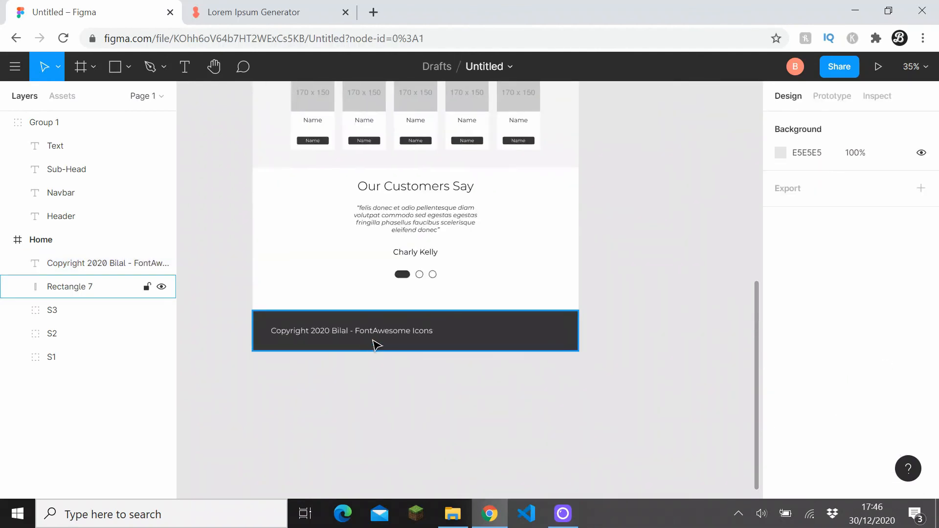
pyautogui.click(377, 335)
pyautogui.hotkey('alt', 'h')
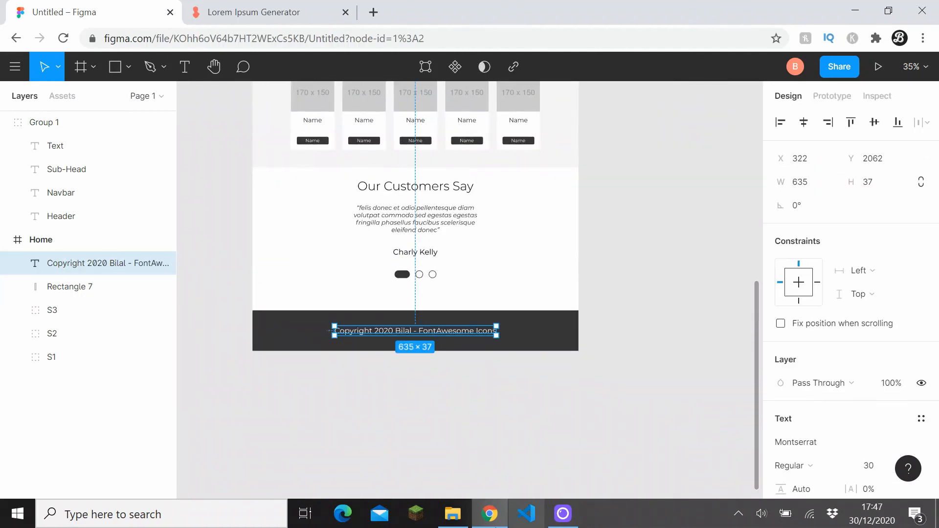
pyautogui.click(442, 426)
# - Move the footer rectangle and copyright text into the S3 group
pyautogui.click(32, 283)
pyautogui.keyDown('shift'); pyautogui.click(54, 263); pyautogui.keyUp('shift')
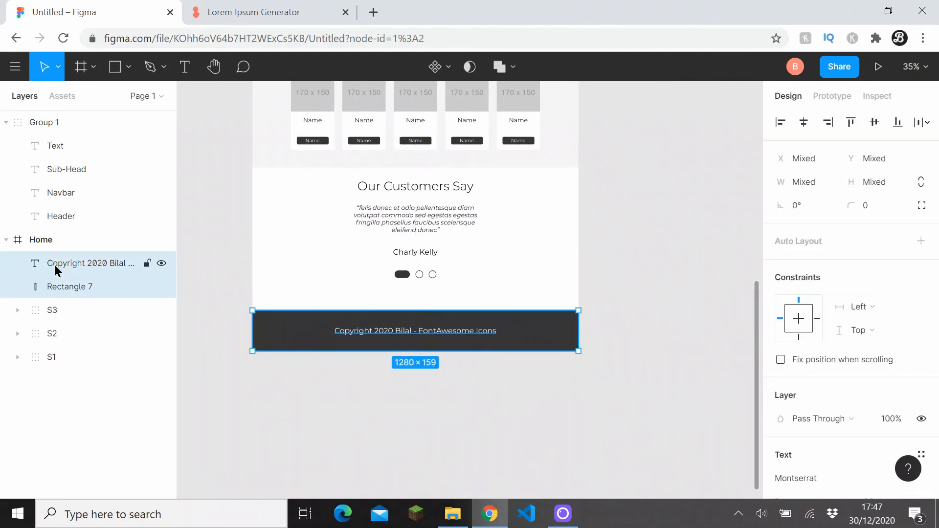
pyautogui.moveTo(80, 288); pyautogui.dragTo(88, 321)
pyautogui.click(316, 417)
pyautogui.click(18, 263)
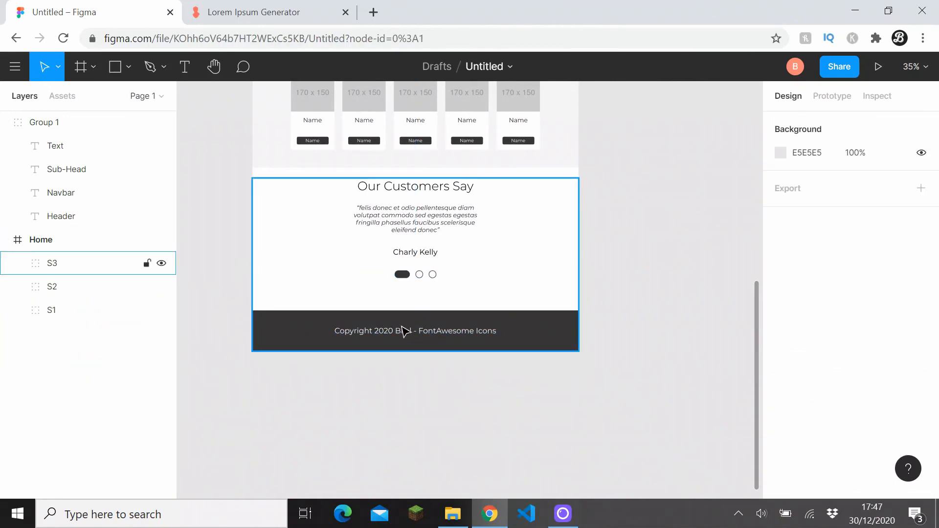
pyautogui.scroll(5, 410, 332)
pyautogui.moveTo(415, 329); pyautogui.dragTo(465, 393)
# - Pan over the homepage mockup from top to bottom, briefly selecting then deselecting the S1 section
pyautogui.scroll(-3, 463, 337)
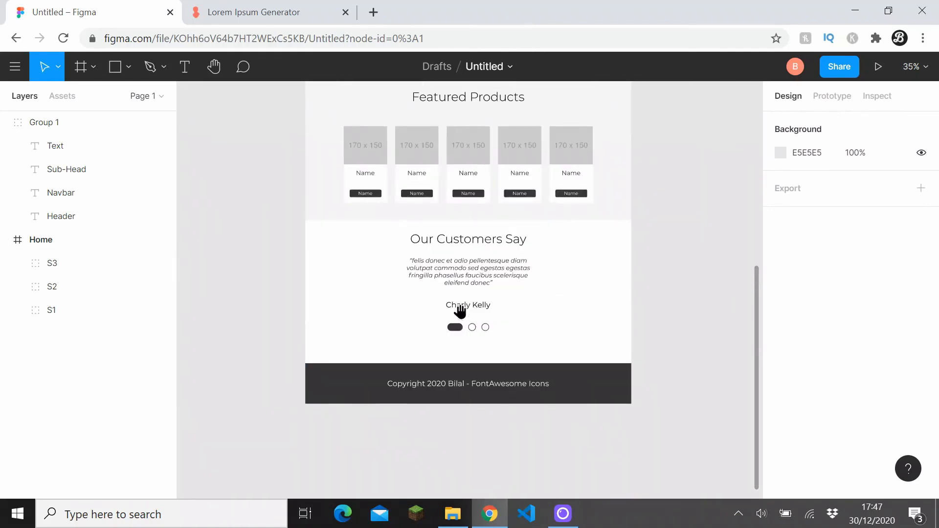
pyautogui.moveTo(456, 310); pyautogui.dragTo(484, 352)
pyautogui.scroll(-3, 484, 310)
pyautogui.moveTo(507, 286); pyautogui.dragTo(507, 337)
pyautogui.scroll(1, 495, 268)
pyautogui.scroll(1, 495, 270)
pyautogui.scroll(2, 486, 262)
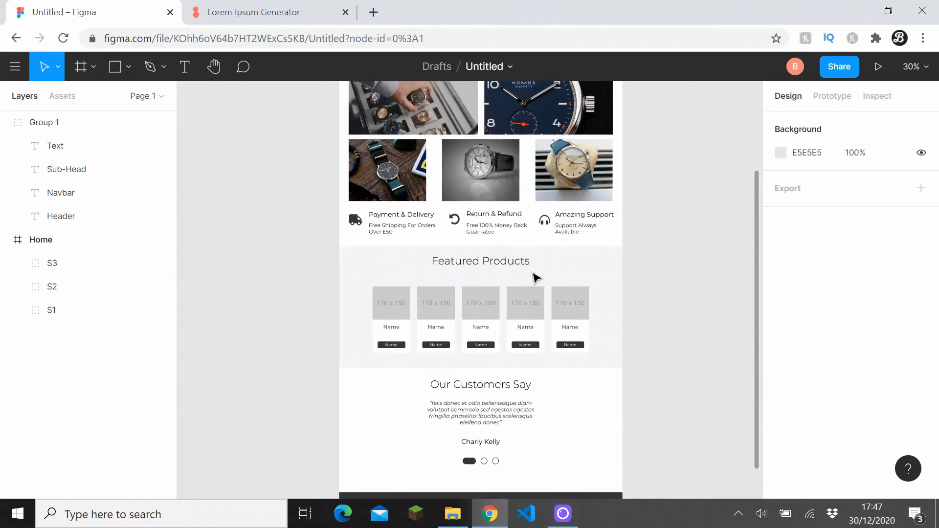
pyautogui.scroll(3, 536, 278)
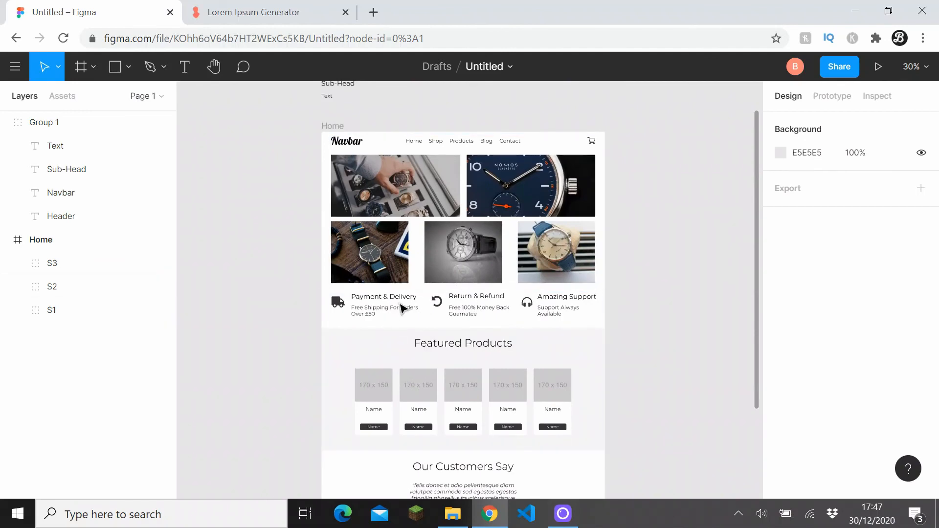
pyautogui.moveTo(667, 283)
pyautogui.mouseDown()
pyautogui.moveTo(660, 220)
pyautogui.moveTo(653, 292)
pyautogui.mouseUp()
pyautogui.scroll(6, 579, 212)
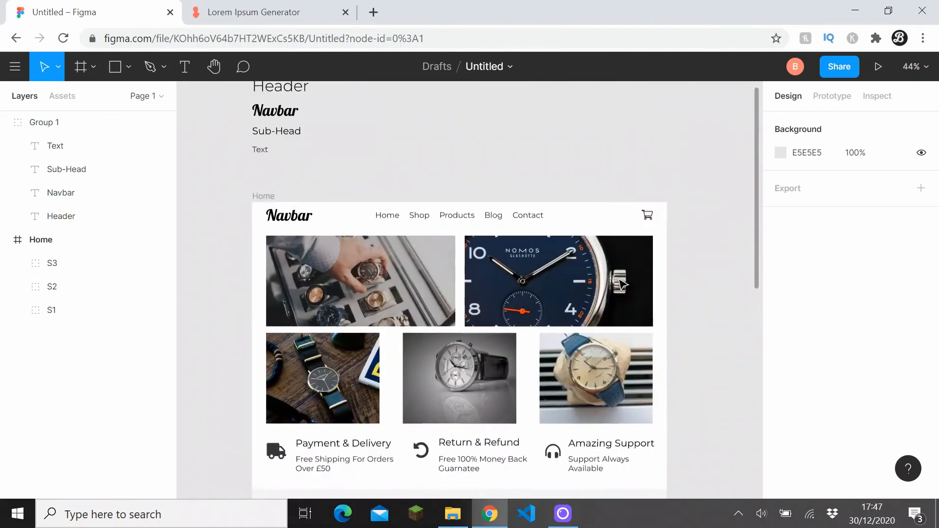
pyautogui.scroll(-3, 616, 203)
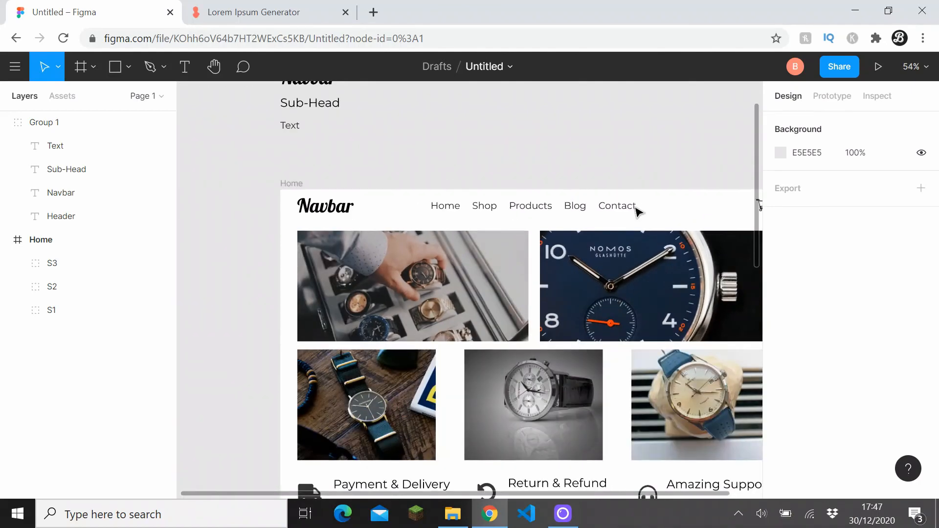
pyautogui.moveTo(634, 209); pyautogui.dragTo(543, 207)
pyautogui.click(470, 260)
pyautogui.press('Escape')
# - Zoom in and out over the design until the whole Home frame fits in view
pyautogui.scroll(2, 352, 221)
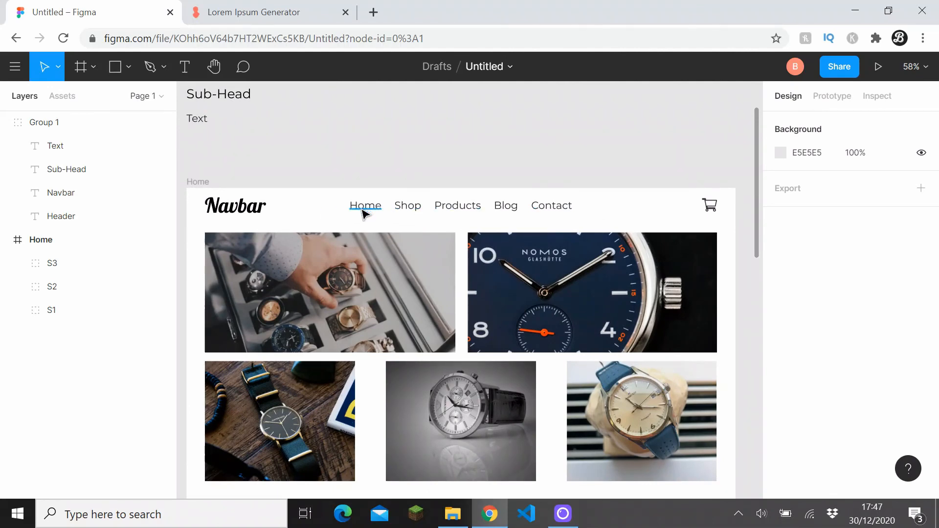
pyautogui.scroll(-3, 364, 214)
pyautogui.scroll(4, 472, 258)
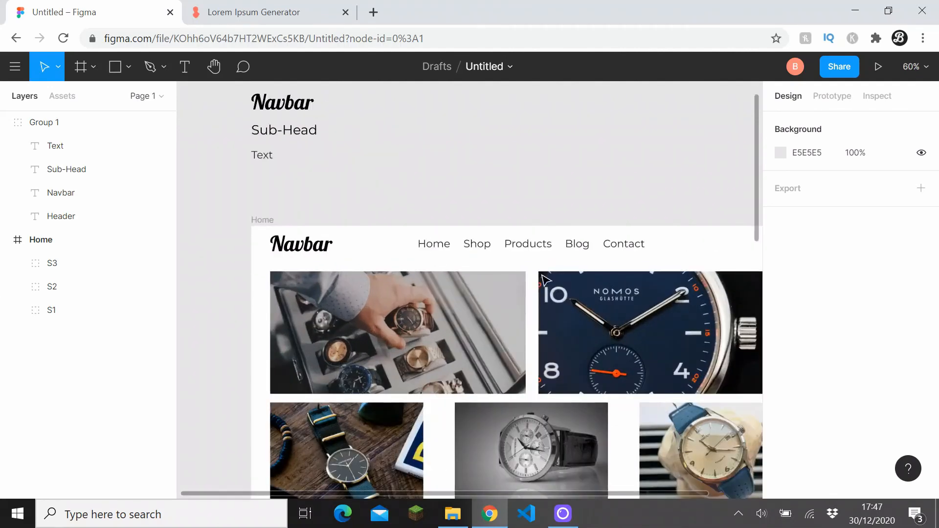
pyautogui.scroll(-6, 542, 278)
pyautogui.scroll(-4, 545, 293)
pyautogui.scroll(2, 514, 252)
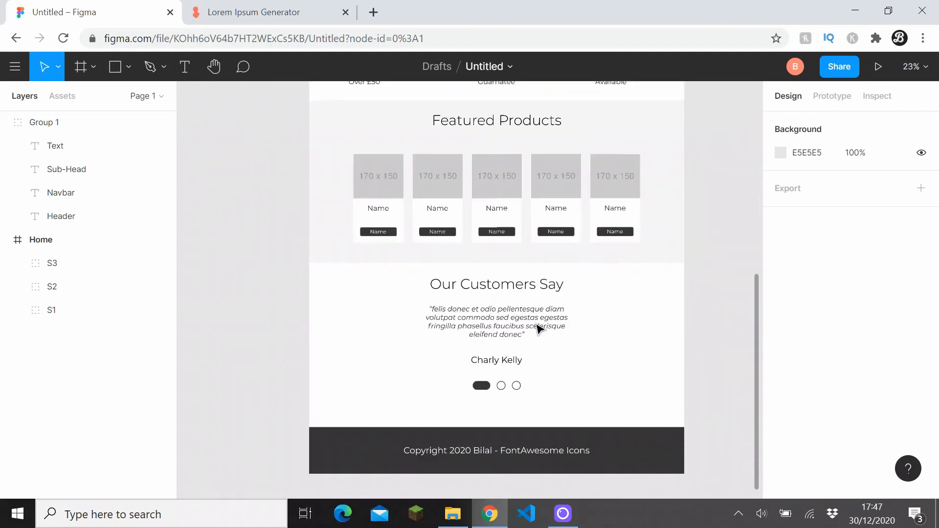
pyautogui.scroll(-3, 538, 327)
pyautogui.scroll(2, 533, 403)
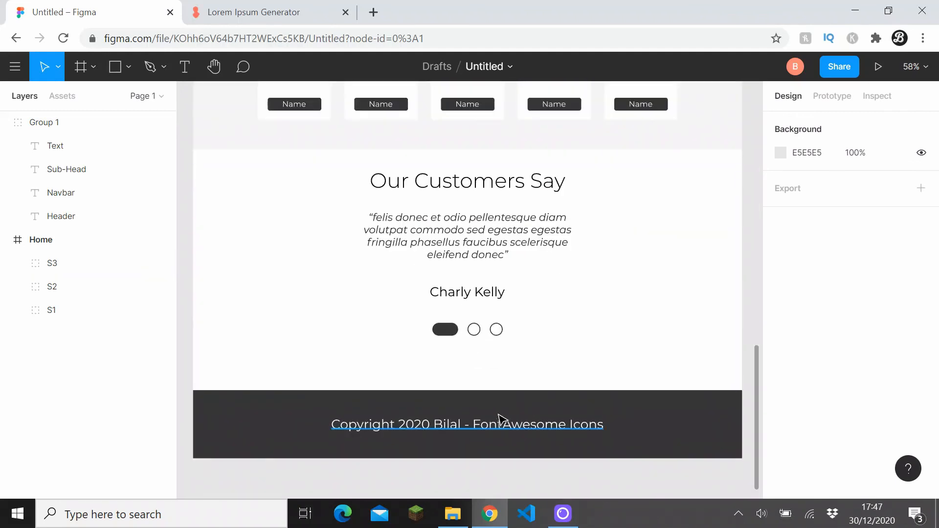
pyautogui.scroll(-3, 500, 418)
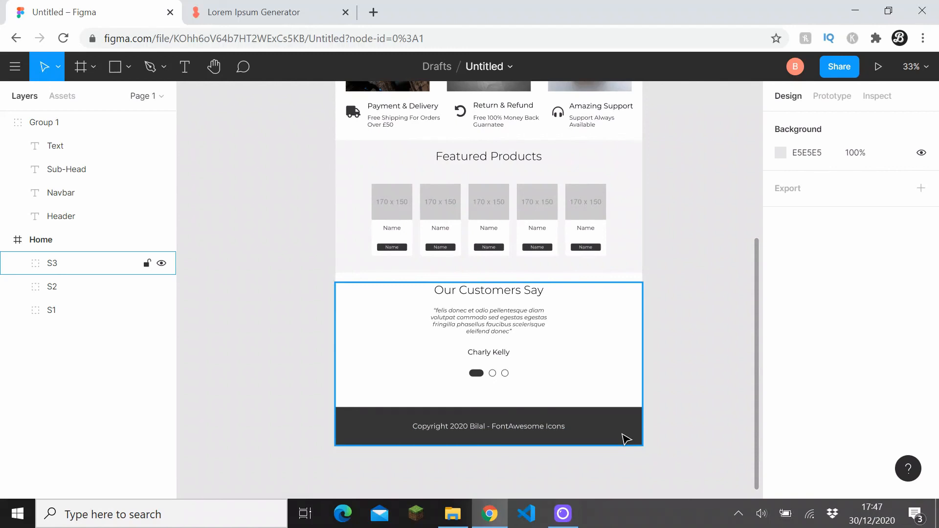
pyautogui.scroll(3, 660, 406)
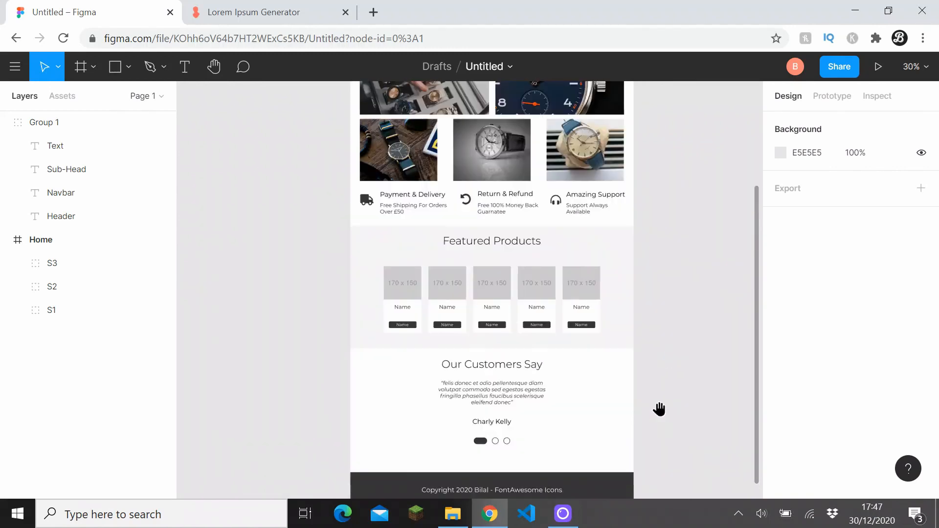
pyautogui.scroll(-2, 660, 389)
pyautogui.scroll(-1, 476, 261)
pyautogui.moveTo(475, 259); pyautogui.dragTo(324, 264)
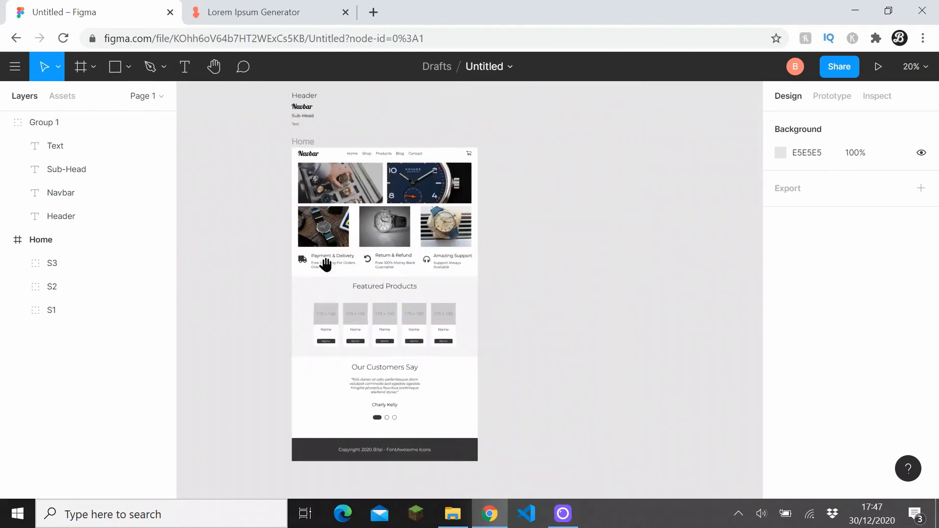
# - Collapse the Home frame's and Group 1's child layers in the Layers panel
pyautogui.click(4, 239)
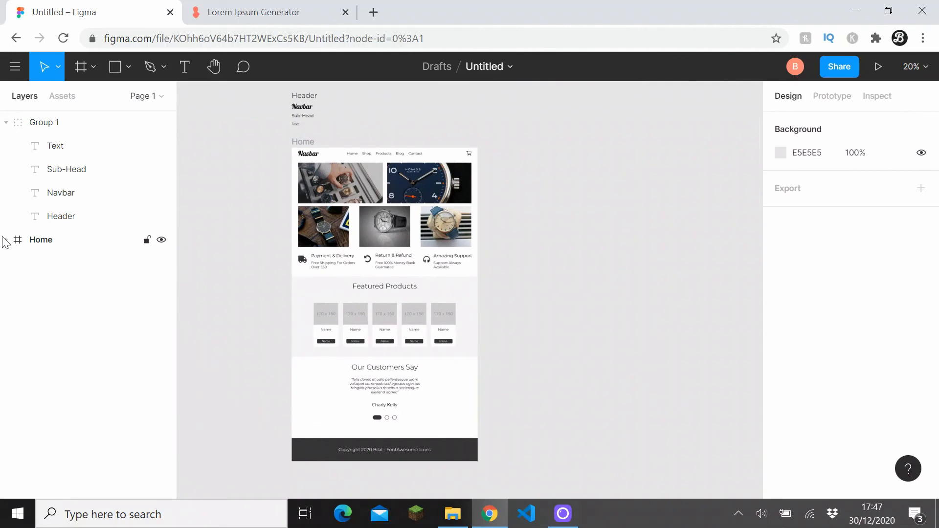
pyautogui.click(6, 123)
pyautogui.moveTo(220, 218); pyautogui.dragTo(237, 184)
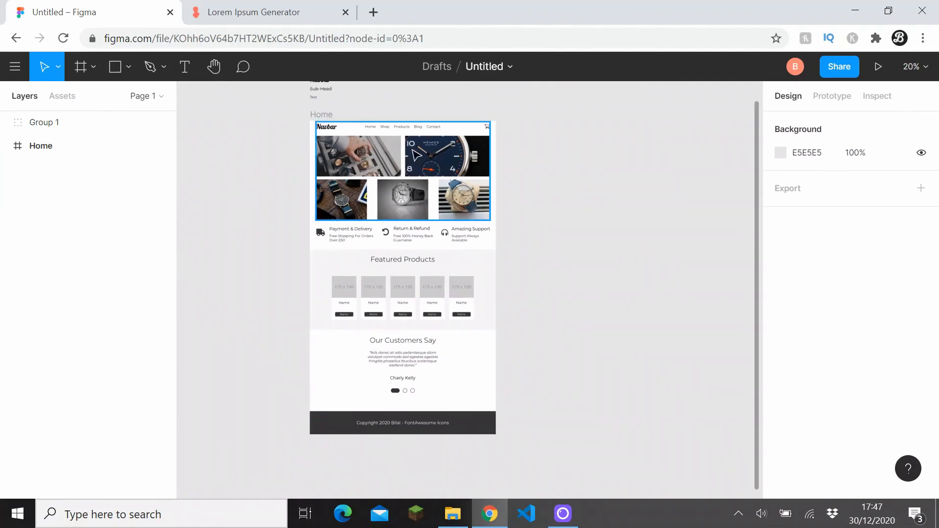